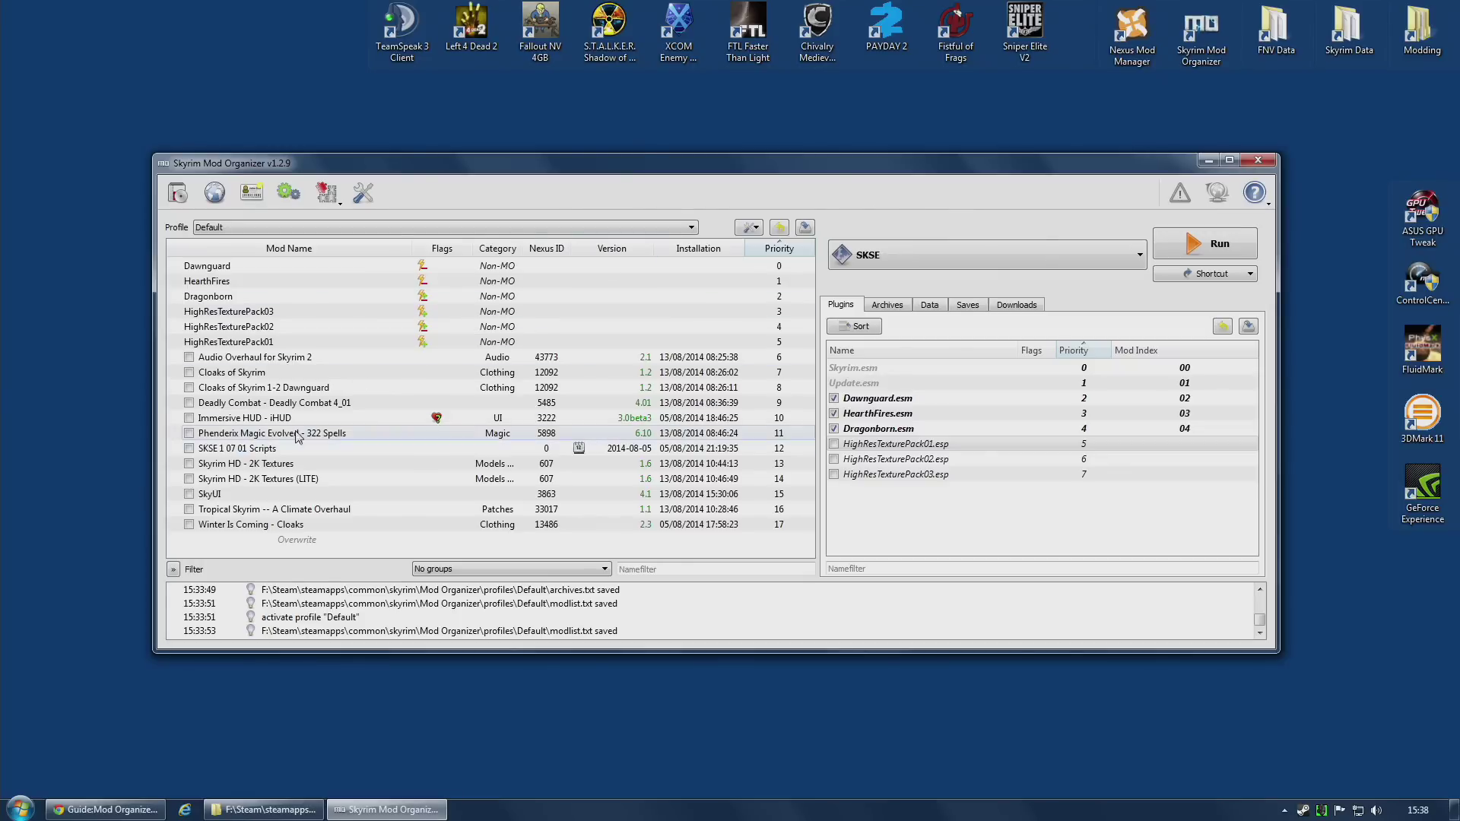
Enable the Audio Overhaul for Skyrim 2 mod to inspect its plugin and the archives, and disable the mod again
{"action": "left_click", "coordinate": [188, 357]}
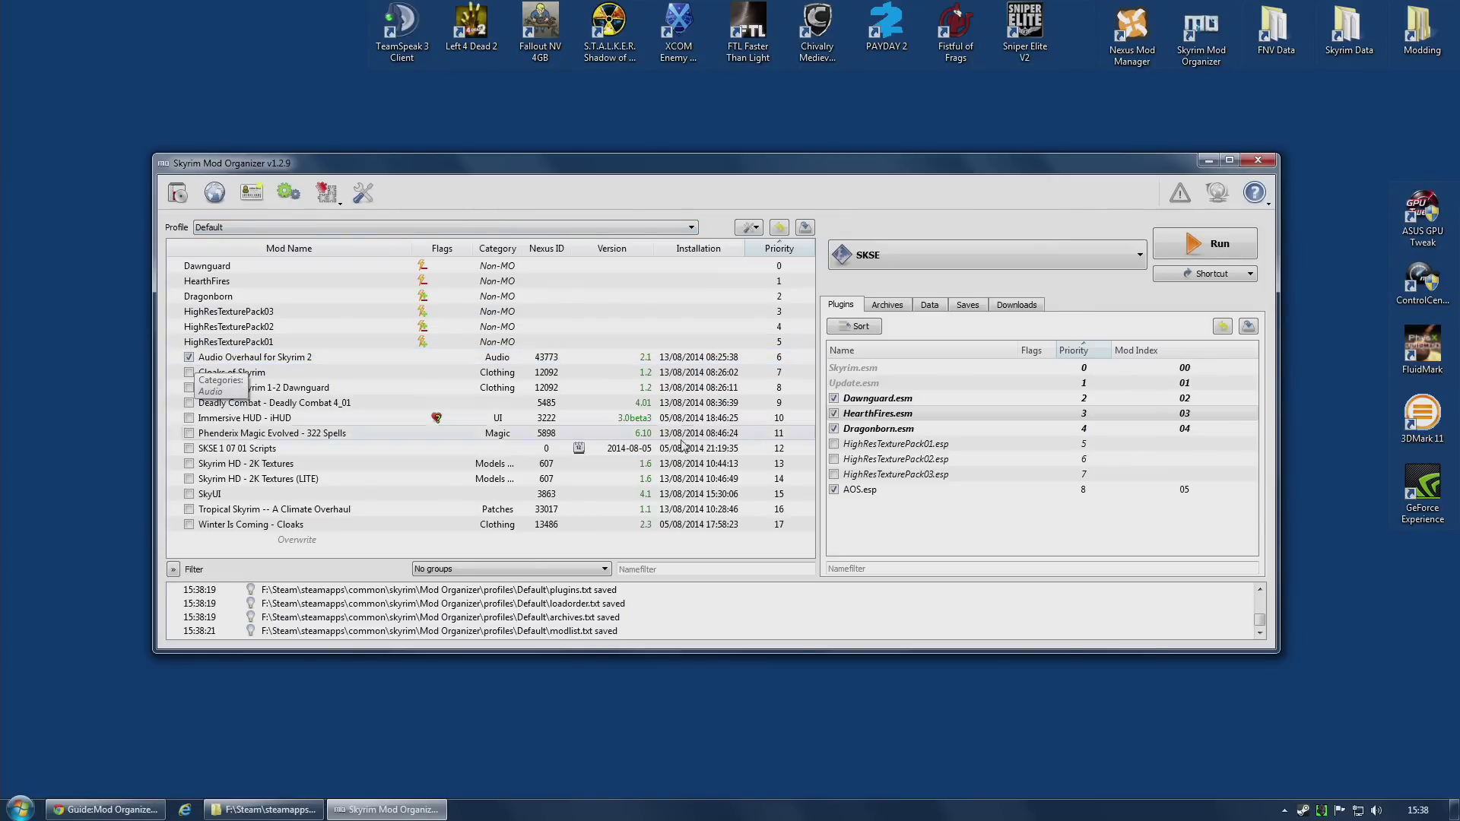
{"action": "mouse_move", "coordinate": [877, 401]}
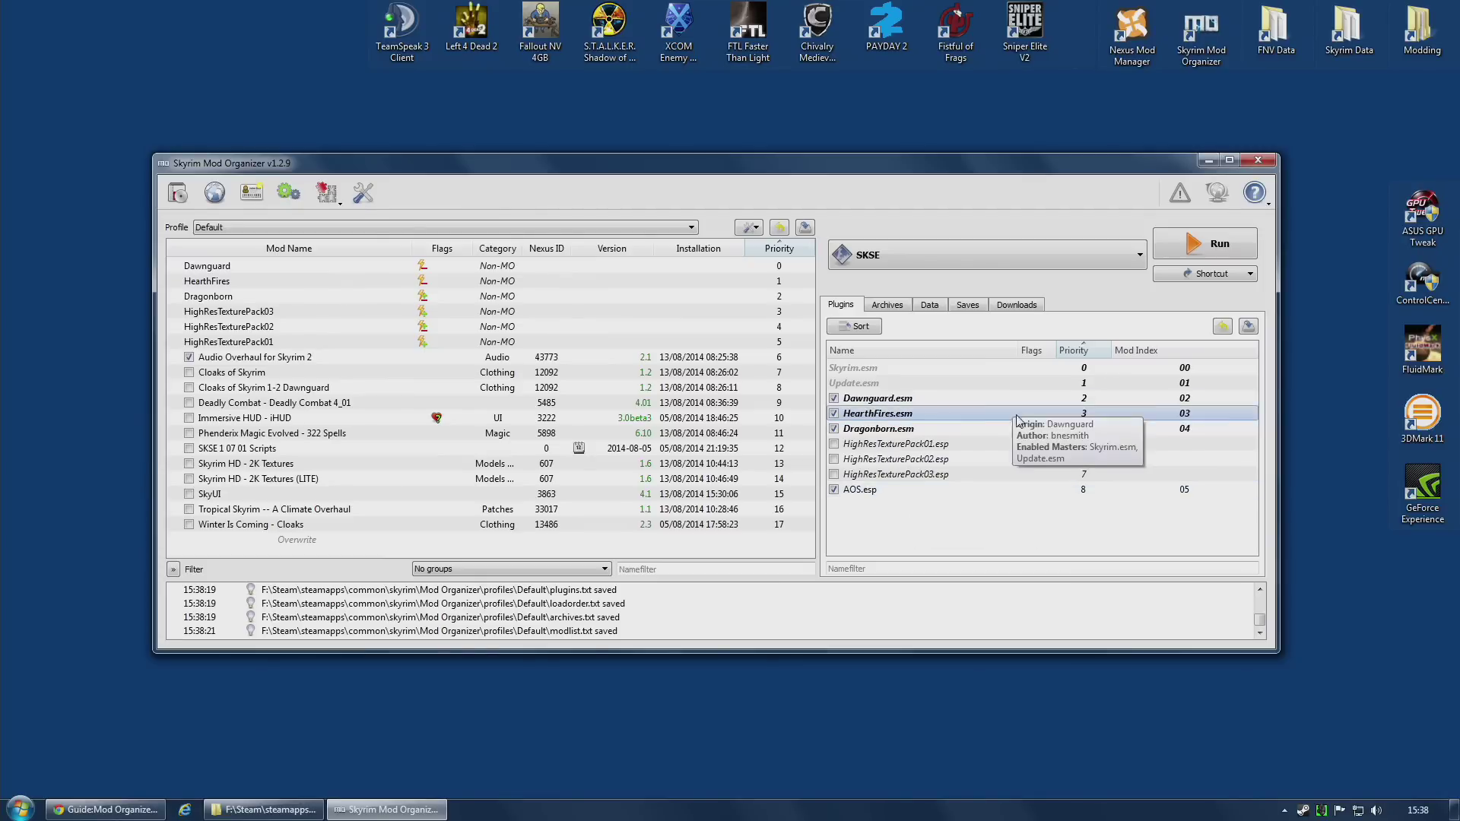
{"action": "mouse_move", "coordinate": [1012, 496]}
{"action": "left_click", "coordinate": [901, 415]}
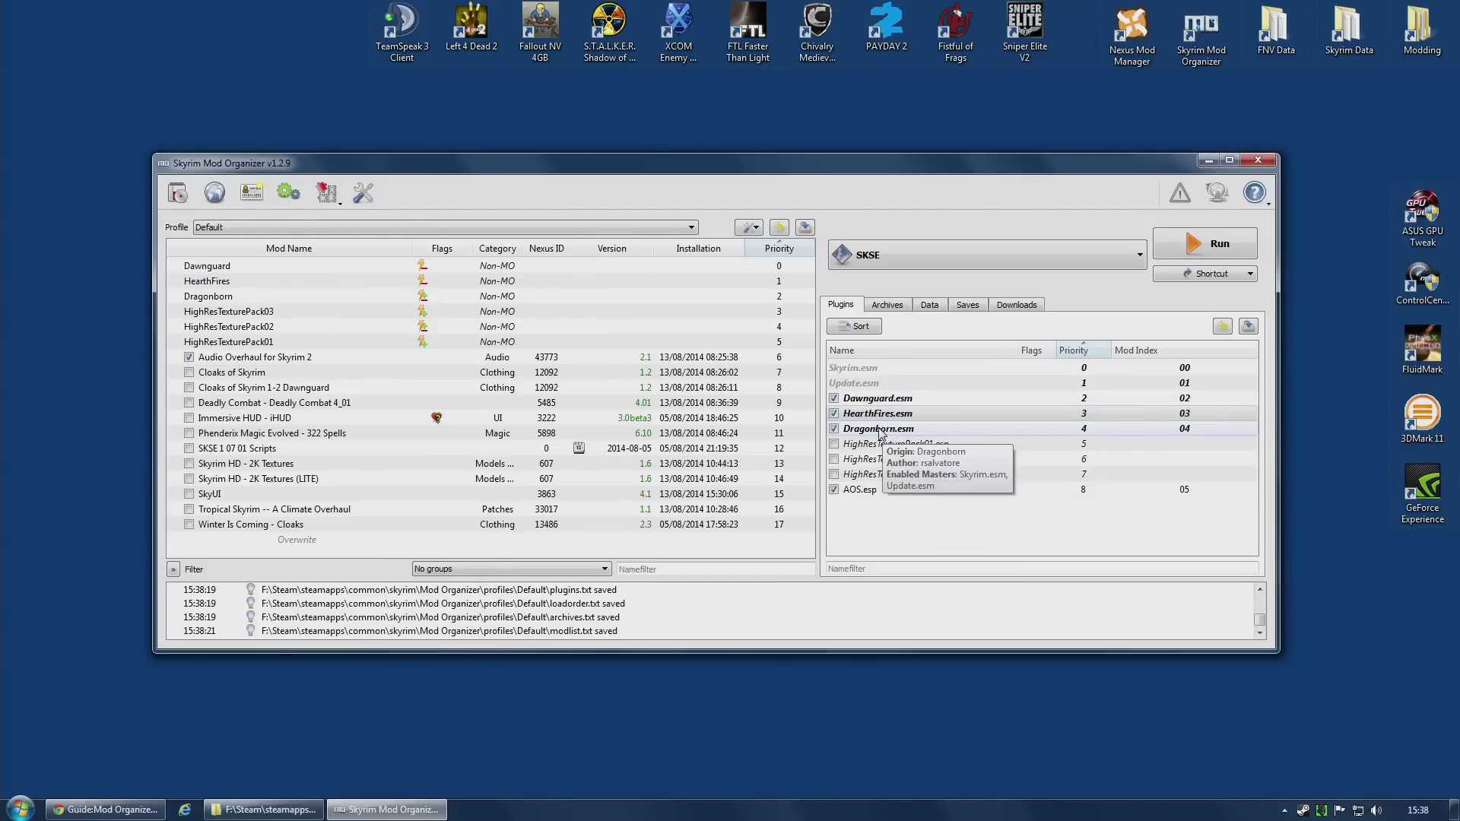
{"action": "mouse_move", "coordinate": [856, 496]}
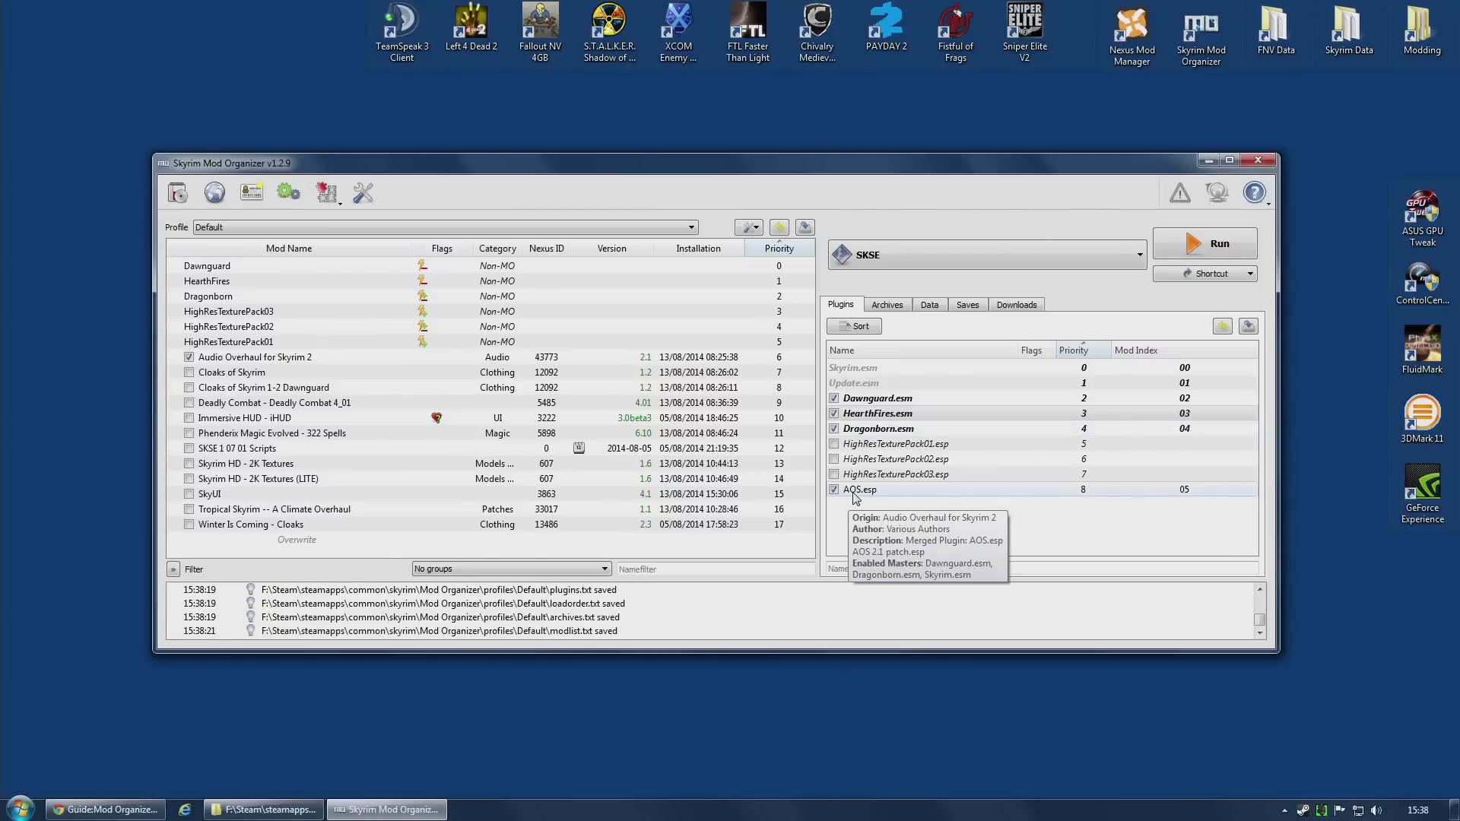
{"action": "left_click", "coordinate": [890, 305]}
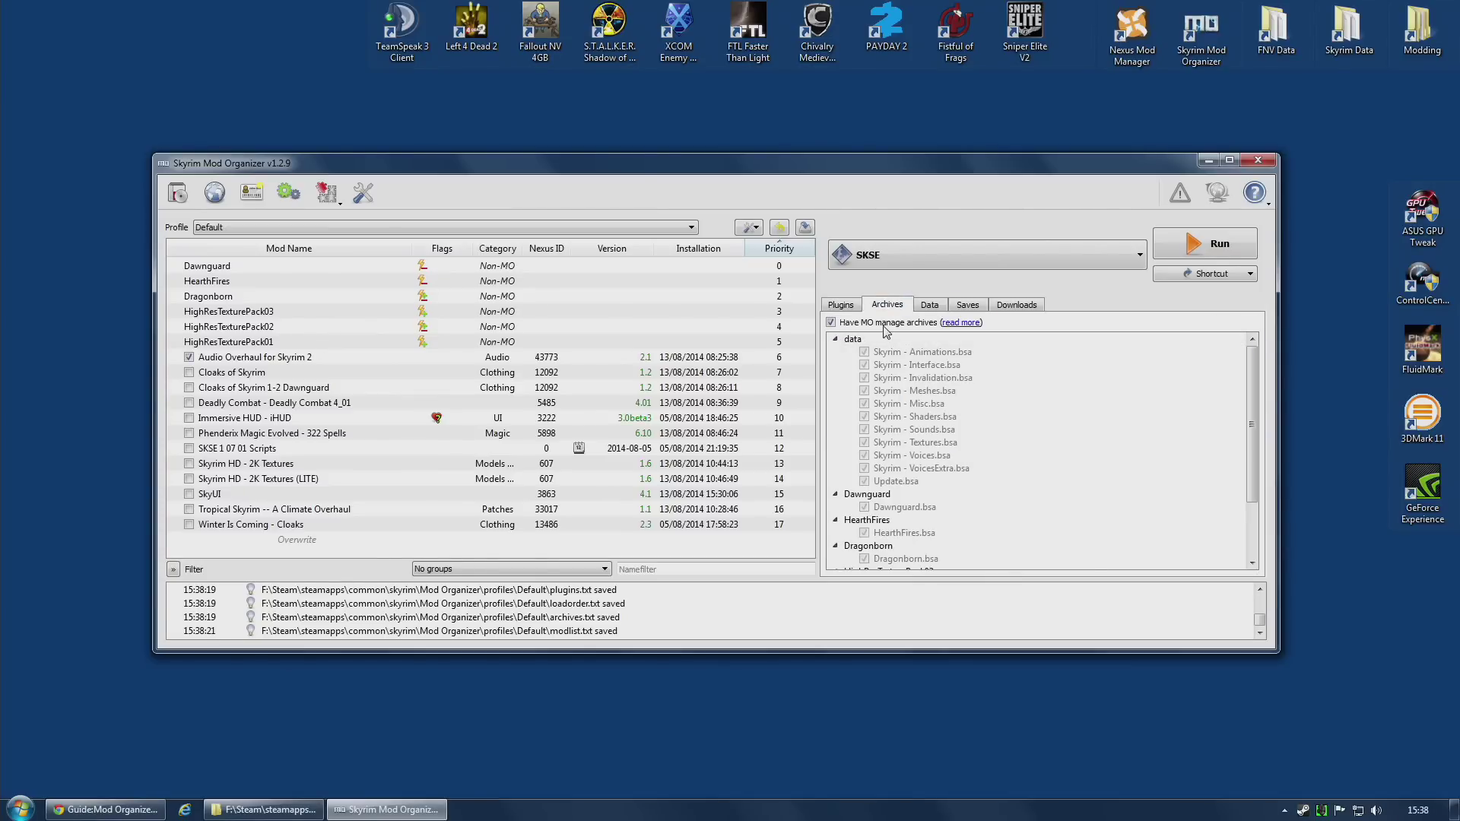
{"action": "left_click", "coordinate": [848, 308]}
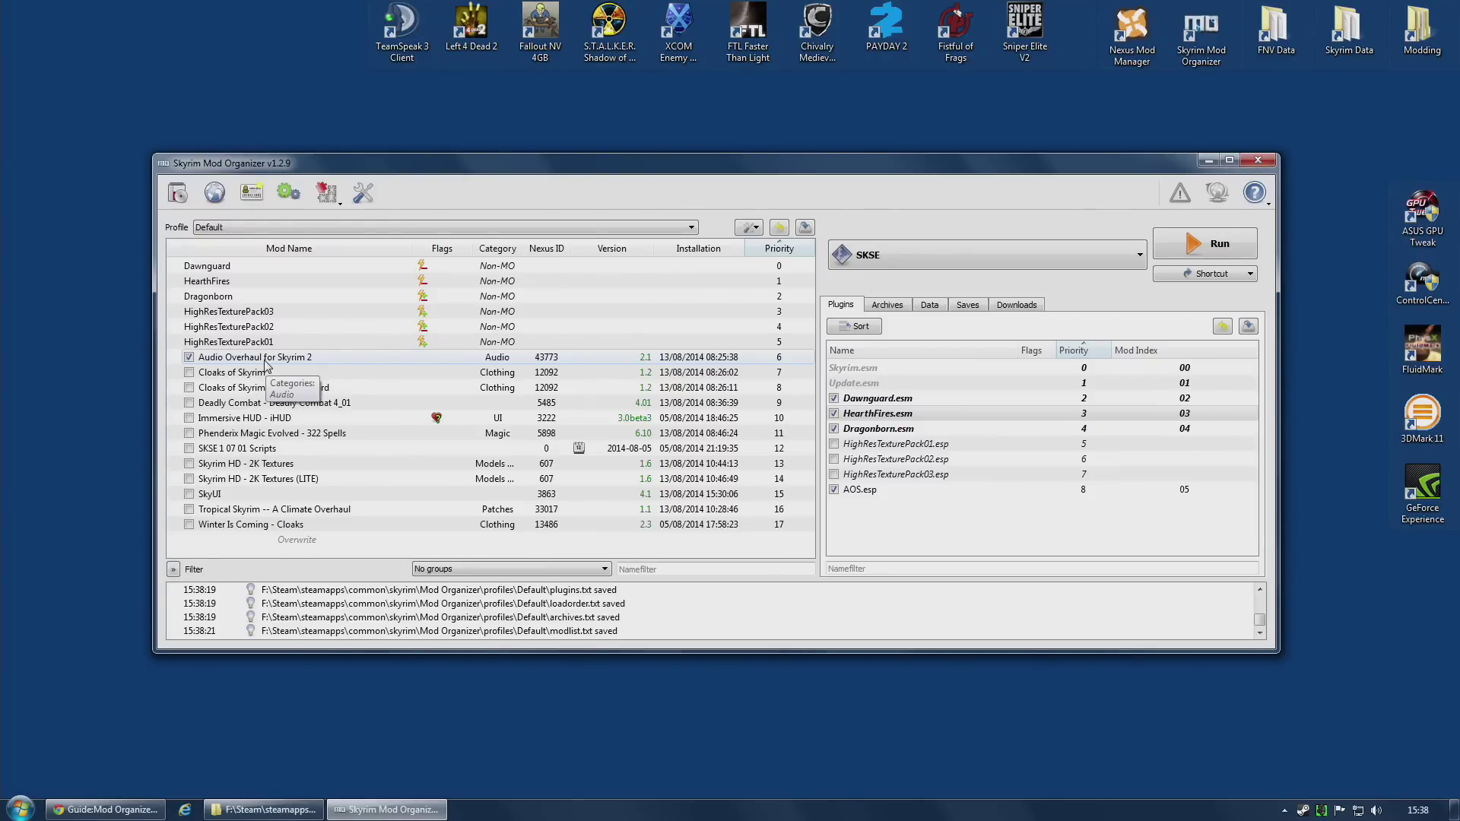
{"action": "left_click", "coordinate": [188, 359]}
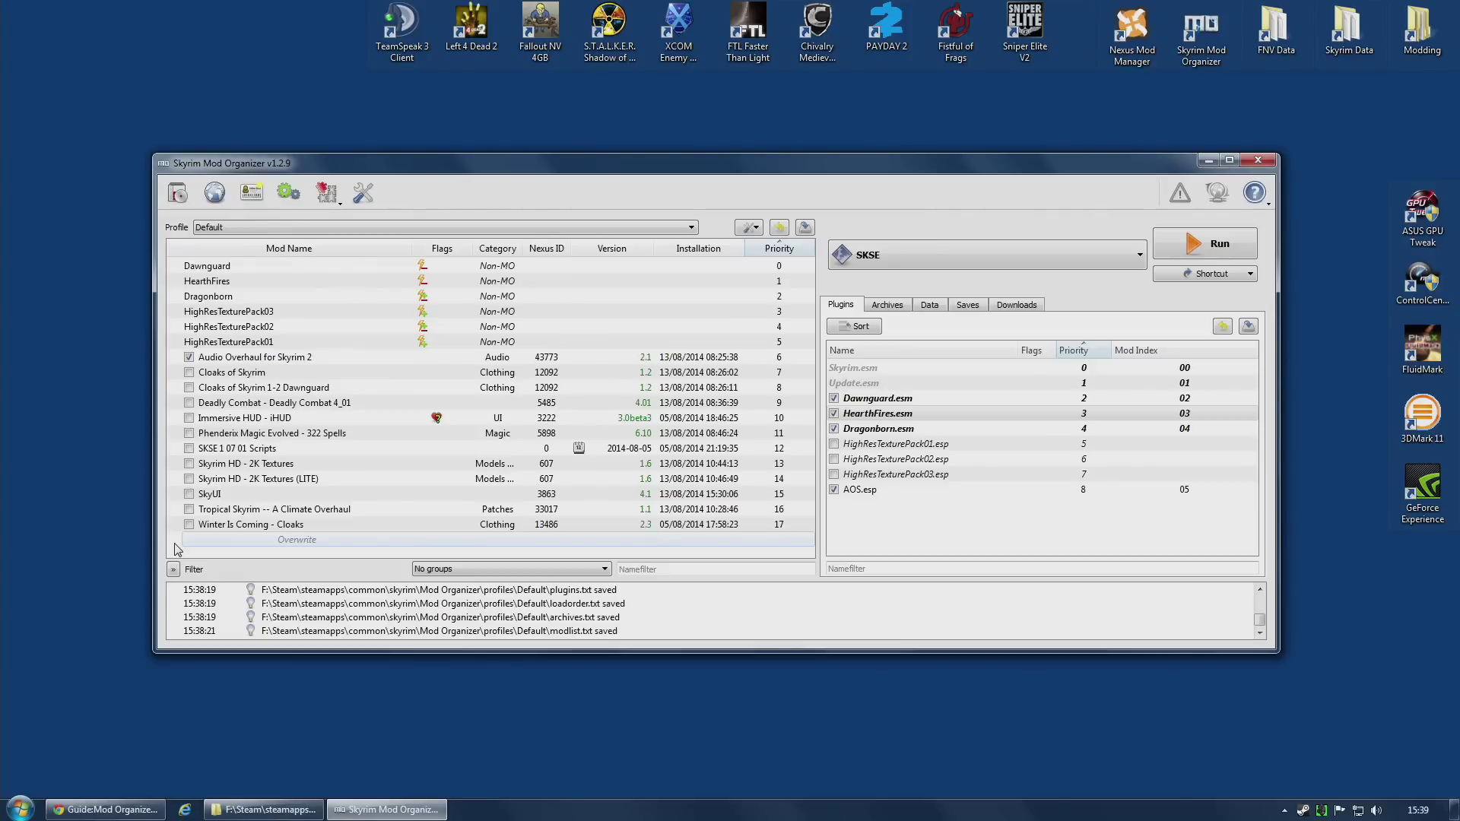
{"action": "left_click", "coordinate": [189, 357]}
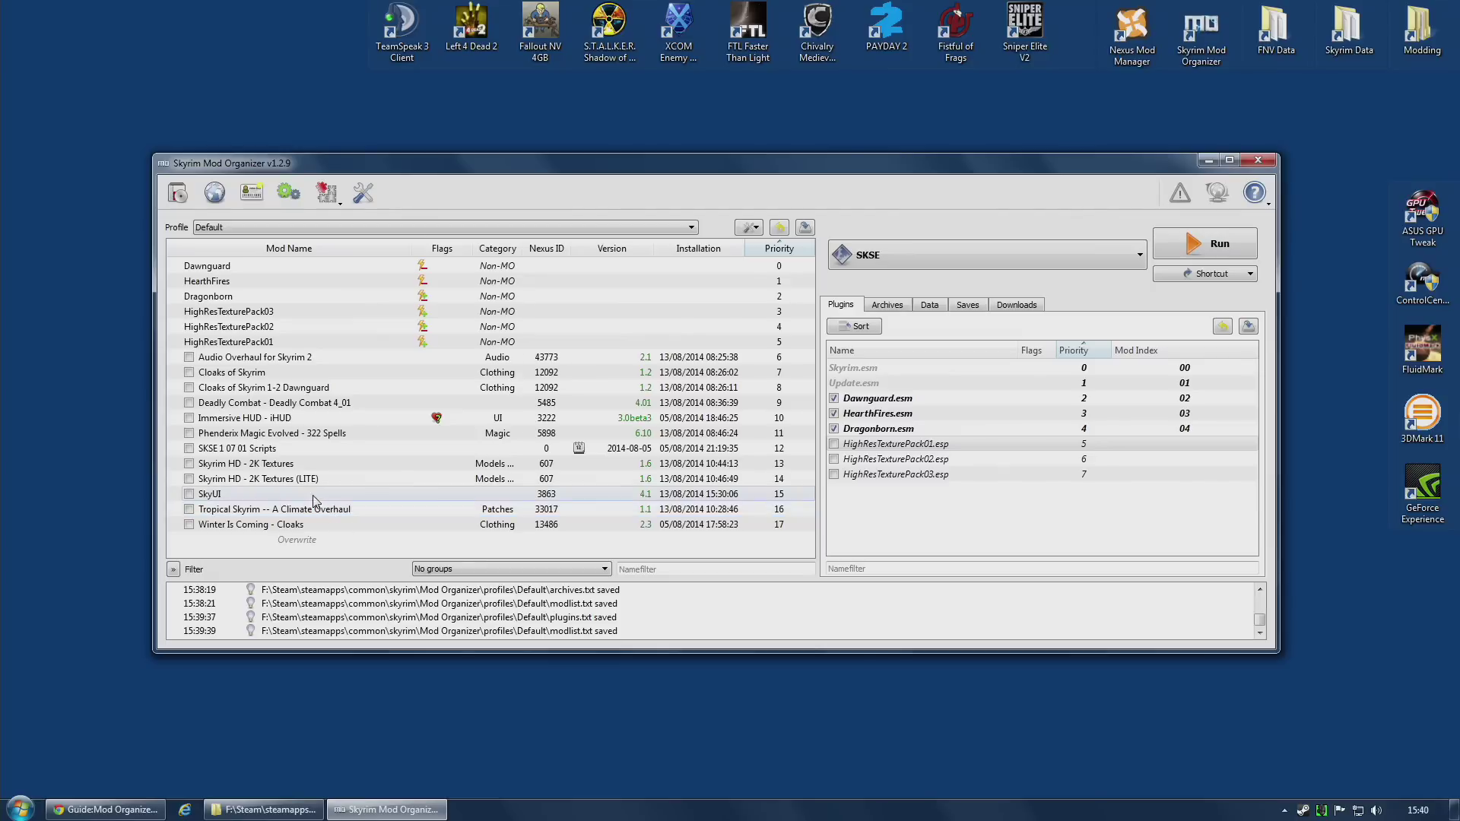
Reorder SKSE 1 07 01 Scripts to priority 6 and SkyUI to priority 7, and enable both mods
{"action": "left_click_drag", "start_coordinate": [230, 453], "coordinate": [199, 362]}
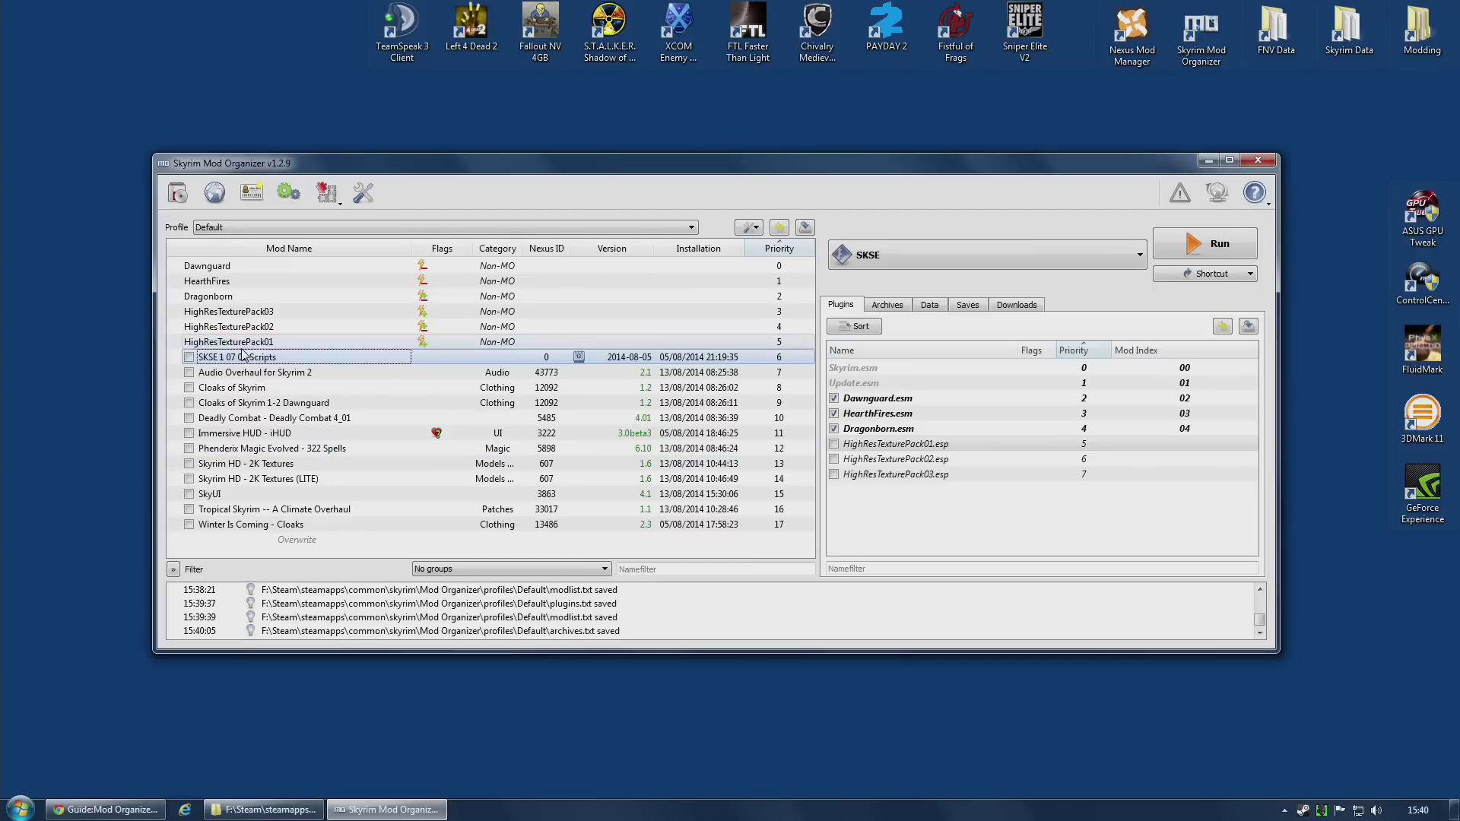
{"action": "left_click", "coordinate": [189, 359]}
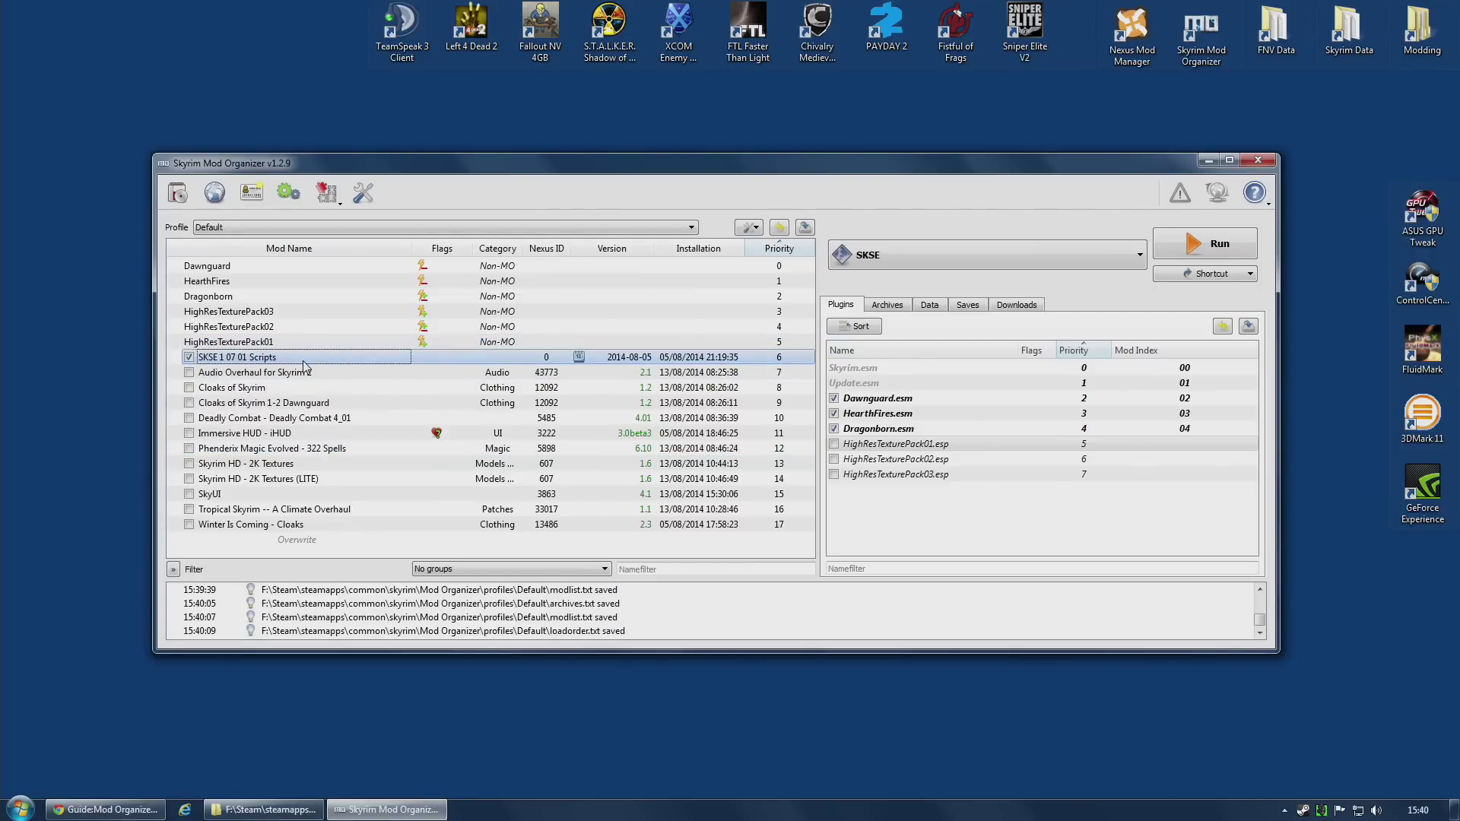
{"action": "left_click", "coordinate": [207, 496]}
{"action": "left_click_drag", "start_coordinate": [207, 496], "coordinate": [202, 375]}
{"action": "left_click", "coordinate": [189, 373]}
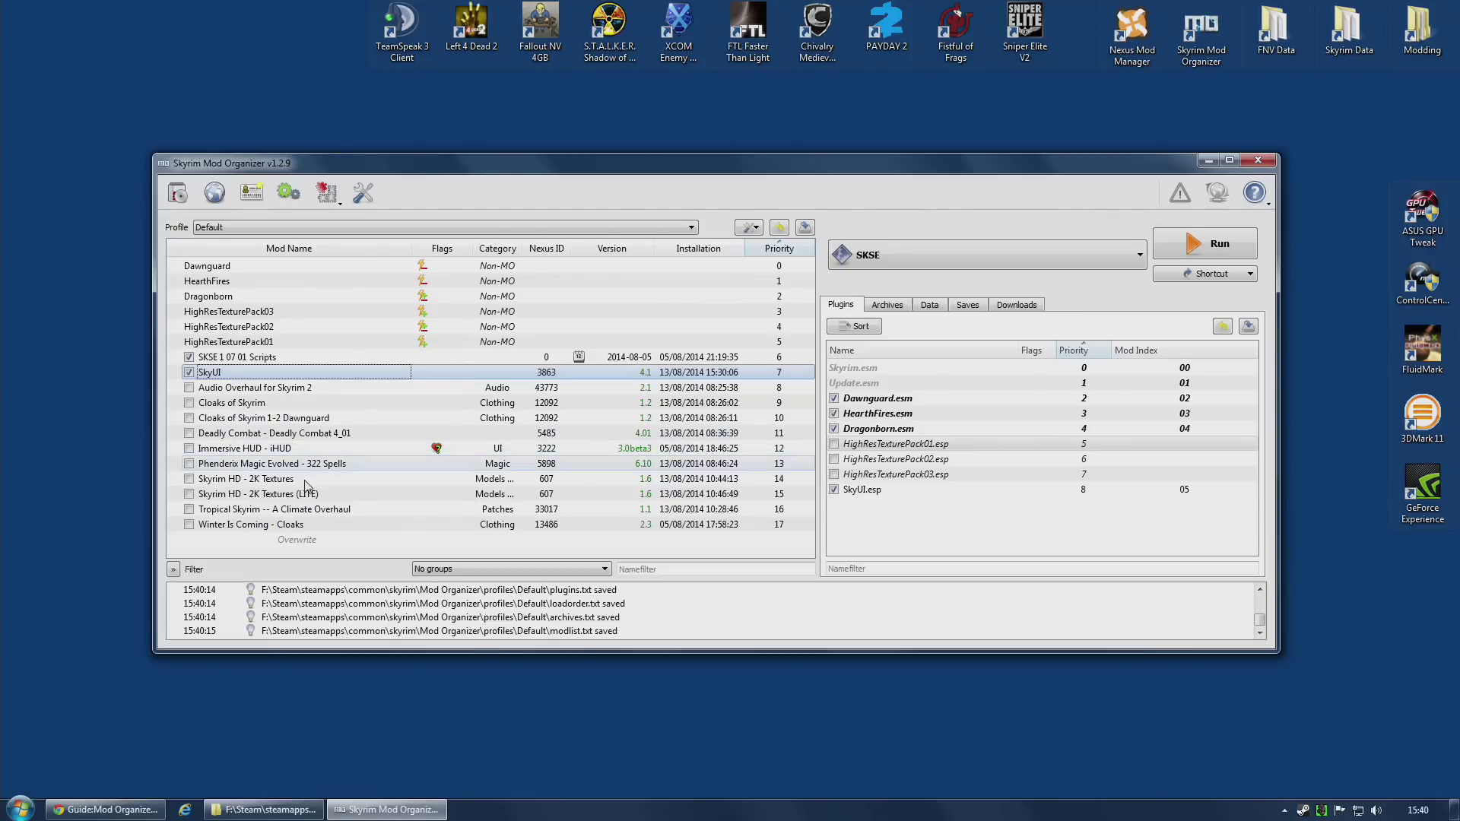
Reorder Immersive HUD - iHUD to priority 8, directly after SkyUI, and enable it
{"action": "left_click", "coordinate": [223, 451]}
{"action": "left_click_drag", "start_coordinate": [223, 450], "coordinate": [189, 386]}
{"action": "left_click", "coordinate": [189, 388]}
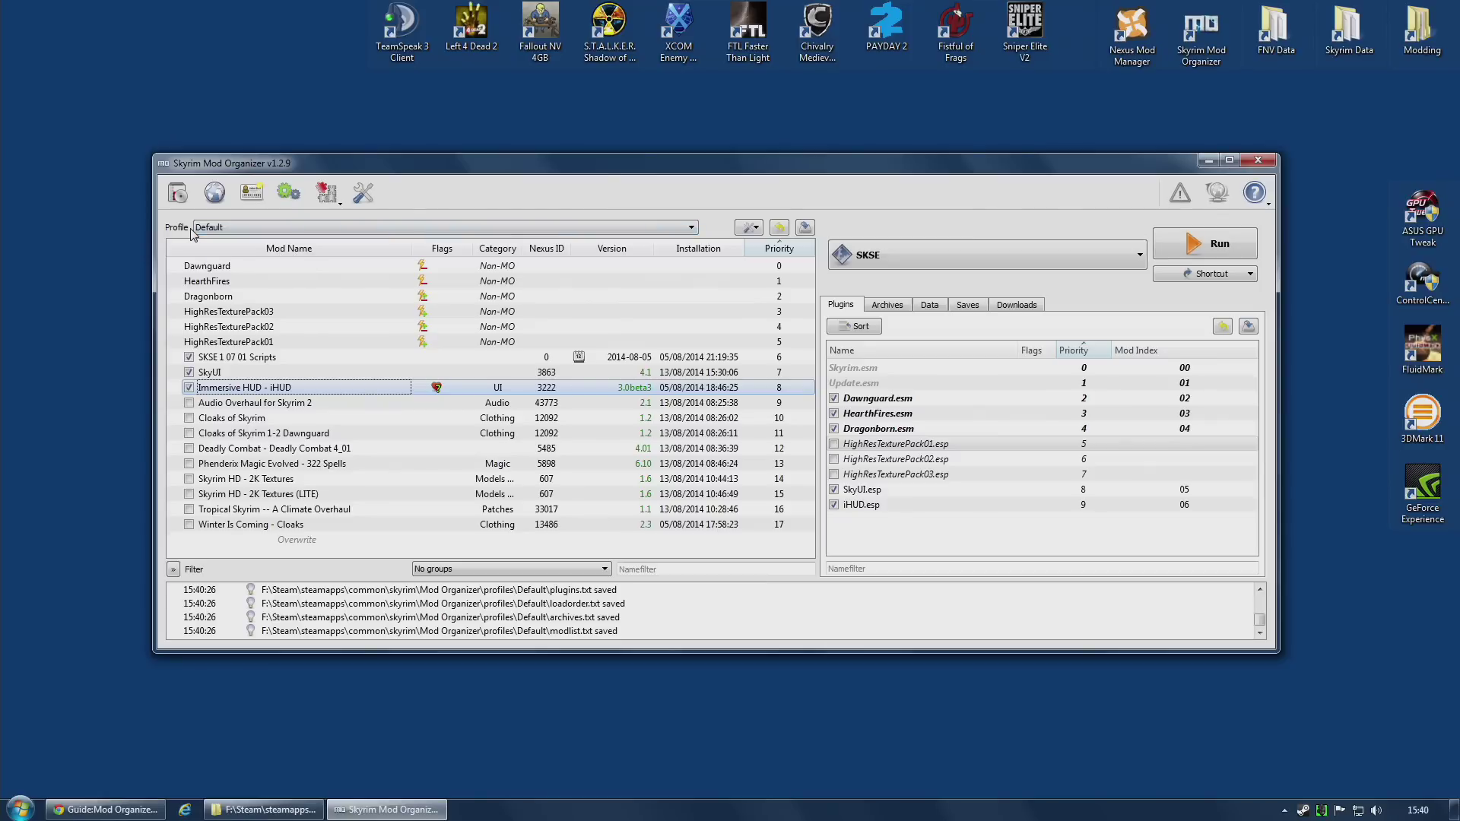
Rename the Default profile as Bare Essentials and close the profile manager
{"action": "left_click", "coordinate": [249, 229]}
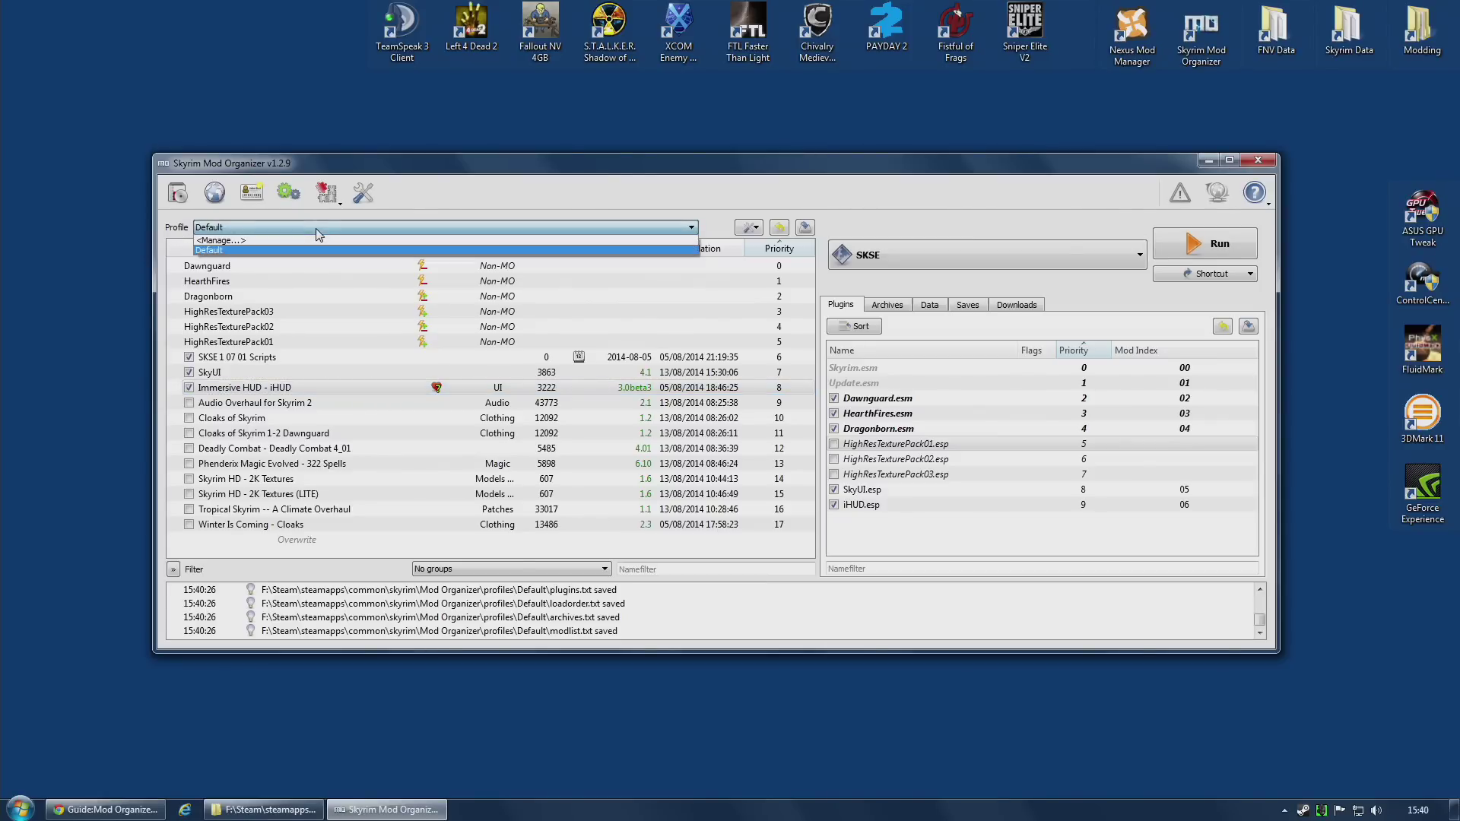
{"action": "left_click", "coordinate": [241, 242]}
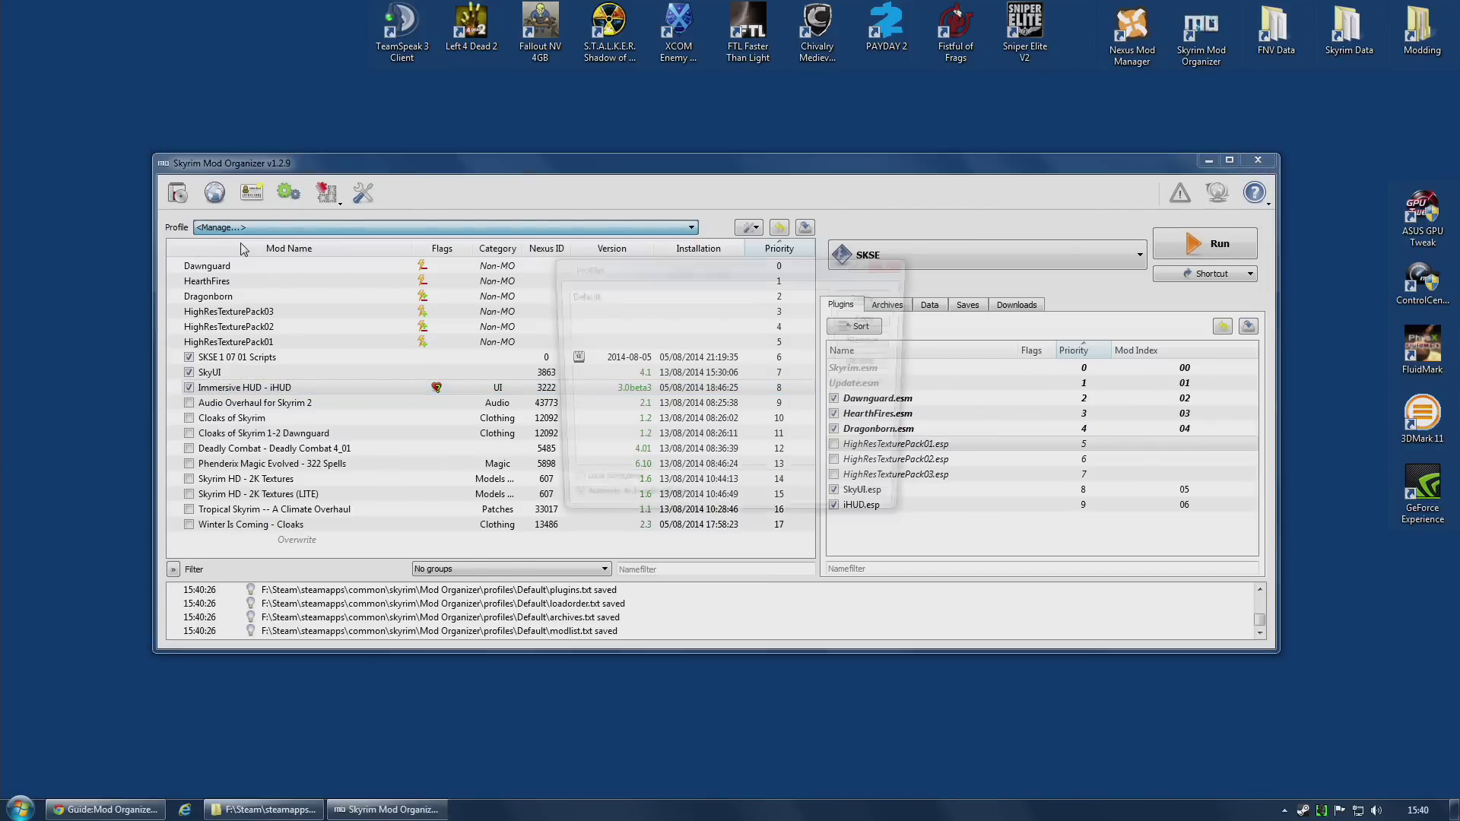
{"action": "left_click", "coordinate": [615, 302]}
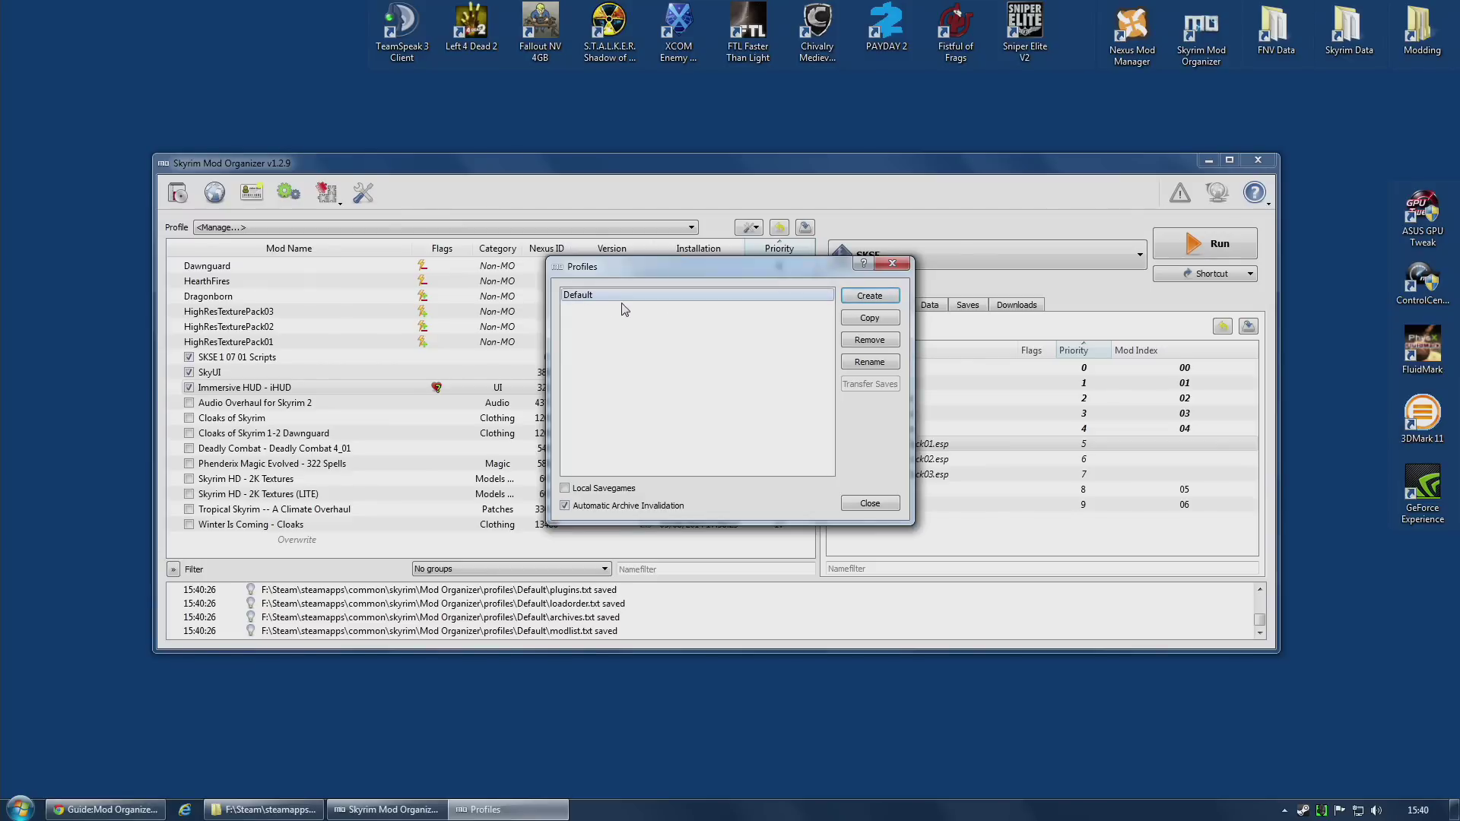
{"action": "left_click", "coordinate": [871, 363]}
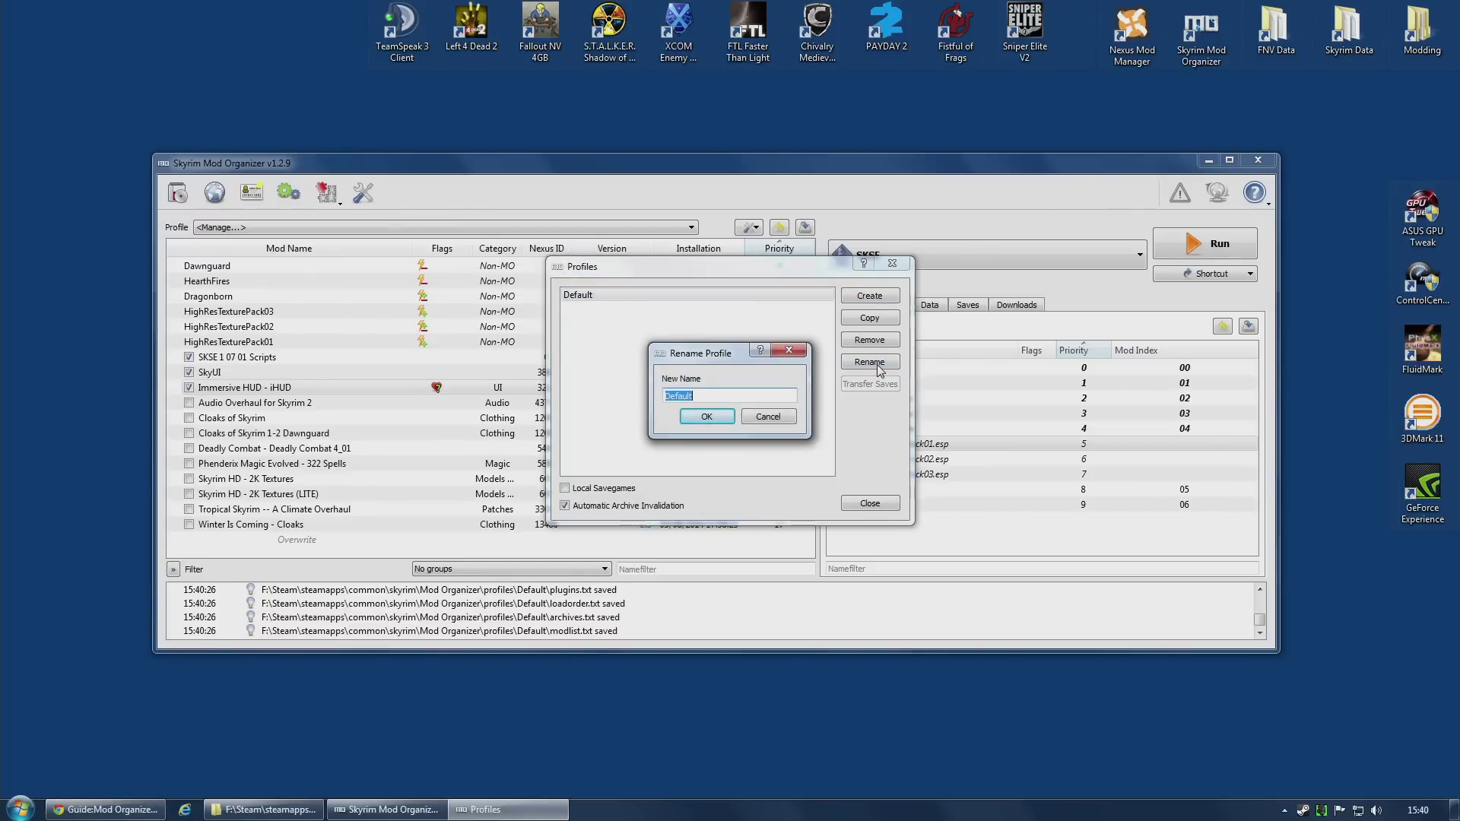
{"action": "type", "text": "Bare Essentials"}
{"action": "left_click", "coordinate": [701, 418]}
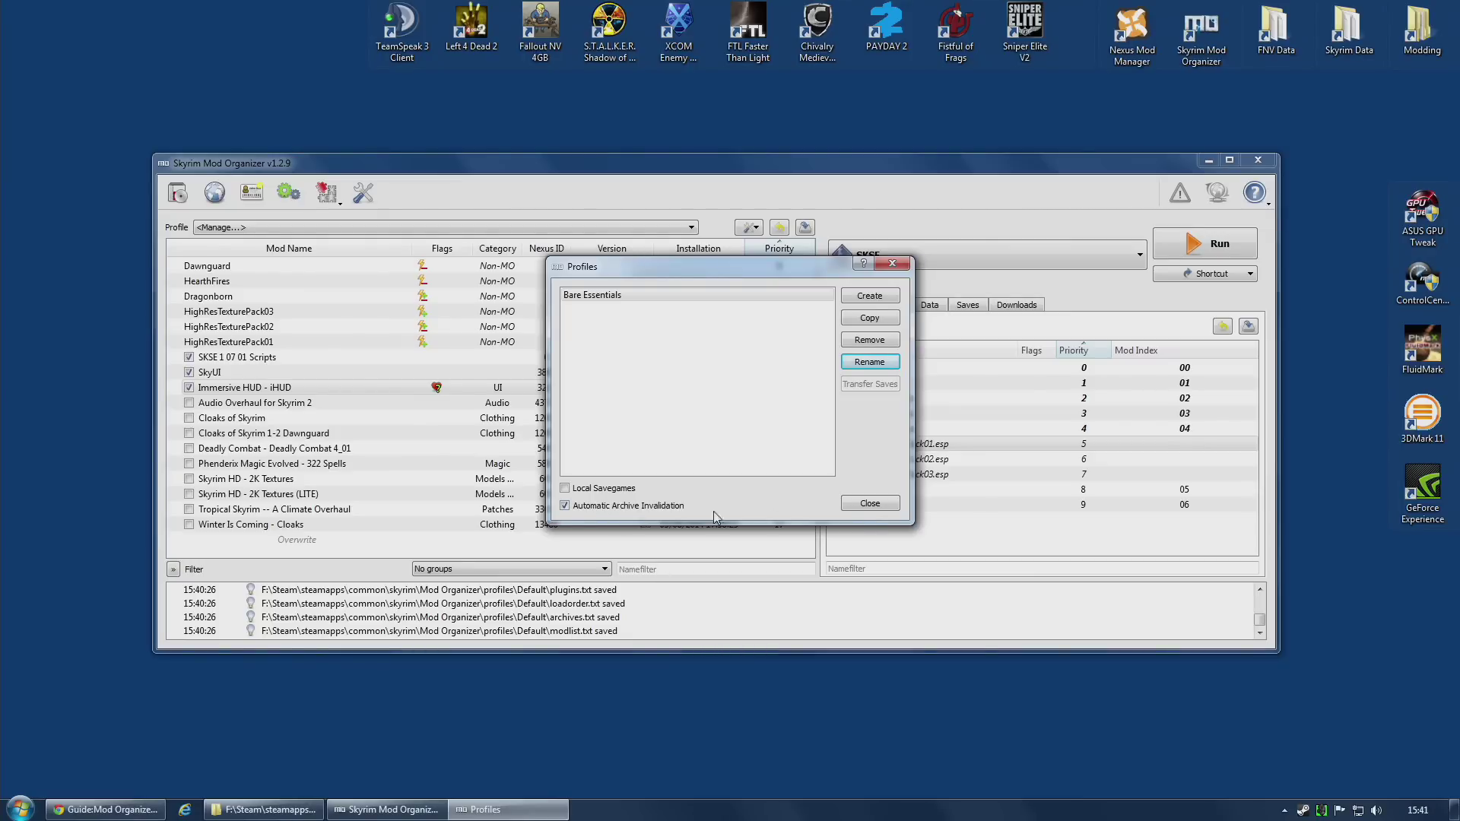
{"action": "left_click", "coordinate": [870, 504]}
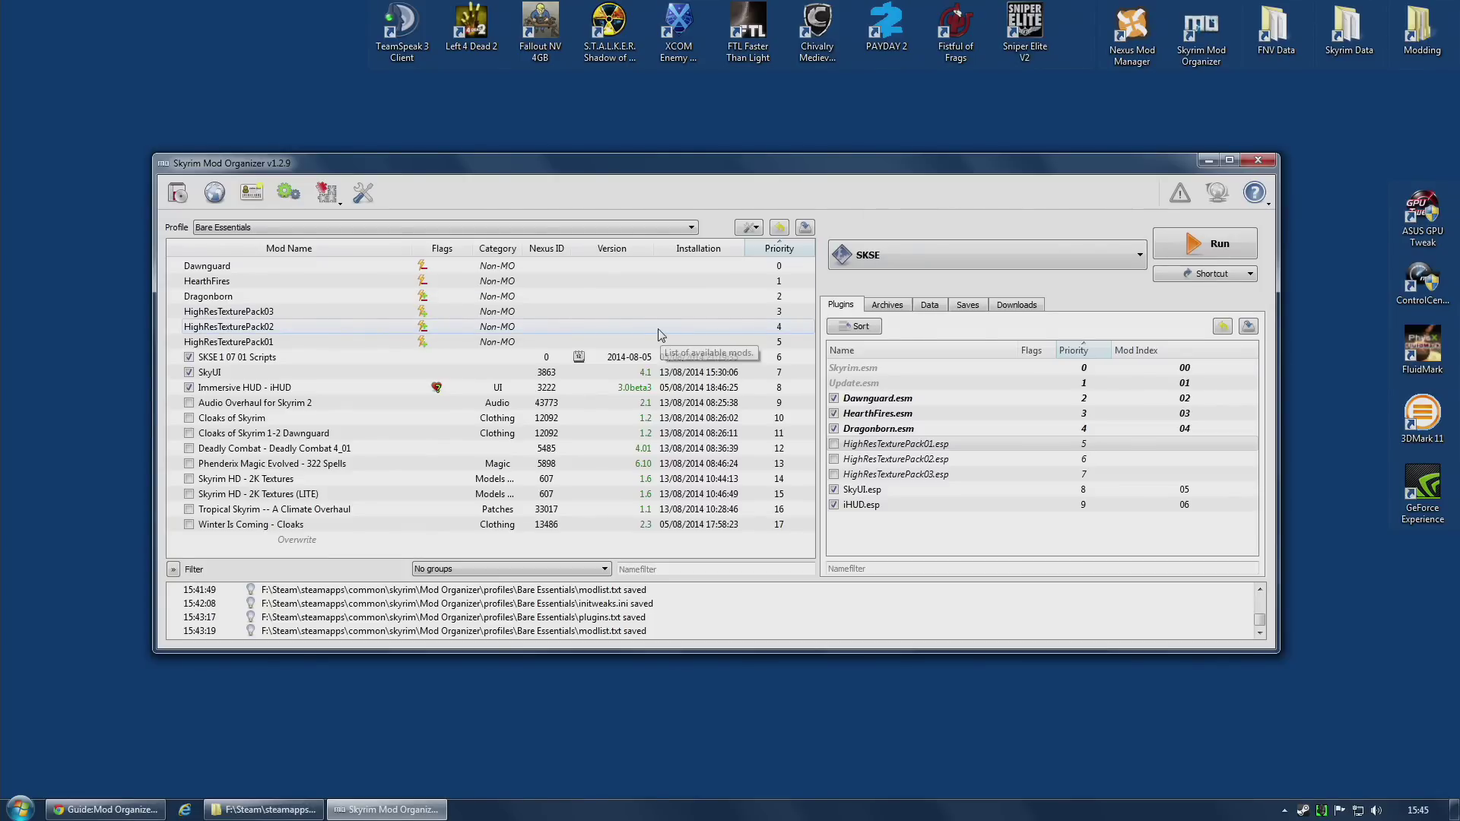
Create a profile named My New Profile, leaving the default game settings option off
{"action": "left_click", "coordinate": [228, 227]}
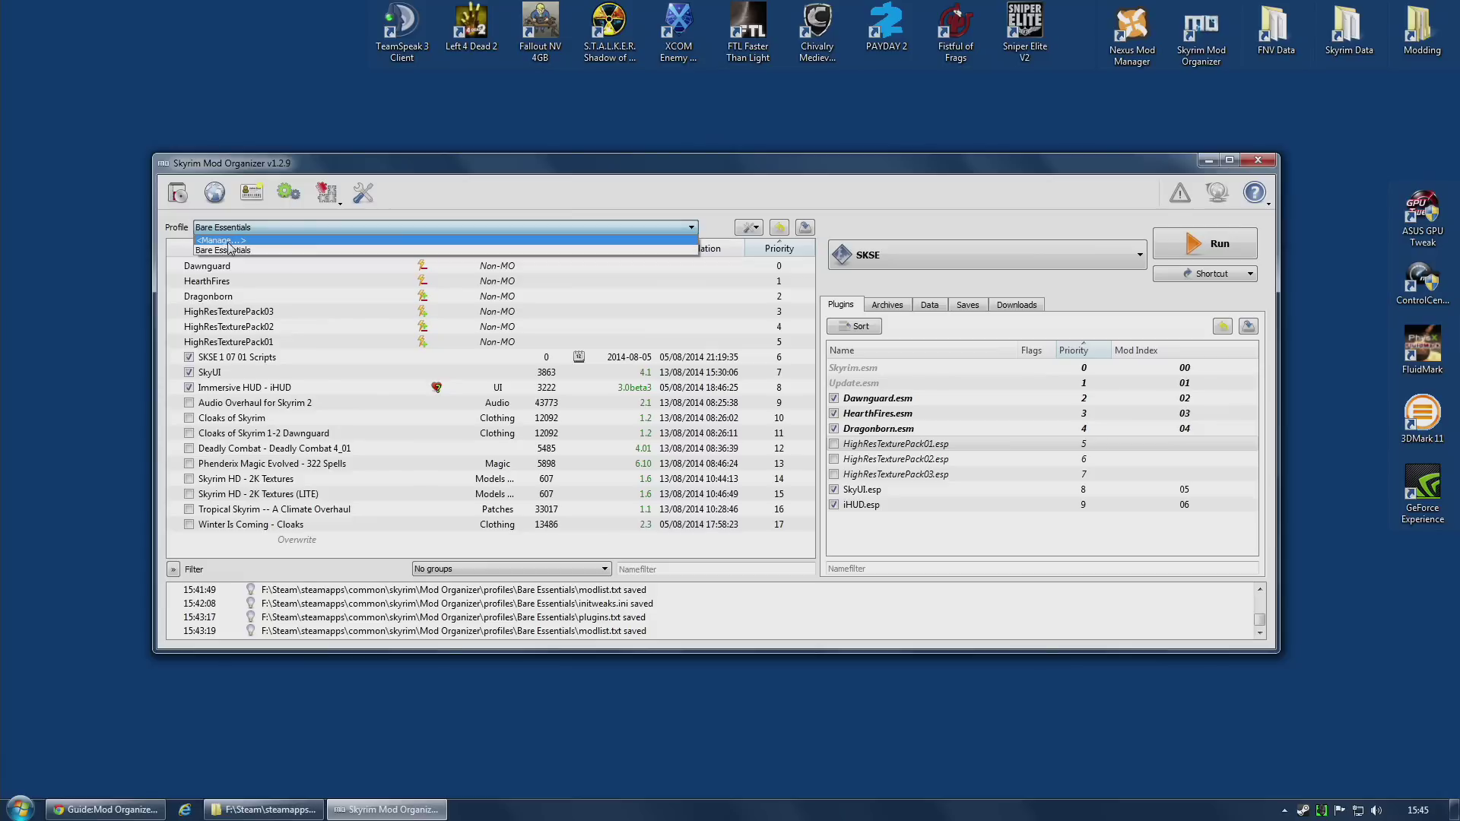
{"action": "left_click", "coordinate": [463, 189]}
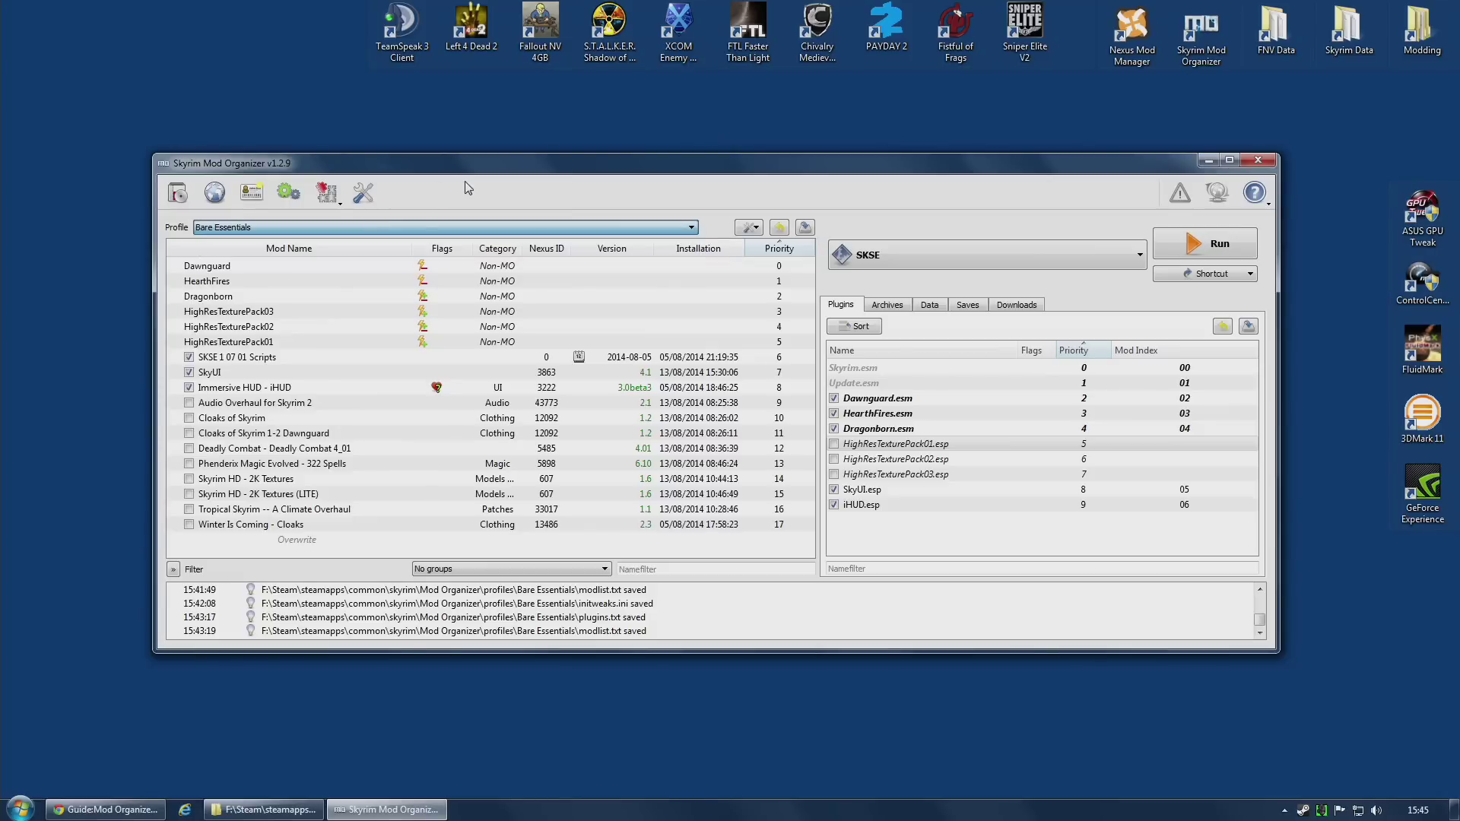
{"action": "left_click", "coordinate": [251, 197]}
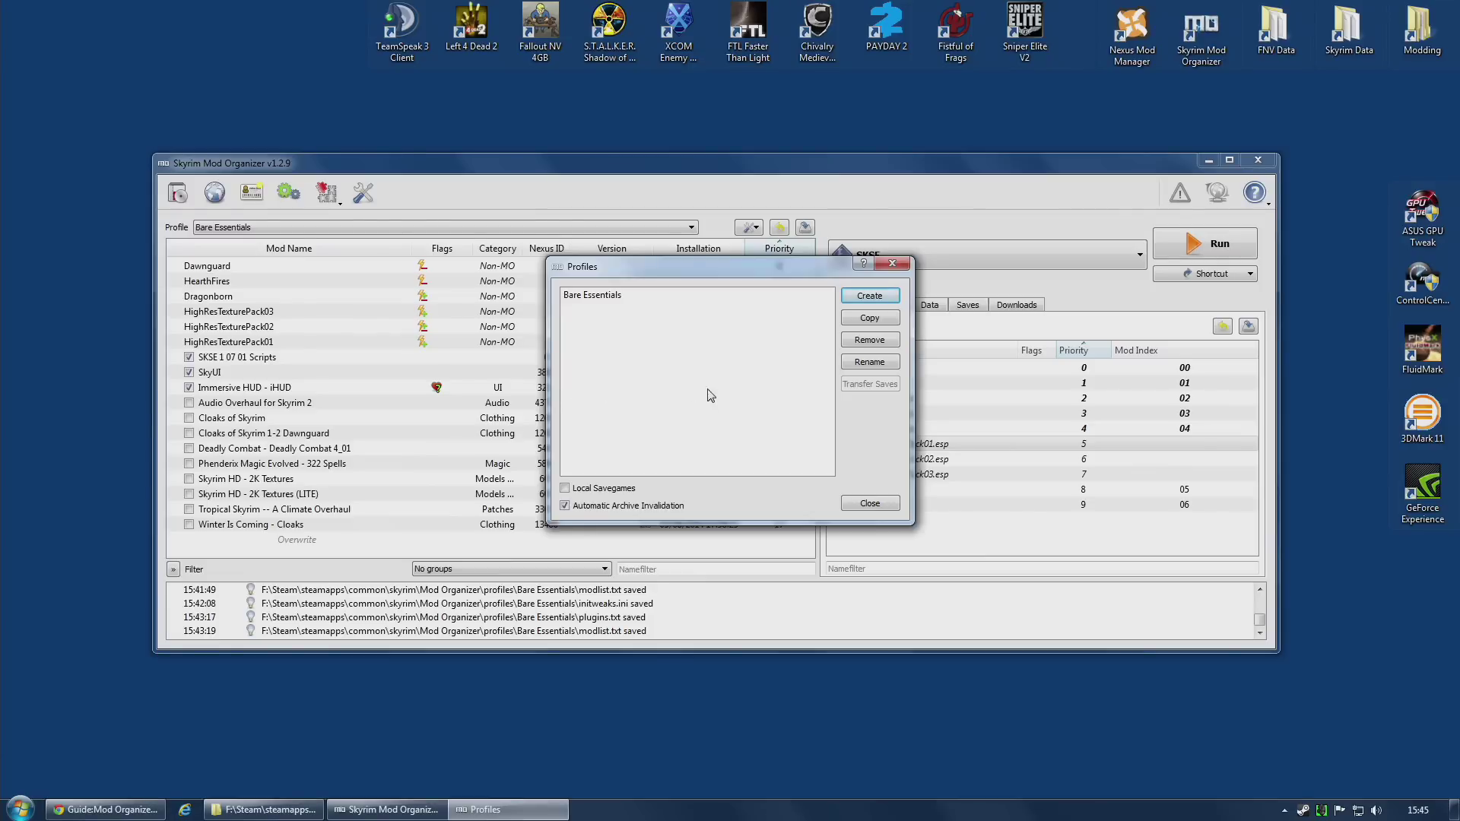
{"action": "left_click", "coordinate": [860, 298]}
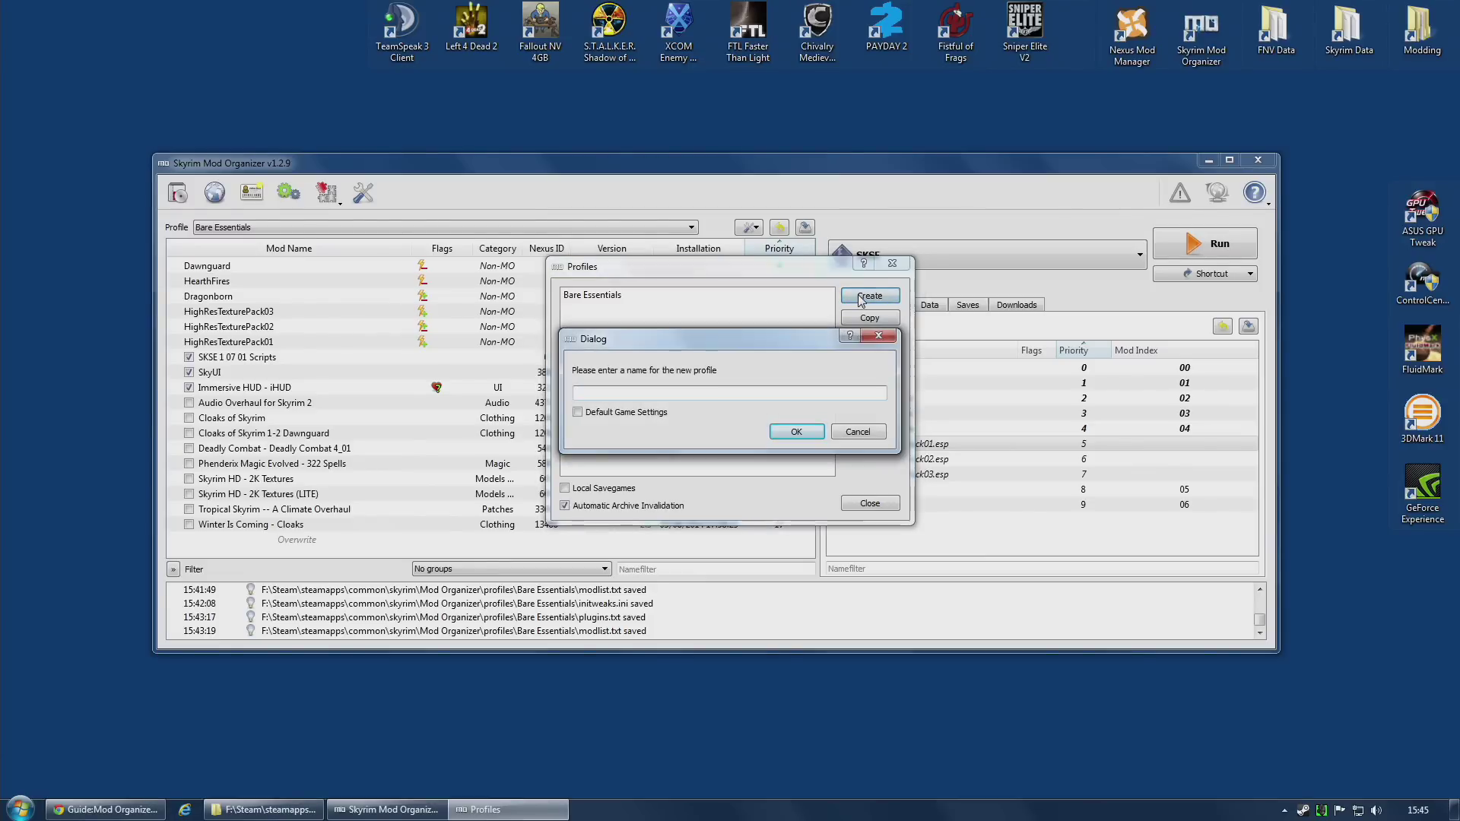
{"action": "type", "text": "My New Profile"}
{"action": "left_click", "coordinate": [811, 442]}
Enable automatic archive invalidation for My New Profile and close the profile manager
{"action": "left_click", "coordinate": [609, 309]}
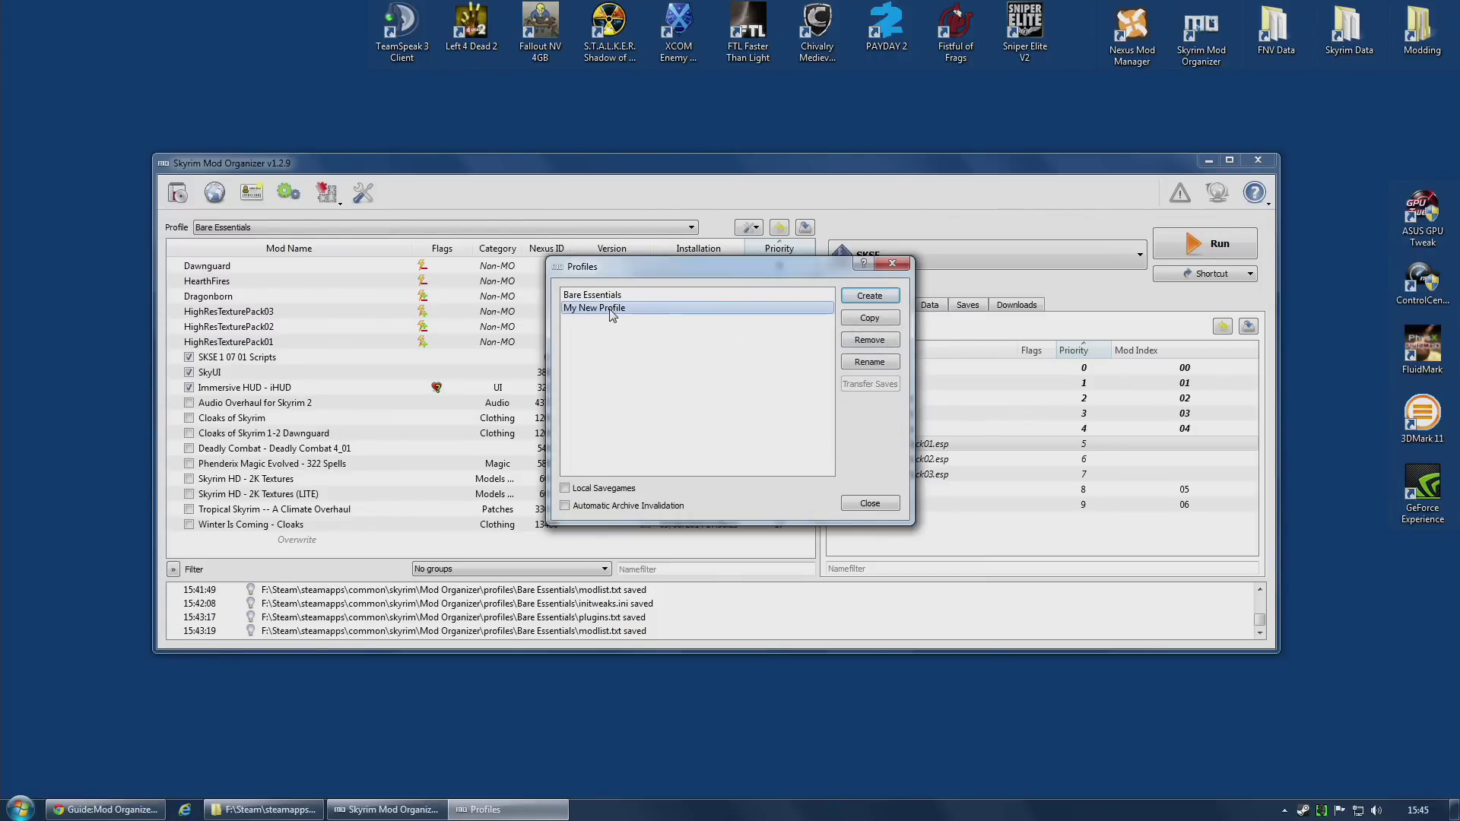
{"action": "left_click", "coordinate": [584, 510]}
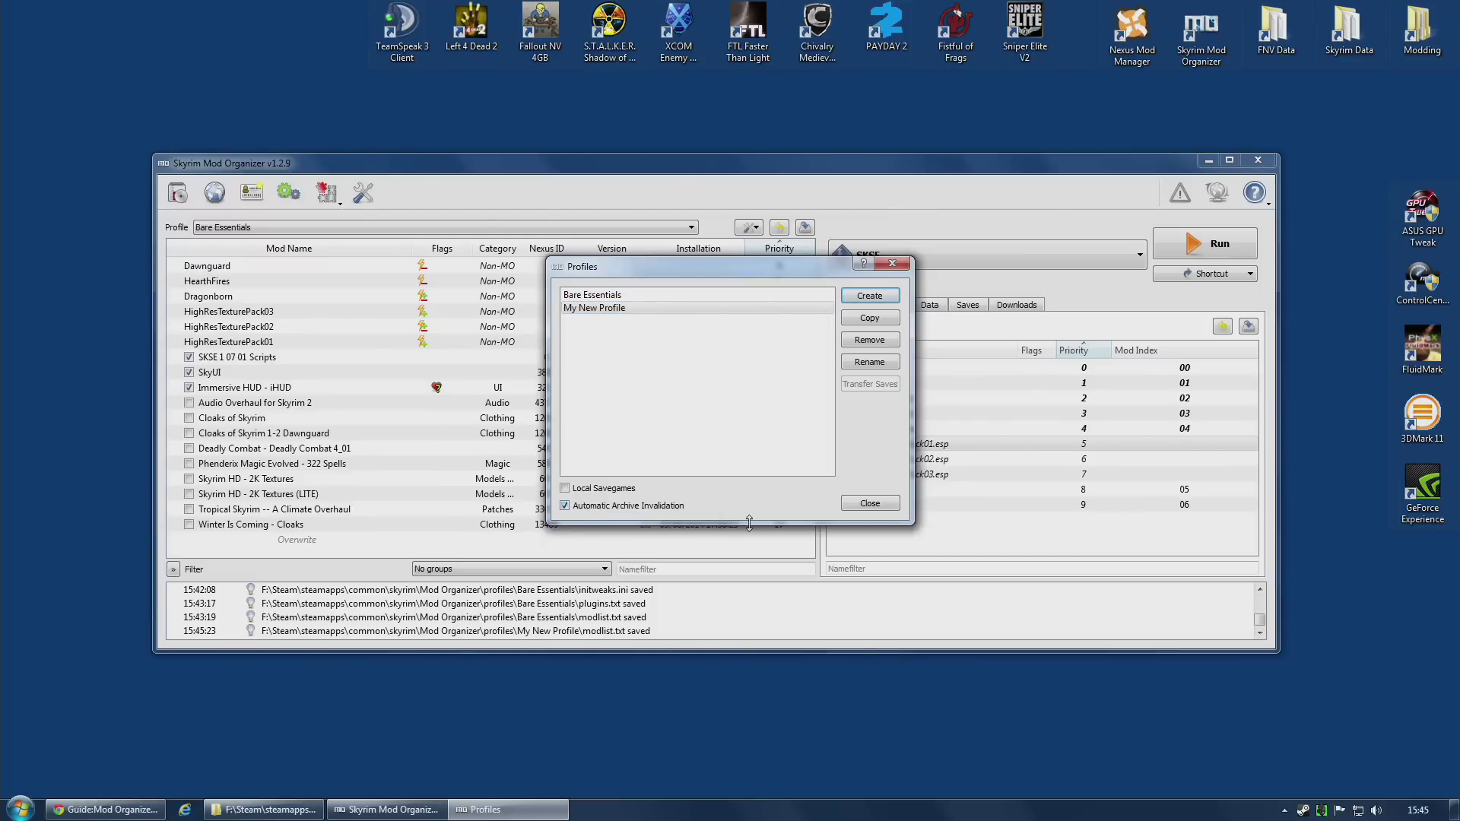
{"action": "left_click", "coordinate": [869, 503]}
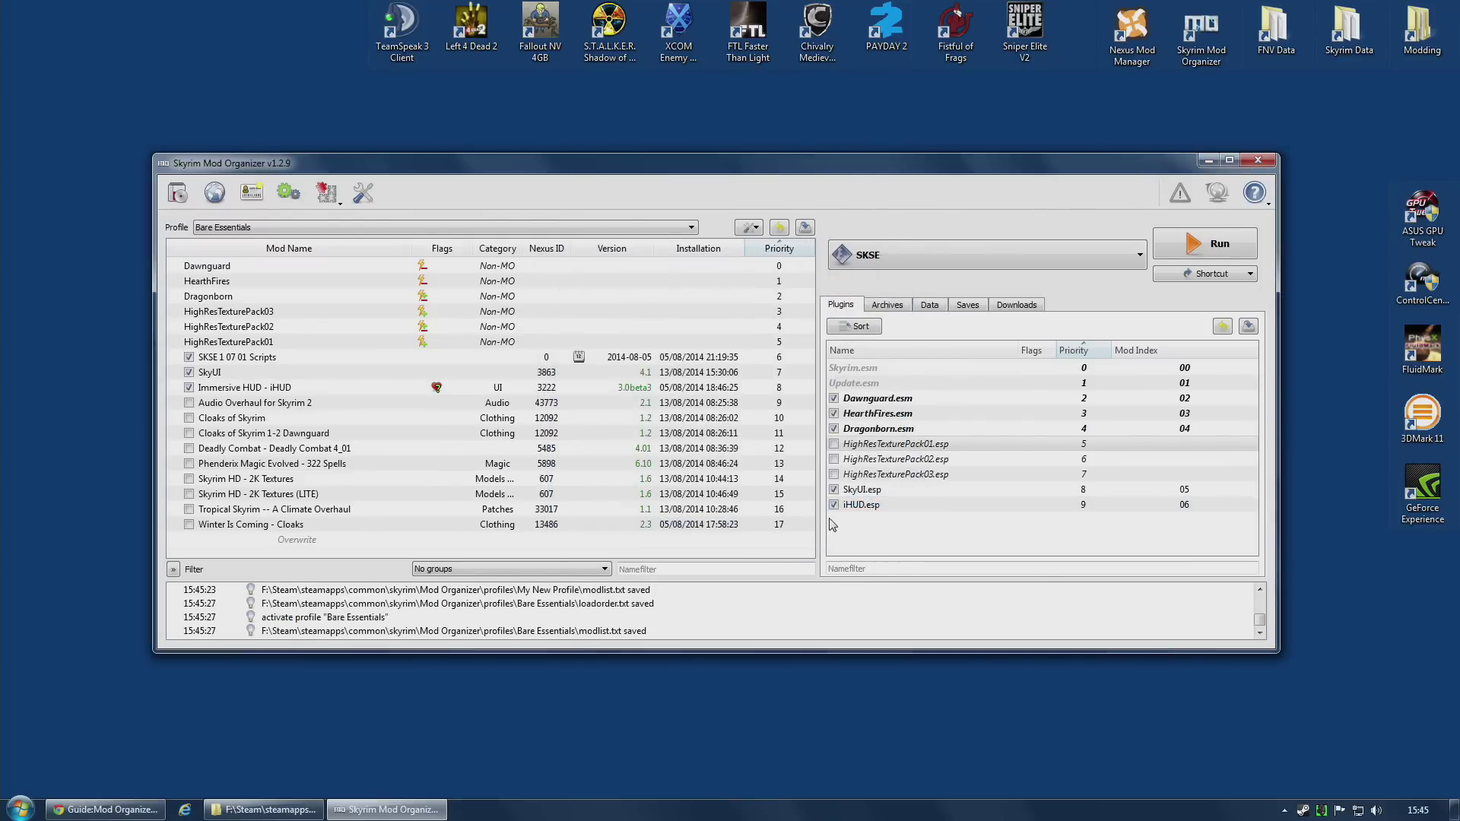
Switch between My New Profile and Bare Essentials to compare their mods and plugins, ending on My New Profile, and check its archives
{"action": "left_click", "coordinate": [251, 227]}
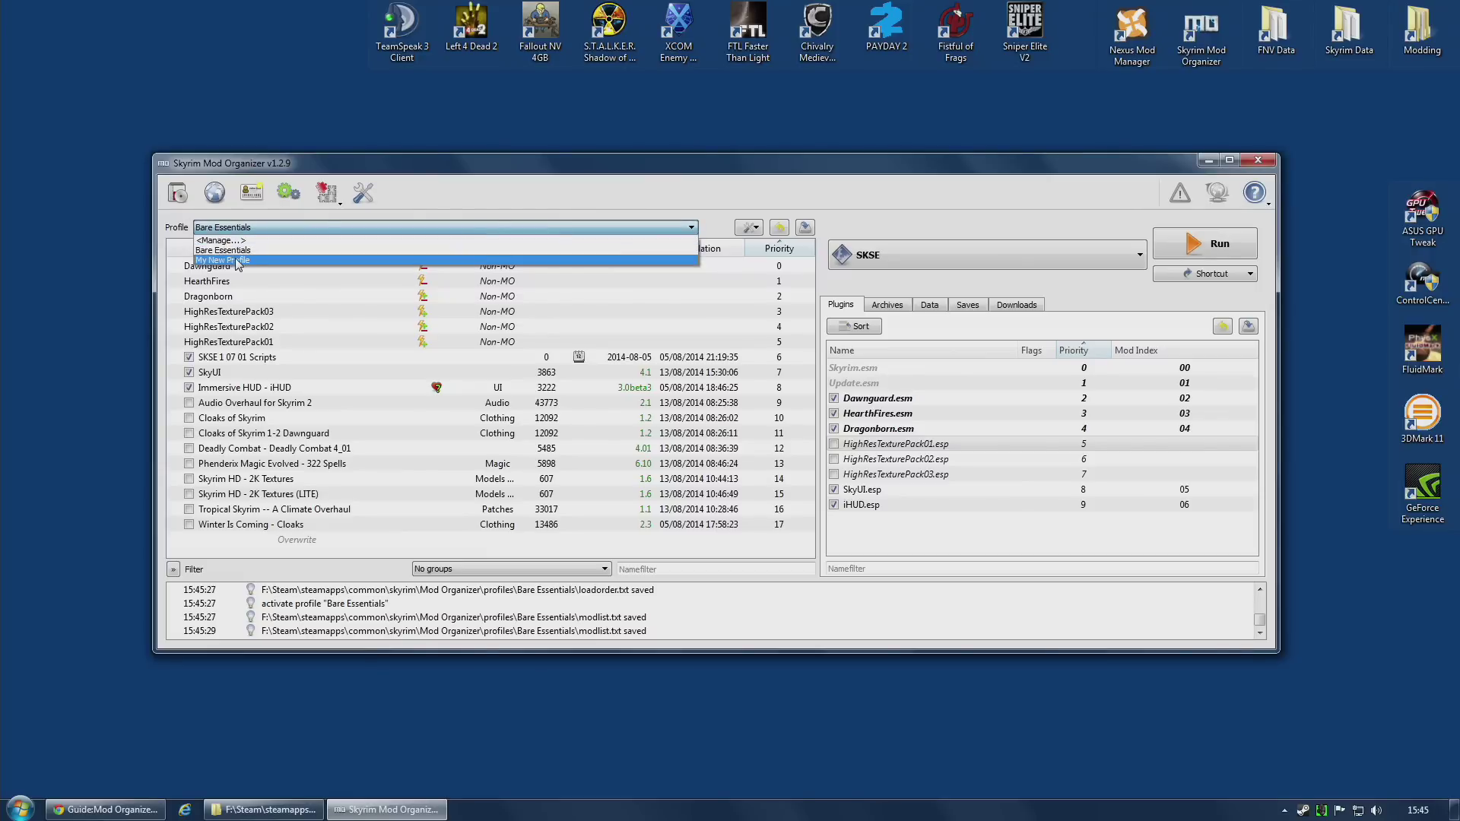
{"action": "left_click", "coordinate": [247, 261]}
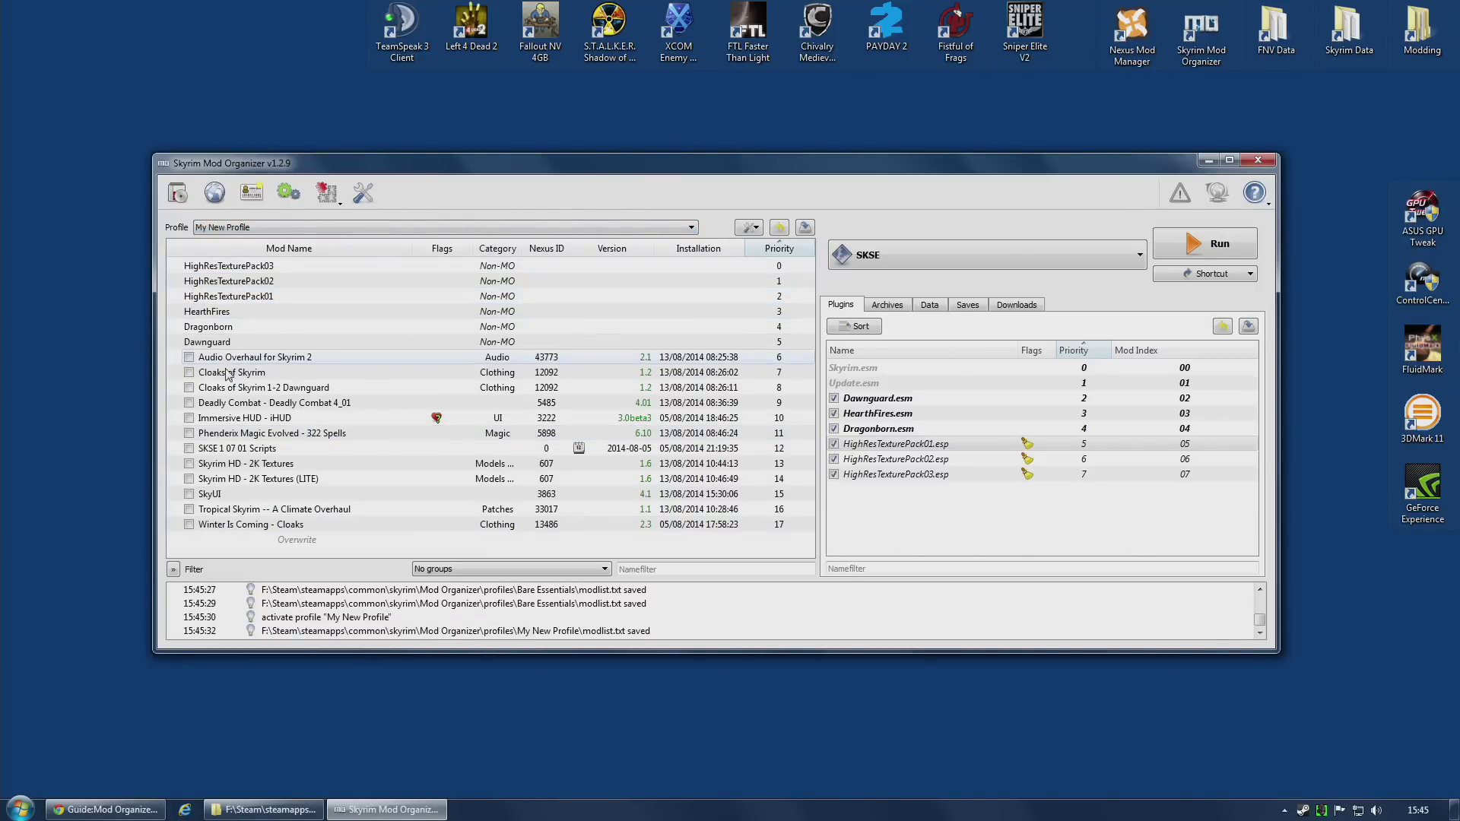
{"action": "left_click", "coordinate": [229, 227]}
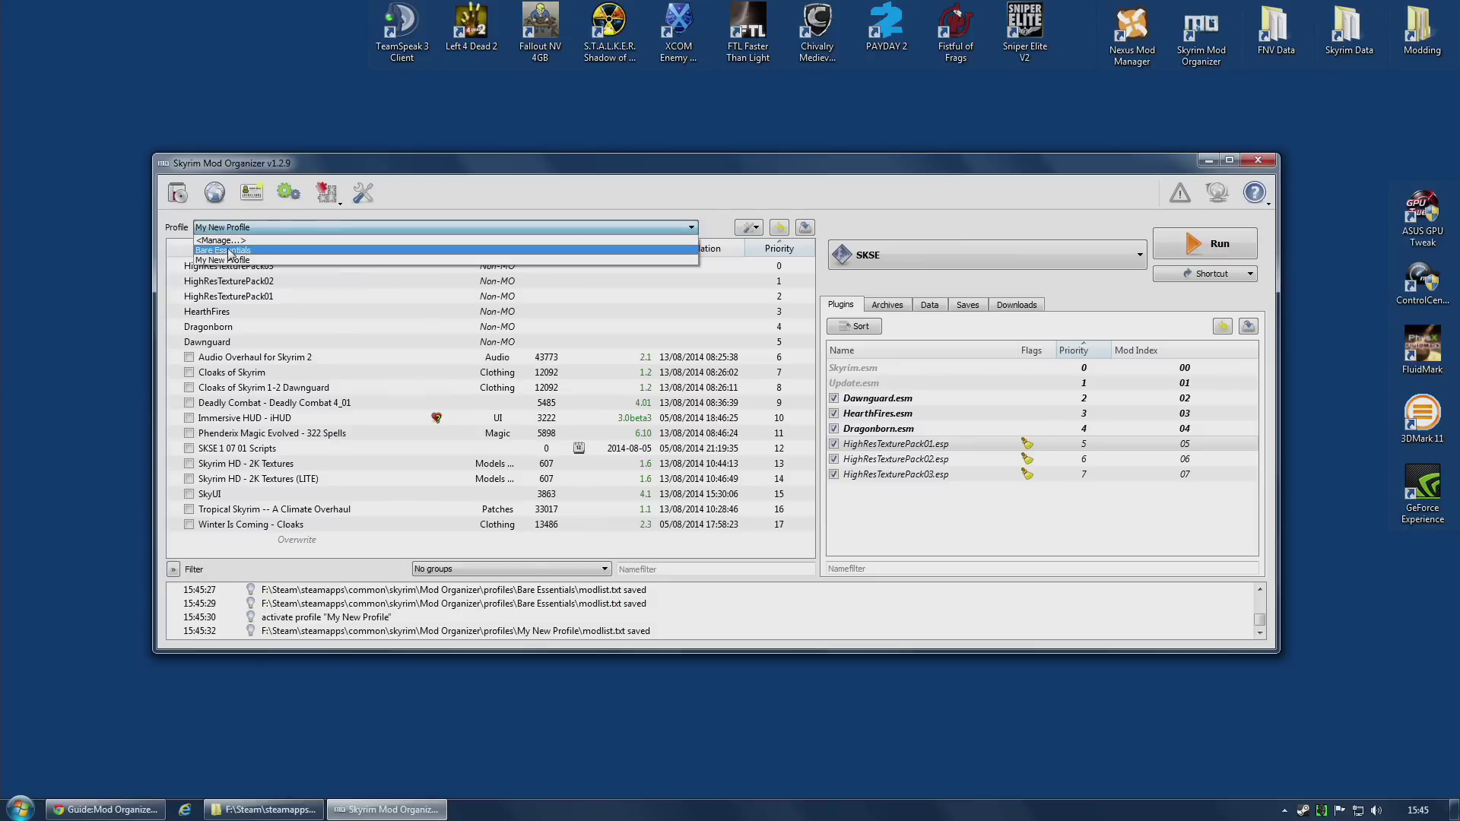
{"action": "left_click", "coordinate": [232, 242]}
{"action": "left_click", "coordinate": [232, 227]}
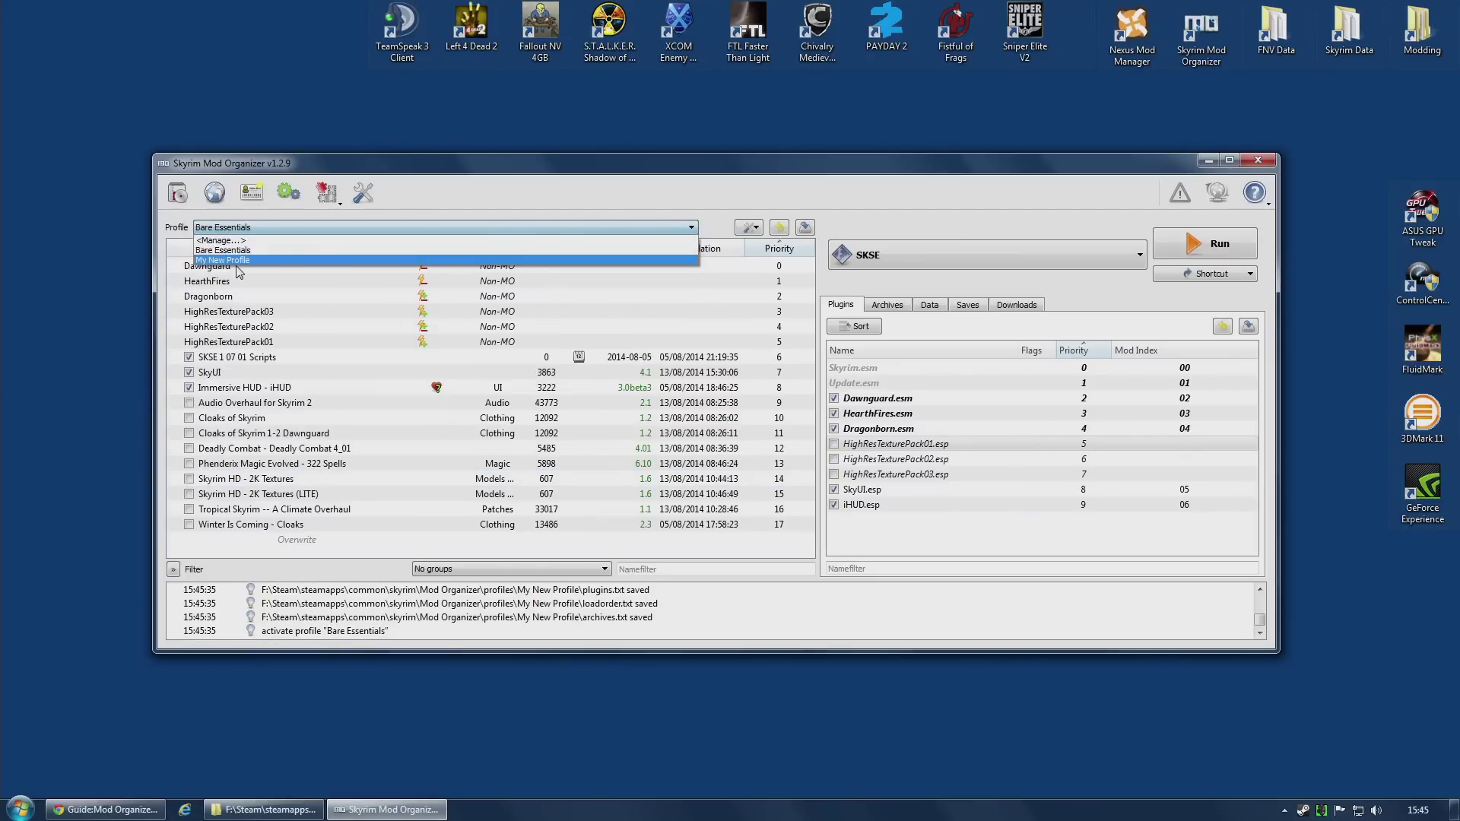
{"action": "left_click", "coordinate": [236, 260]}
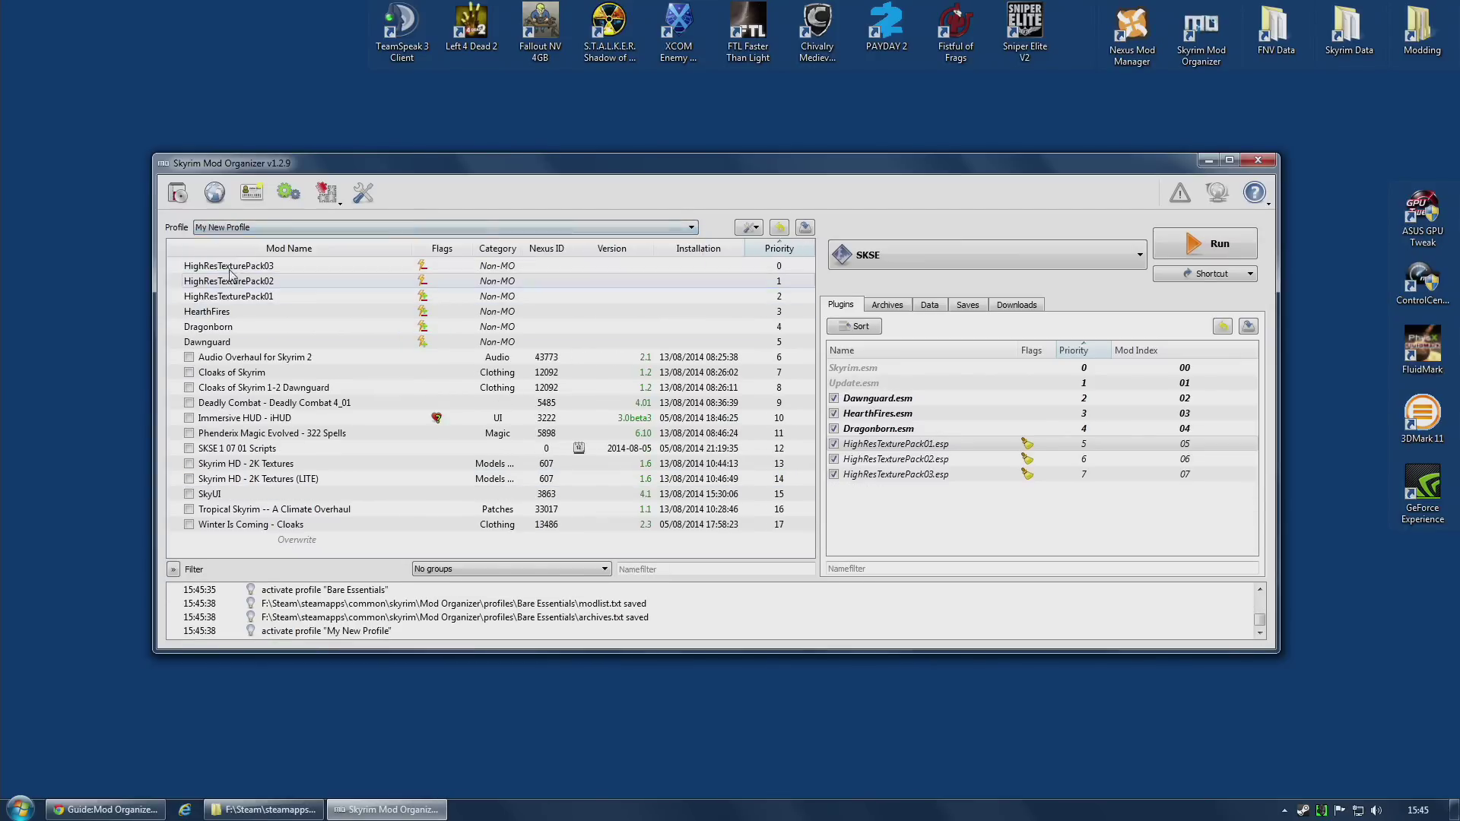
{"action": "left_click", "coordinate": [842, 447]}
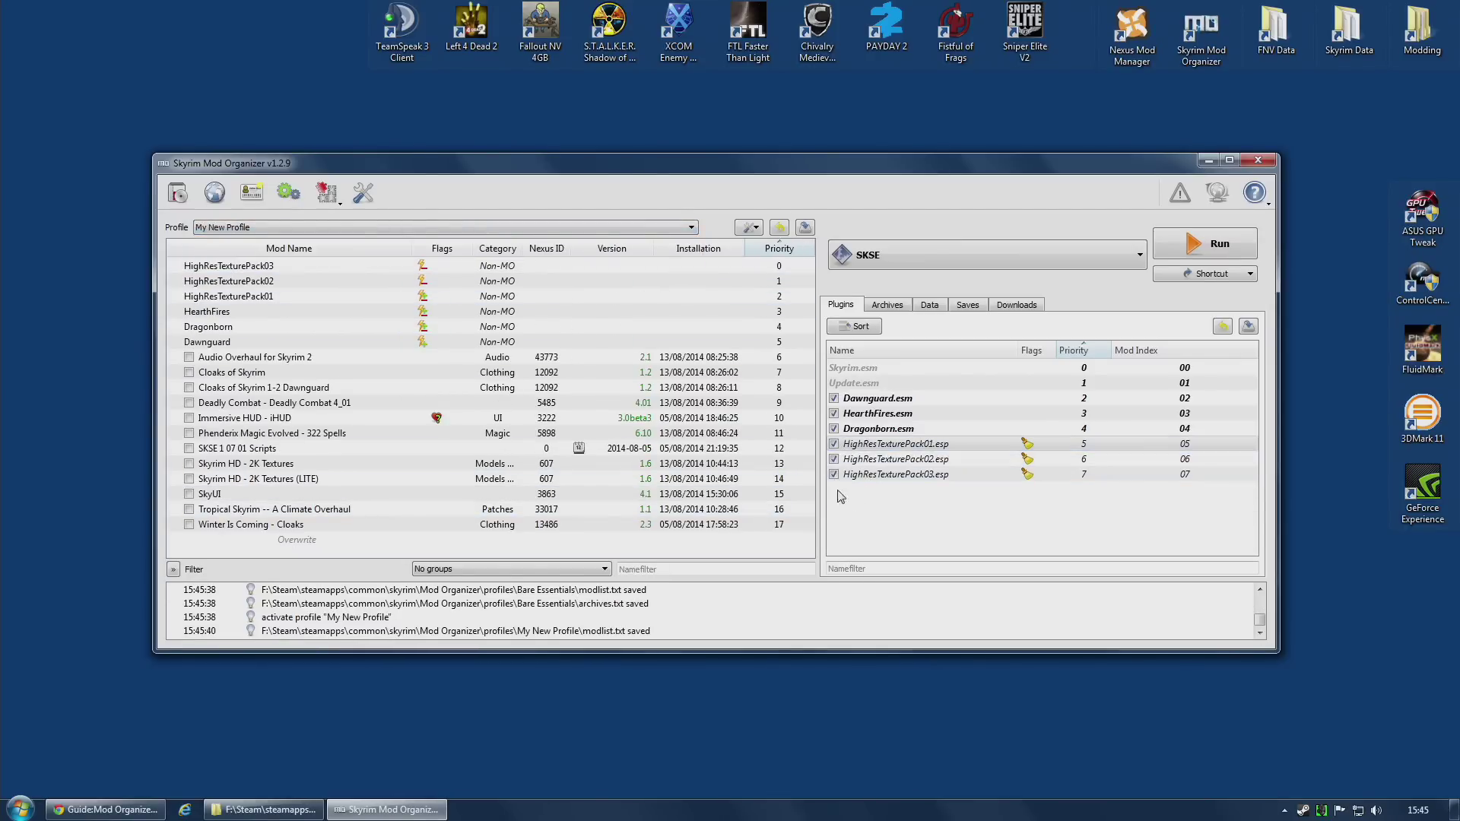
{"action": "left_click", "coordinate": [888, 310]}
{"action": "left_click", "coordinate": [841, 307]}
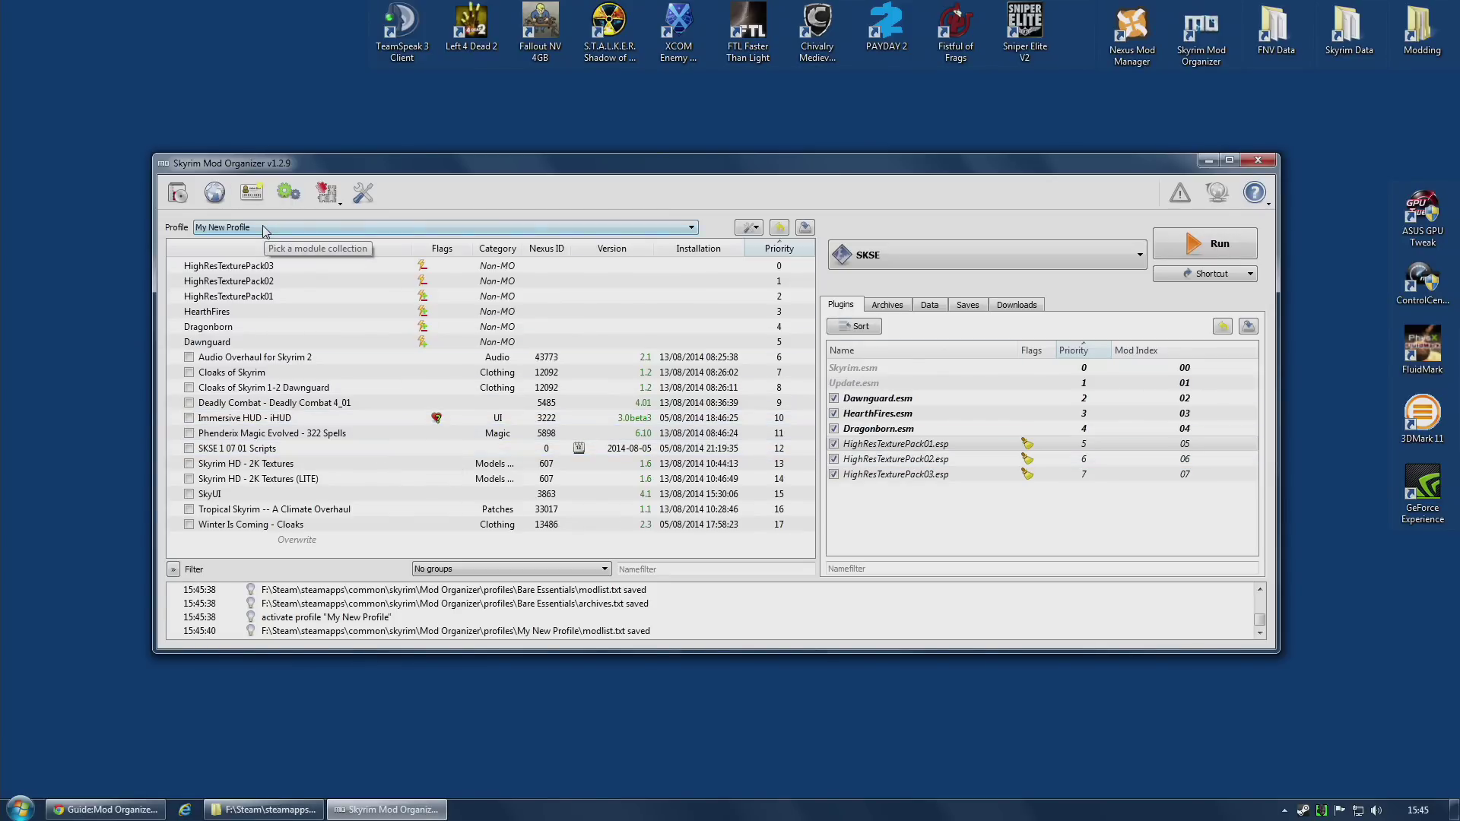
Remove My New Profile from the profile manager and confirm the deletion
{"action": "left_click", "coordinate": [251, 195]}
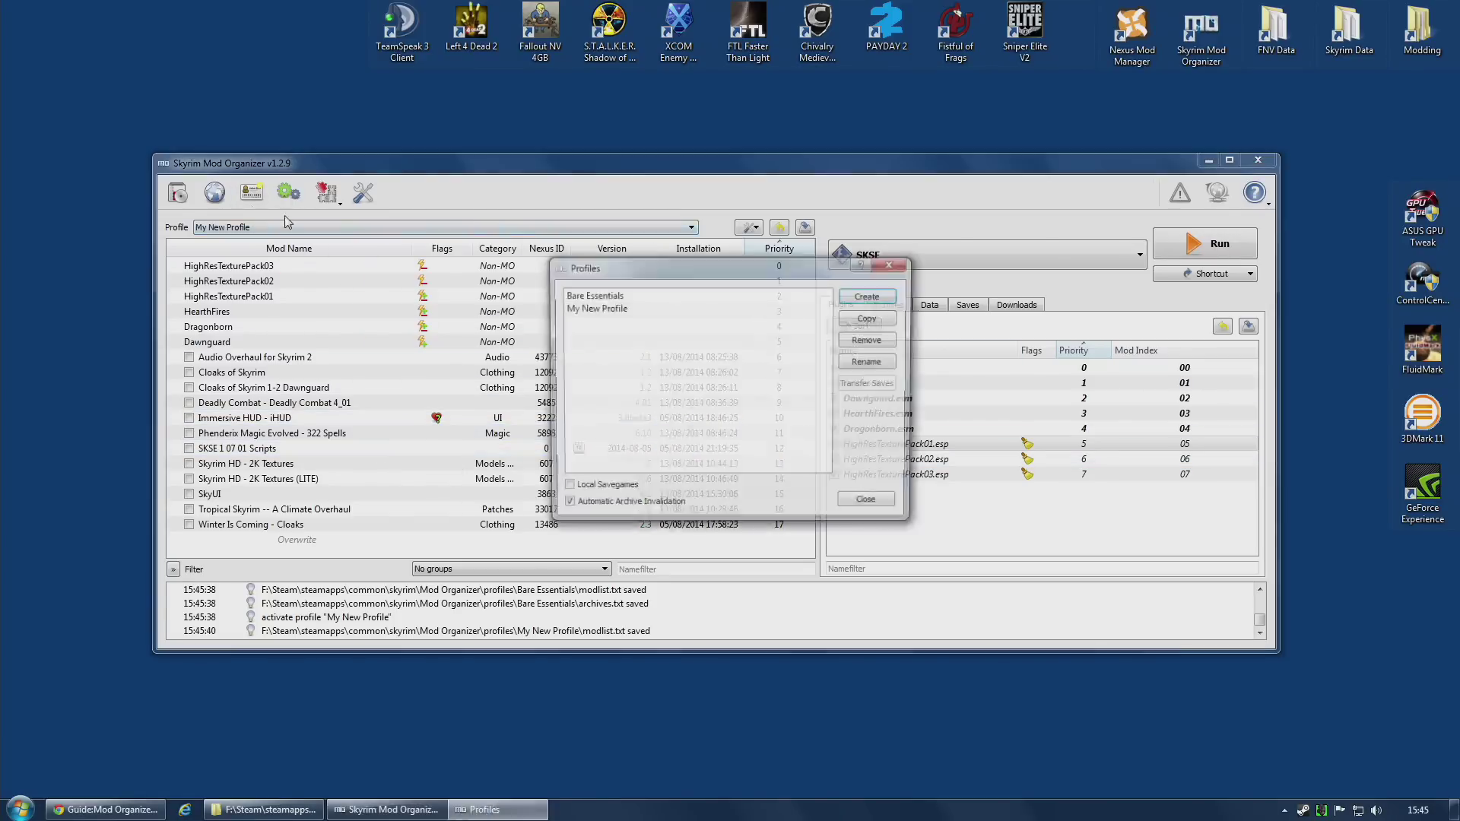
{"action": "left_click", "coordinate": [869, 340]}
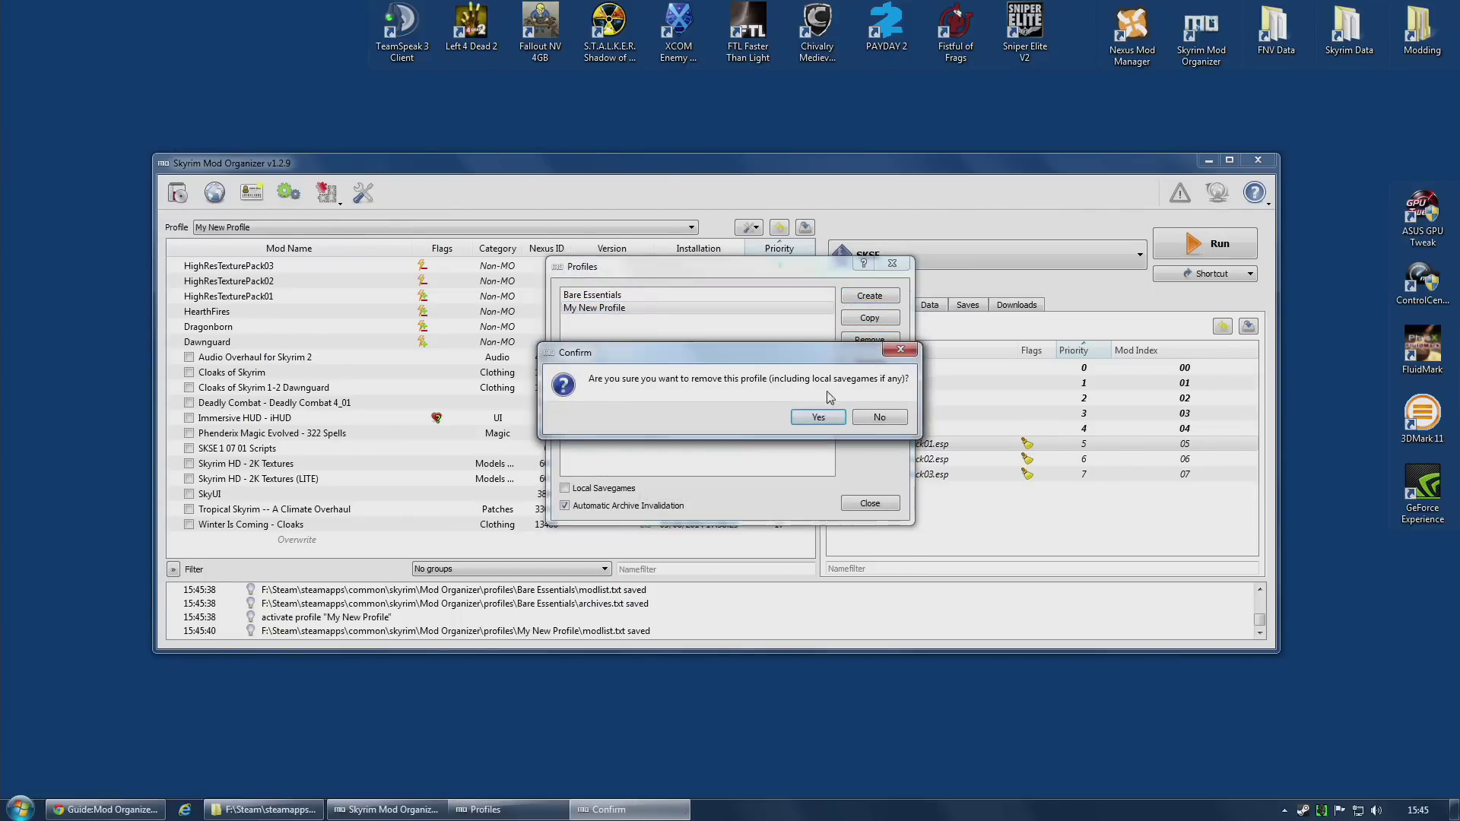
{"action": "left_click", "coordinate": [834, 418]}
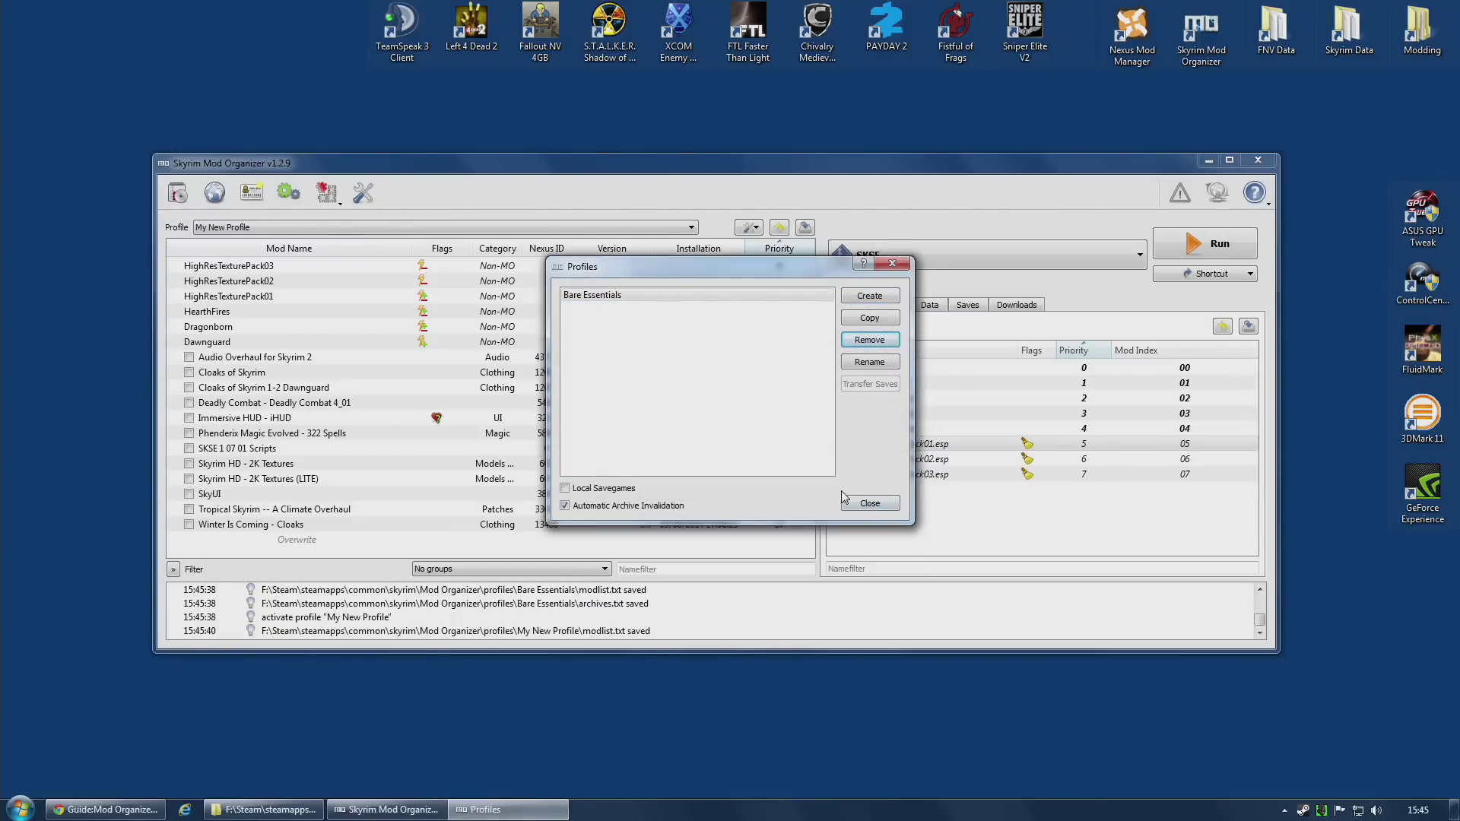
Return to the Bare Essentials profile and copy it as a new profile named Harsh Skyrim
{"action": "left_click", "coordinate": [599, 304]}
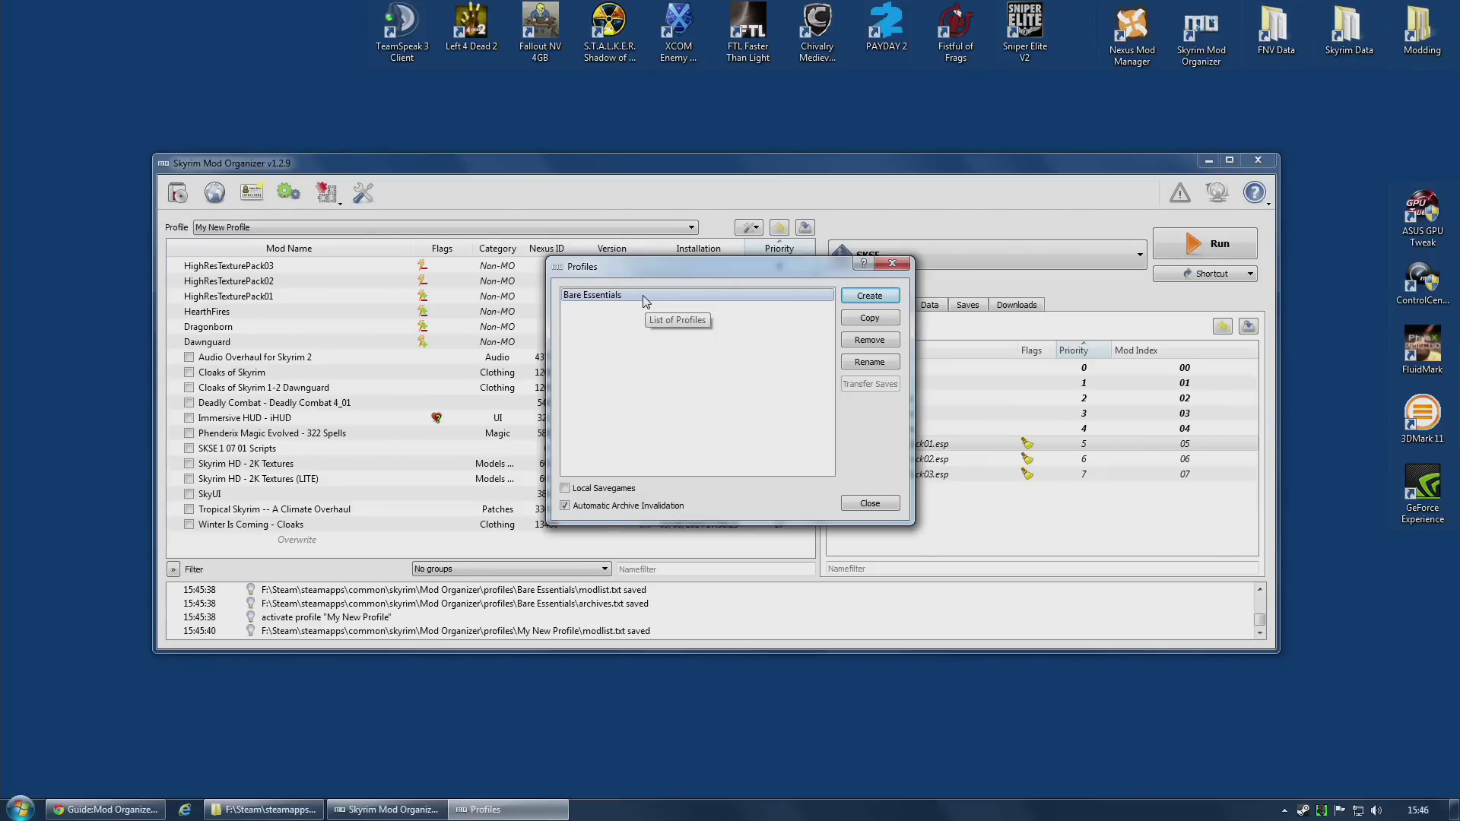
{"action": "left_click", "coordinate": [870, 504]}
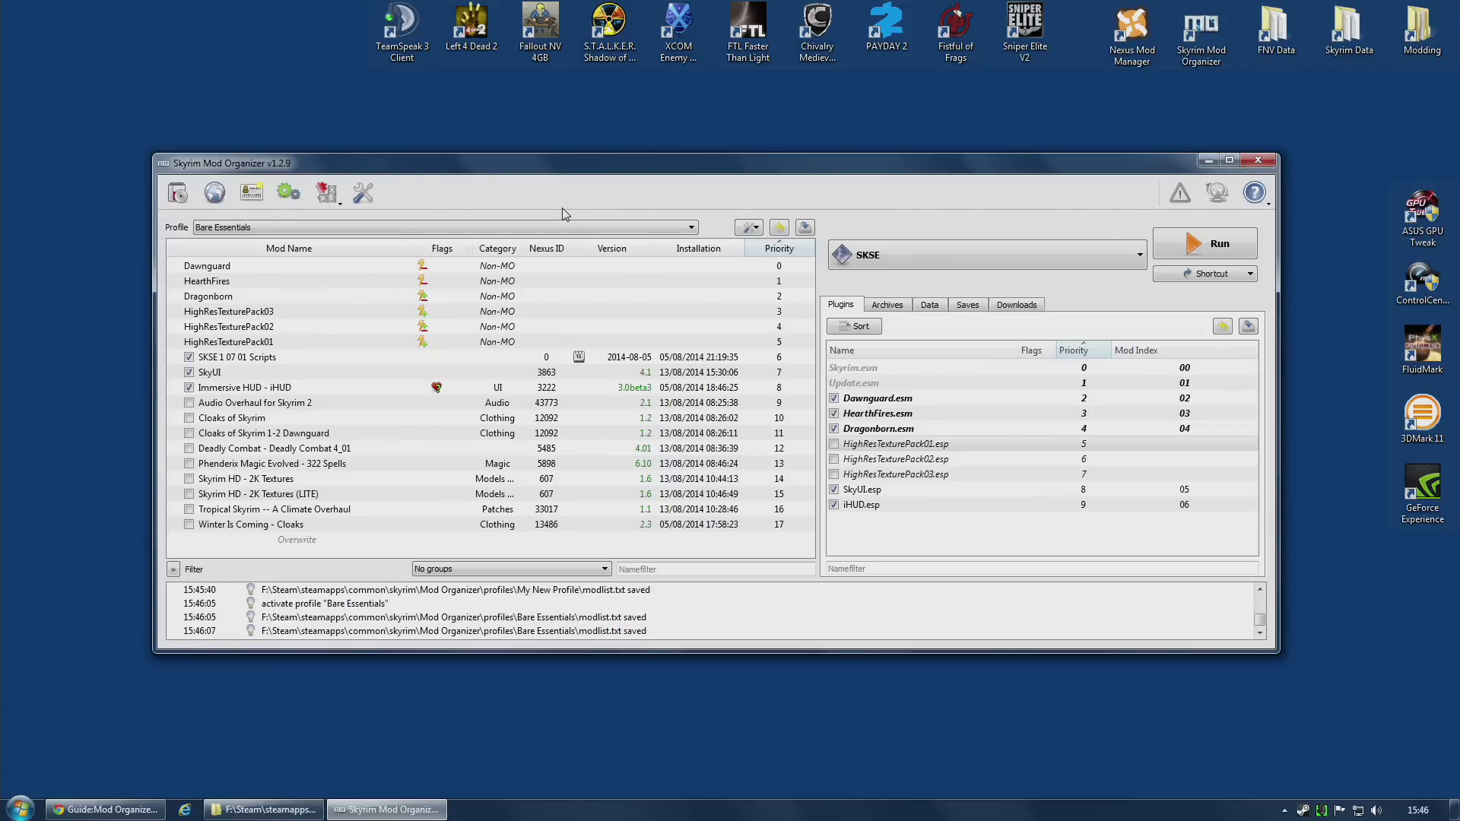
{"action": "left_click", "coordinate": [251, 193]}
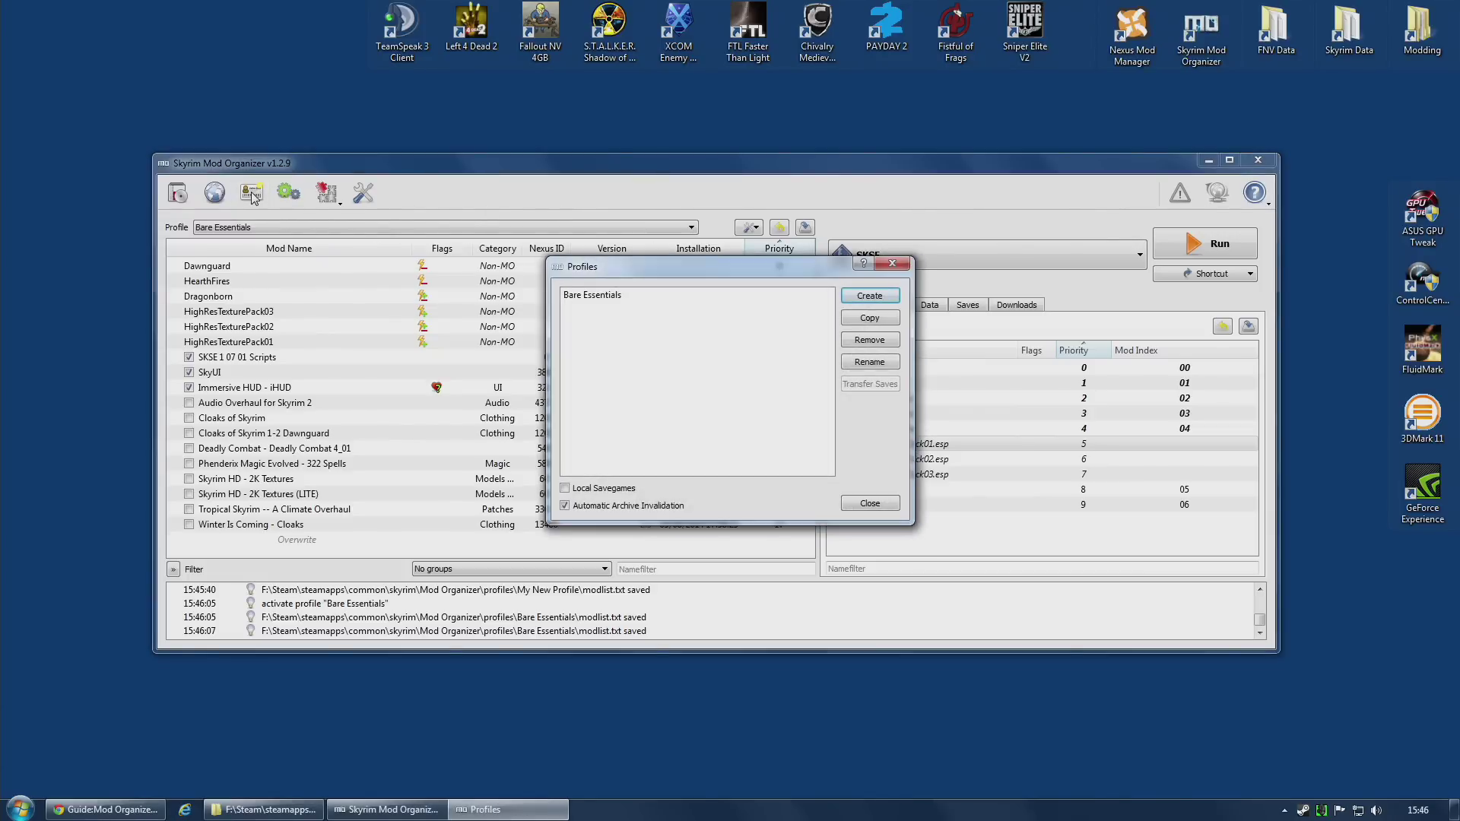
{"action": "left_click", "coordinate": [593, 297]}
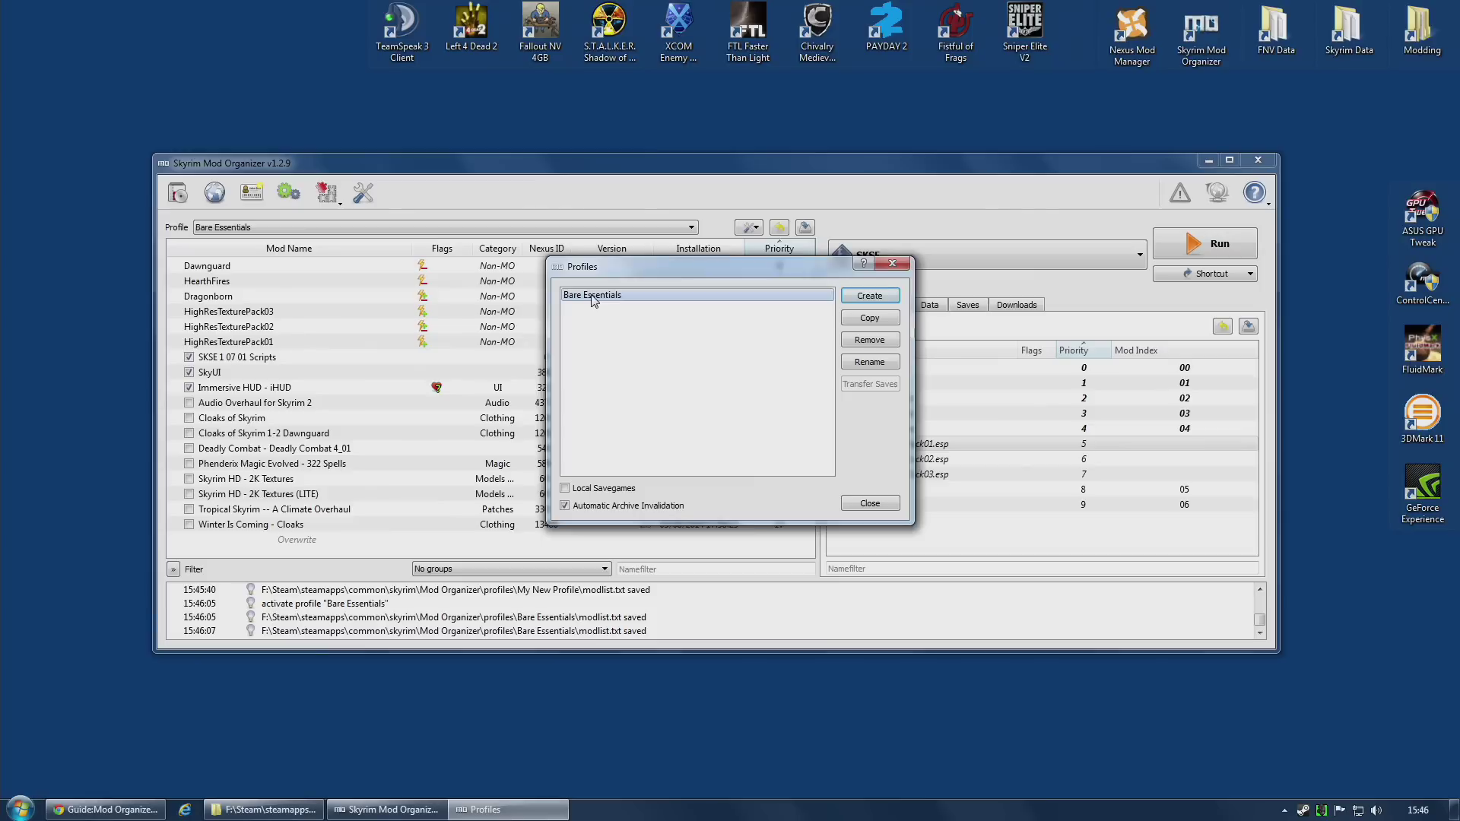
{"action": "left_click", "coordinate": [871, 318]}
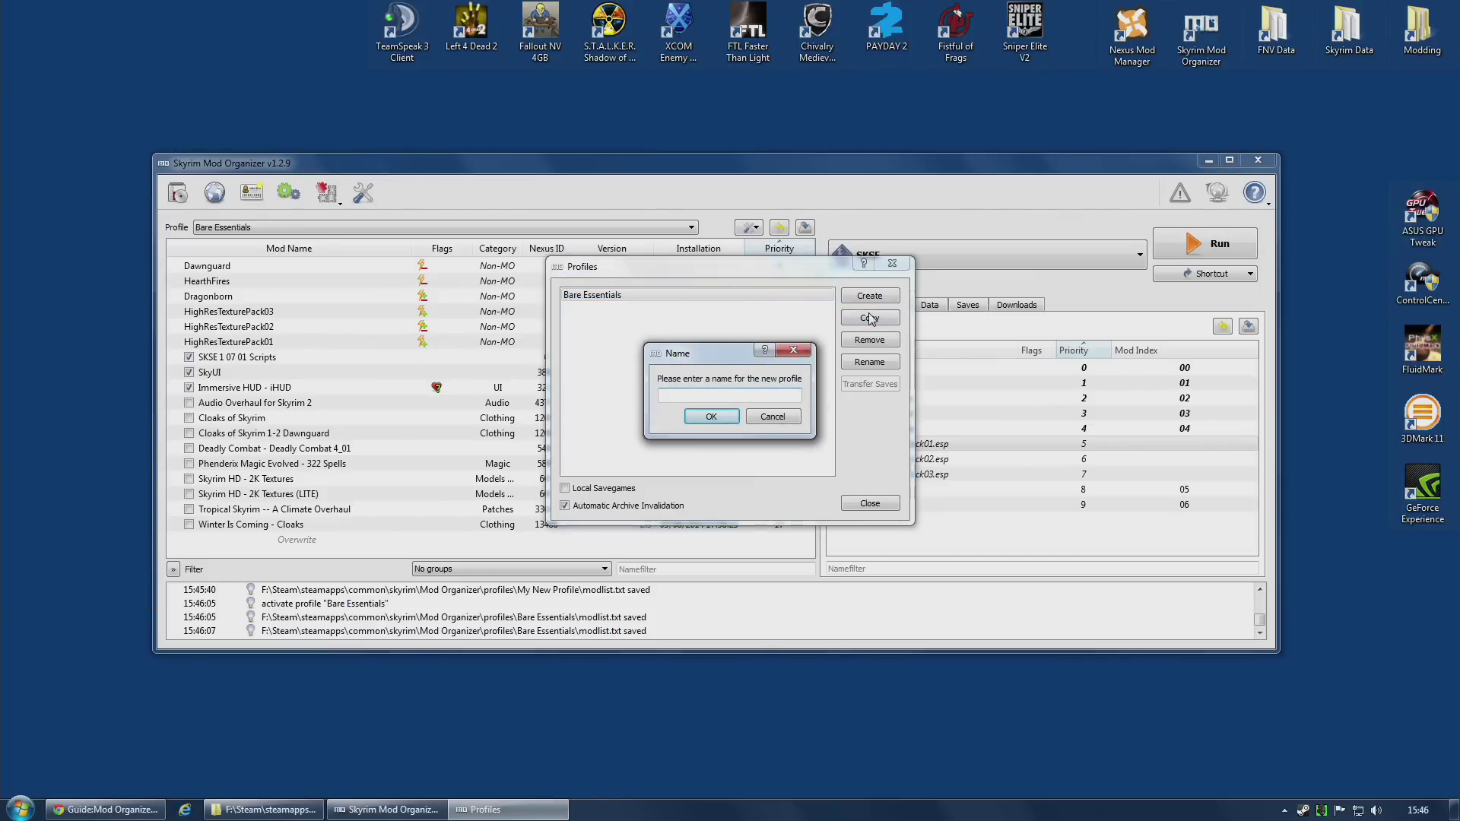
{"action": "type", "text": "Harsh Skyrim"}
{"action": "left_click", "coordinate": [711, 420]}
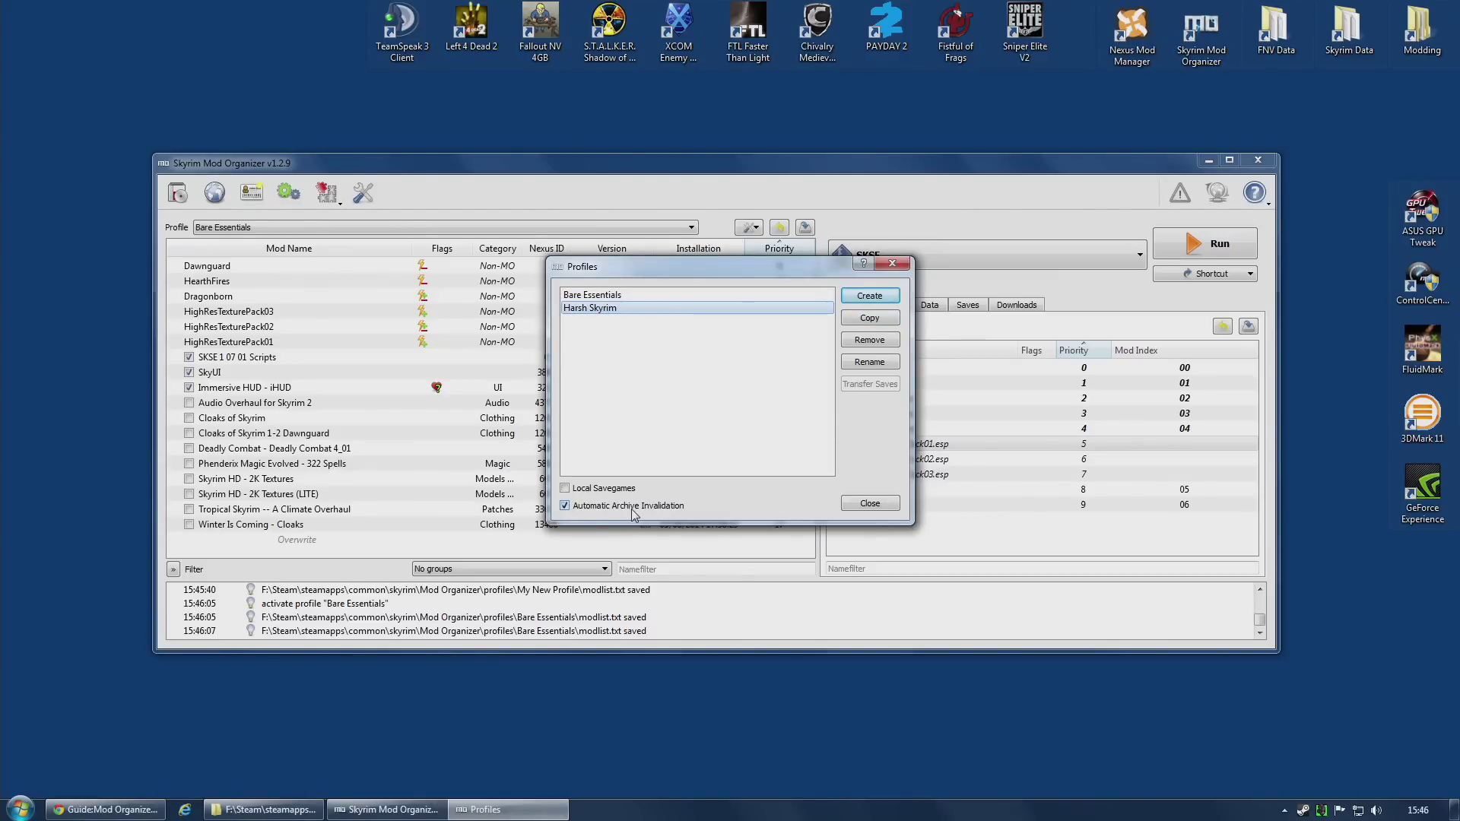
Close the profile manager and make Harsh Skyrim the active profile
{"action": "left_click", "coordinate": [881, 501]}
{"action": "left_click", "coordinate": [242, 228]}
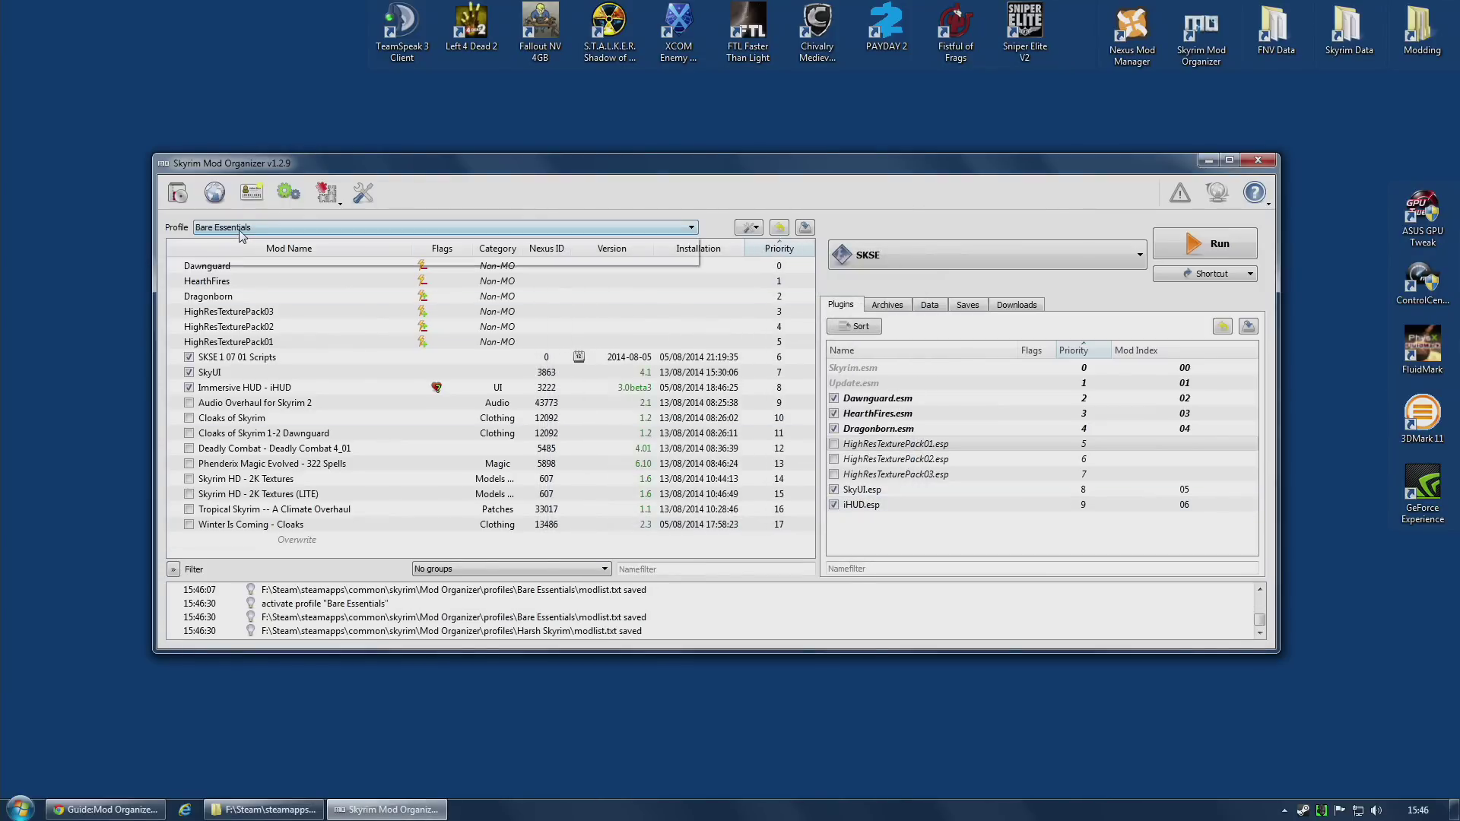
{"action": "left_click", "coordinate": [220, 261]}
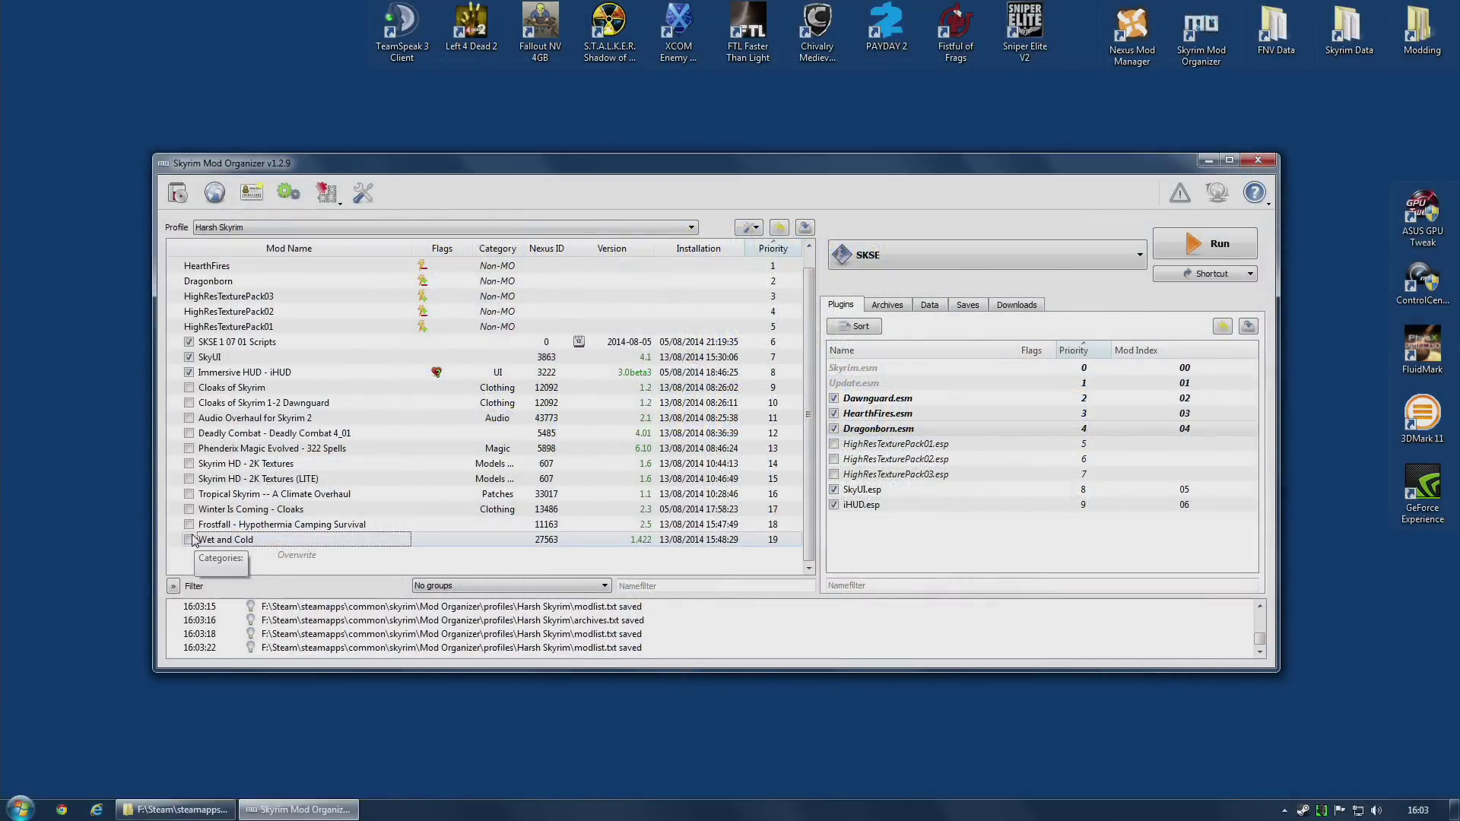
Enable Frostfall, Wet and Cold and Winter Is Coming - Cloaks, placing them in that order directly after Immersive HUD - iHUD
{"action": "left_click", "coordinate": [189, 525]}
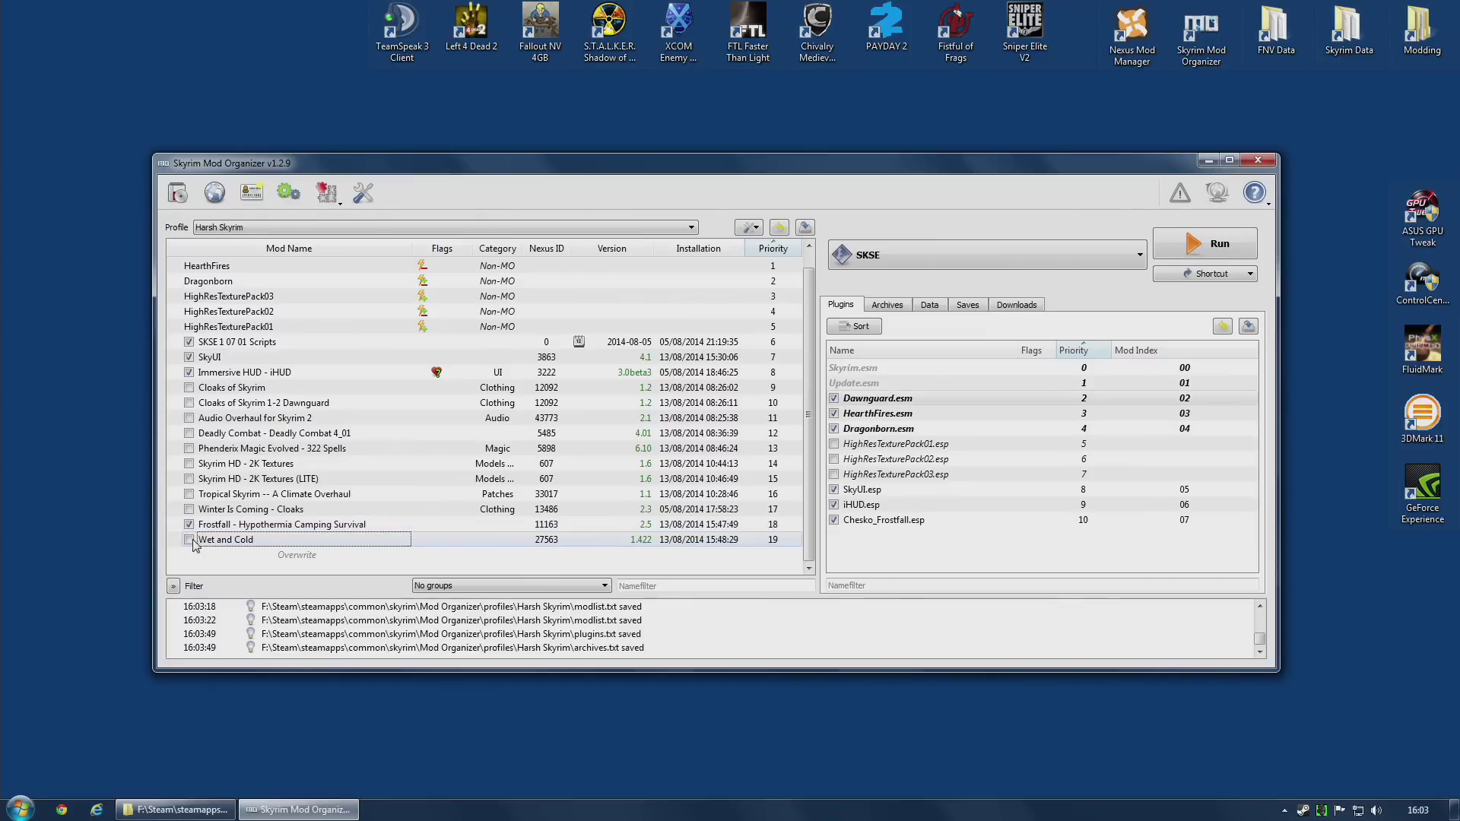
{"action": "left_click", "coordinate": [189, 540]}
{"action": "left_click_drag", "start_coordinate": [216, 524], "coordinate": [251, 406]}
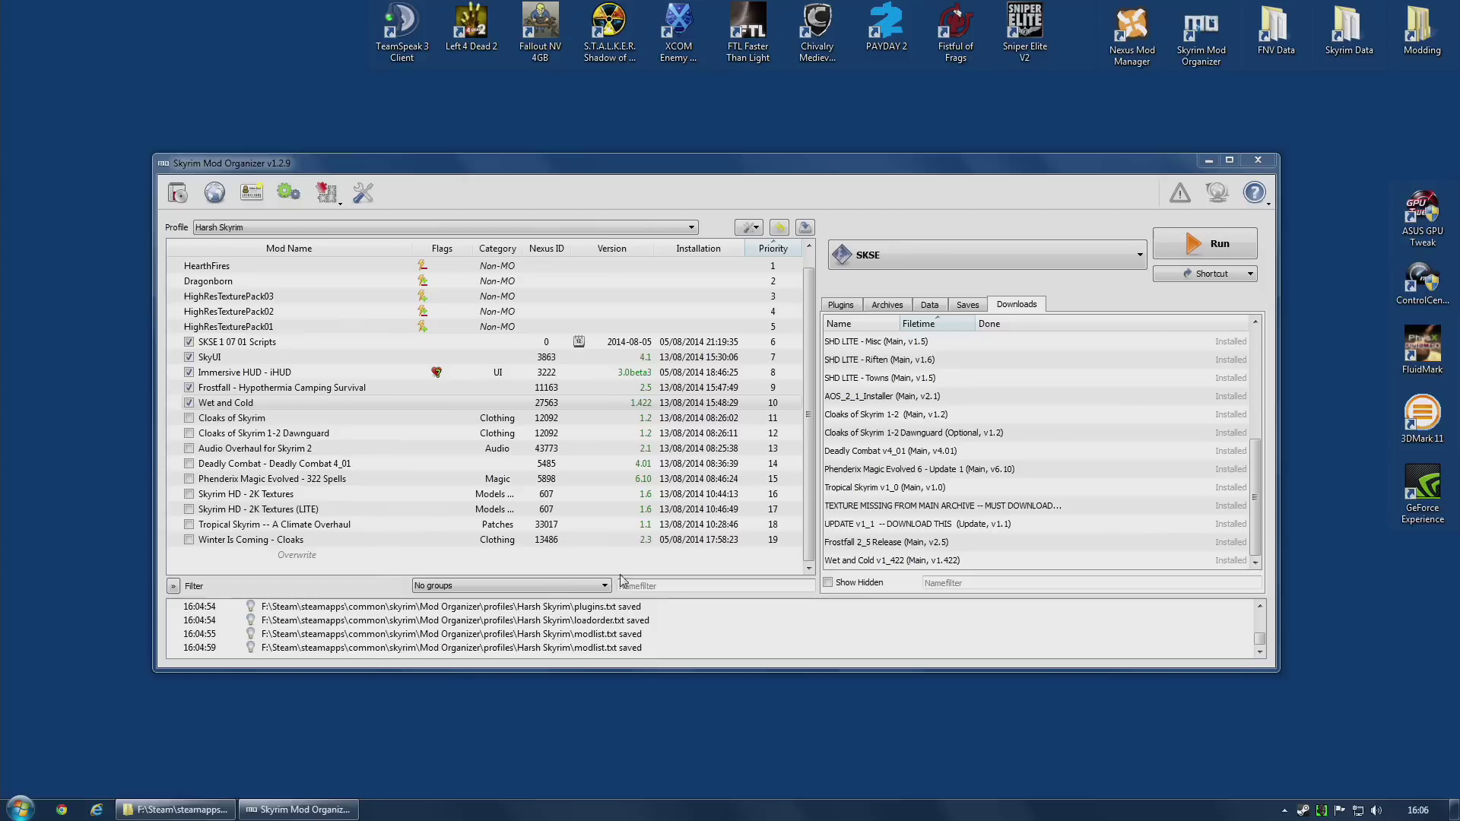
{"action": "left_click", "coordinate": [189, 540]}
{"action": "left_click_drag", "start_coordinate": [258, 541], "coordinate": [298, 417]}
In the Winter Is Coming - Cloaks mod, make 1nivWICCloaksCRAFT.esp available and move 1nivWICCloaks.esp to the optional ESPs
{"action": "double_click", "coordinate": [299, 419]}
{"action": "left_click", "coordinate": [627, 194]}
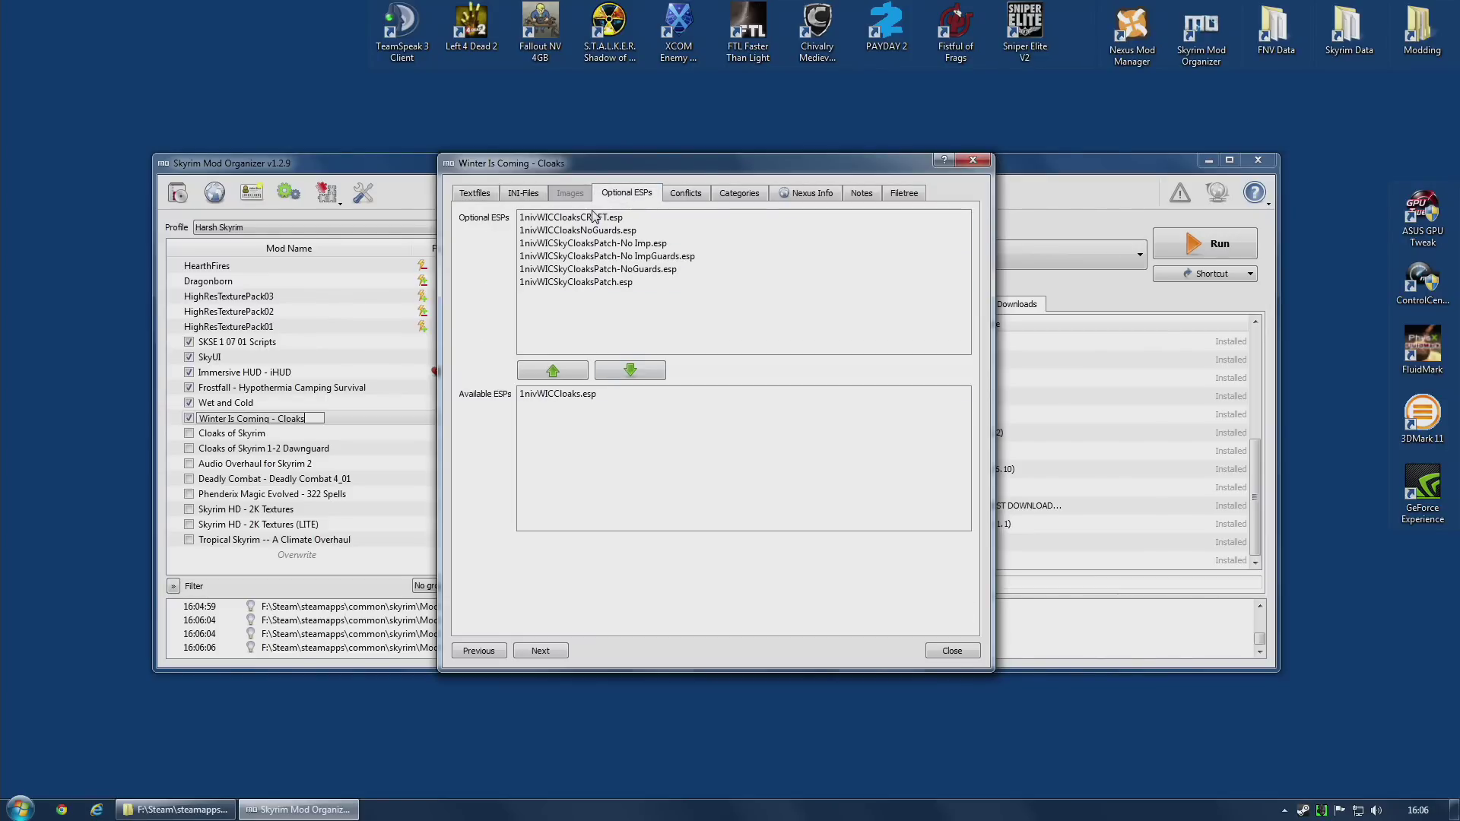
{"action": "left_click", "coordinate": [593, 217]}
{"action": "left_click", "coordinate": [629, 370]}
{"action": "left_click", "coordinate": [565, 394]}
{"action": "left_click", "coordinate": [553, 371]}
{"action": "left_click", "coordinate": [603, 397]}
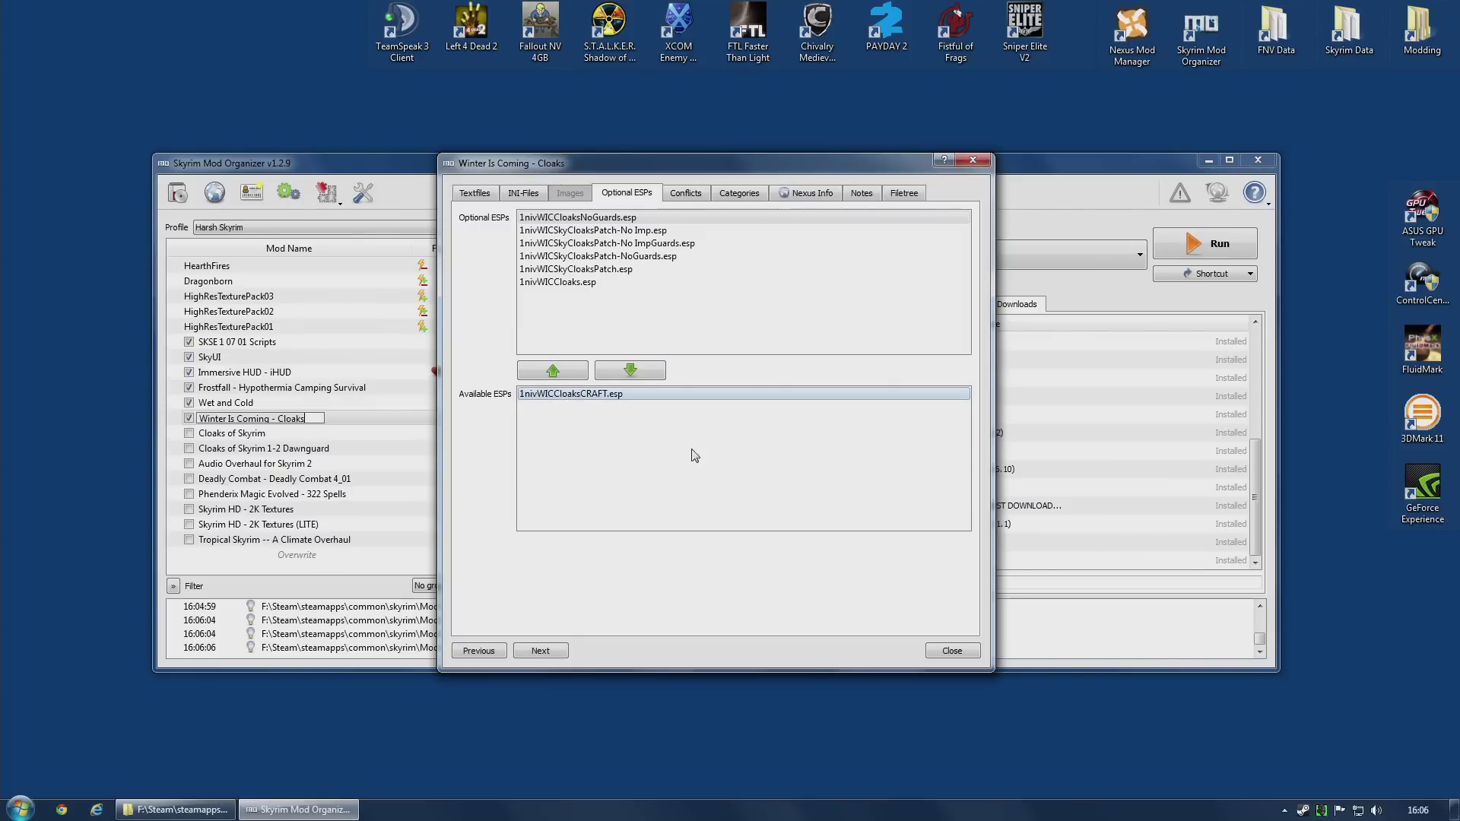
{"action": "left_click", "coordinate": [957, 652]}
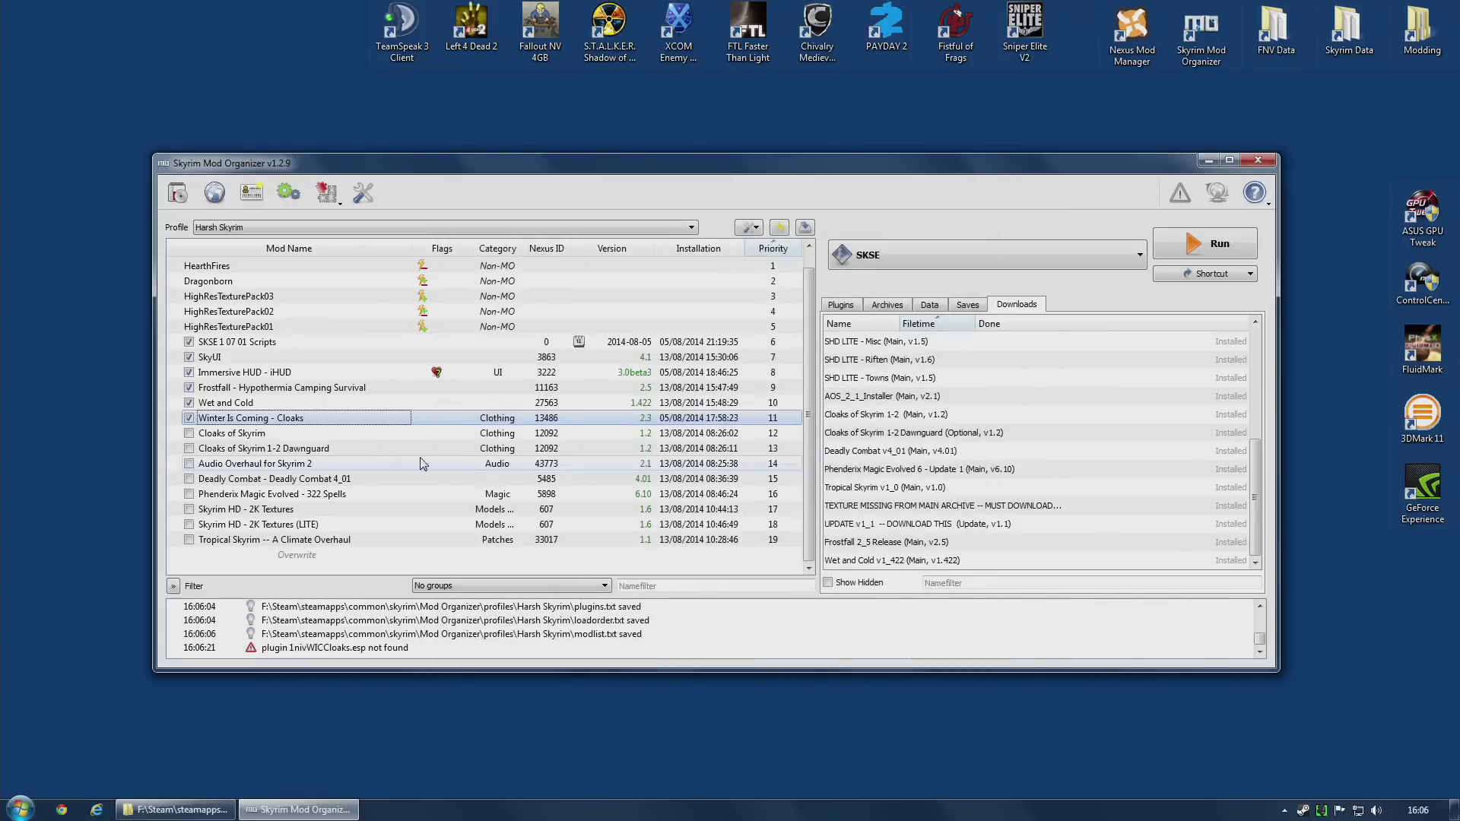
Enable Cloaks of Skyrim and Cloaks of Skyrim 1-2 Dawnguard, and launch the game through SKSE
{"action": "left_click", "coordinate": [226, 406]}
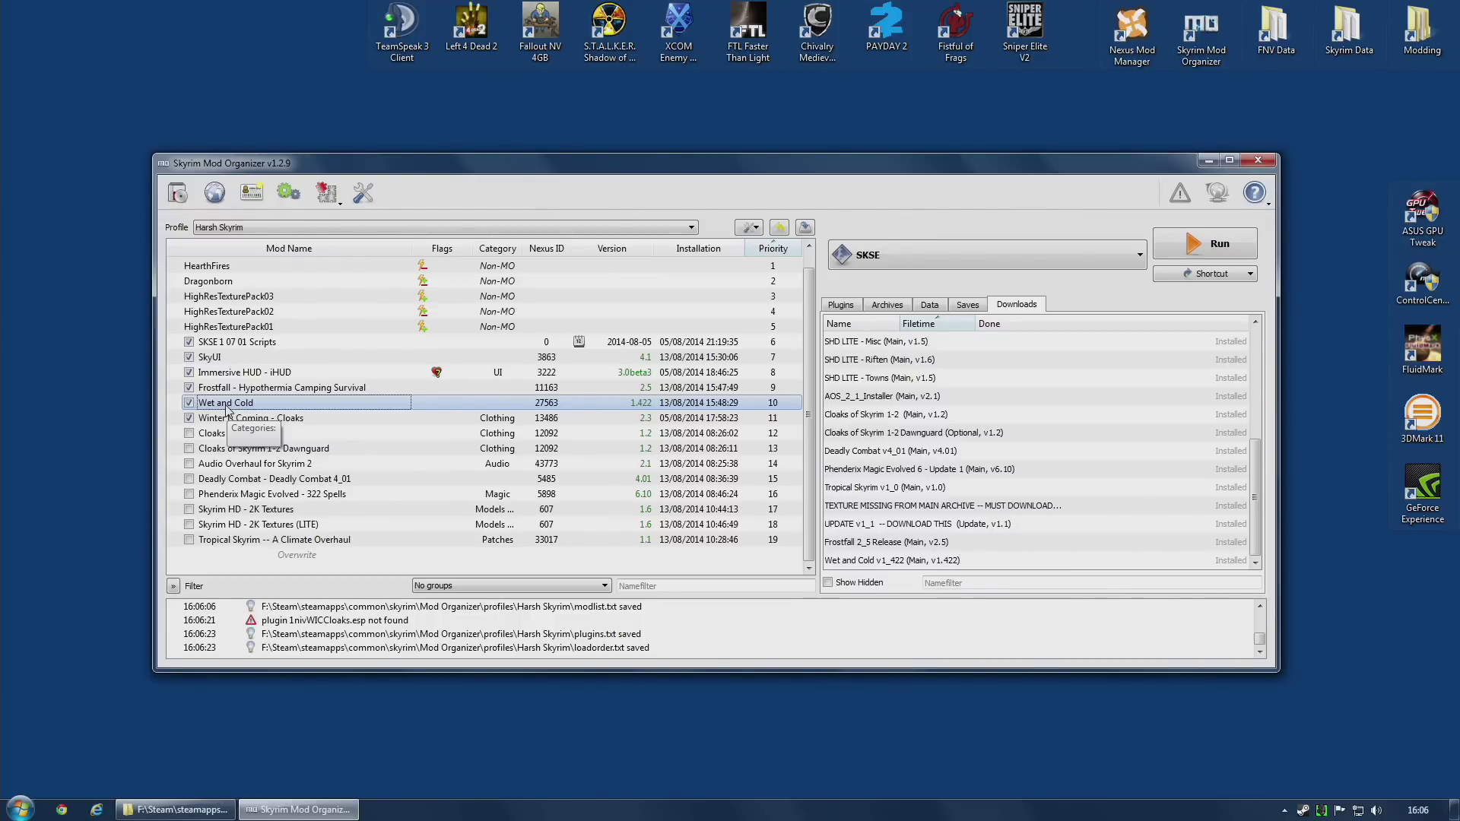
{"action": "left_click", "coordinate": [230, 419]}
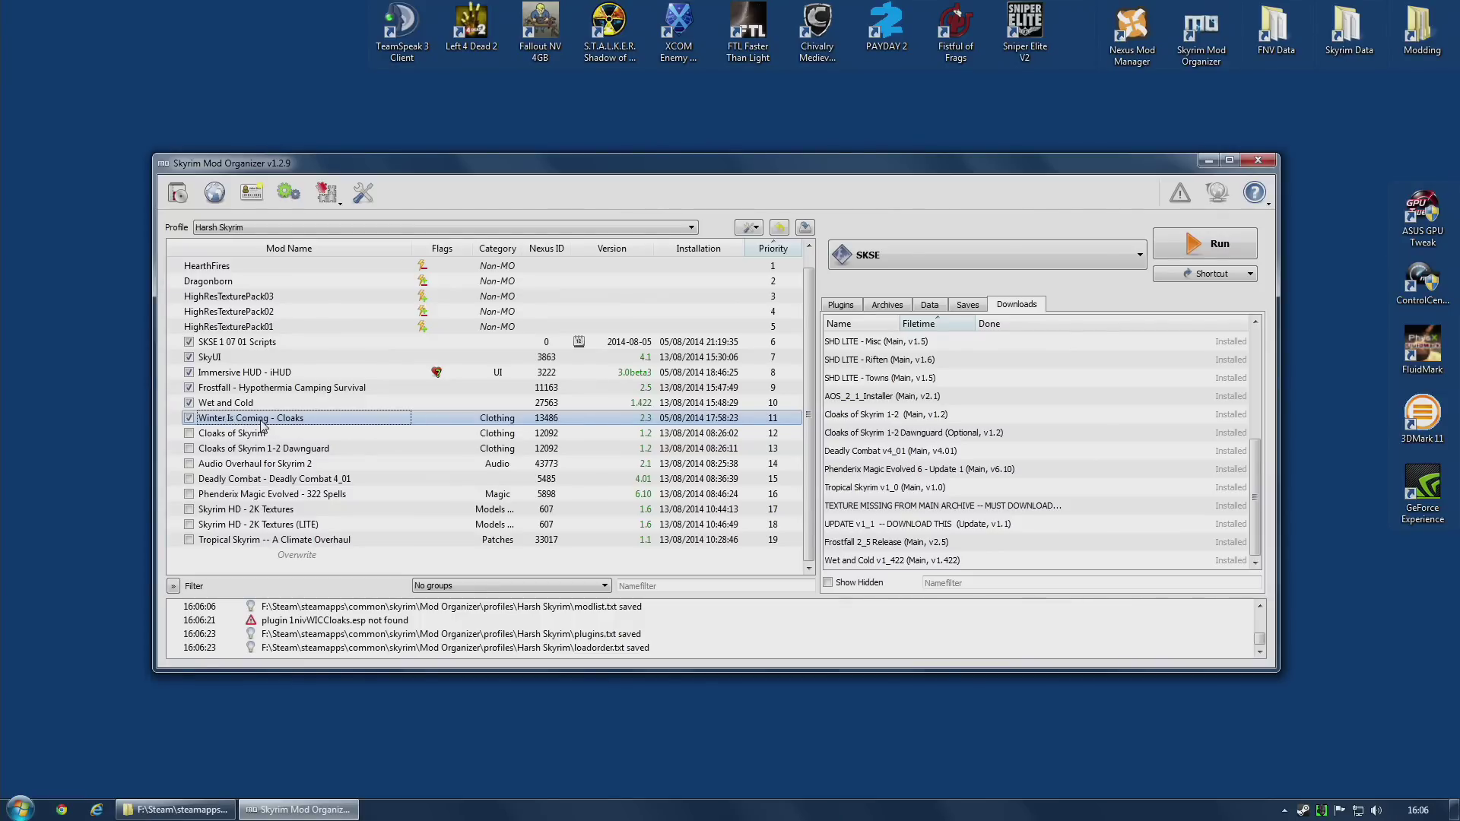
{"action": "left_click", "coordinate": [188, 433]}
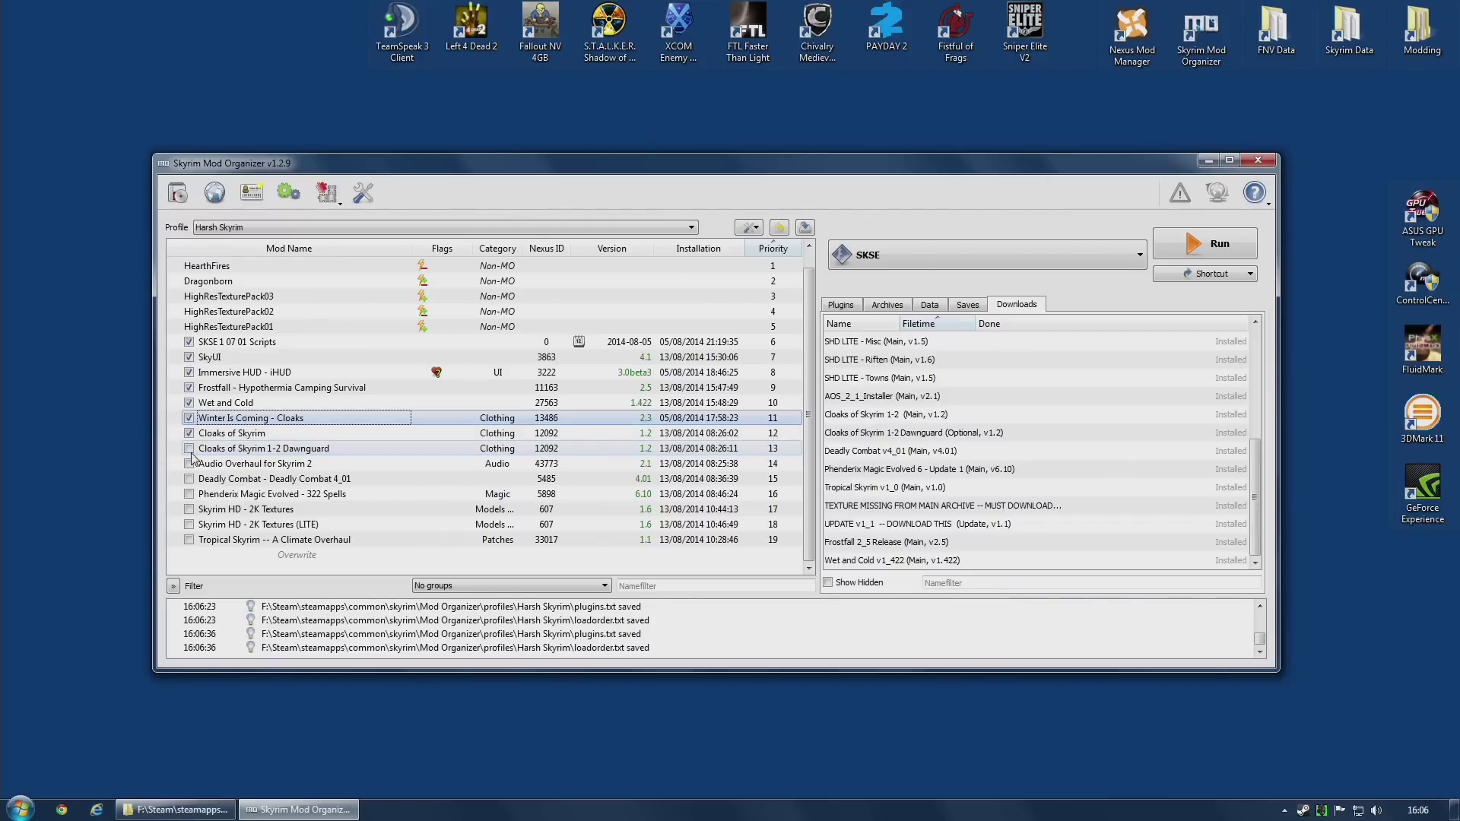
{"action": "left_click", "coordinate": [189, 449]}
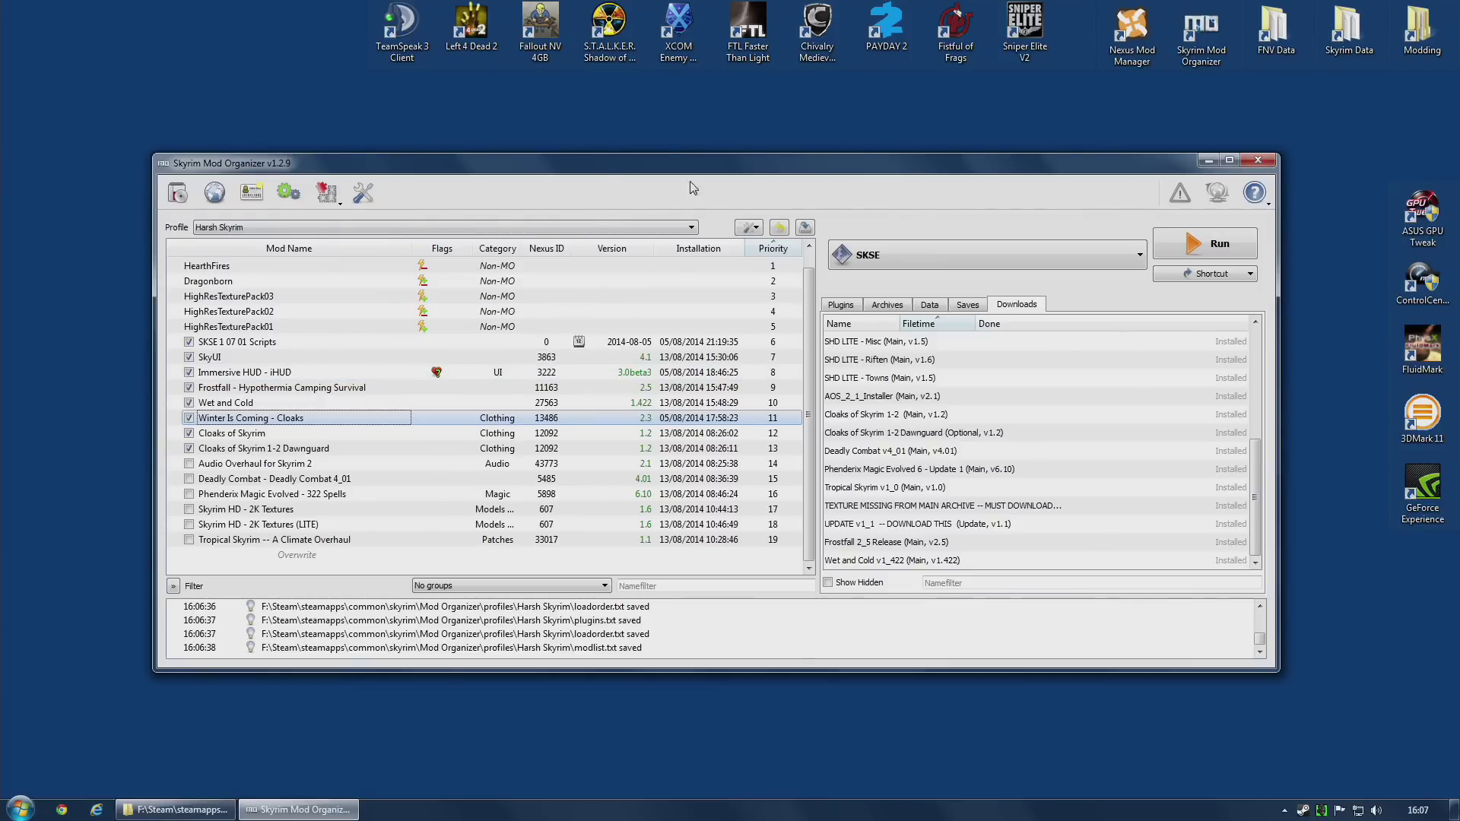
{"action": "left_click", "coordinate": [1215, 248]}
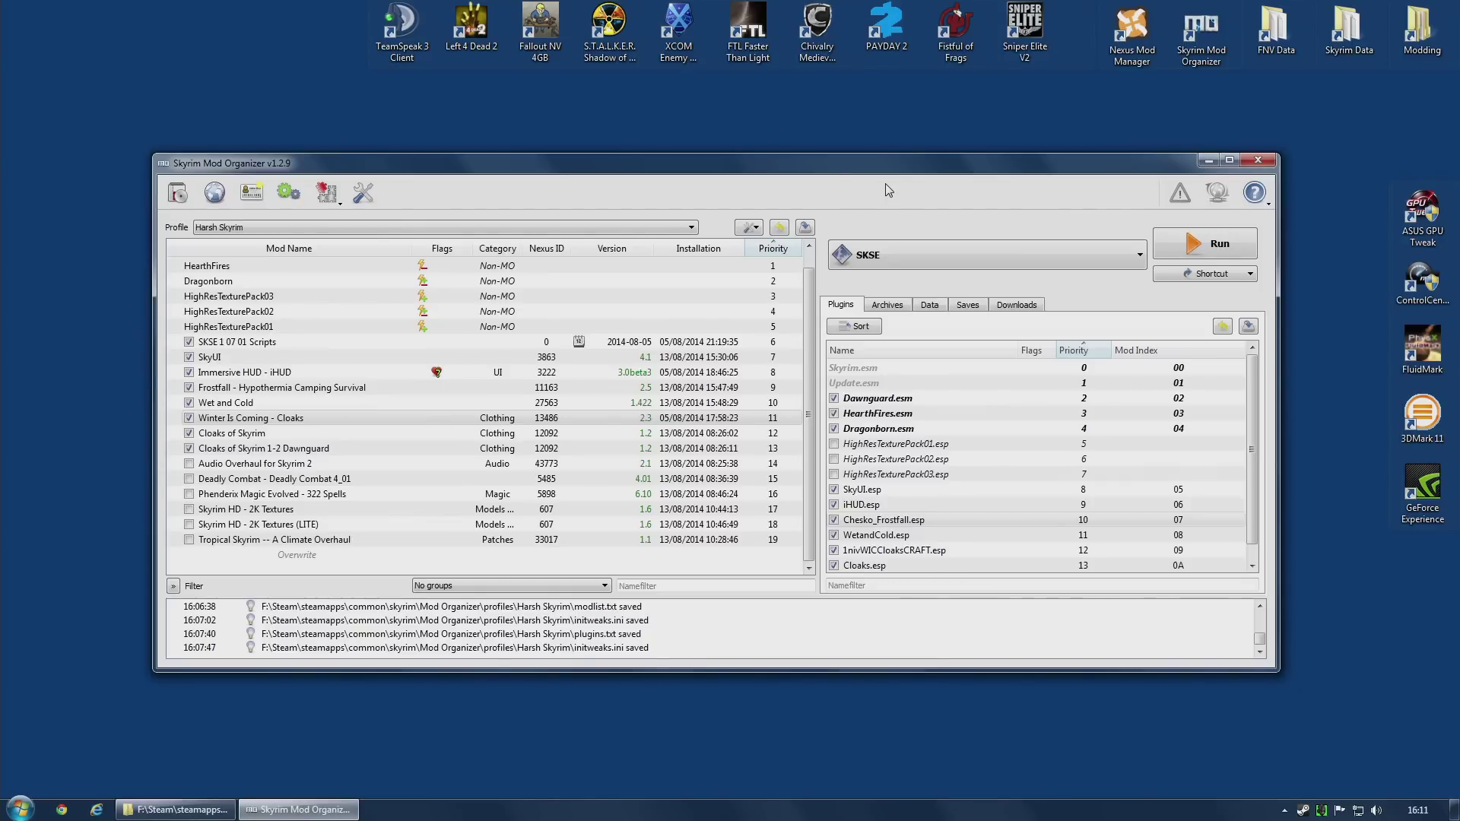
Copy the Bare Essentials profile as Tropical Skyrim and make the copy the active profile
{"action": "left_click", "coordinate": [258, 195]}
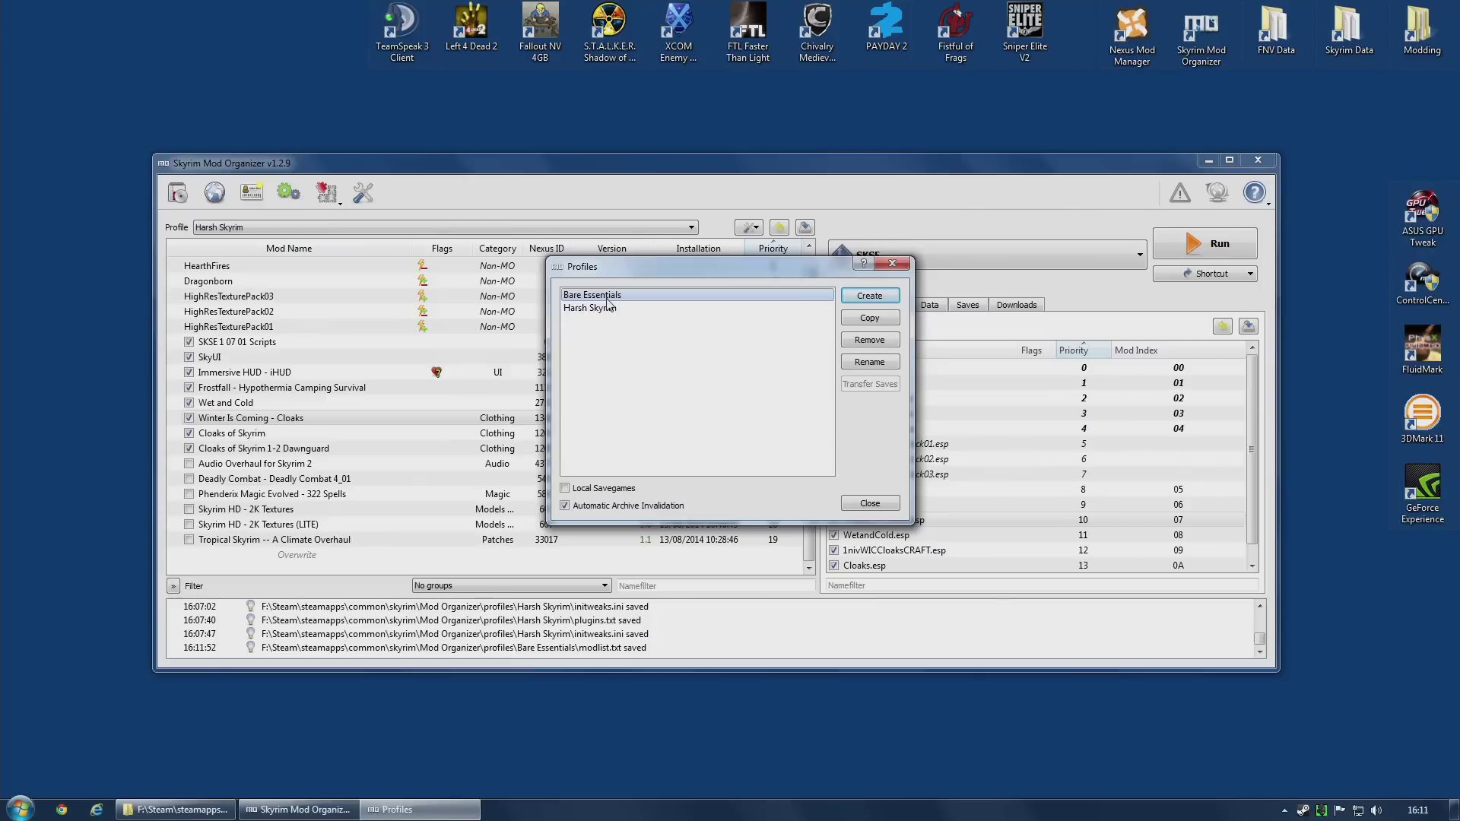
{"action": "left_click", "coordinate": [872, 320]}
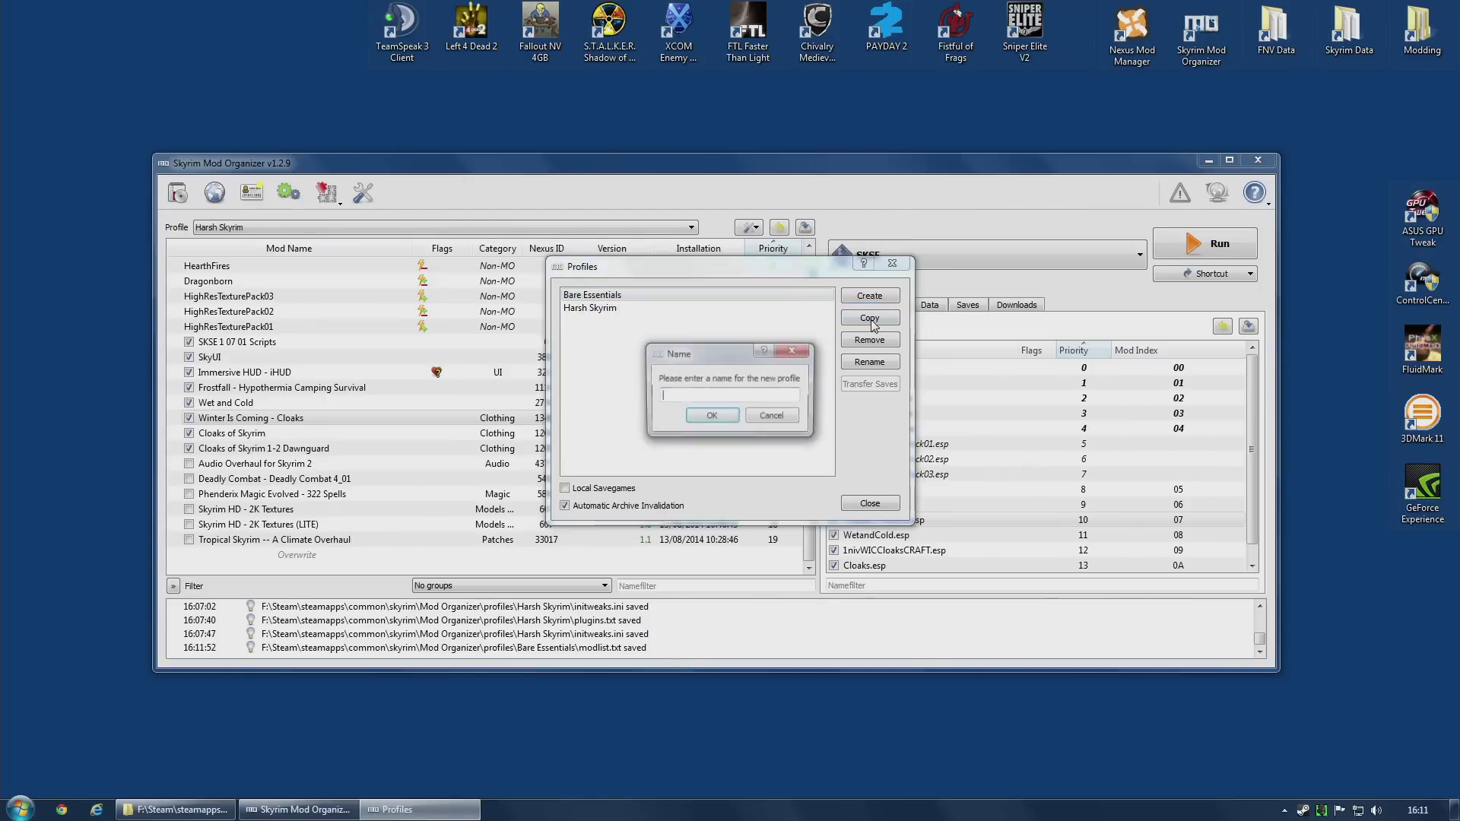
{"action": "type", "text": "Tropical Skyrim"}
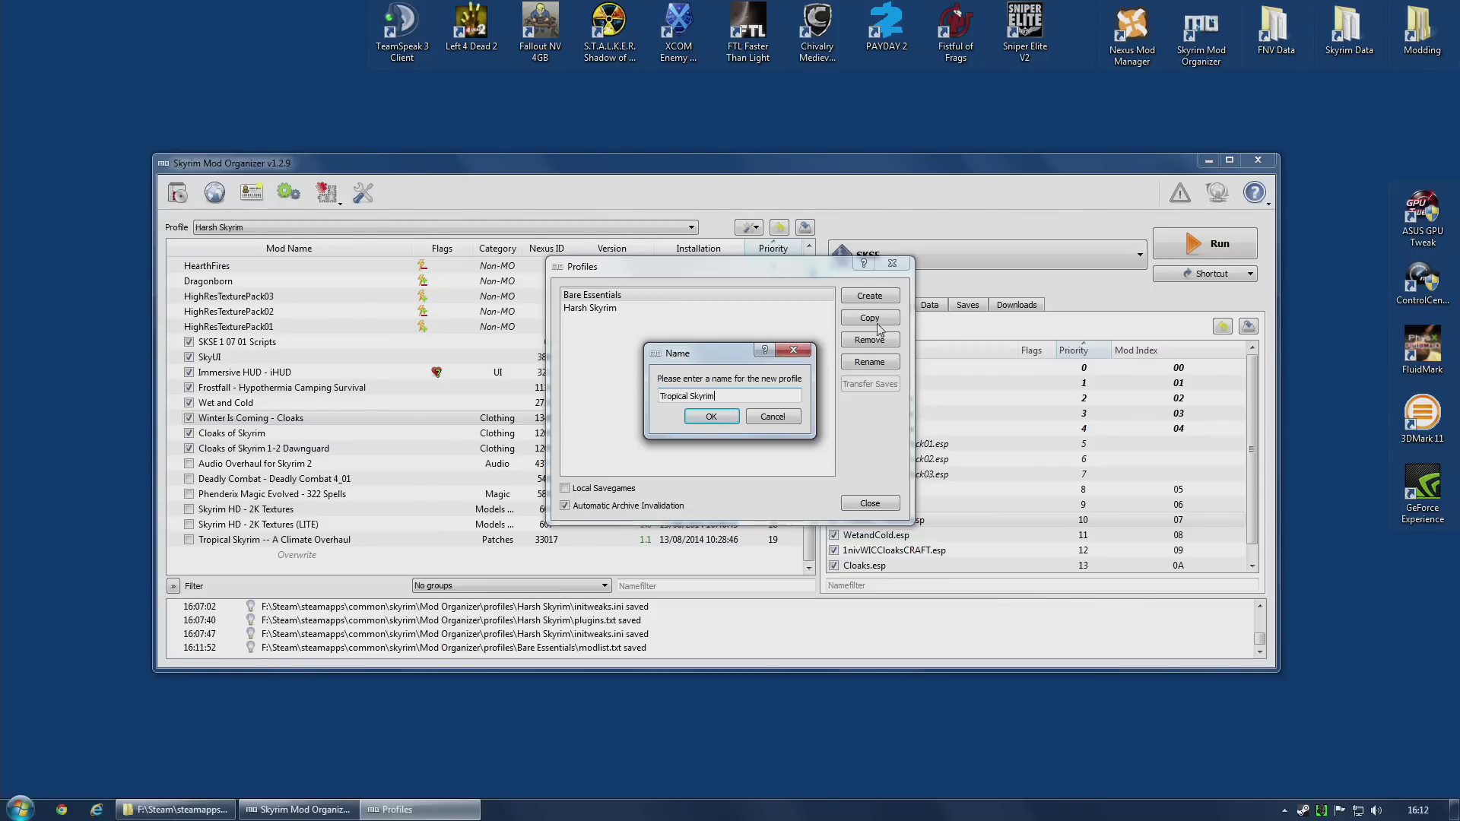
{"action": "left_click", "coordinate": [711, 417]}
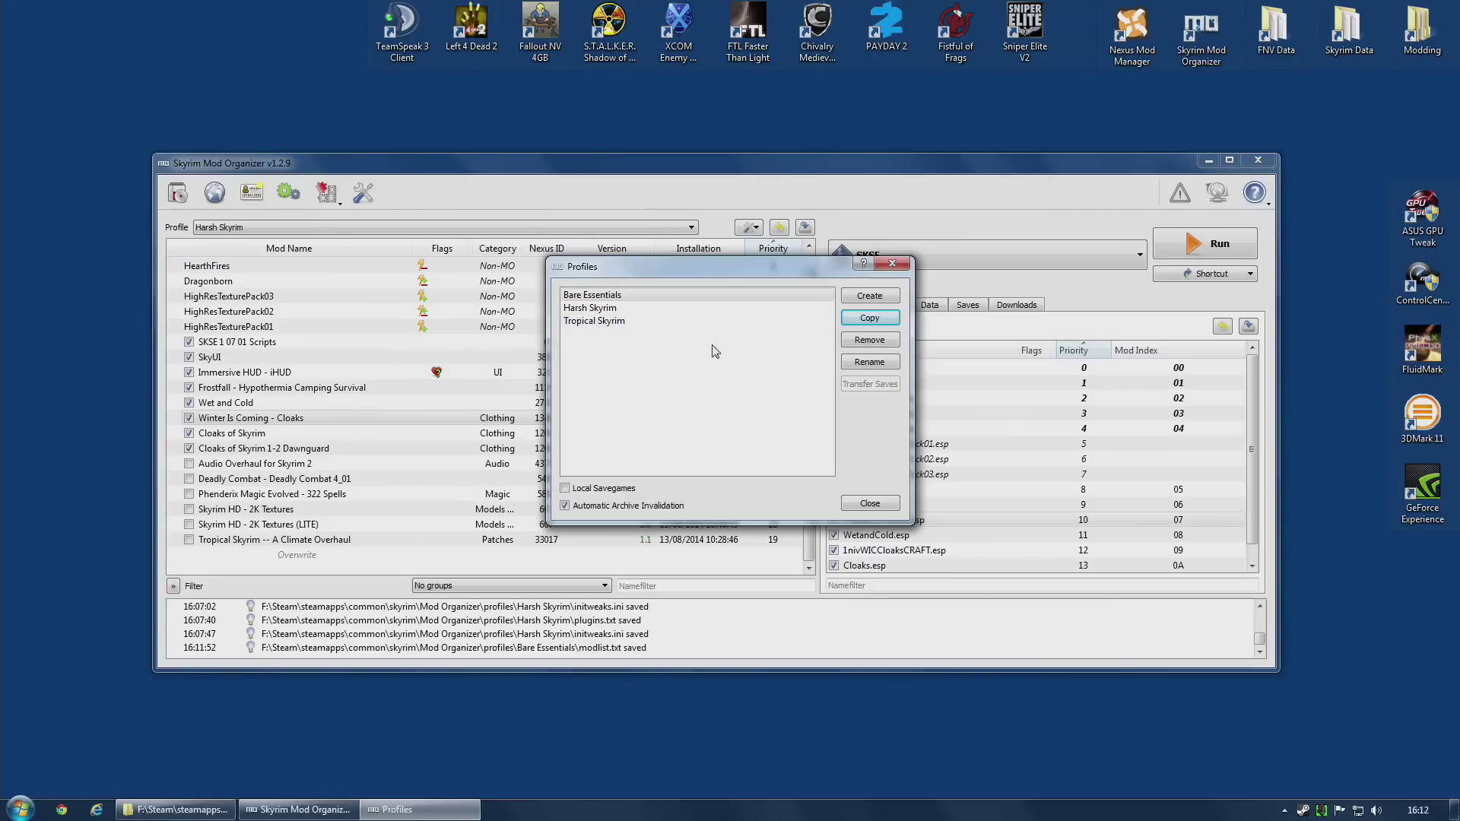
{"action": "left_click", "coordinate": [614, 321]}
{"action": "left_click", "coordinate": [887, 504]}
{"action": "left_click", "coordinate": [232, 228]}
{"action": "left_click", "coordinate": [244, 265]}
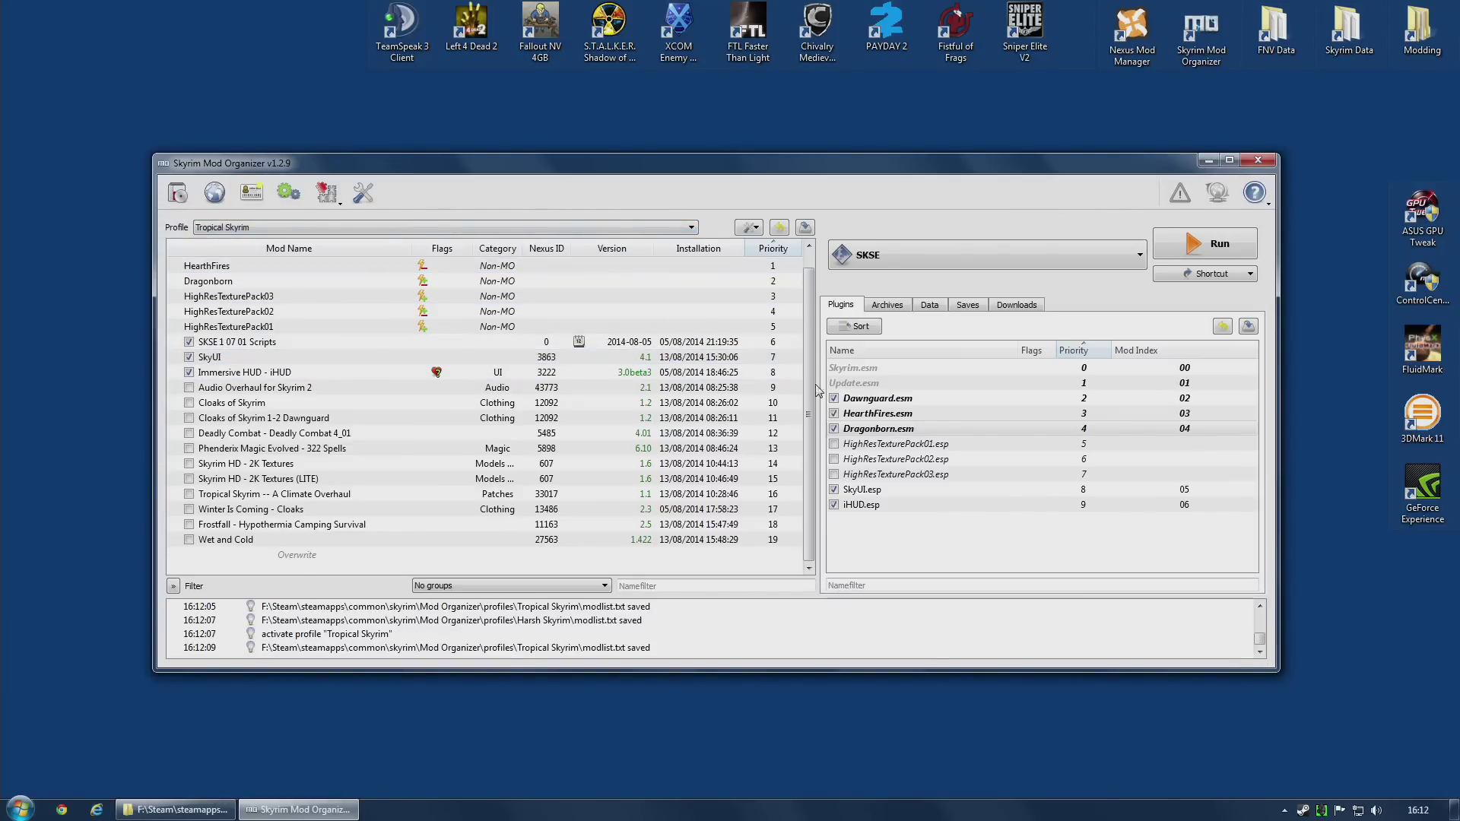
Switch to Harsh Skyrim and back to Tropical Skyrim to compare their enabled mods
{"action": "left_click", "coordinate": [220, 228]}
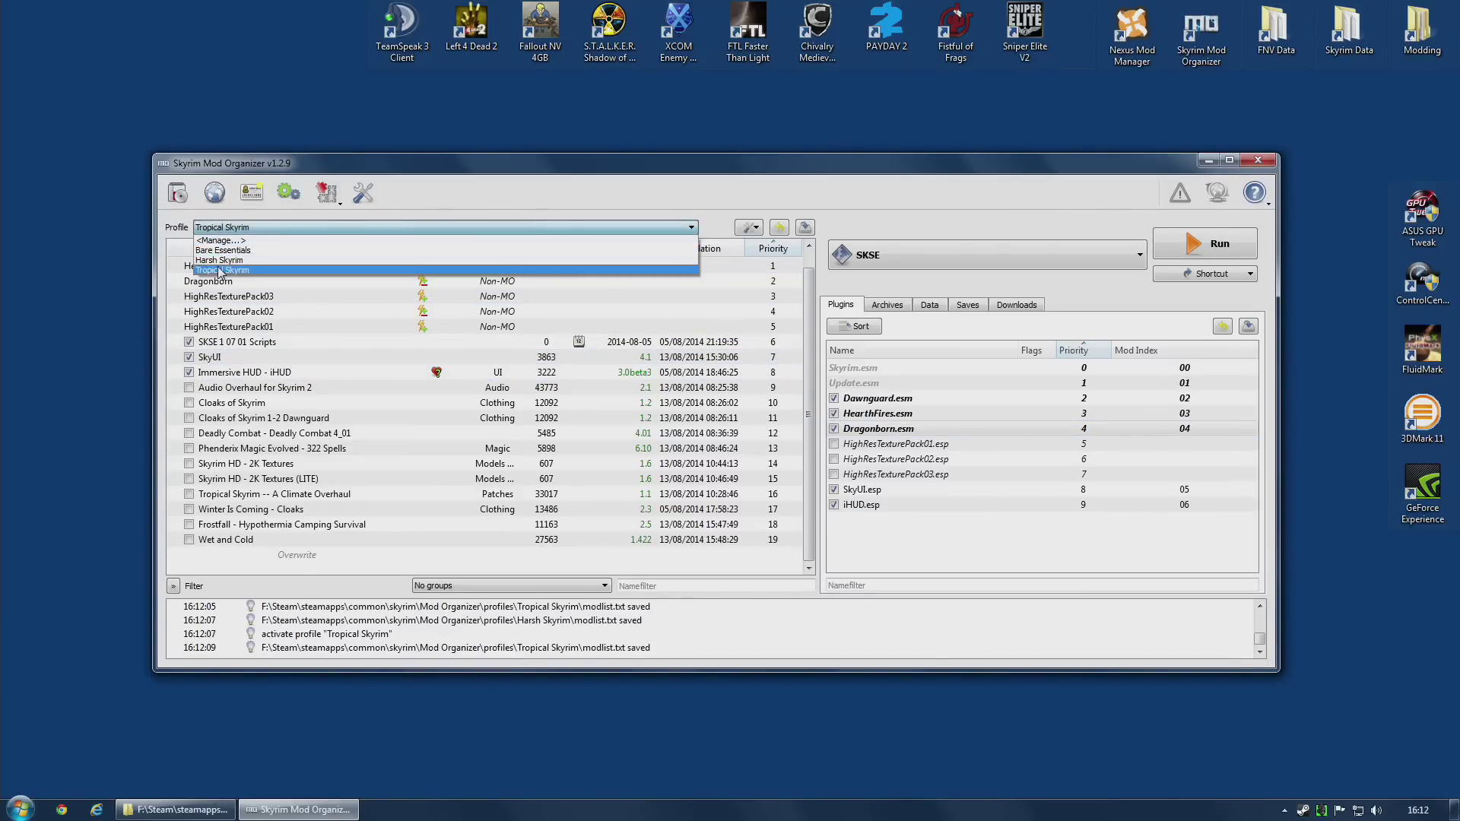
{"action": "left_click", "coordinate": [220, 261]}
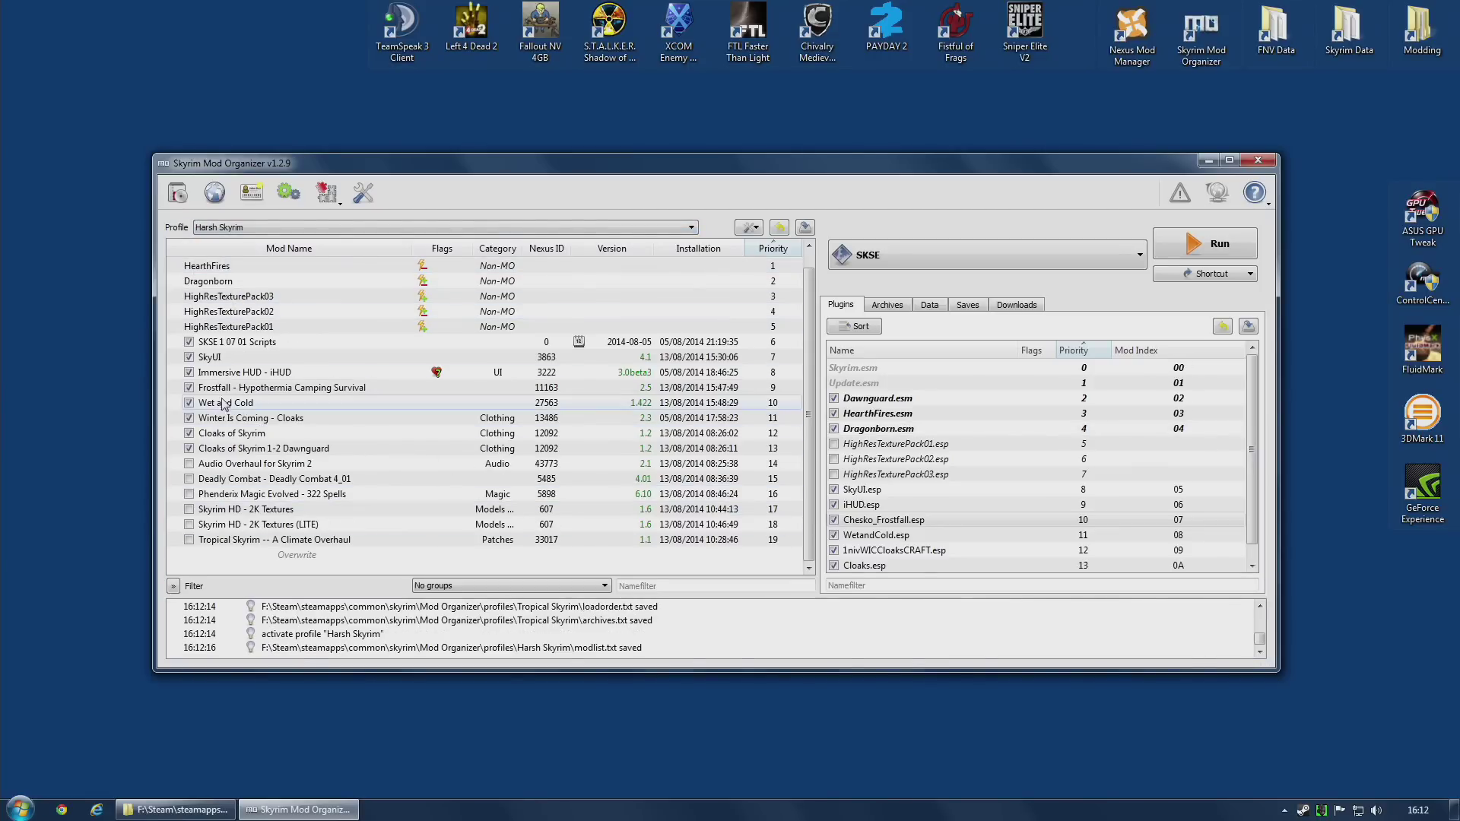
{"action": "left_click", "coordinate": [228, 227]}
{"action": "left_click", "coordinate": [233, 272]}
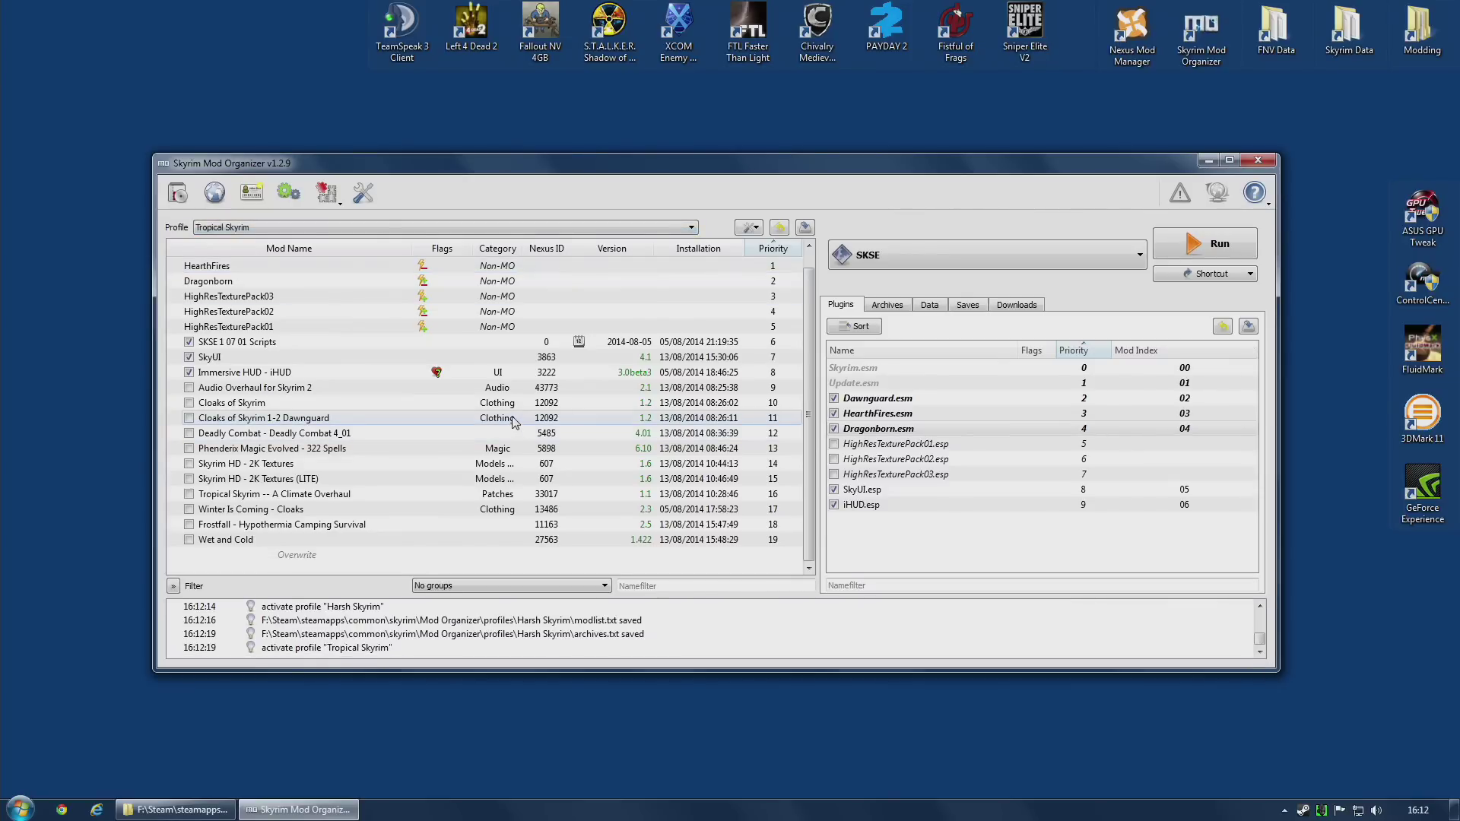
Enable Tropical Skyrim -- A Climate Overhaul and place it directly after Immersive HUD - iHUD in the mod order
{"action": "left_click", "coordinate": [188, 495]}
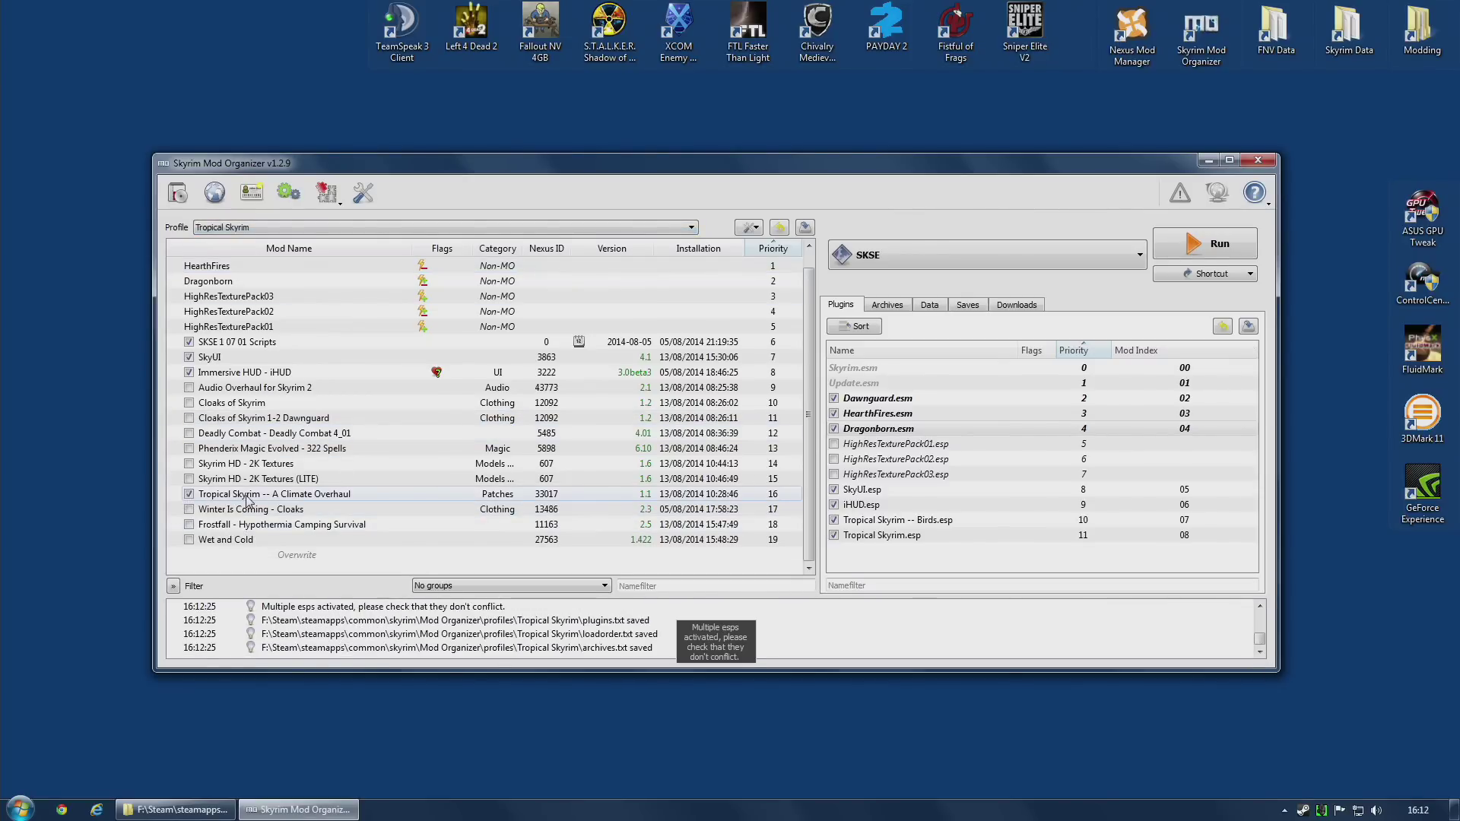
{"action": "left_click_drag", "start_coordinate": [213, 500], "coordinate": [228, 391]}
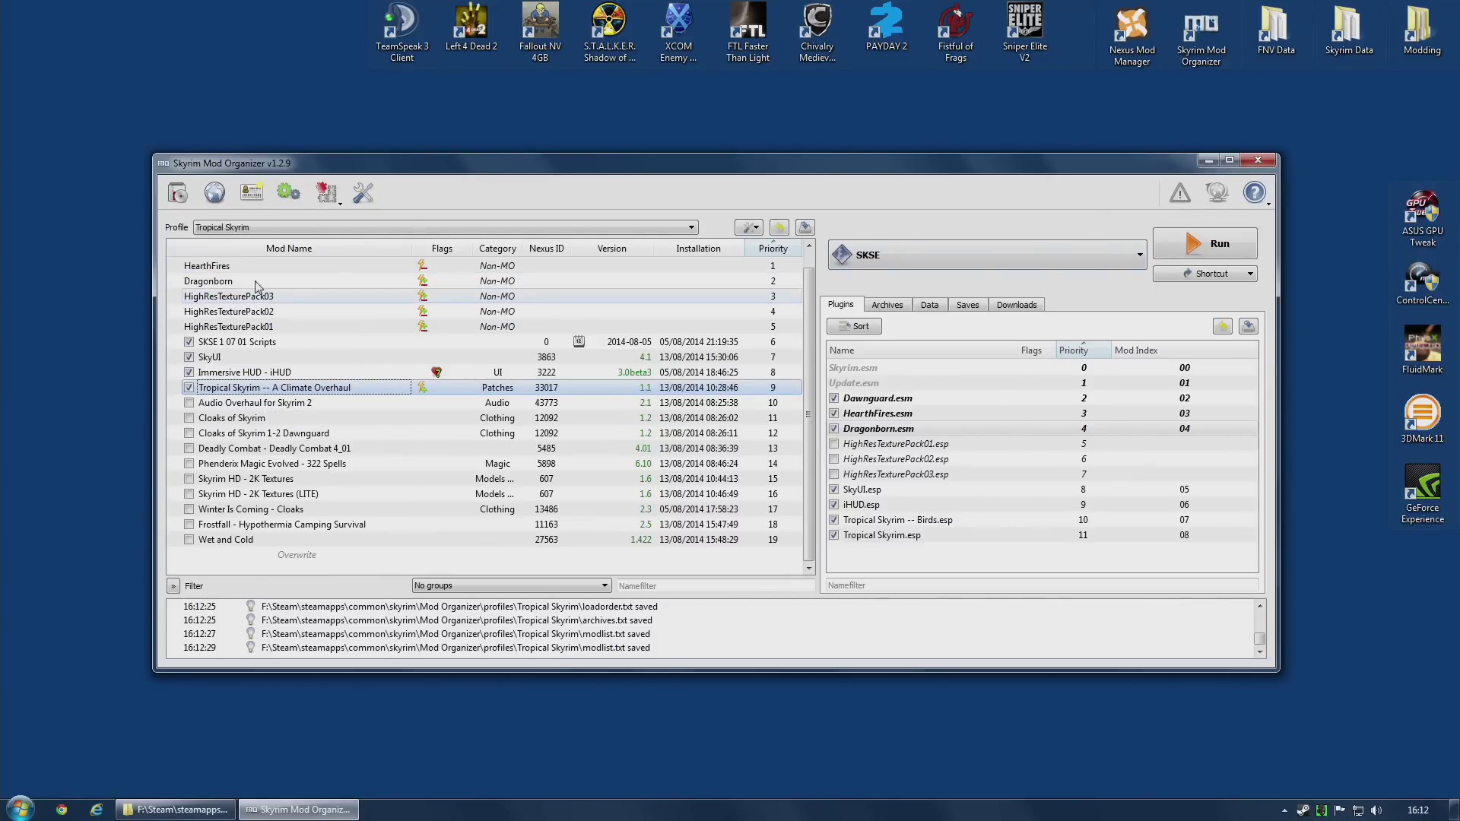
Check the Harsh Skyrim mod and plugin lists against the edited Tropical Skyrim profile, ending on Tropical Skyrim
{"action": "left_click", "coordinate": [236, 228]}
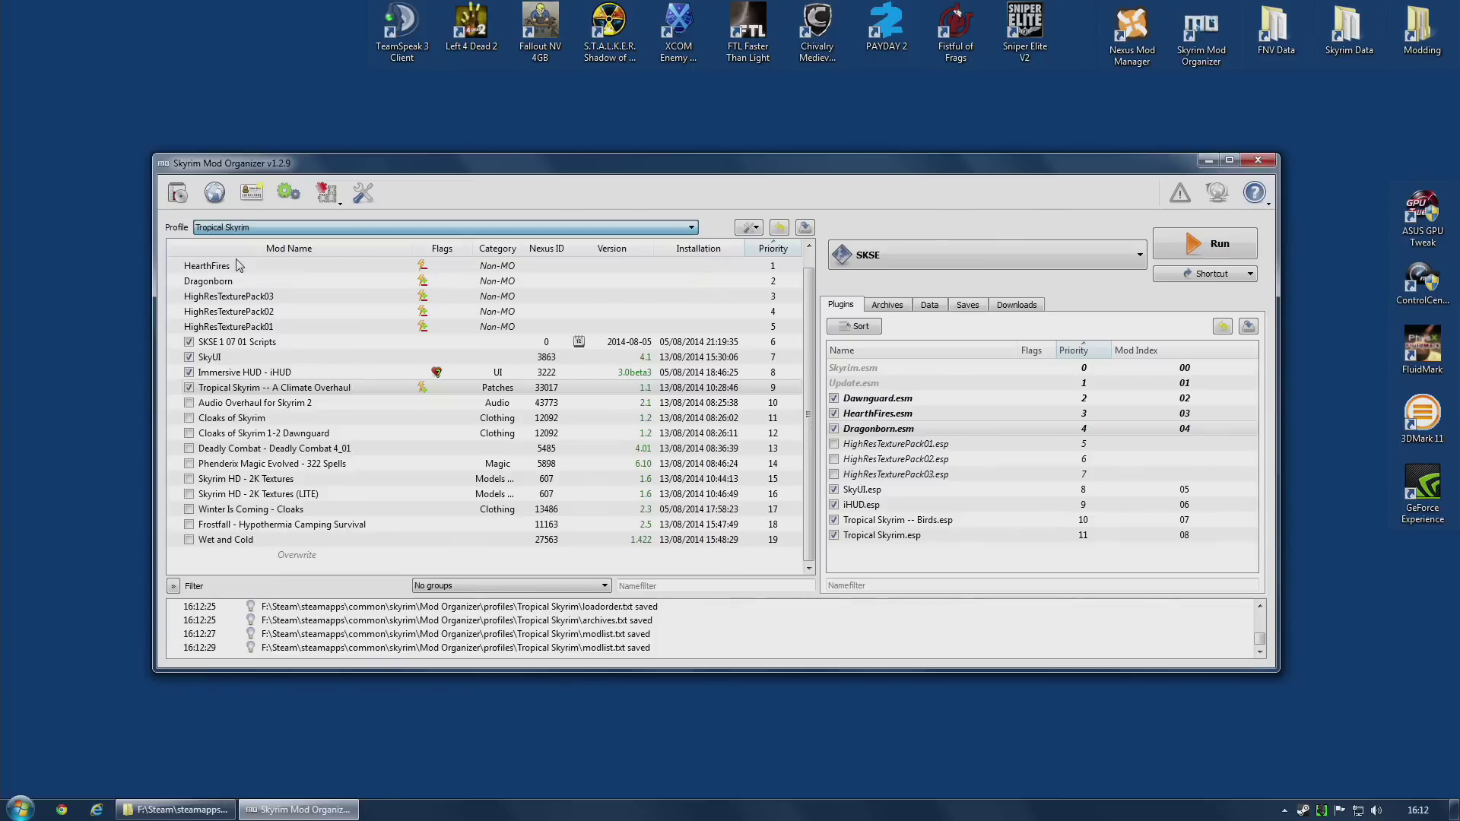
{"action": "left_click", "coordinate": [228, 260]}
{"action": "left_click", "coordinate": [243, 228]}
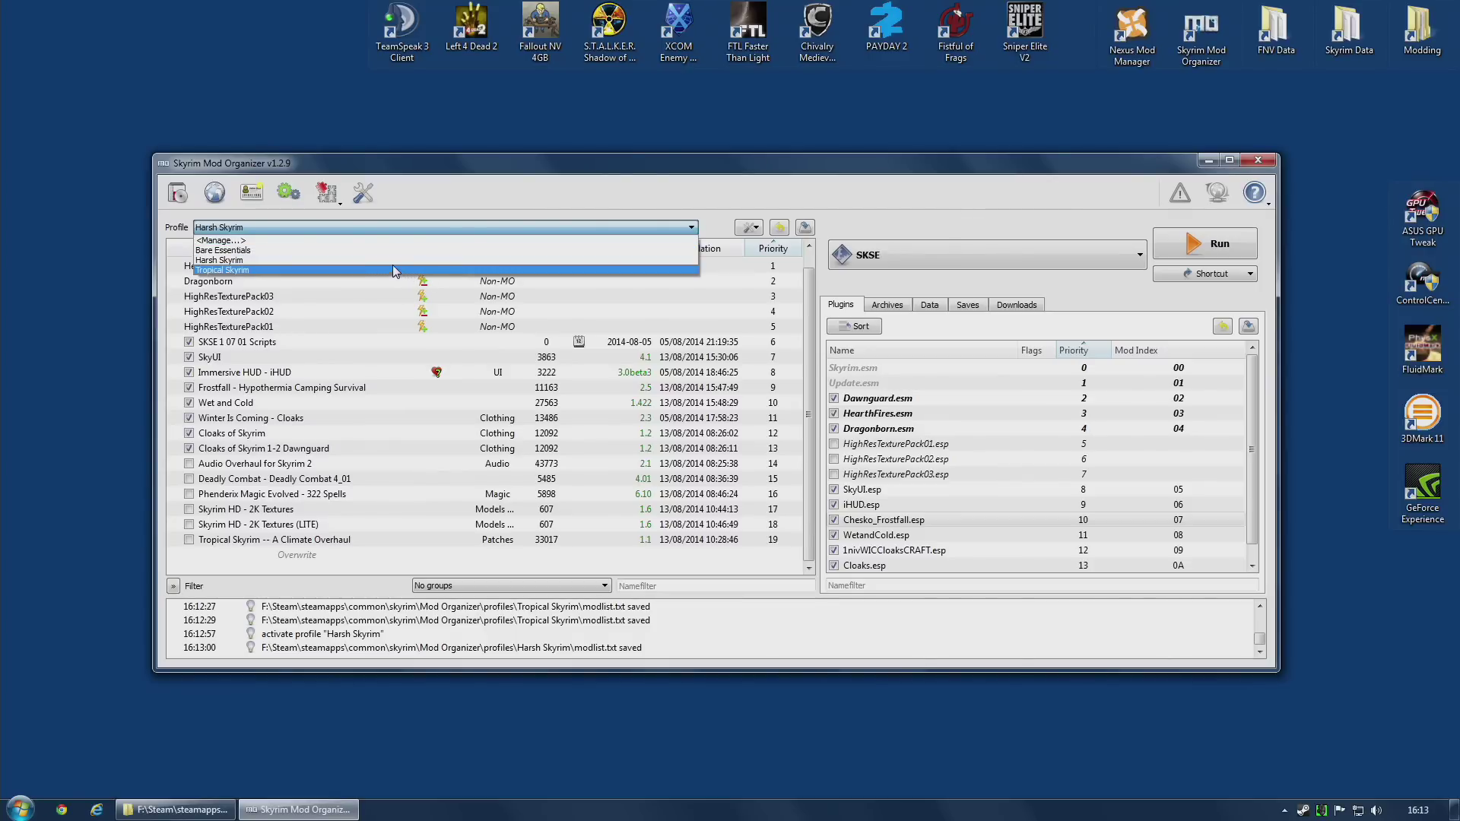
{"action": "left_click", "coordinate": [295, 268]}
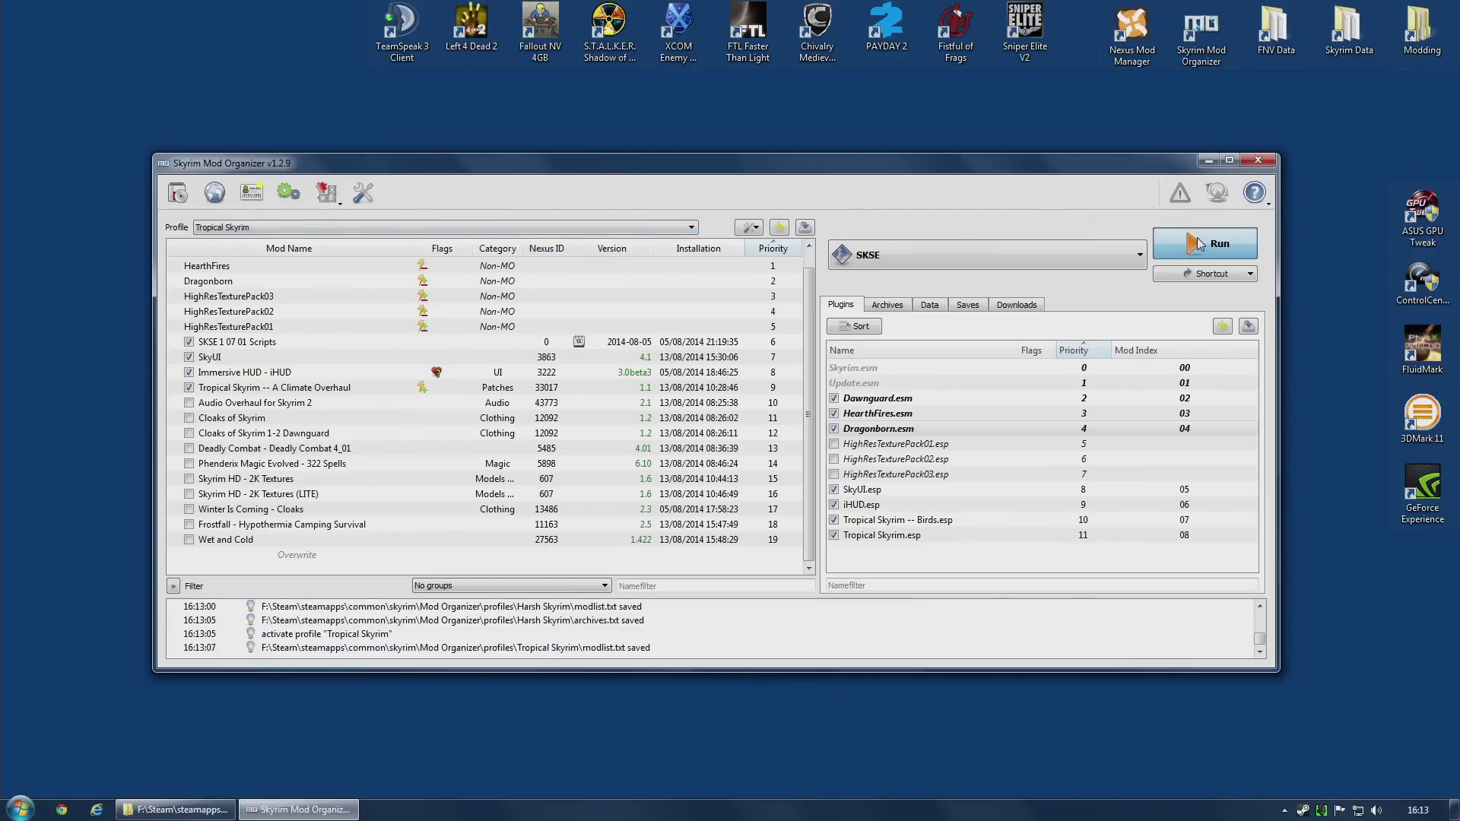
Move Tropical Skyrim.esp ahead of Tropical Skyrim -- Birds.esp in the plugin order and launch the game through SKSE
{"action": "mouse_move", "coordinate": [882, 537]}
{"action": "left_mouse_down"}
{"action": "mouse_move", "coordinate": [873, 524]}
{"action": "mouse_move", "coordinate": [885, 530]}
{"action": "left_mouse_up"}
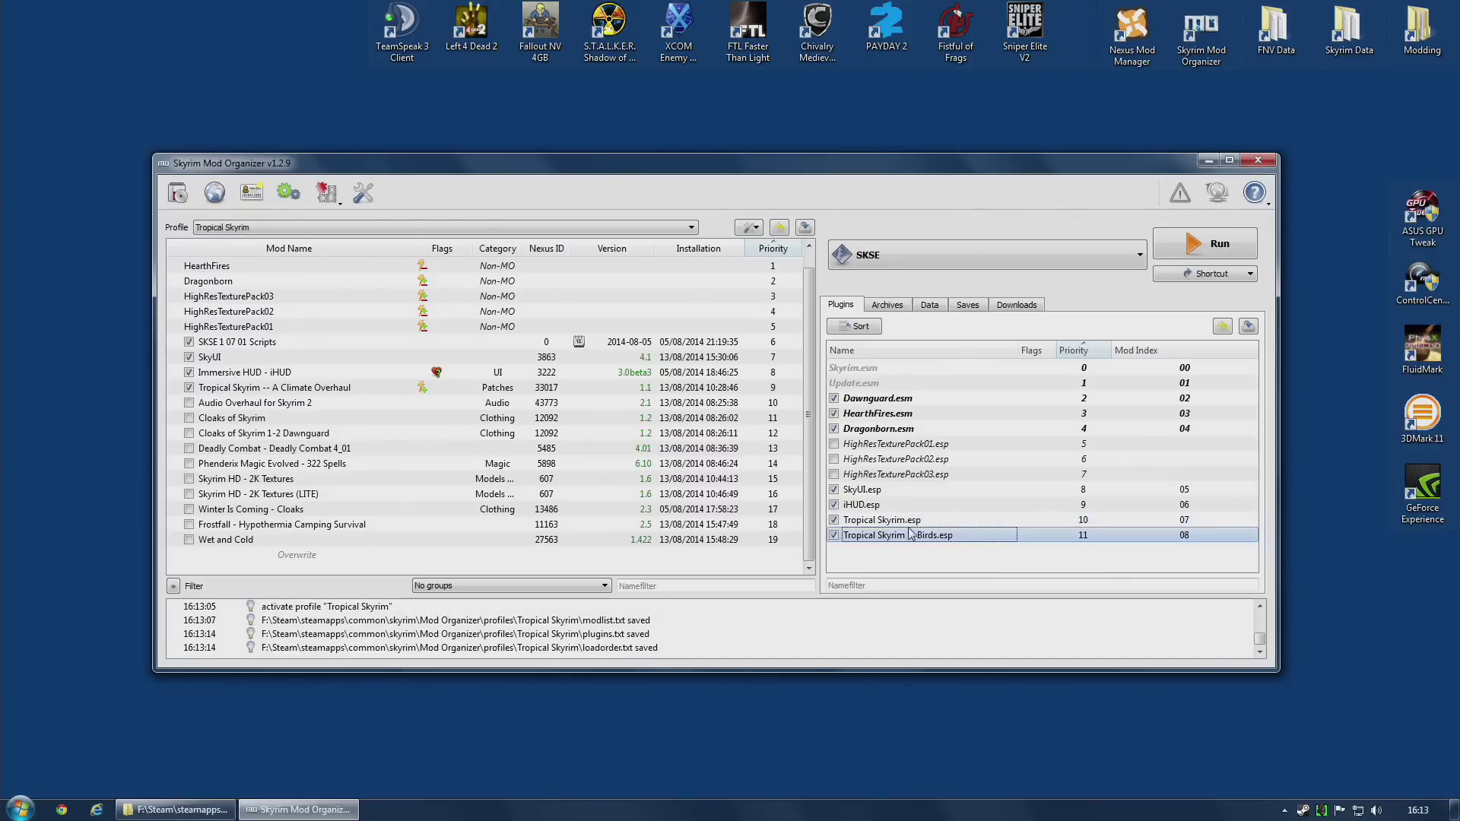
{"action": "left_click", "coordinate": [1193, 248]}
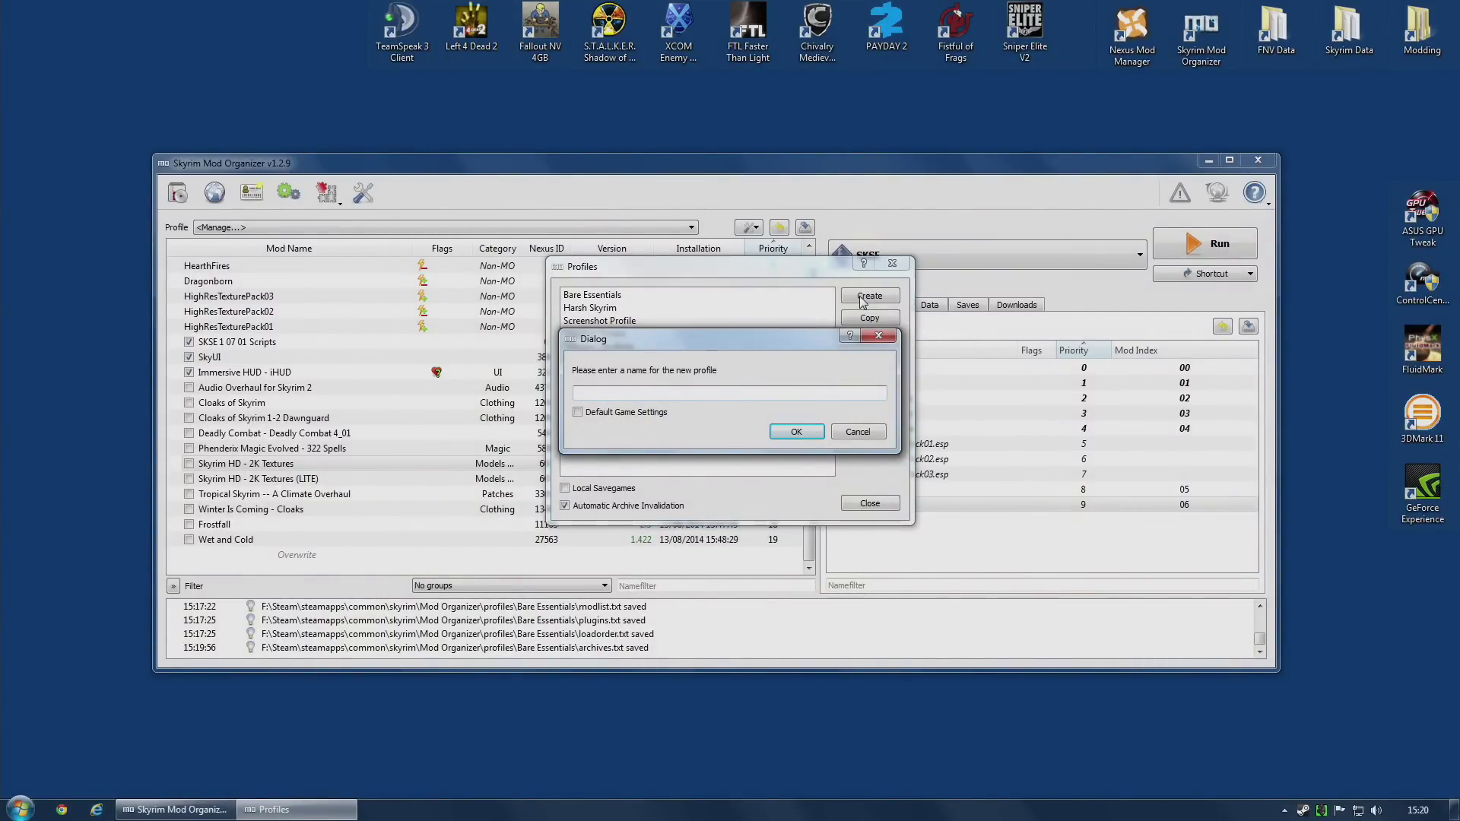
Create a profile named My New Profile without default game settings, select it and close the profile manager
{"action": "type", "text": "M"}
{"action": "left_click", "coordinate": [787, 433]}
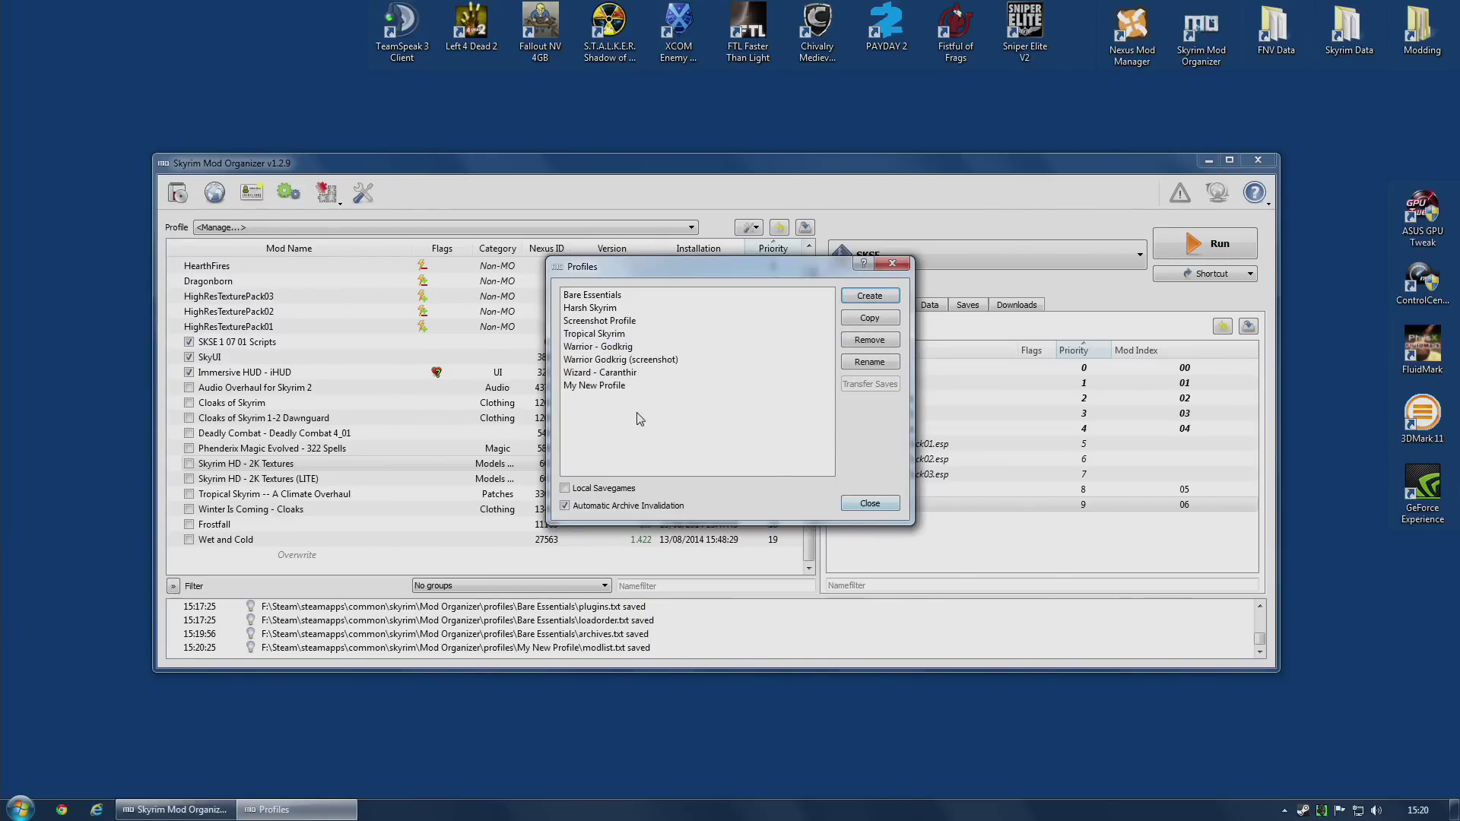
{"action": "left_click", "coordinate": [612, 386]}
{"action": "left_click", "coordinate": [882, 504]}
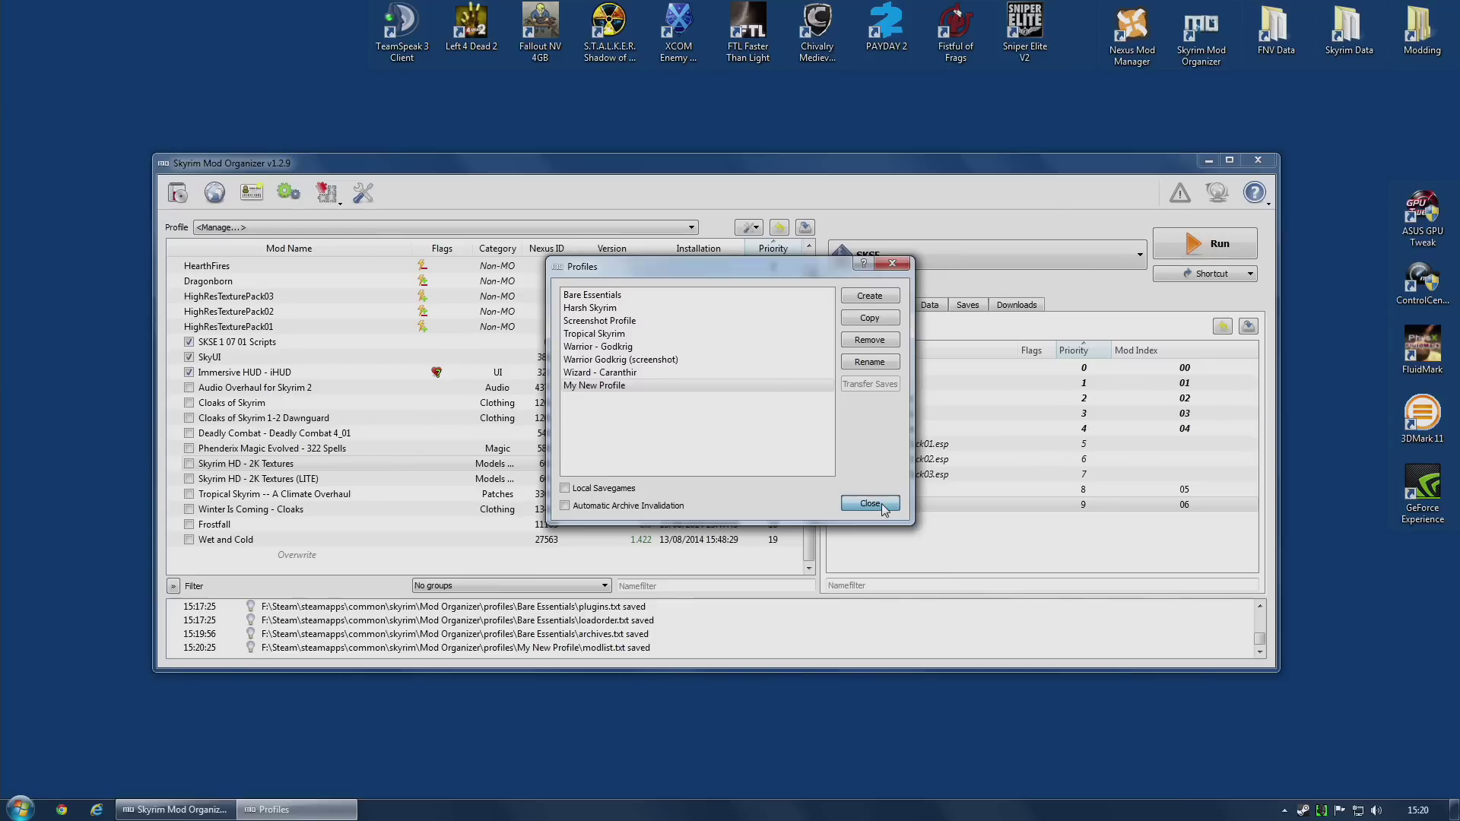
Switch the active profile from Bare Essentials to My New Profile
{"action": "left_click", "coordinate": [248, 228]}
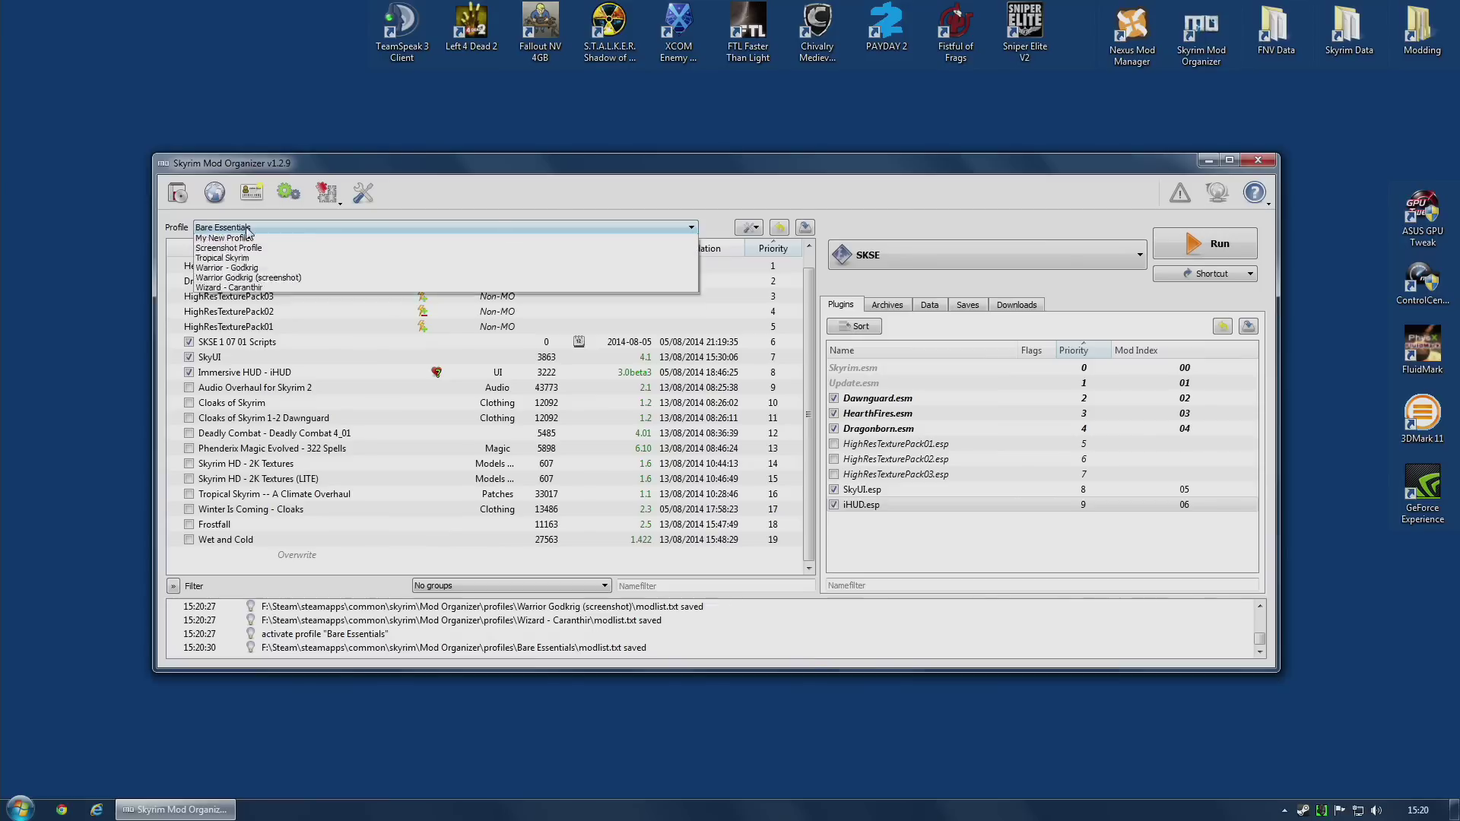
{"action": "left_click", "coordinate": [228, 270]}
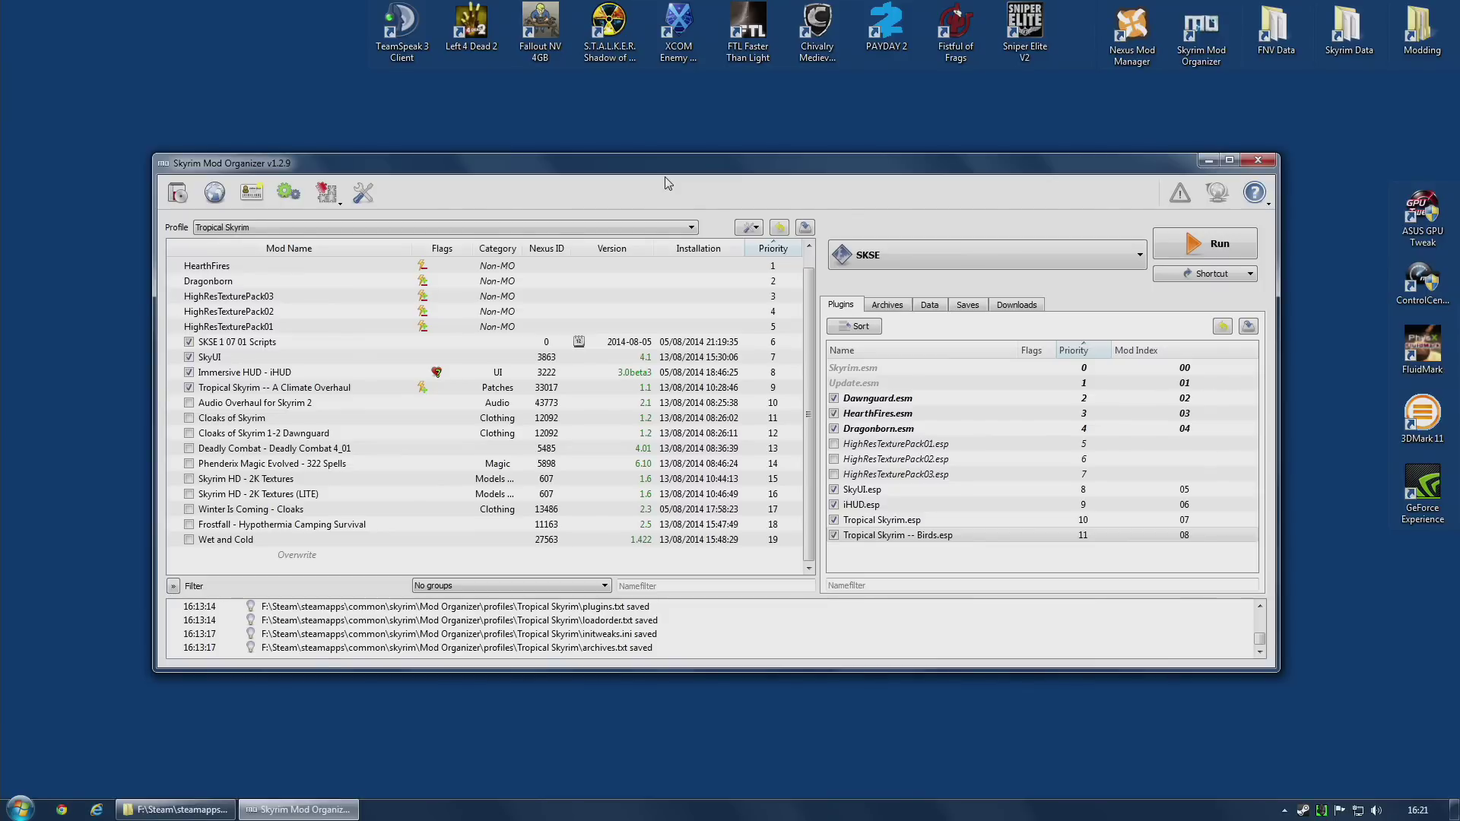
Copy the Harsh Skyrim profile as a new profile named Warrior - Godkrig and close the profile manager
{"action": "left_click", "coordinate": [286, 228]}
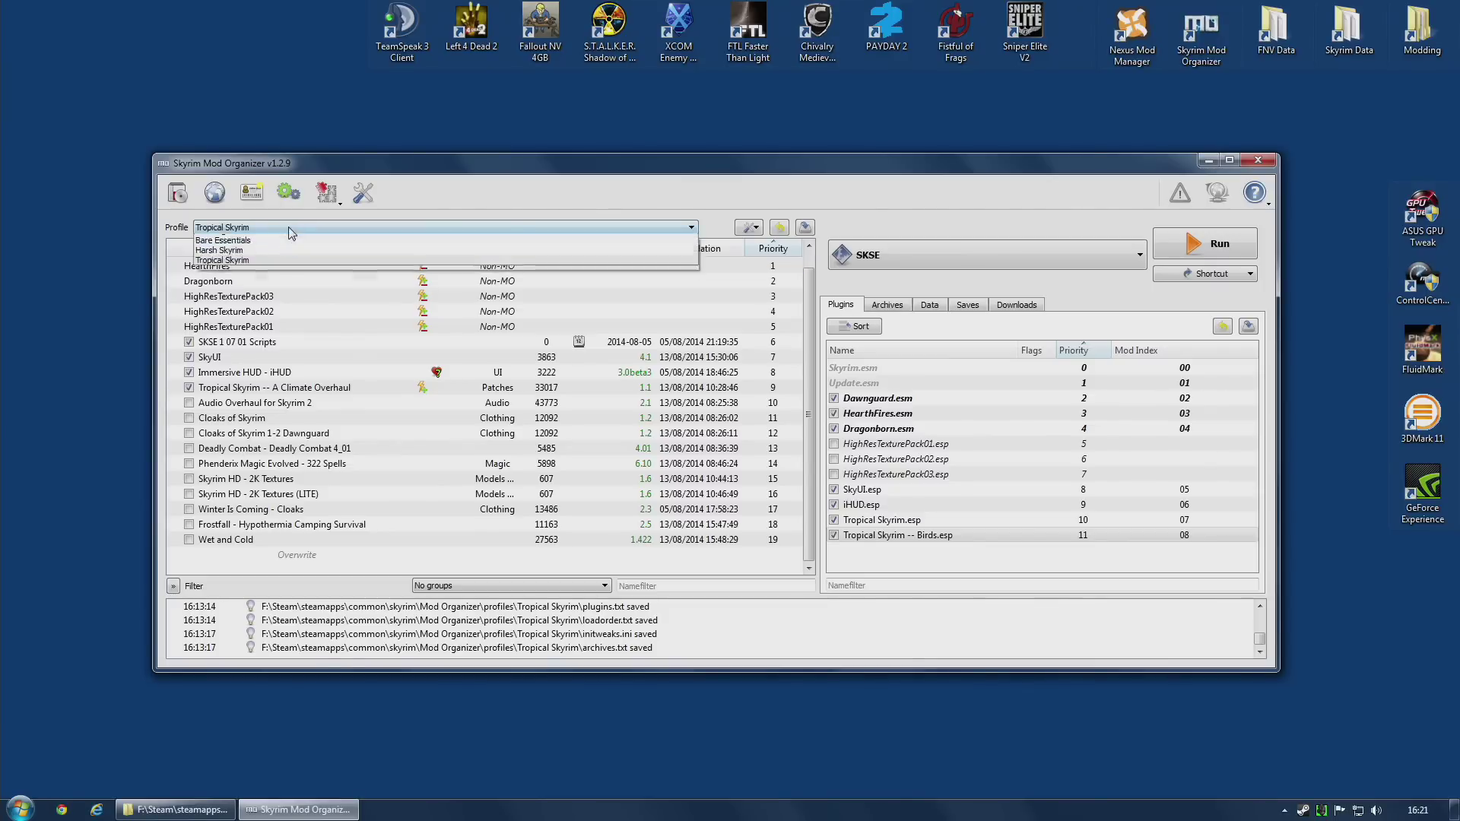
{"action": "left_click", "coordinate": [229, 240]}
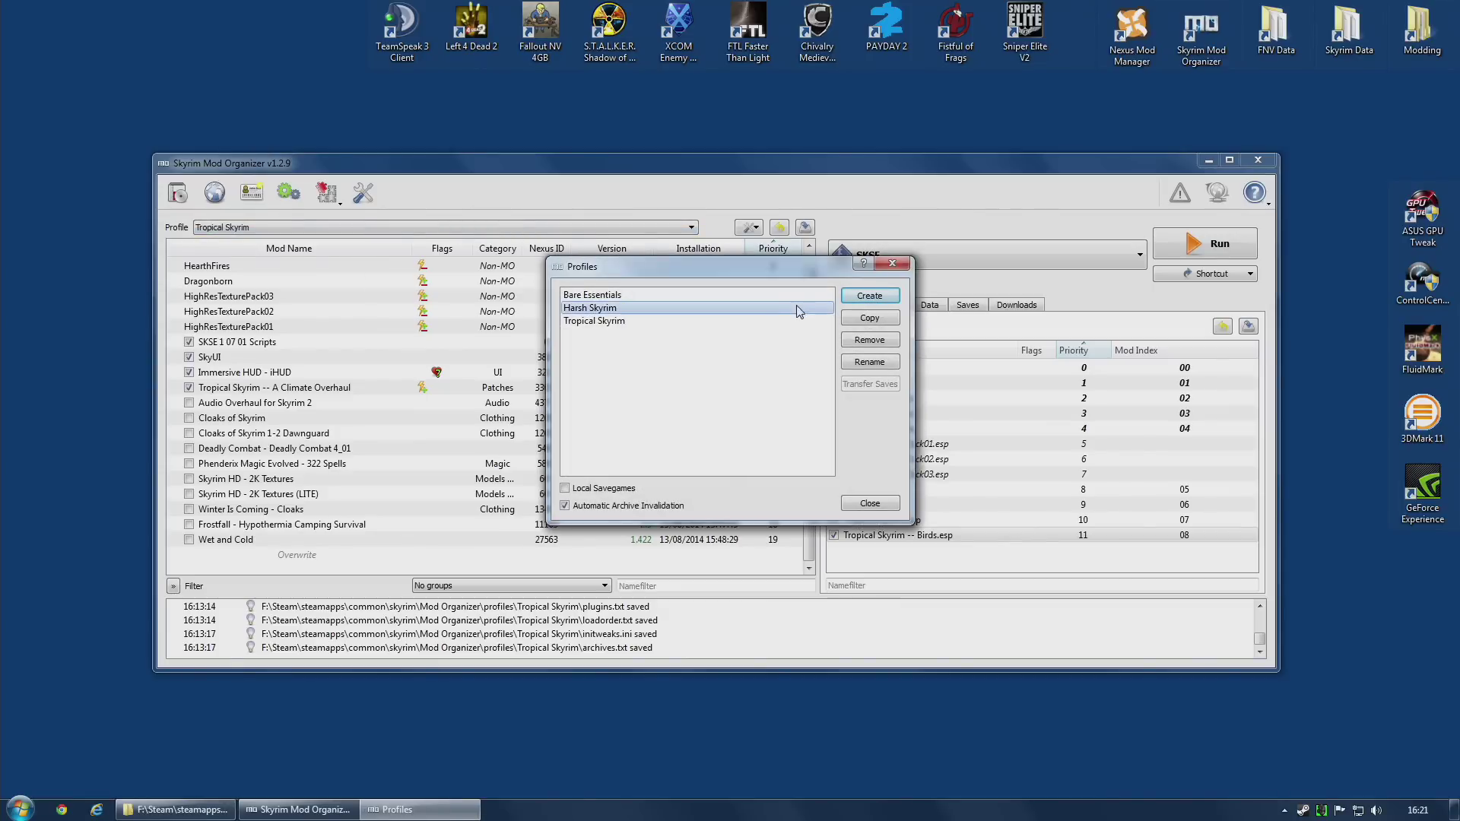
{"action": "left_click", "coordinate": [867, 318]}
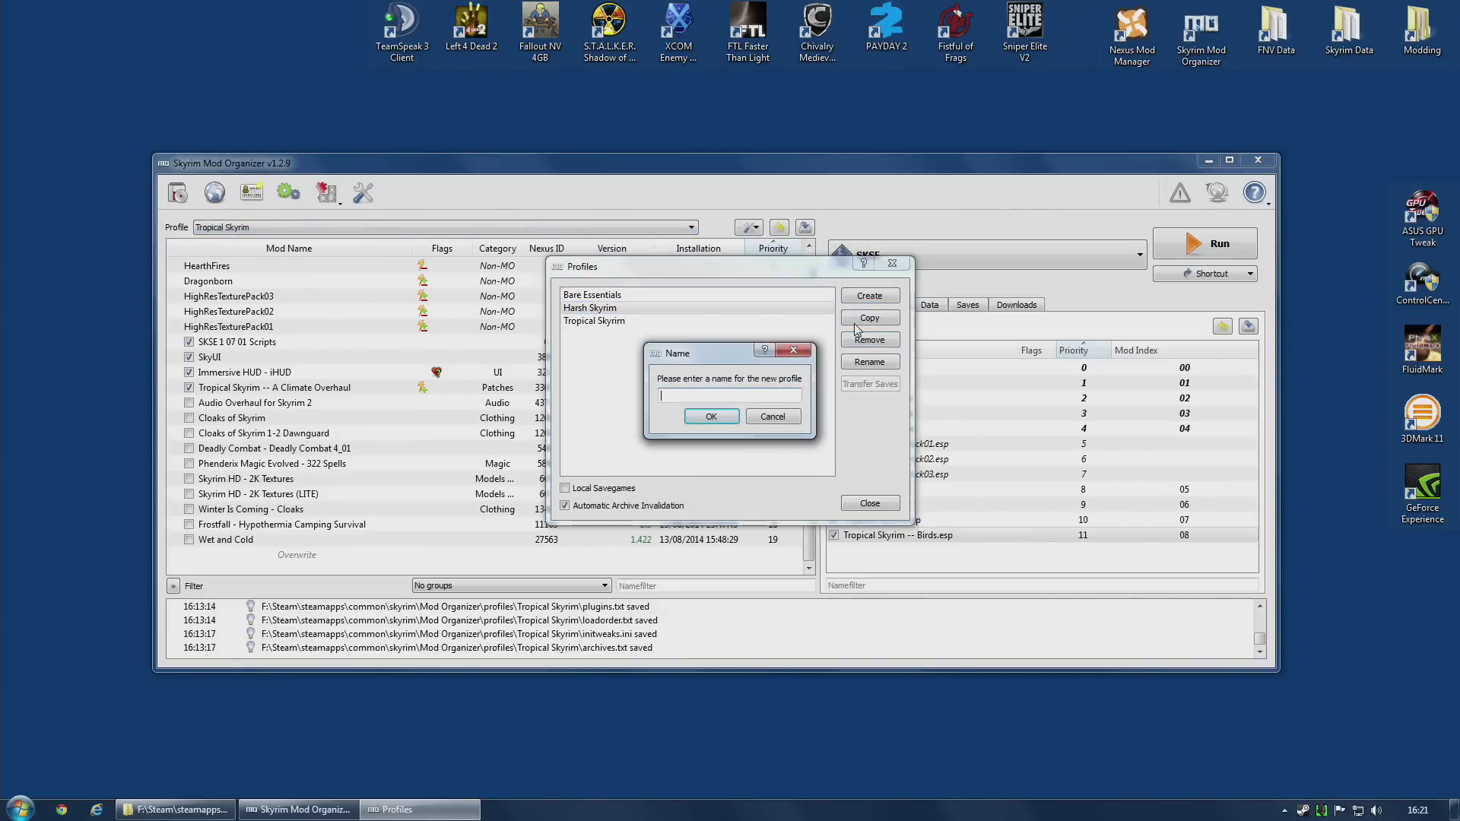
{"action": "type", "text": "Warrior - Godkrig"}
{"action": "left_click", "coordinate": [717, 417]}
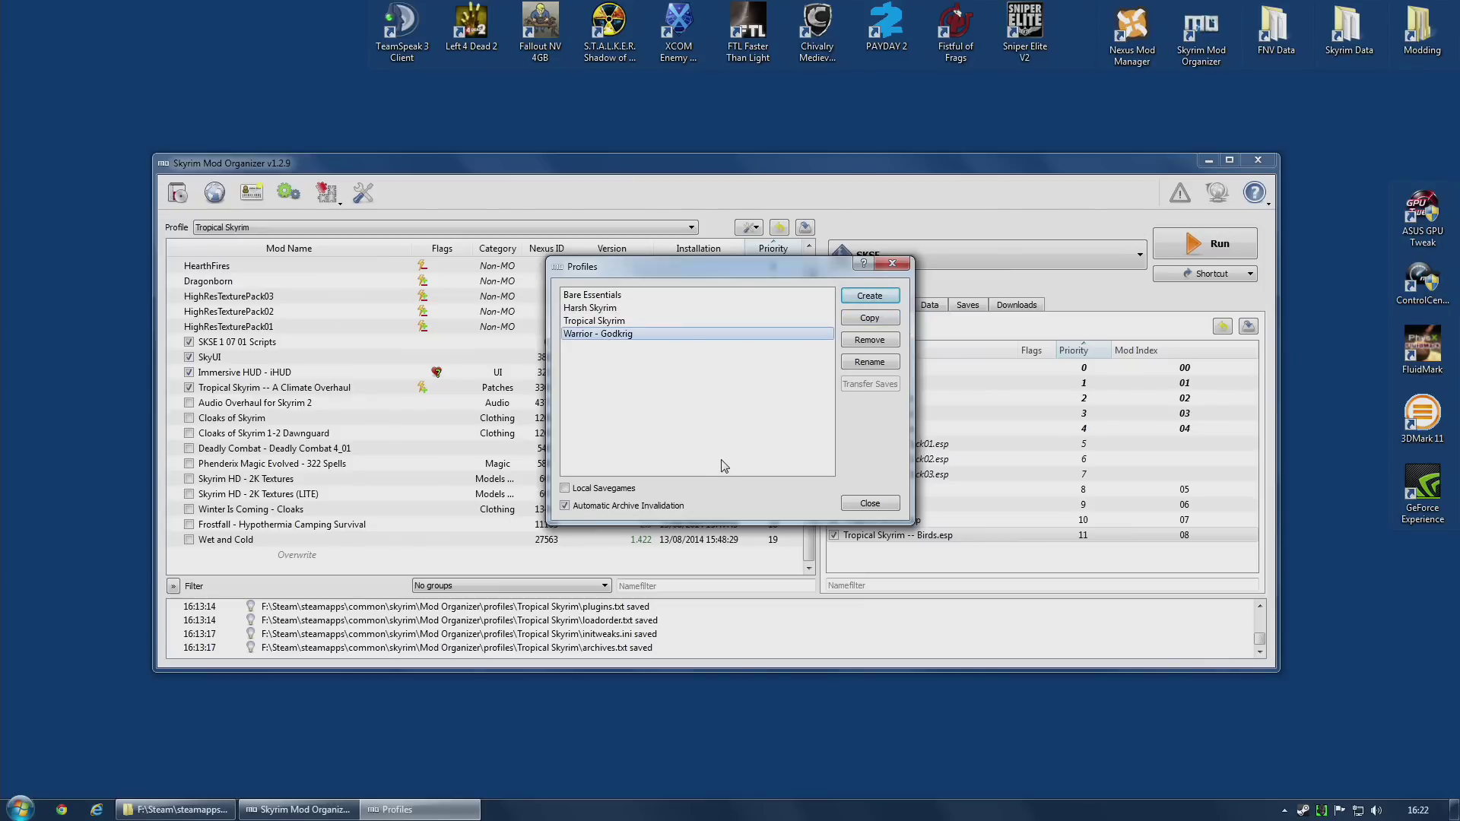
{"action": "left_click", "coordinate": [574, 338]}
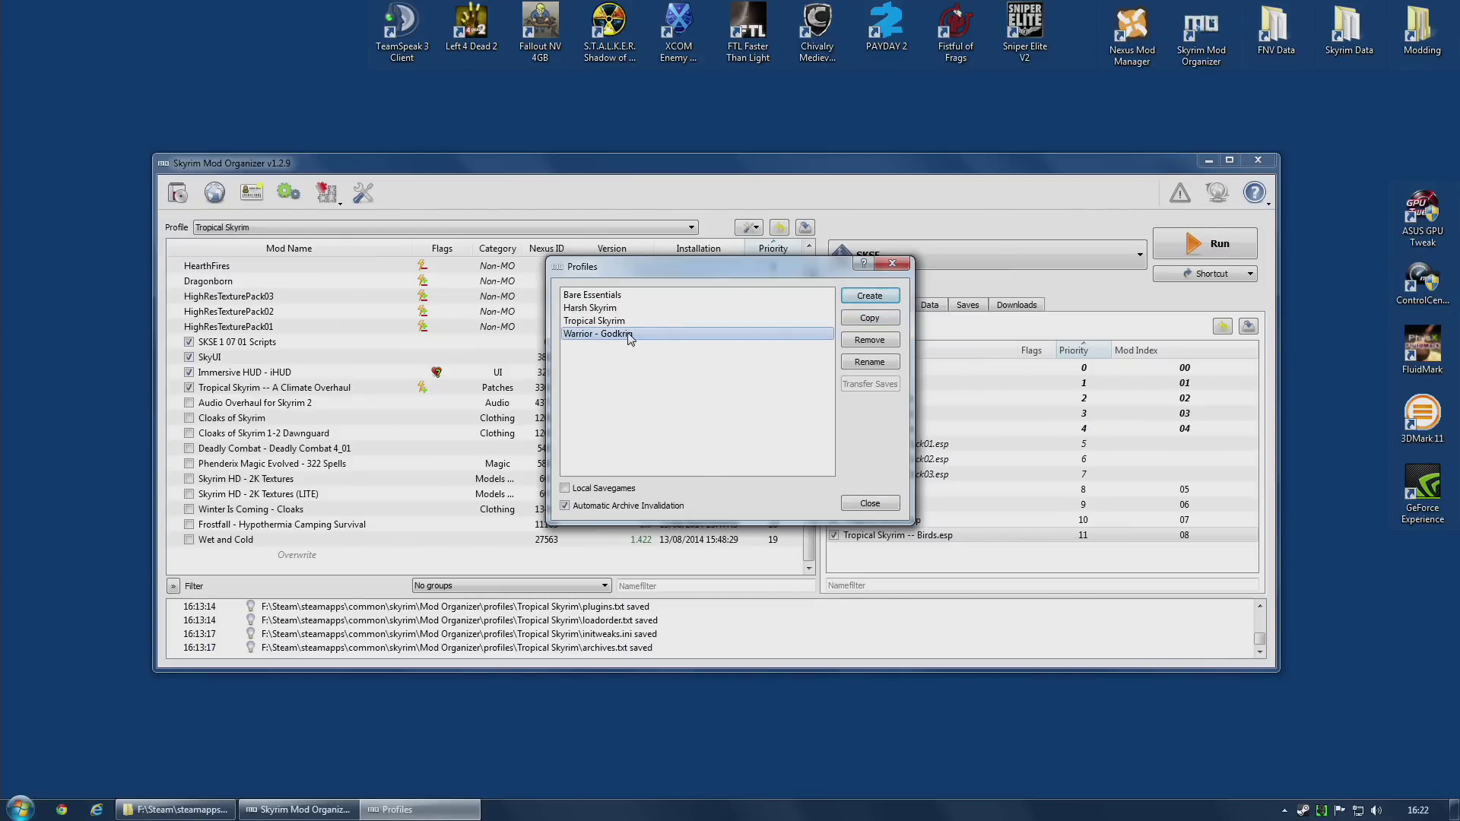
{"action": "left_click", "coordinate": [869, 504]}
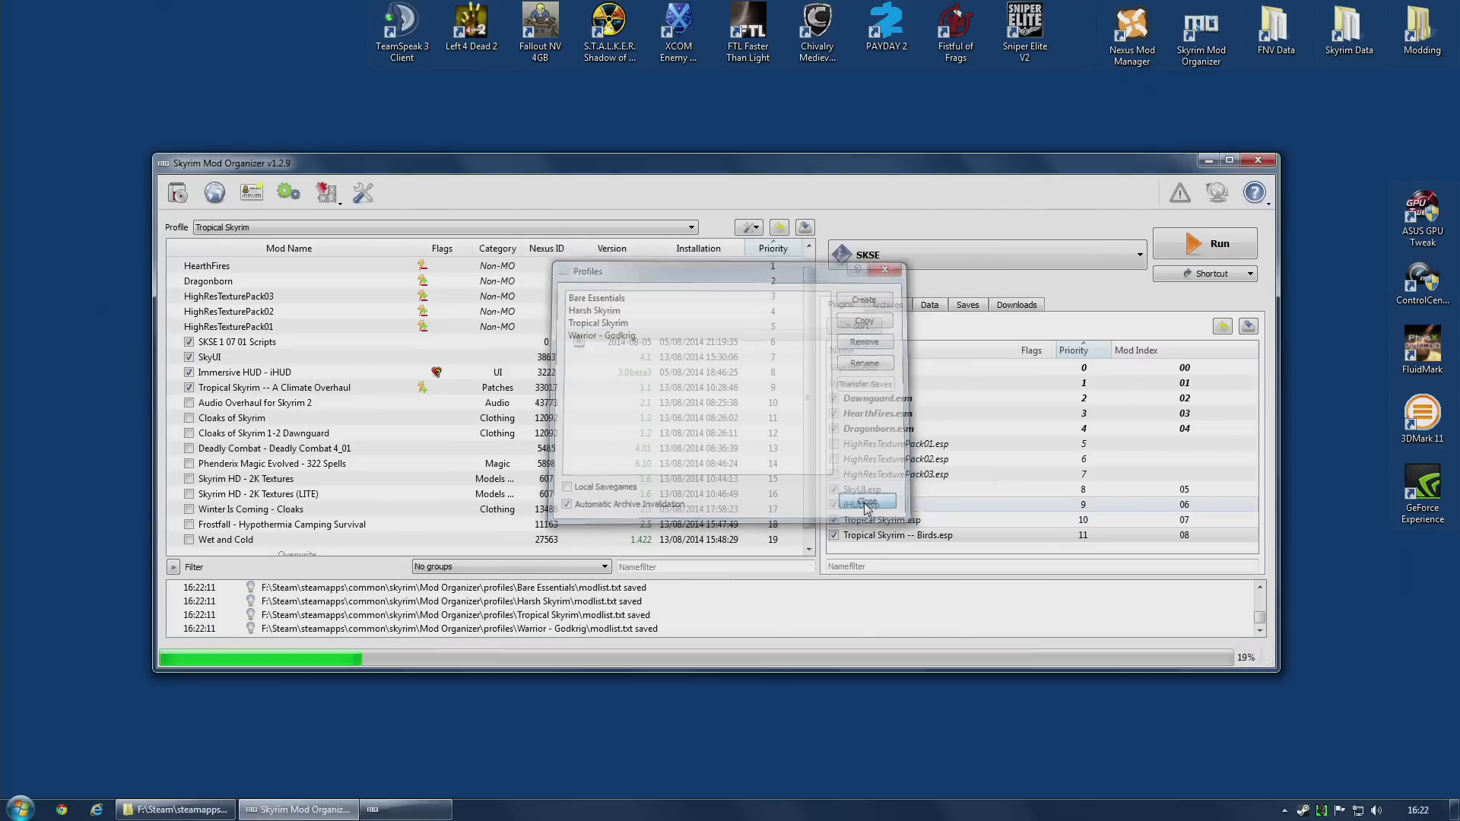
Switch to Warrior - Godkrig, enable Deadly Combat - Deadly Combat 4_01 and place it directly after Cloaks of Skyrim 1-2 Dawnguard in the mod order
{"action": "left_click", "coordinate": [395, 227]}
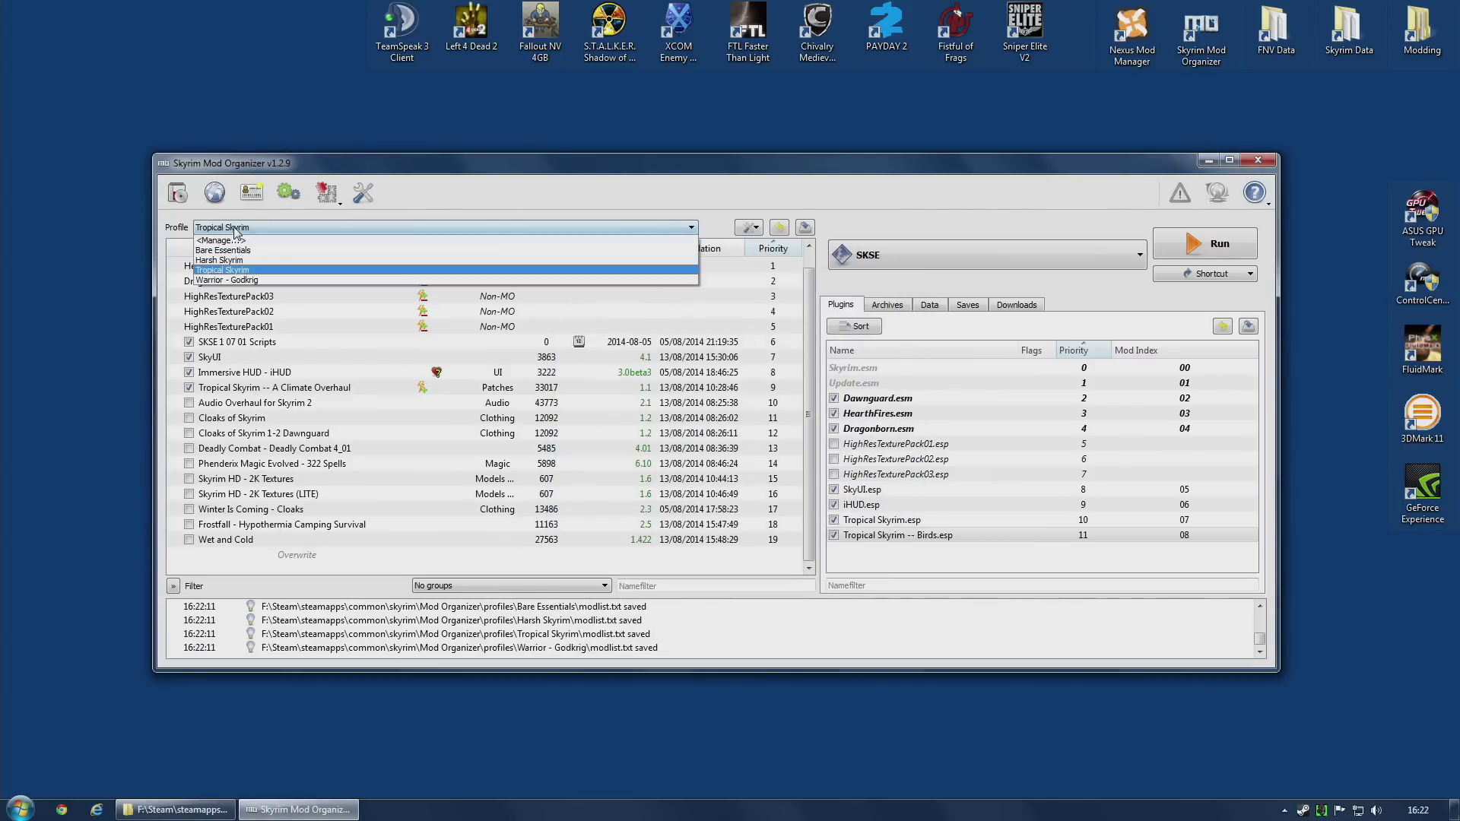
{"action": "left_click", "coordinate": [239, 281]}
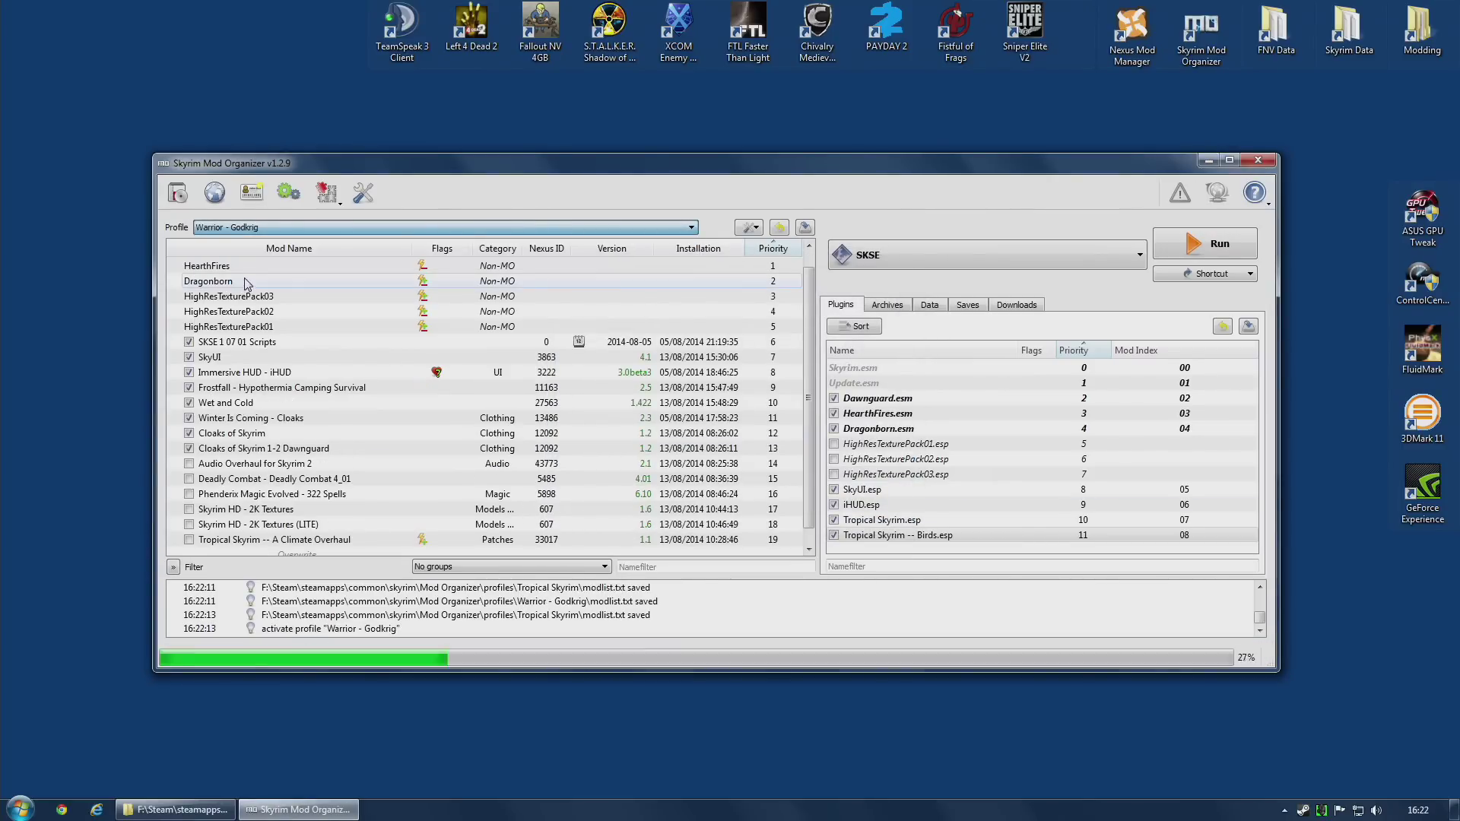
{"action": "left_click", "coordinate": [188, 479]}
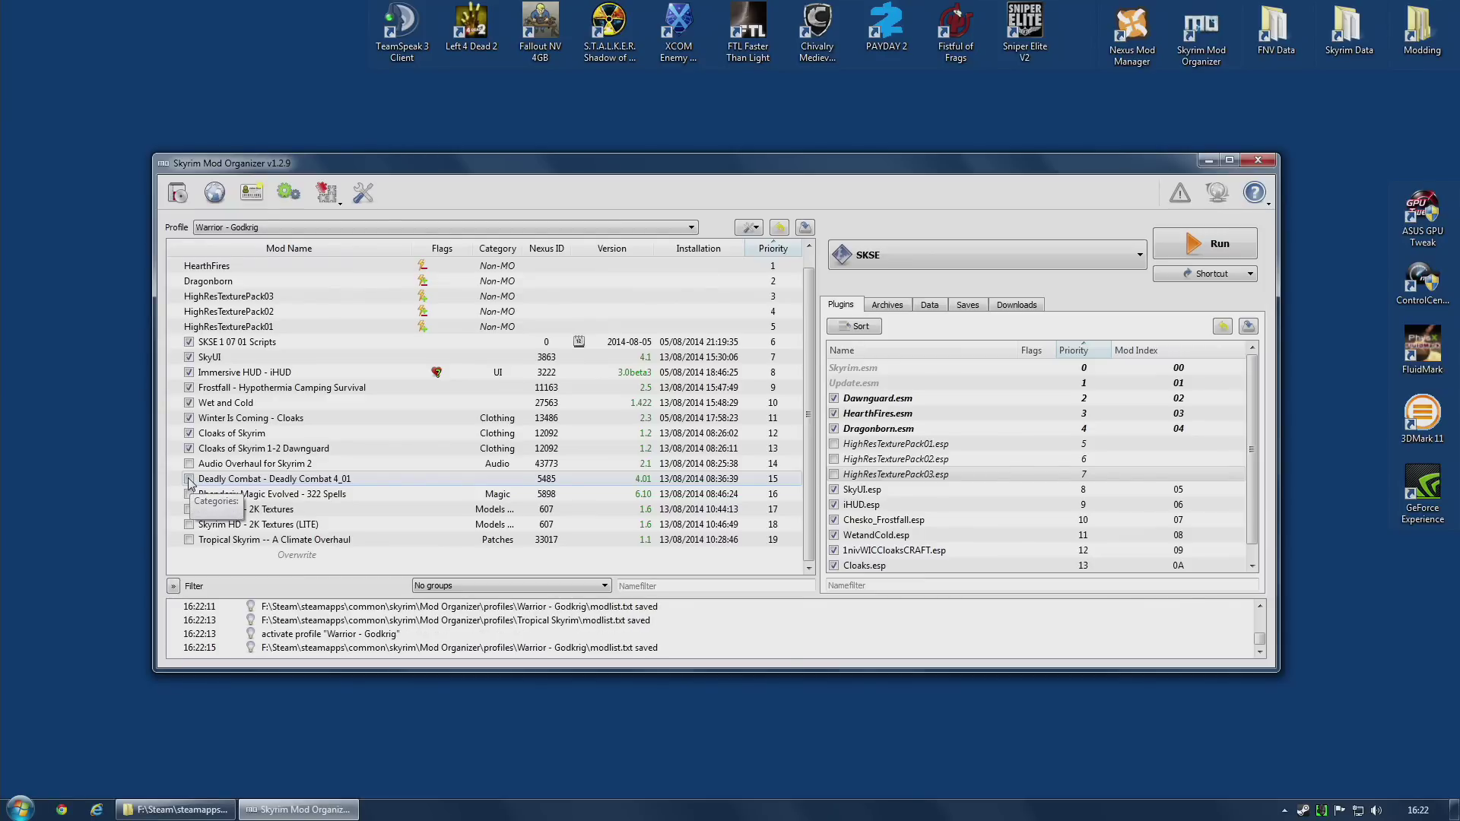
{"action": "left_click_drag", "start_coordinate": [222, 481], "coordinate": [325, 478]}
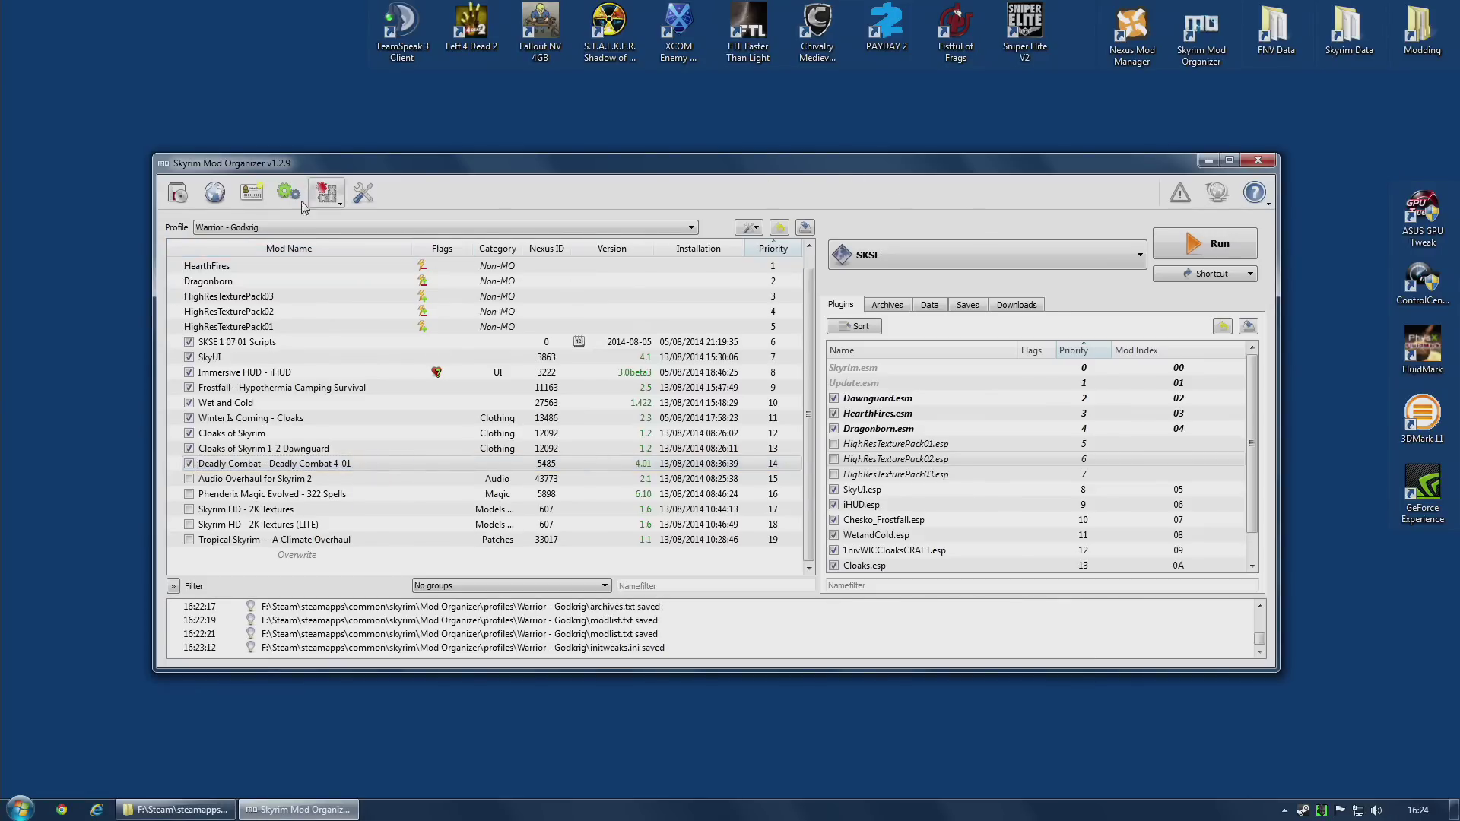
Copy the Harsh Skyrim profile as a new profile named Wizard - Caranthir and close the profile manager
{"action": "left_click", "coordinate": [251, 193]}
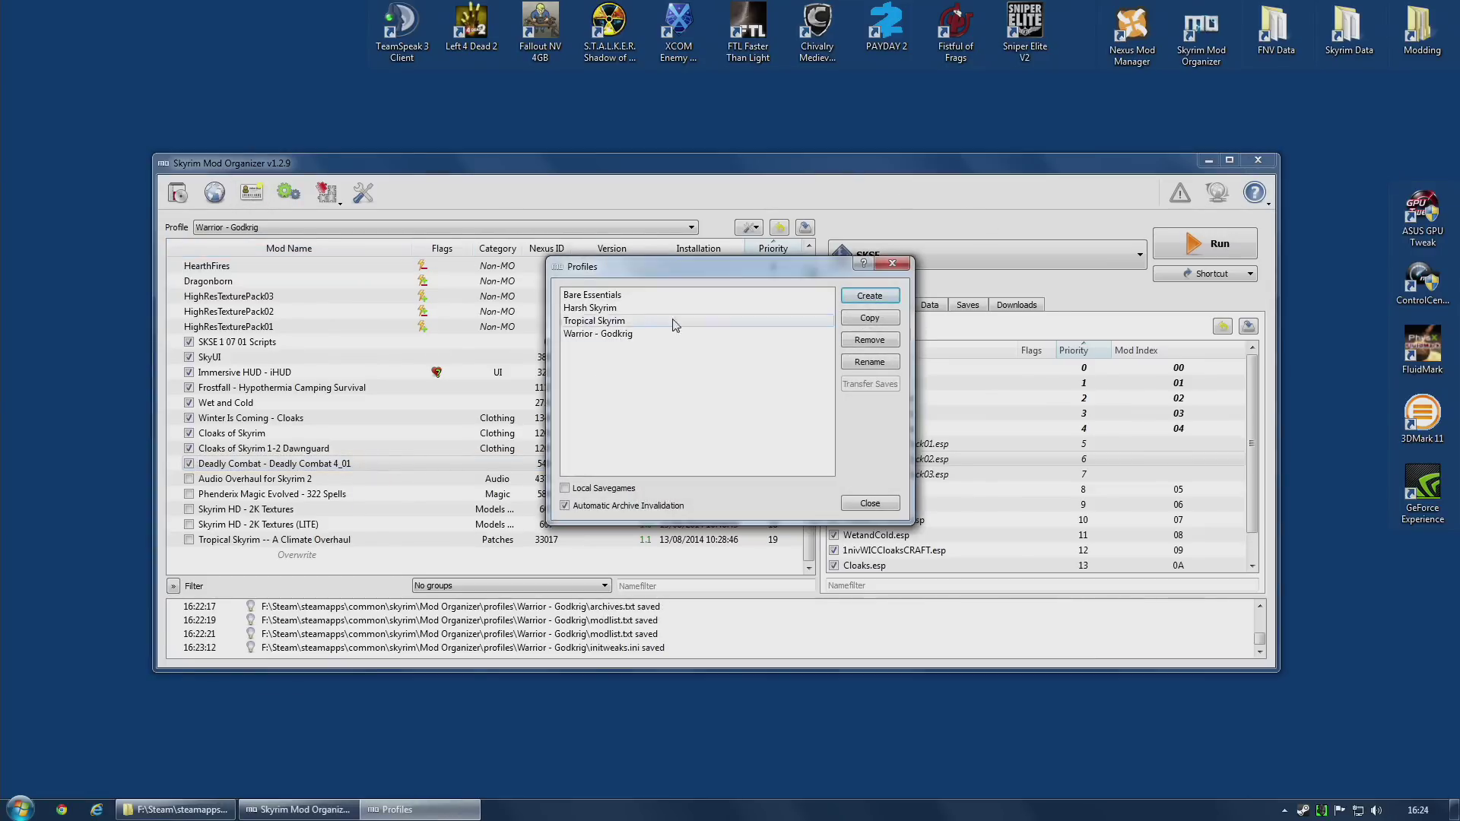
{"action": "left_click", "coordinate": [674, 322]}
{"action": "left_click", "coordinate": [662, 308]}
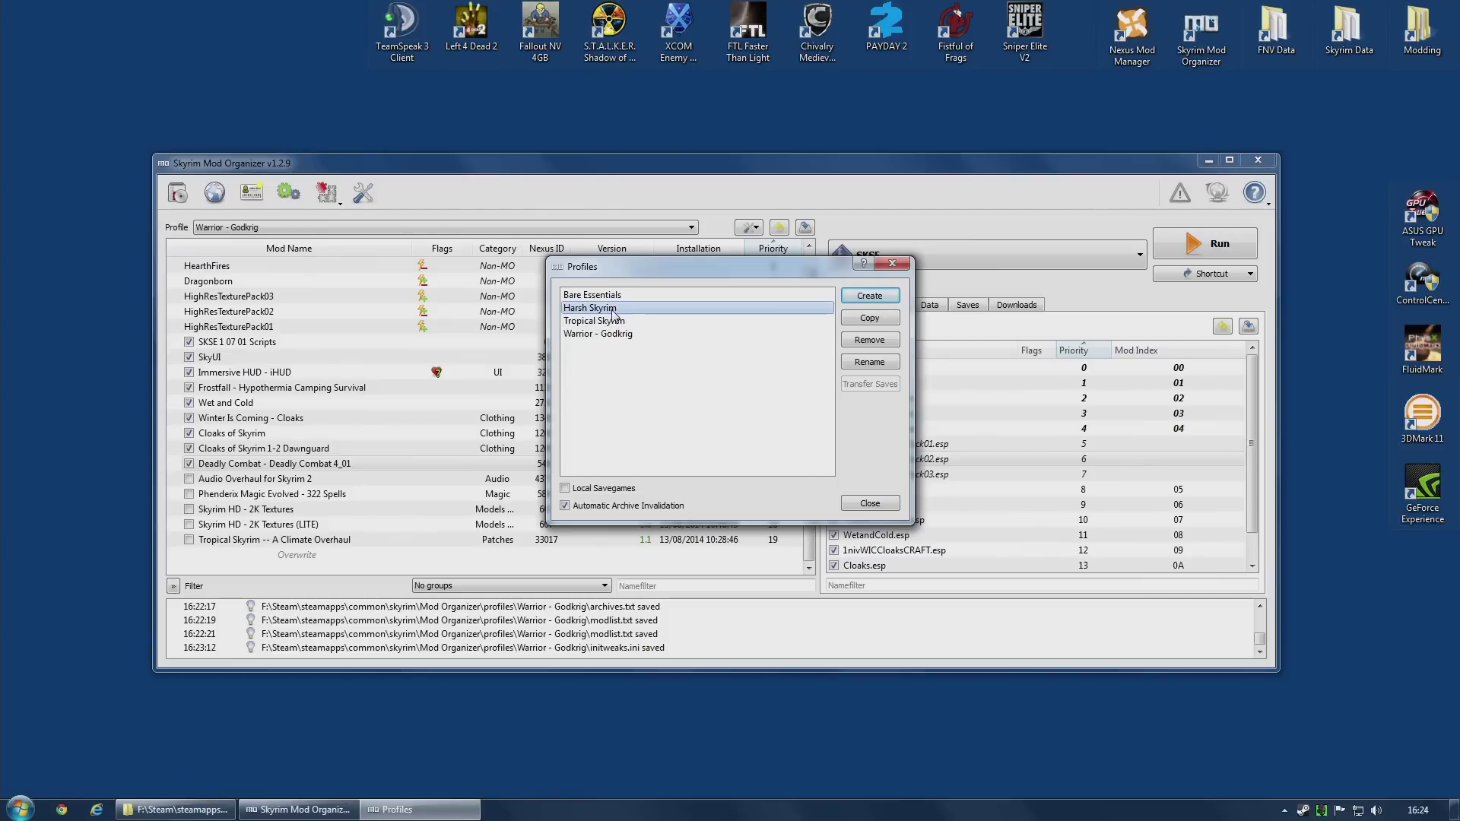
{"action": "left_click", "coordinate": [871, 320]}
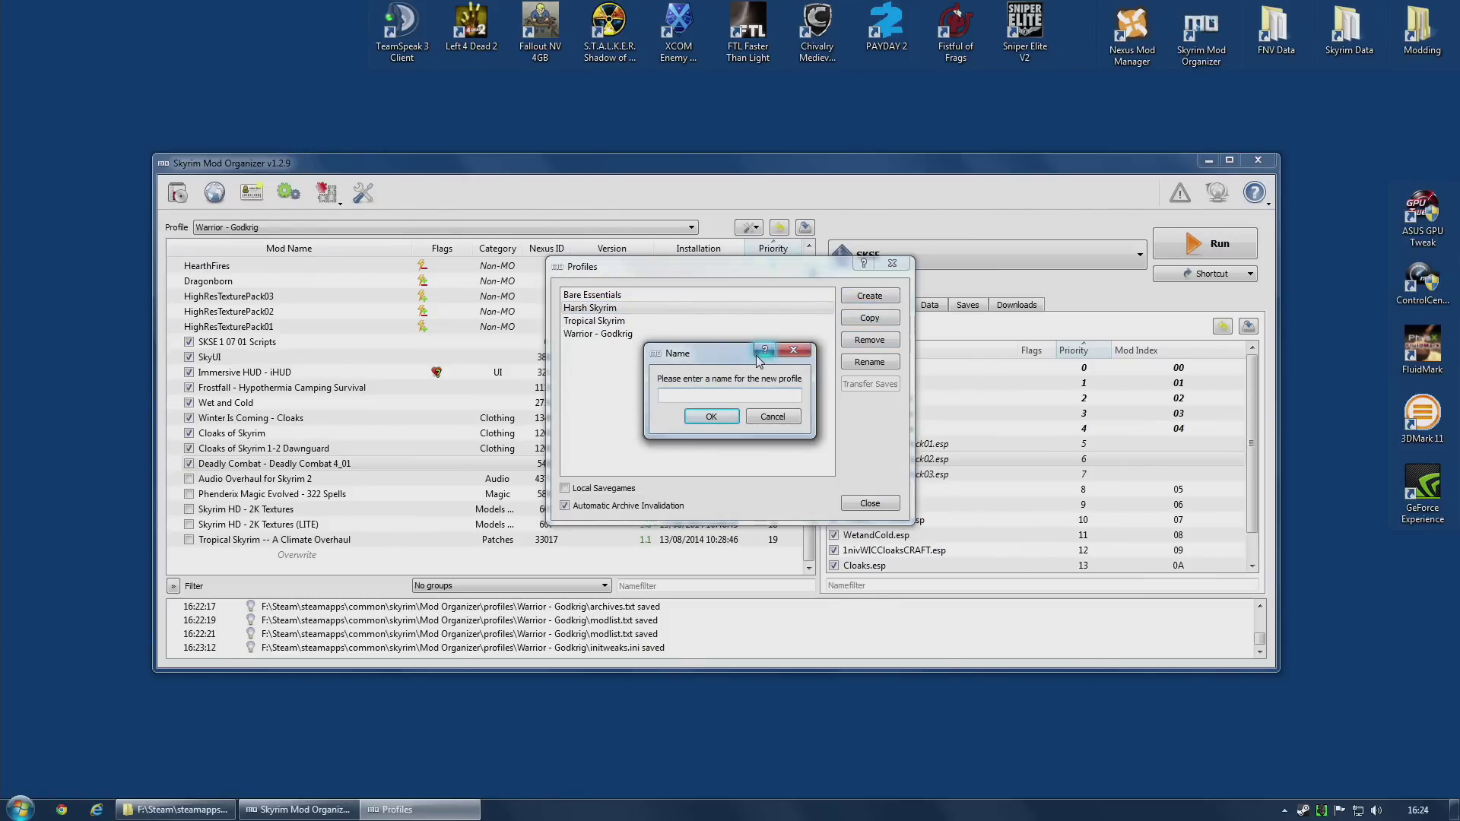
{"action": "type", "text": "Wizard"}
{"action": "left_click", "coordinate": [711, 417]}
{"action": "left_click", "coordinate": [787, 349]}
{"action": "left_click", "coordinate": [871, 504]}
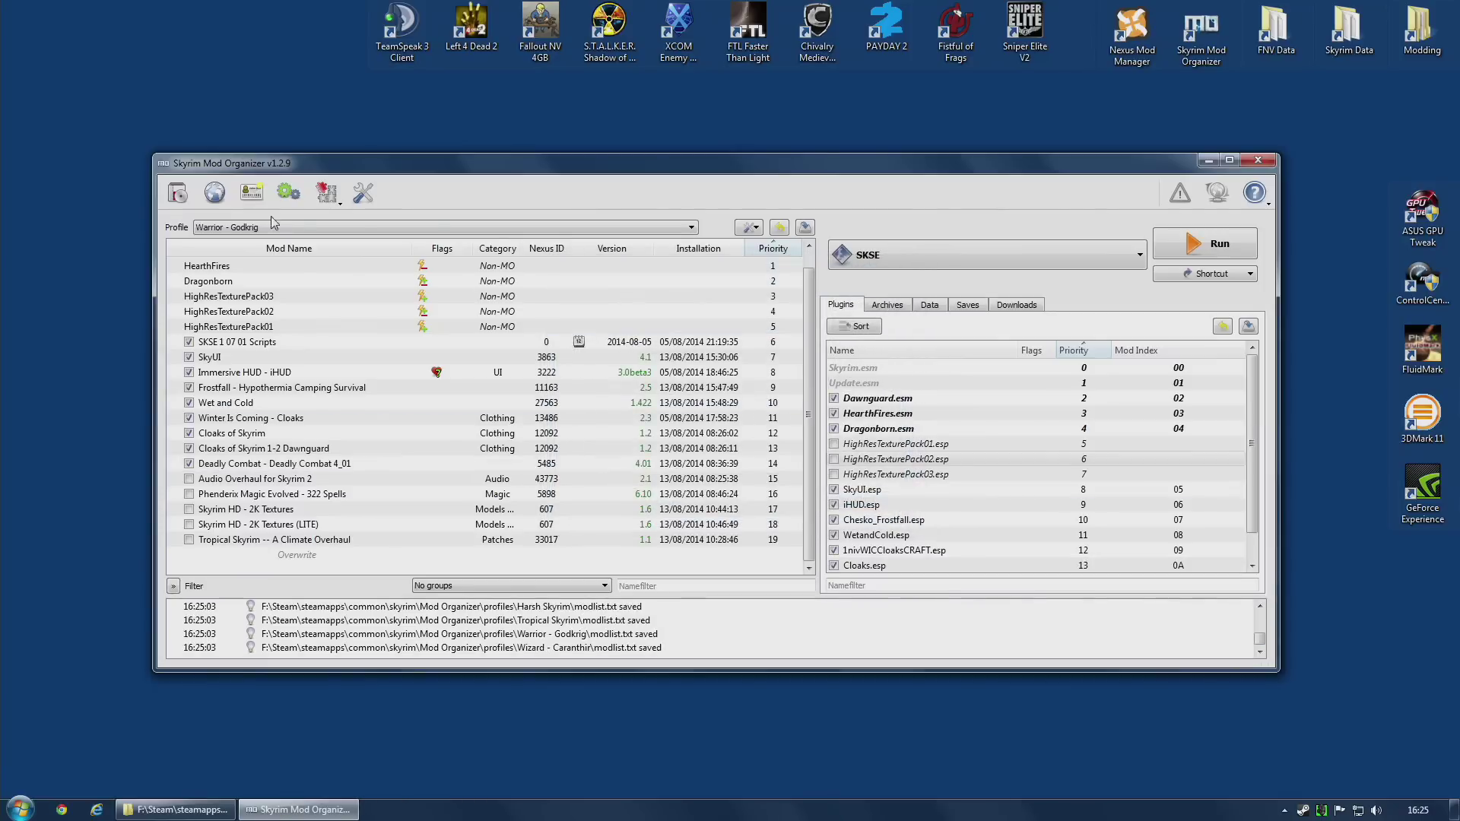
Switch to Wizard - Caranthir, enable Phenderix Magic Evolved - 322 Spells and place it directly after Cloaks of Skyrim 1-2 Dawnguard in the mod order
{"action": "left_click", "coordinate": [257, 228]}
{"action": "left_click", "coordinate": [255, 290]}
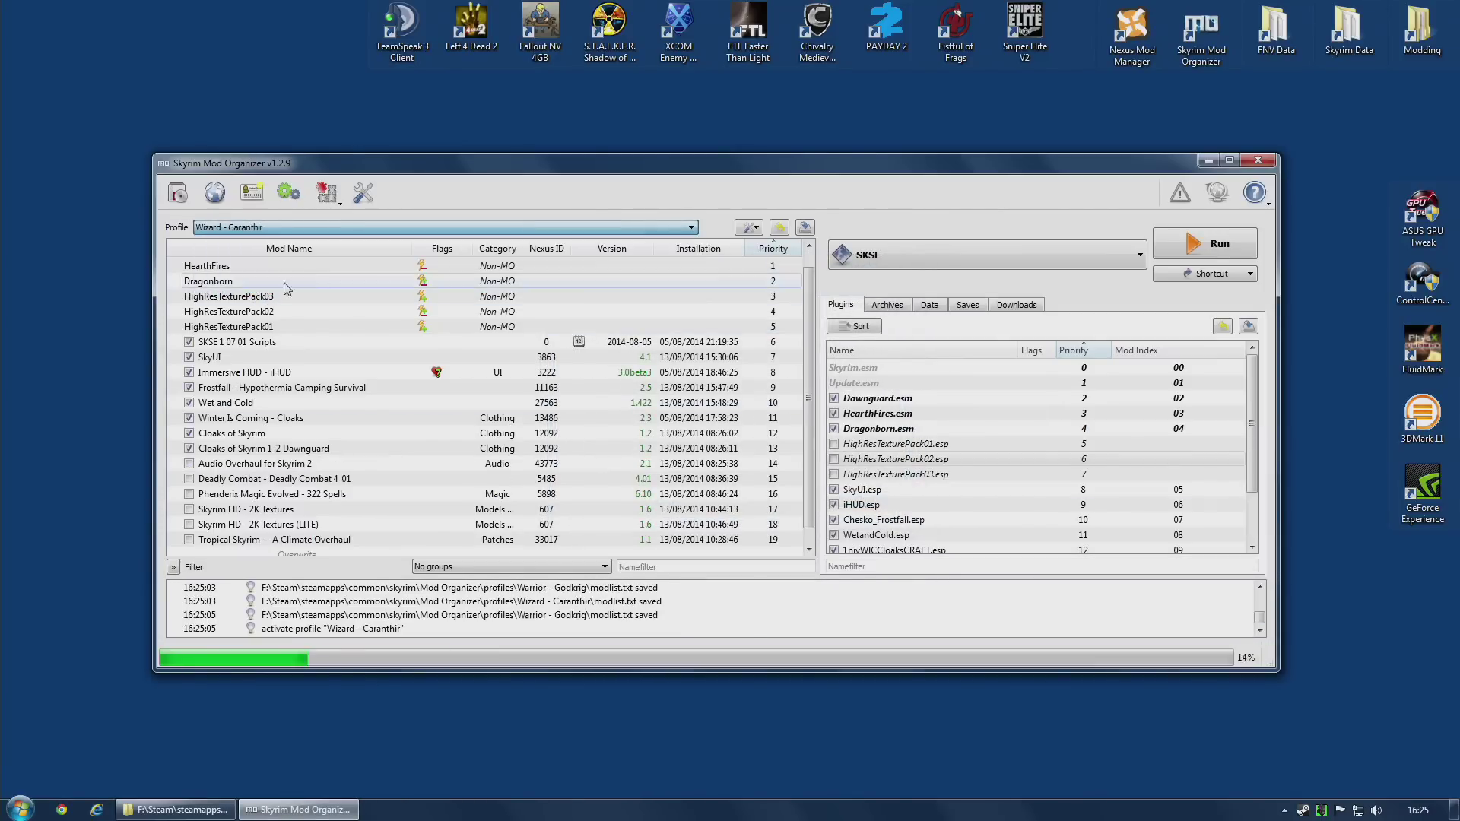
{"action": "left_click", "coordinate": [189, 494]}
{"action": "left_click_drag", "start_coordinate": [261, 495], "coordinate": [262, 460]}
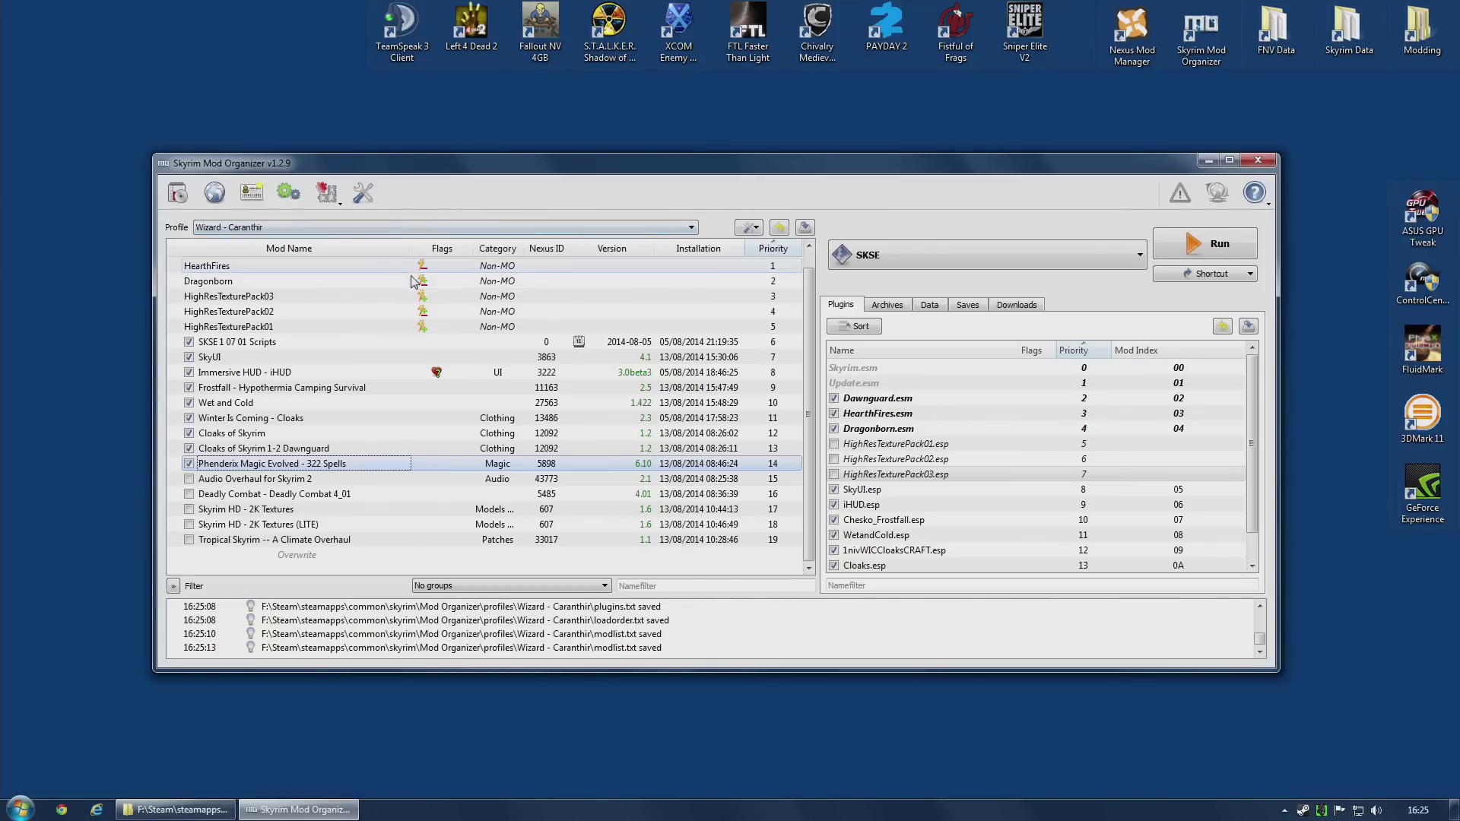
{"action": "left_click", "coordinate": [380, 228]}
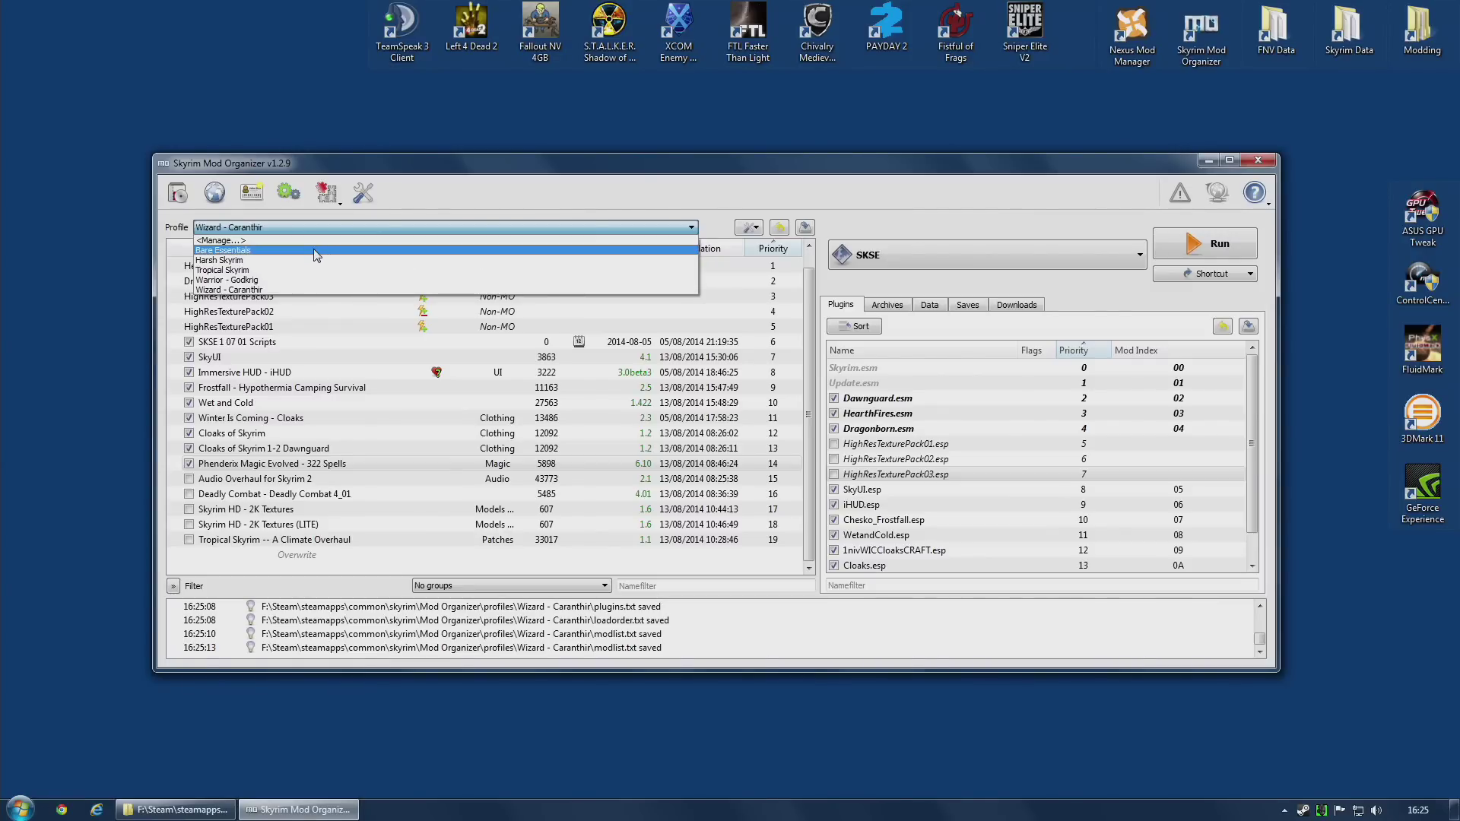
{"action": "left_click", "coordinate": [440, 201]}
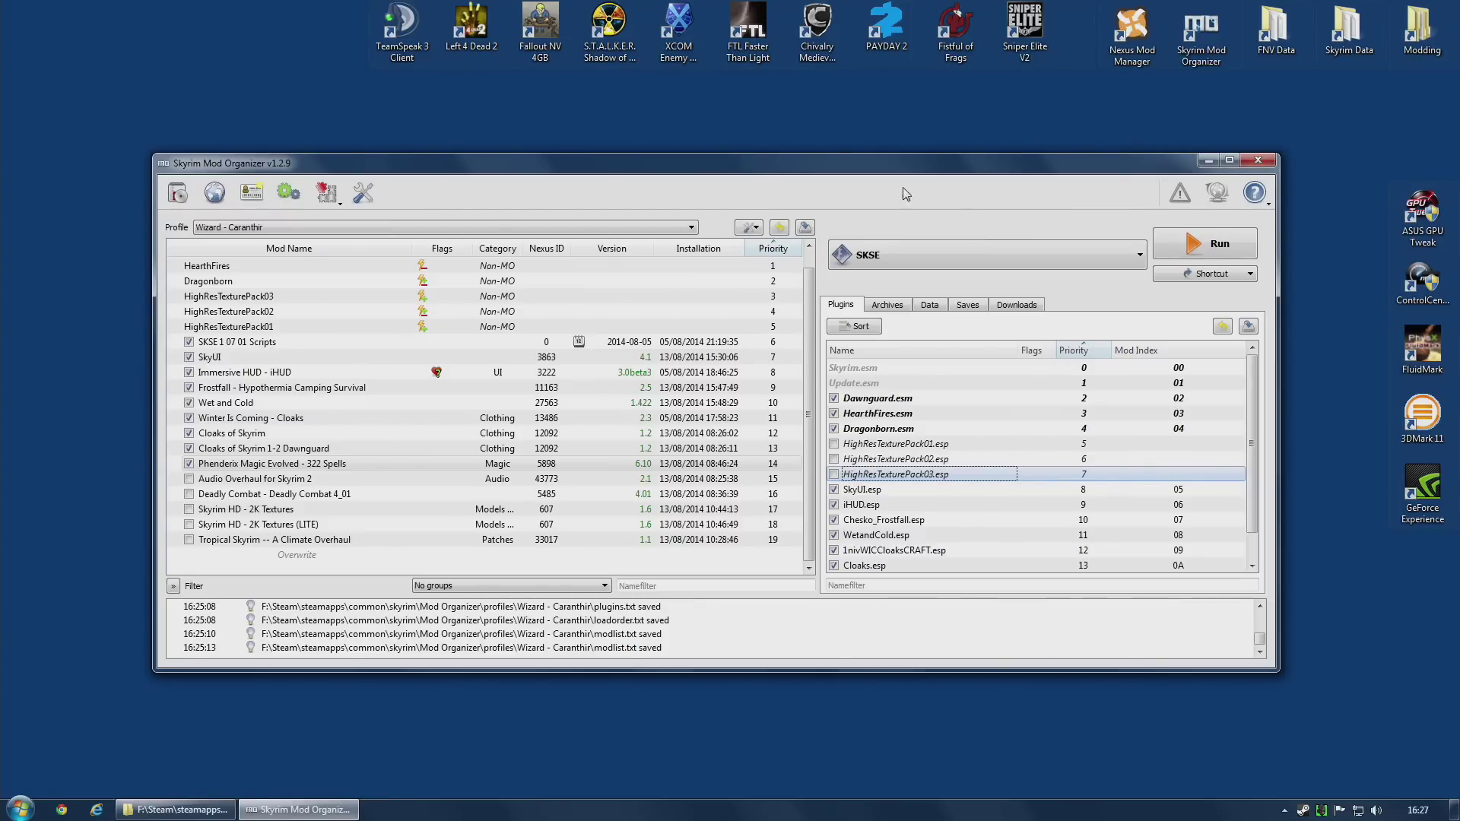
Browse the saved games available under the Wizard - Caranthir profile down to the end of the list
{"action": "left_click", "coordinate": [967, 305]}
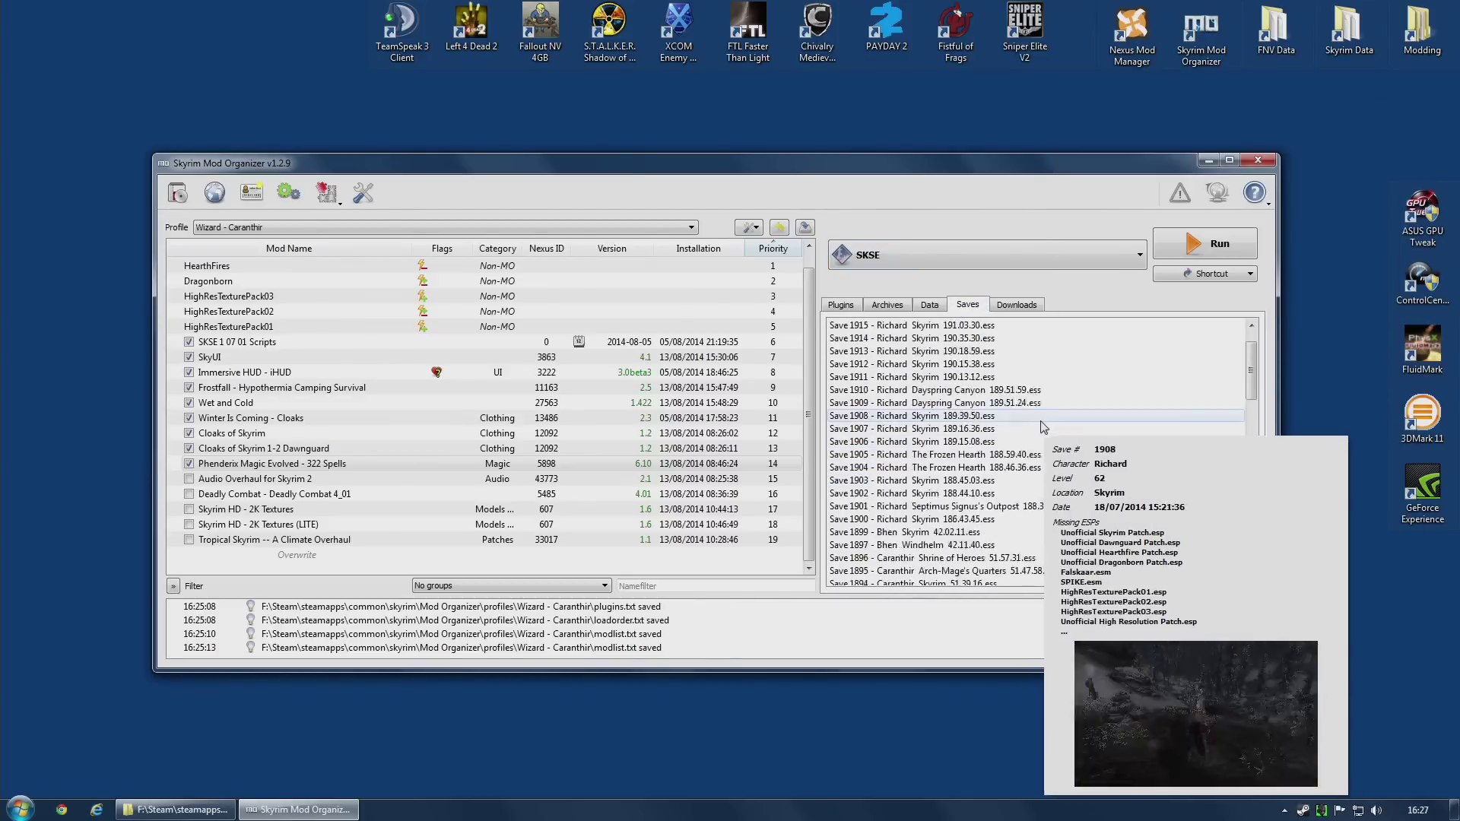
{"action": "scroll", "coordinate": [989, 422], "scroll_direction": "down", "scroll_amount": 13}
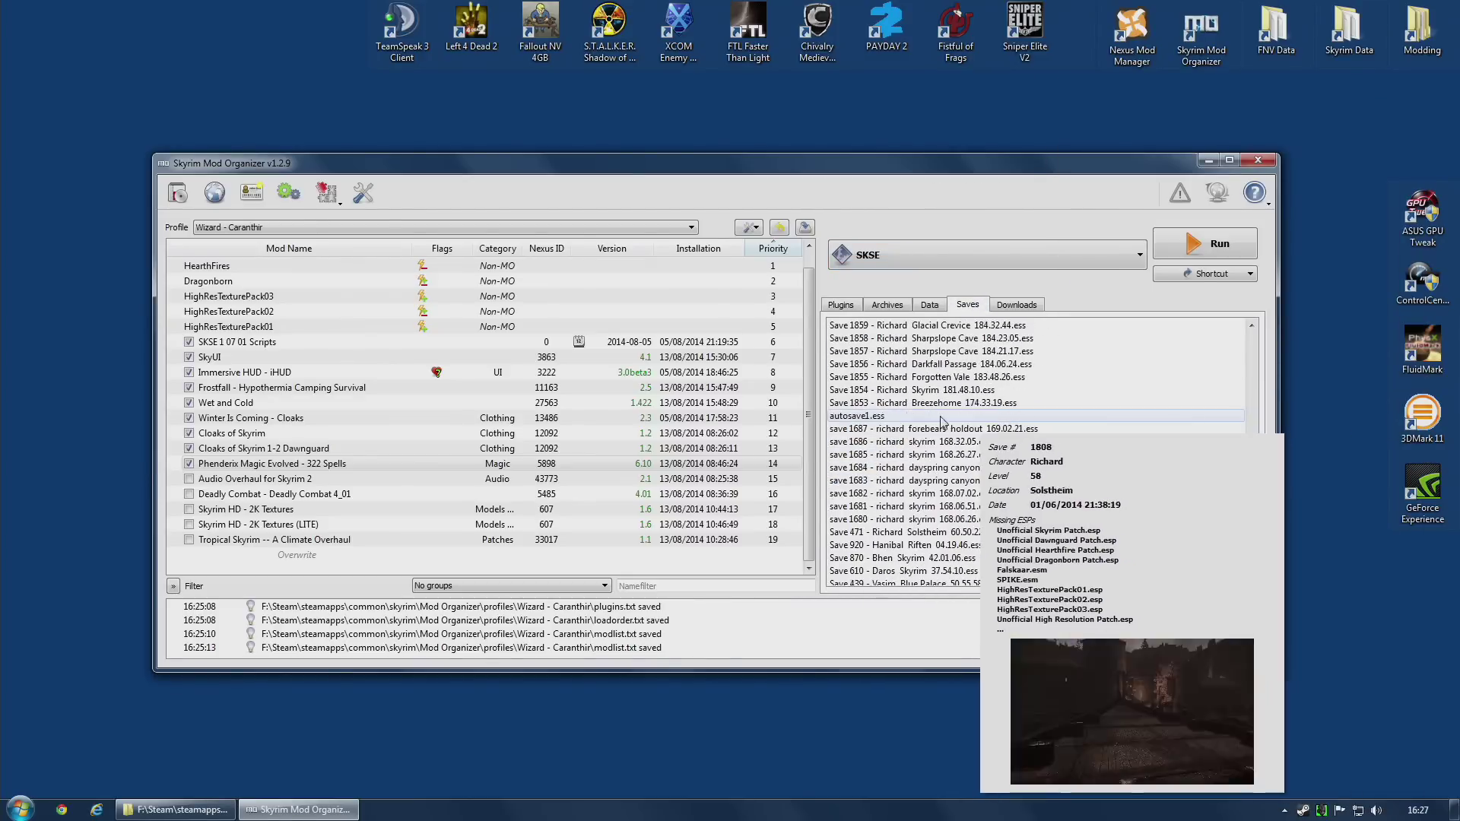
{"action": "scroll", "coordinate": [951, 415], "scroll_direction": "down", "scroll_amount": 8}
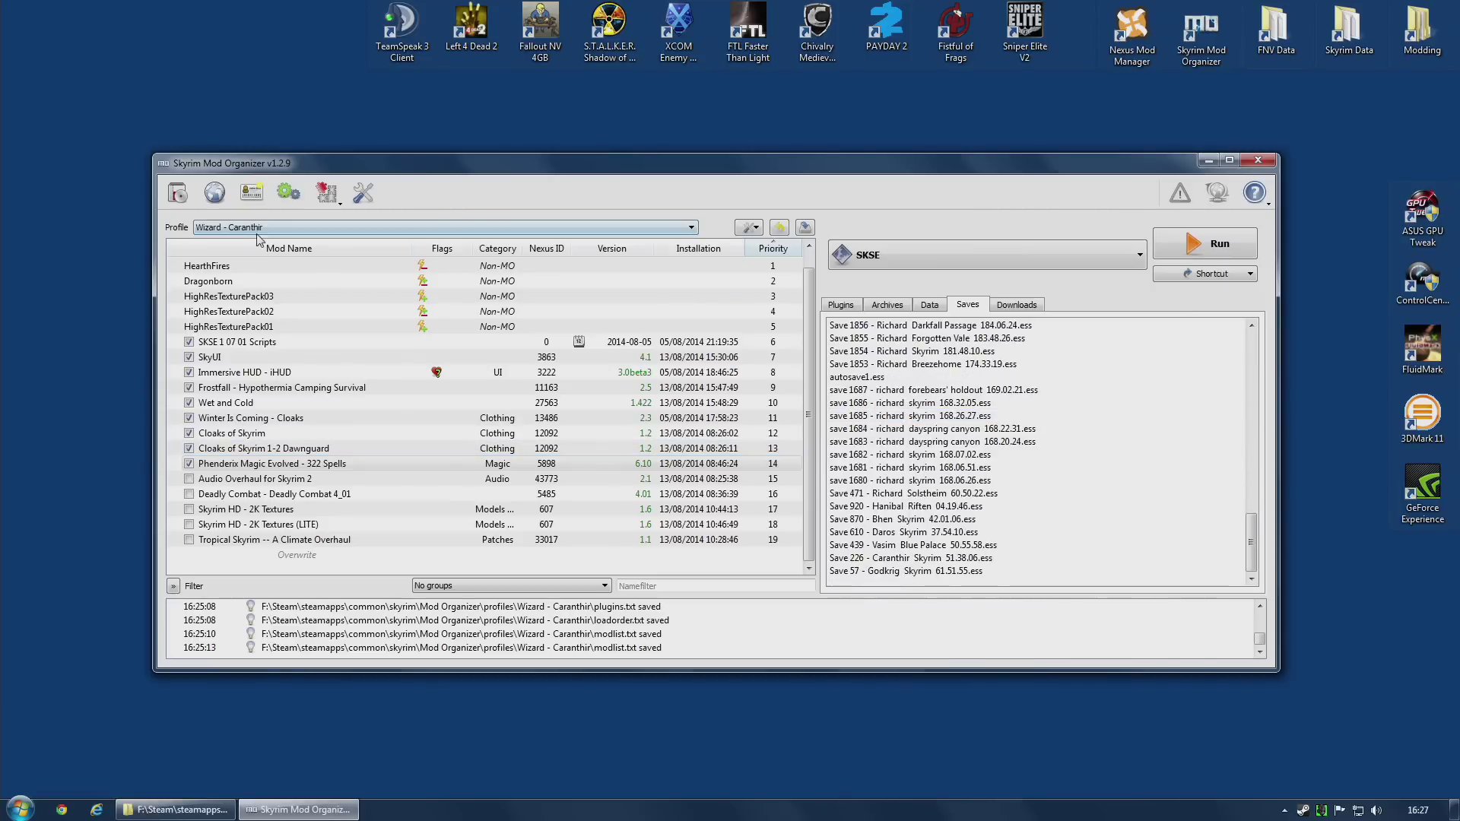
Switch to the Warrior - Godkrig profile and examine its saved games, checking the details of individual saves
{"action": "left_click", "coordinate": [248, 228]}
{"action": "left_click", "coordinate": [263, 281]}
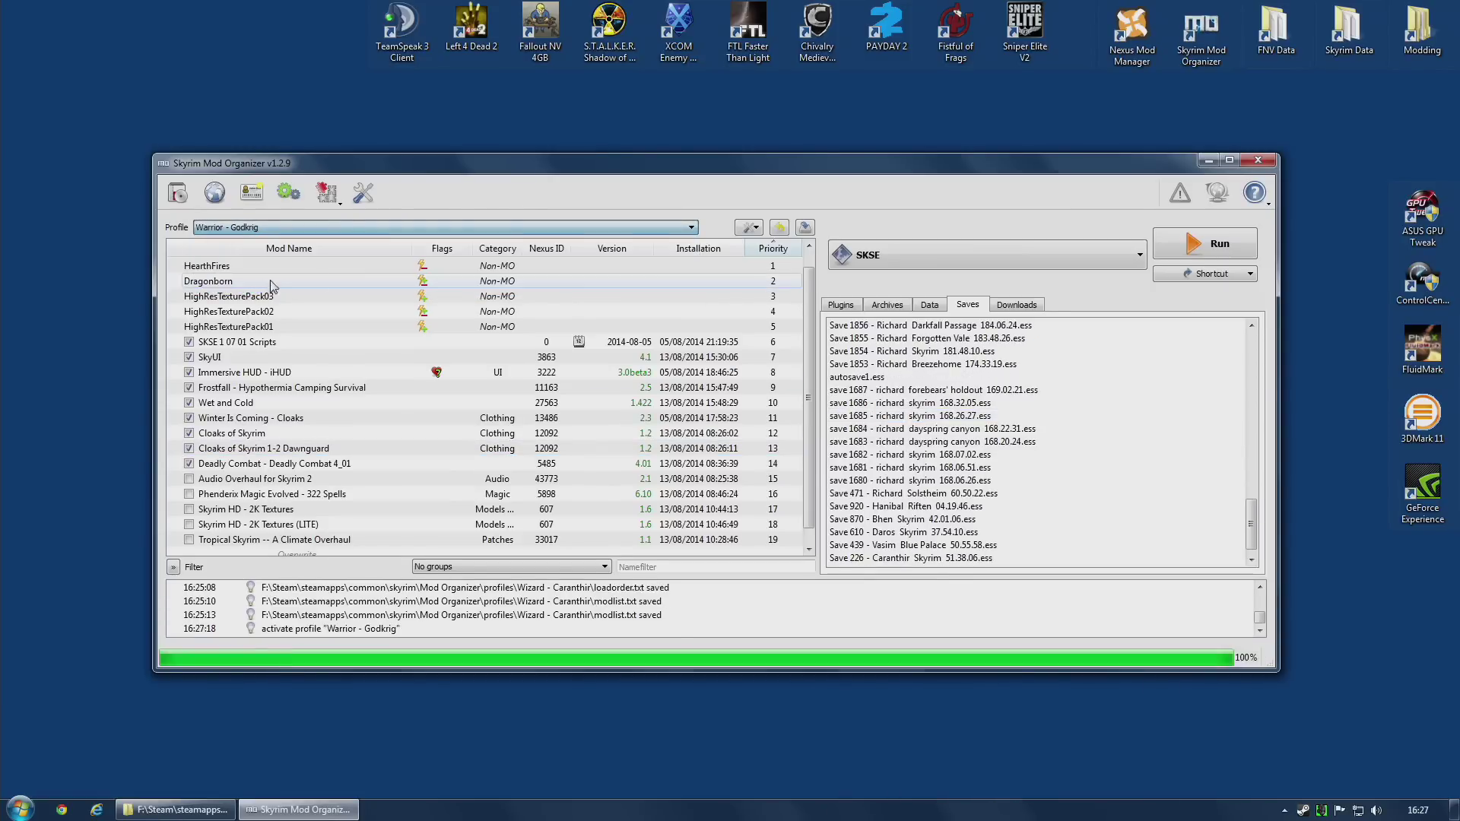
{"action": "mouse_move", "coordinate": [847, 442]}
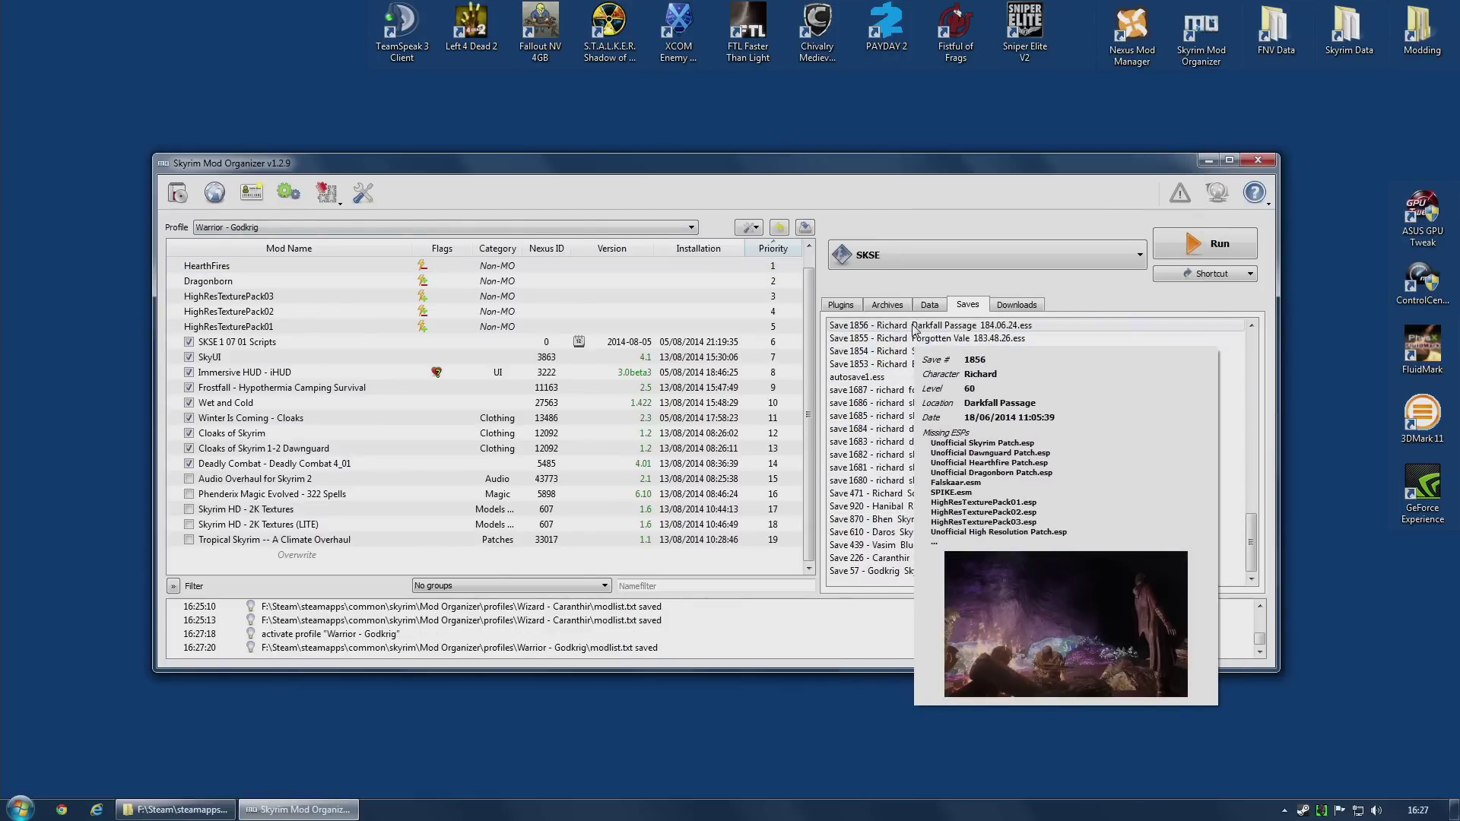
{"action": "mouse_move", "coordinate": [929, 580]}
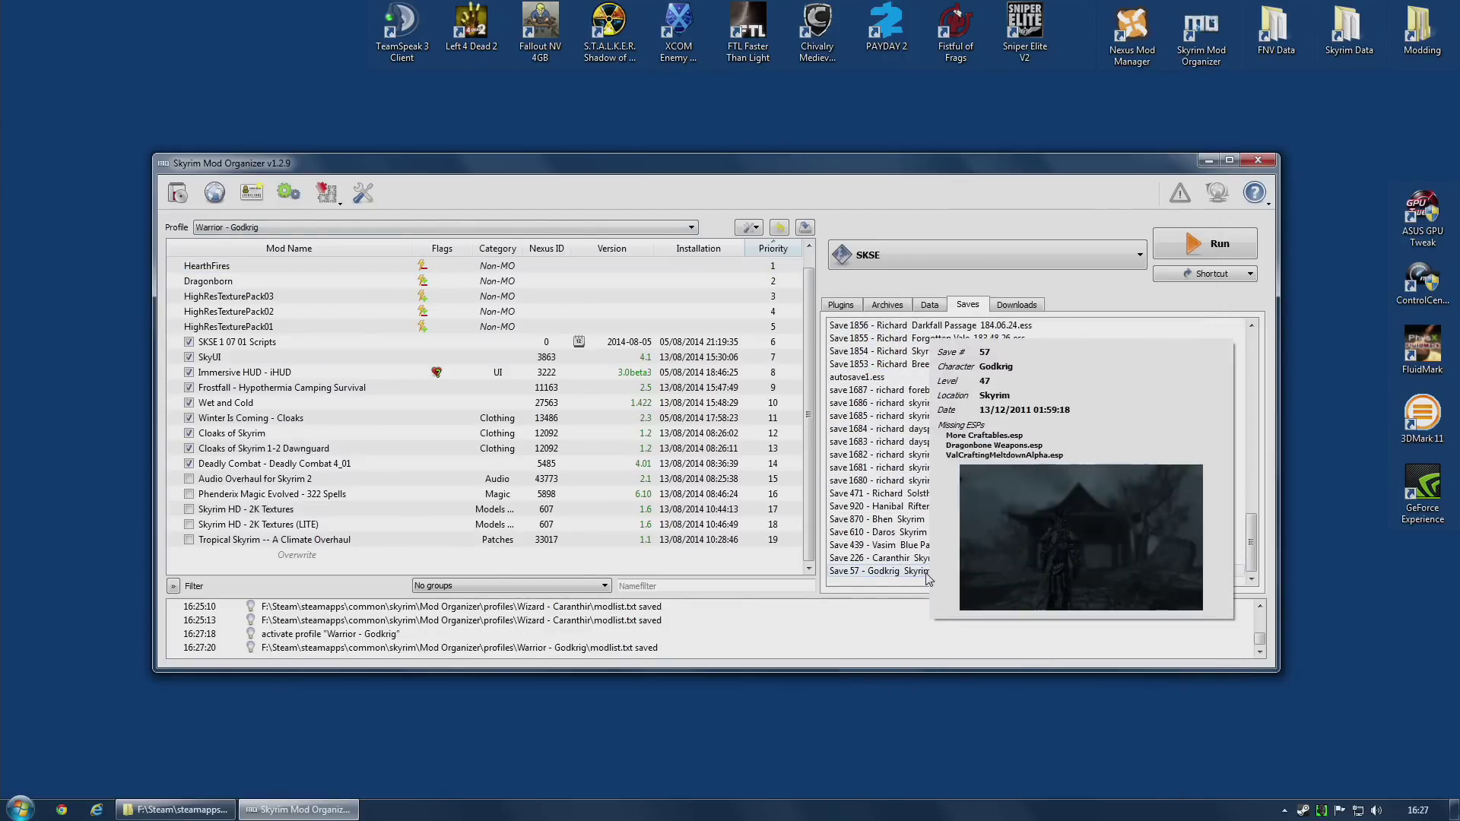
{"action": "mouse_move", "coordinate": [977, 418]}
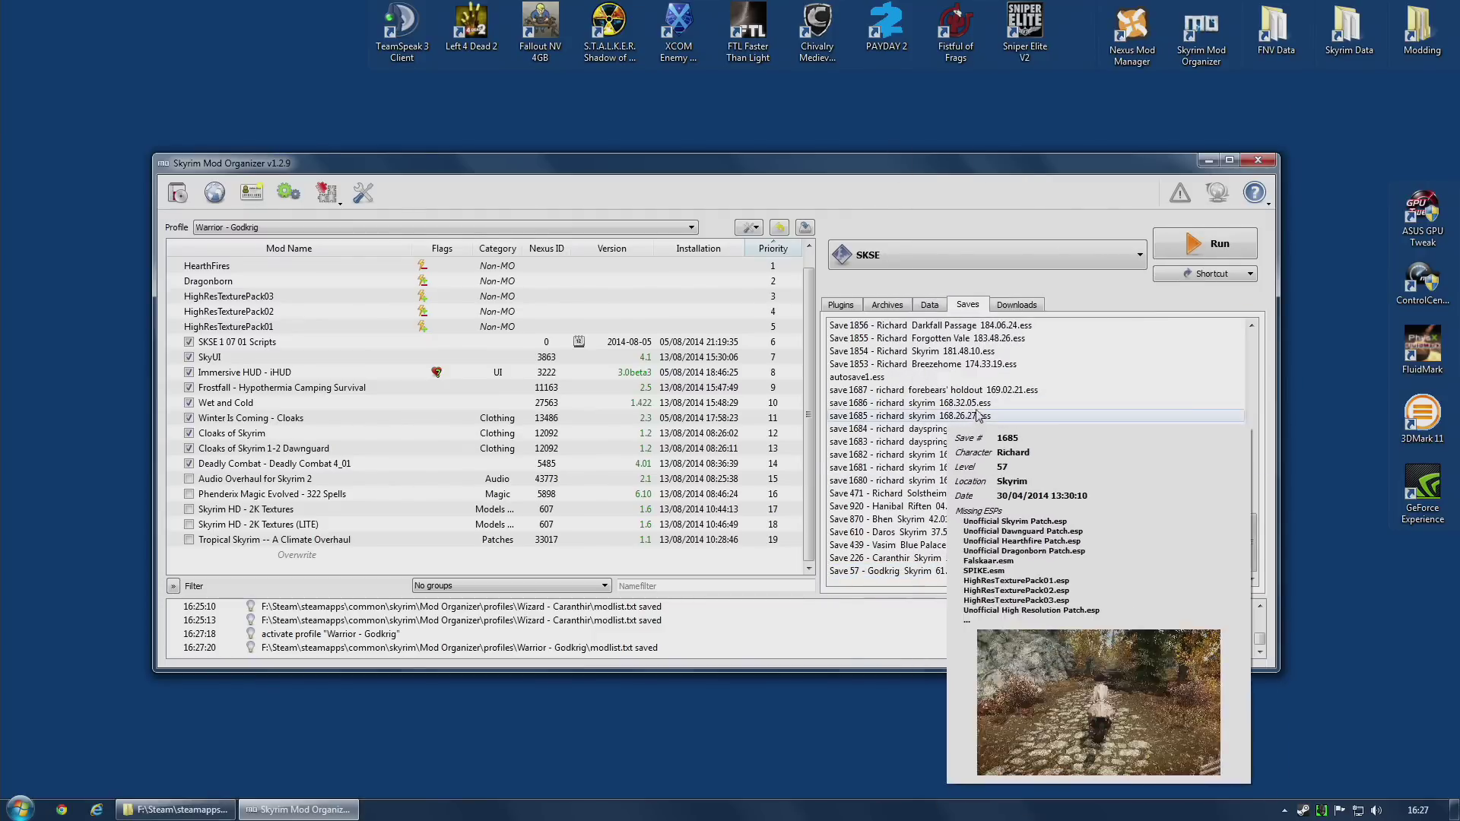
{"action": "scroll", "coordinate": [911, 512], "scroll_direction": "up", "scroll_amount": 10}
{"action": "mouse_move", "coordinate": [911, 513]}
{"action": "scroll", "coordinate": [911, 513], "scroll_direction": "up", "scroll_amount": 2}
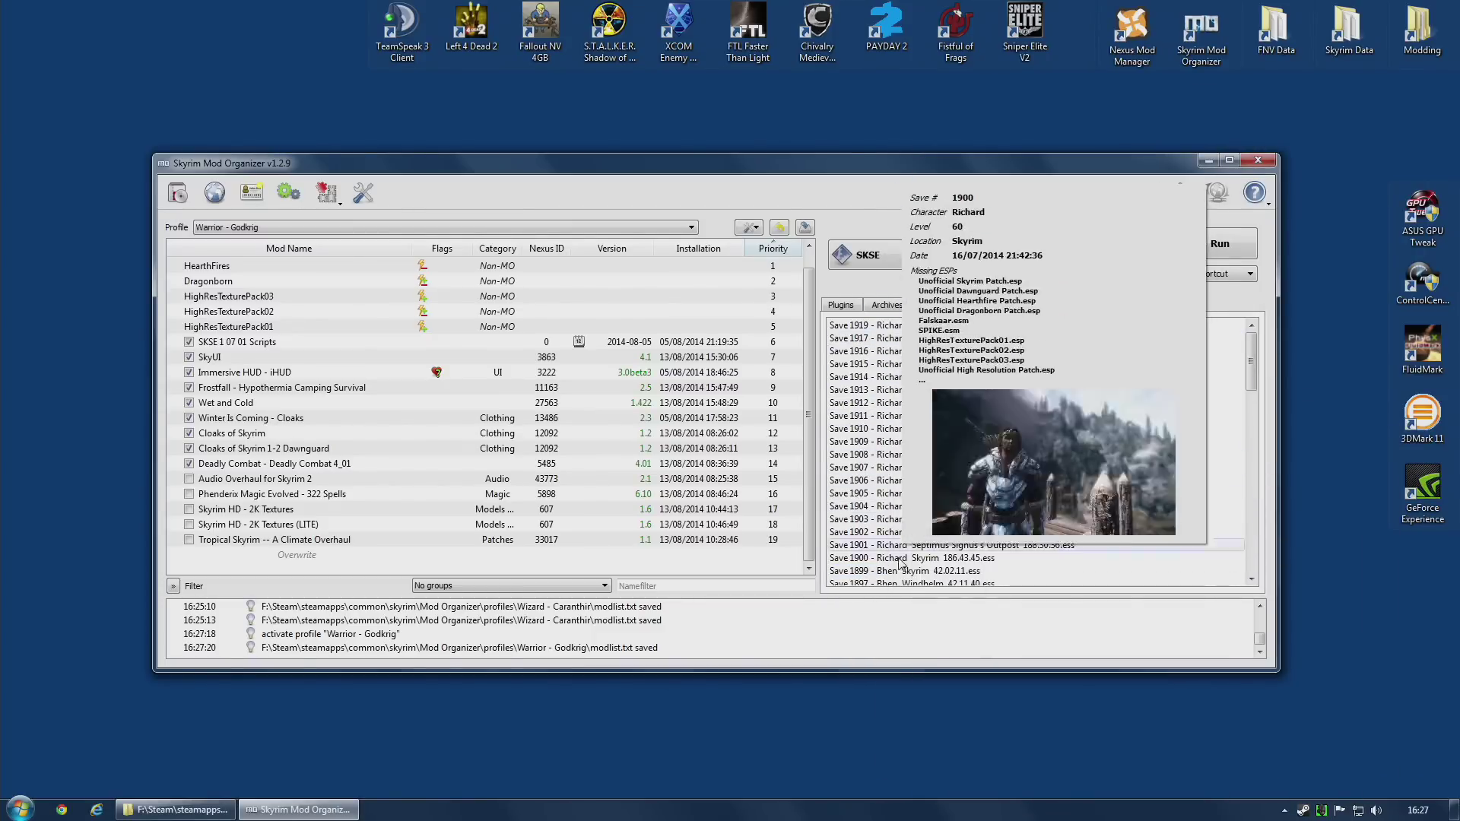
{"action": "mouse_move", "coordinate": [958, 499]}
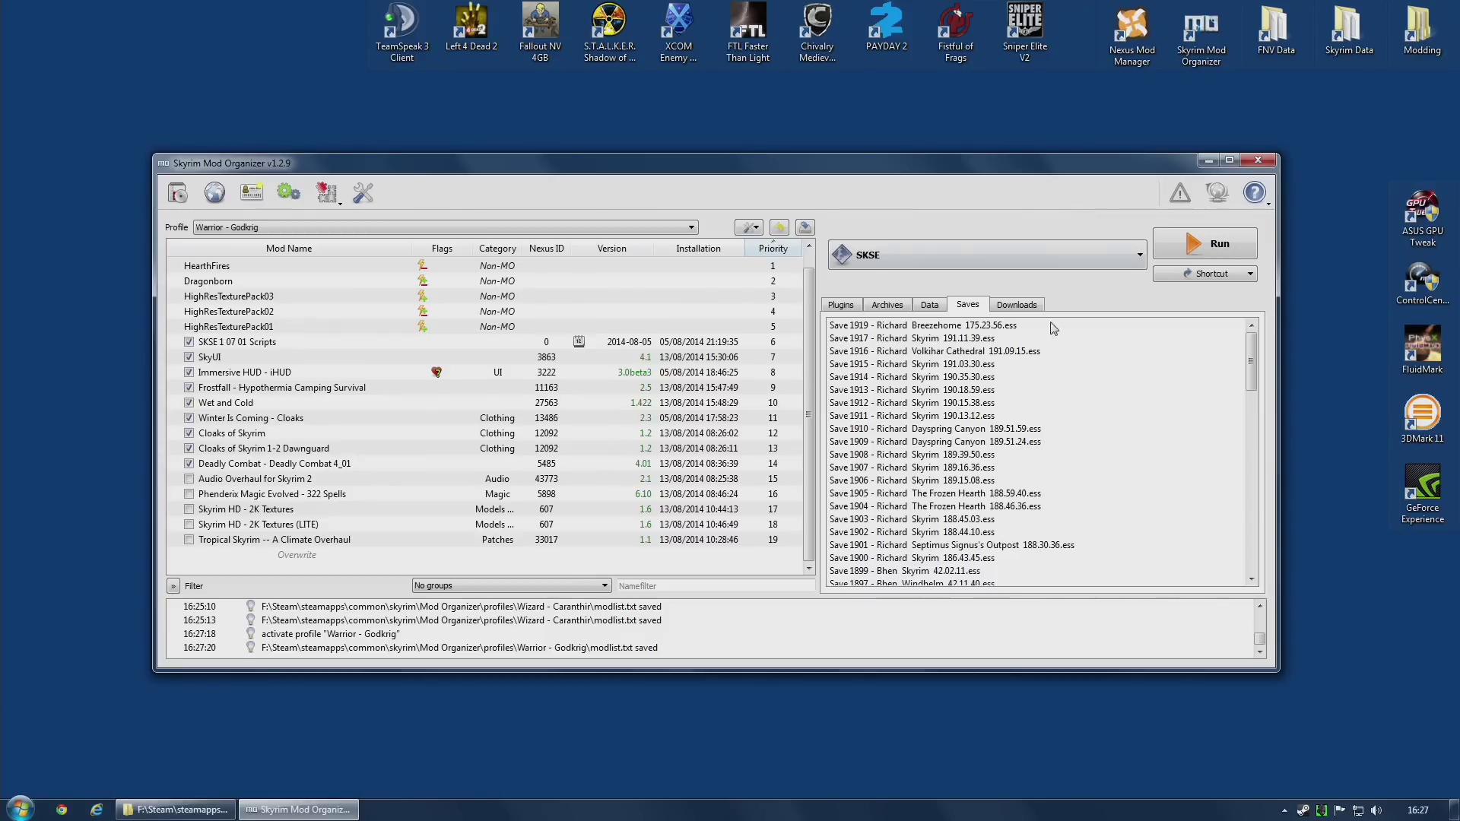
{"action": "mouse_move", "coordinate": [989, 330]}
{"action": "scroll", "coordinate": [989, 334], "scroll_direction": "down", "scroll_amount": 18}
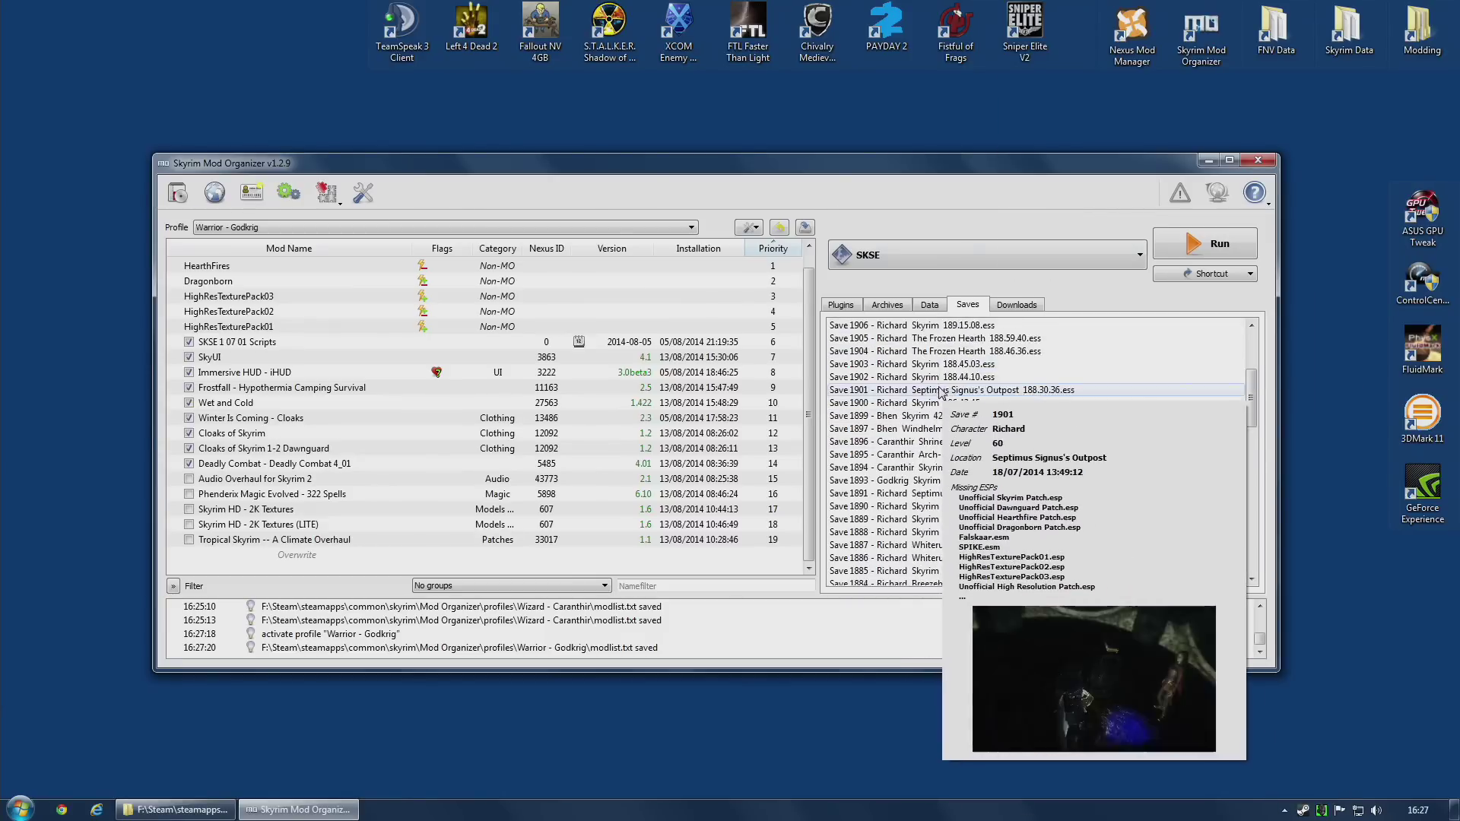
Launch the game through SKSE and look through its loadable saves down to save 057
{"action": "left_click", "coordinate": [1210, 244]}
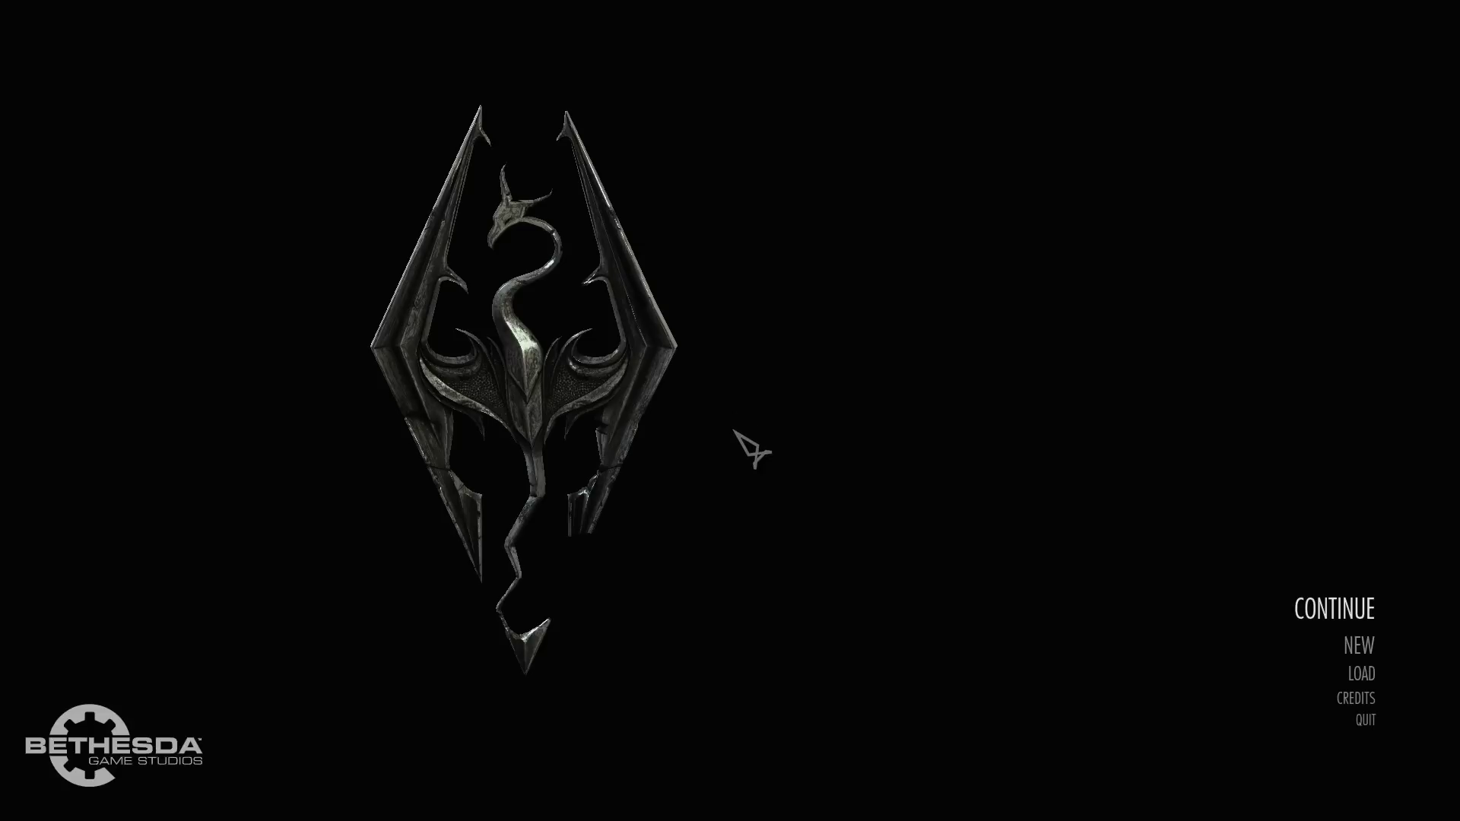
{"action": "left_click", "coordinate": [1316, 677]}
{"action": "scroll", "coordinate": [989, 517], "scroll_direction": "down", "scroll_amount": 20}
{"action": "scroll", "coordinate": [1050, 547], "scroll_direction": "down", "scroll_amount": 15}
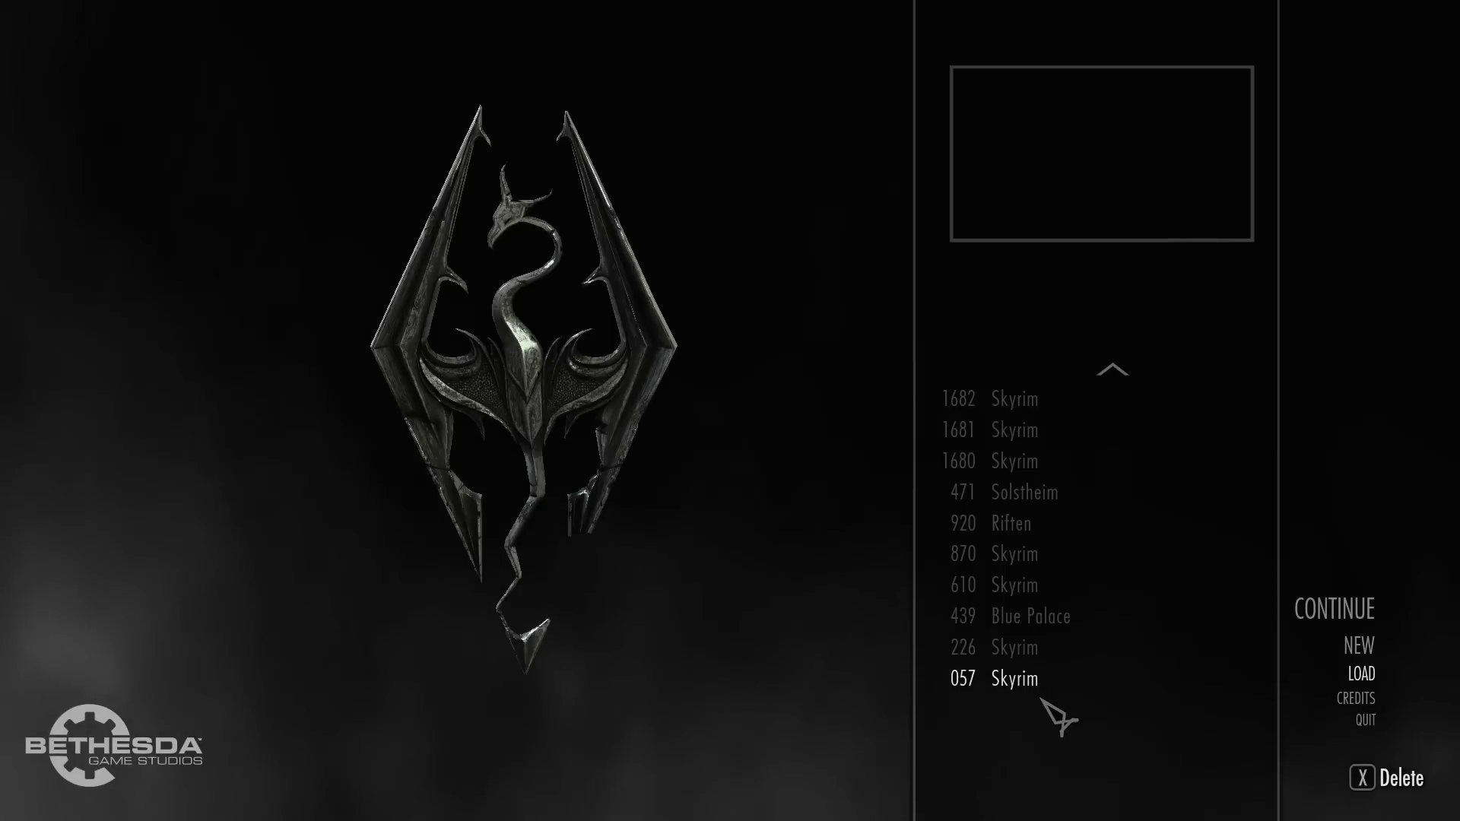
{"action": "mouse_move", "coordinate": [1037, 689]}
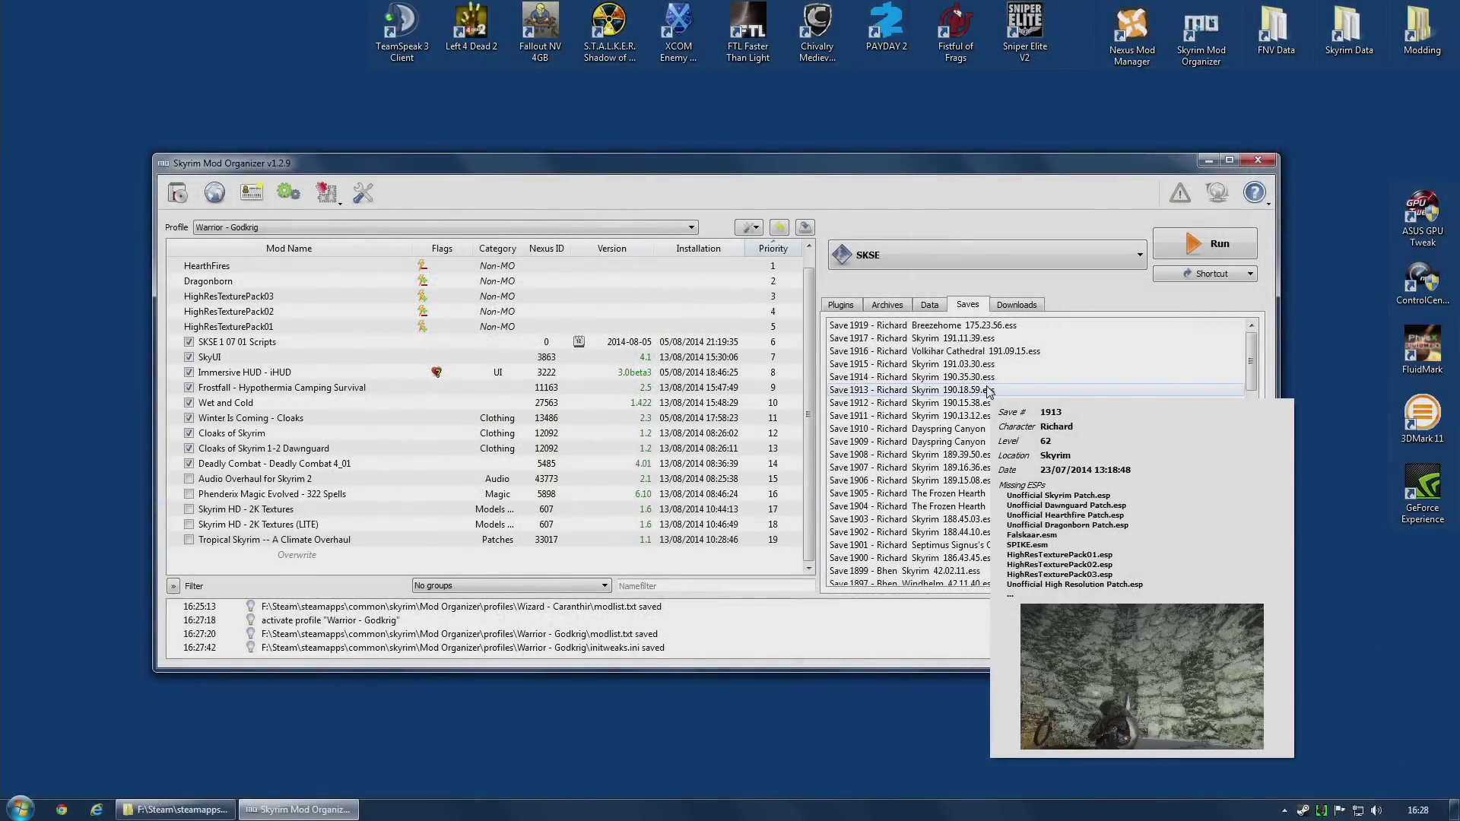
Enable local savegames for the Warrior - Godkrig profile and close the profile manager
{"action": "left_click", "coordinate": [251, 193]}
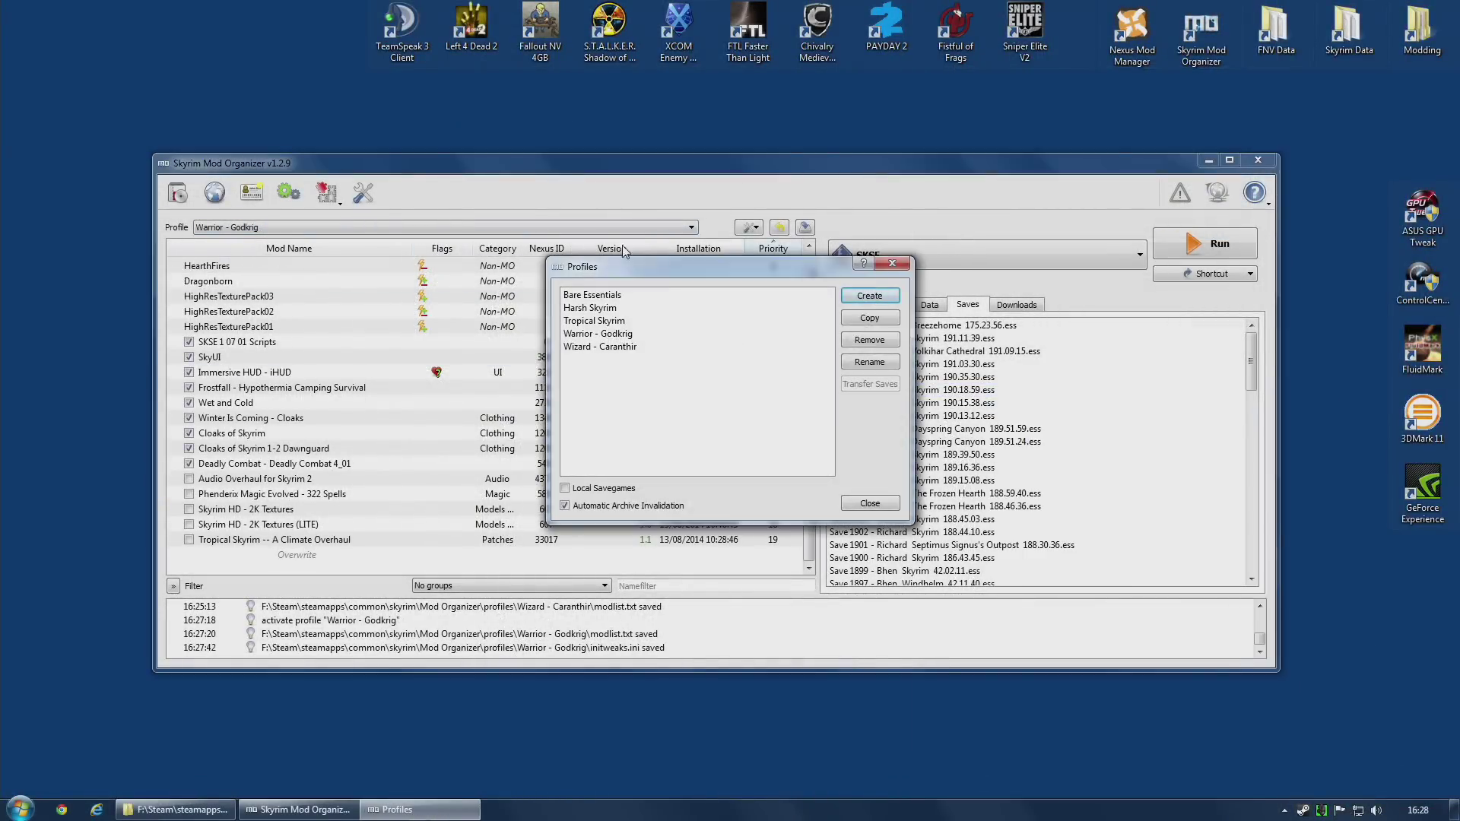
{"action": "left_click", "coordinate": [617, 336]}
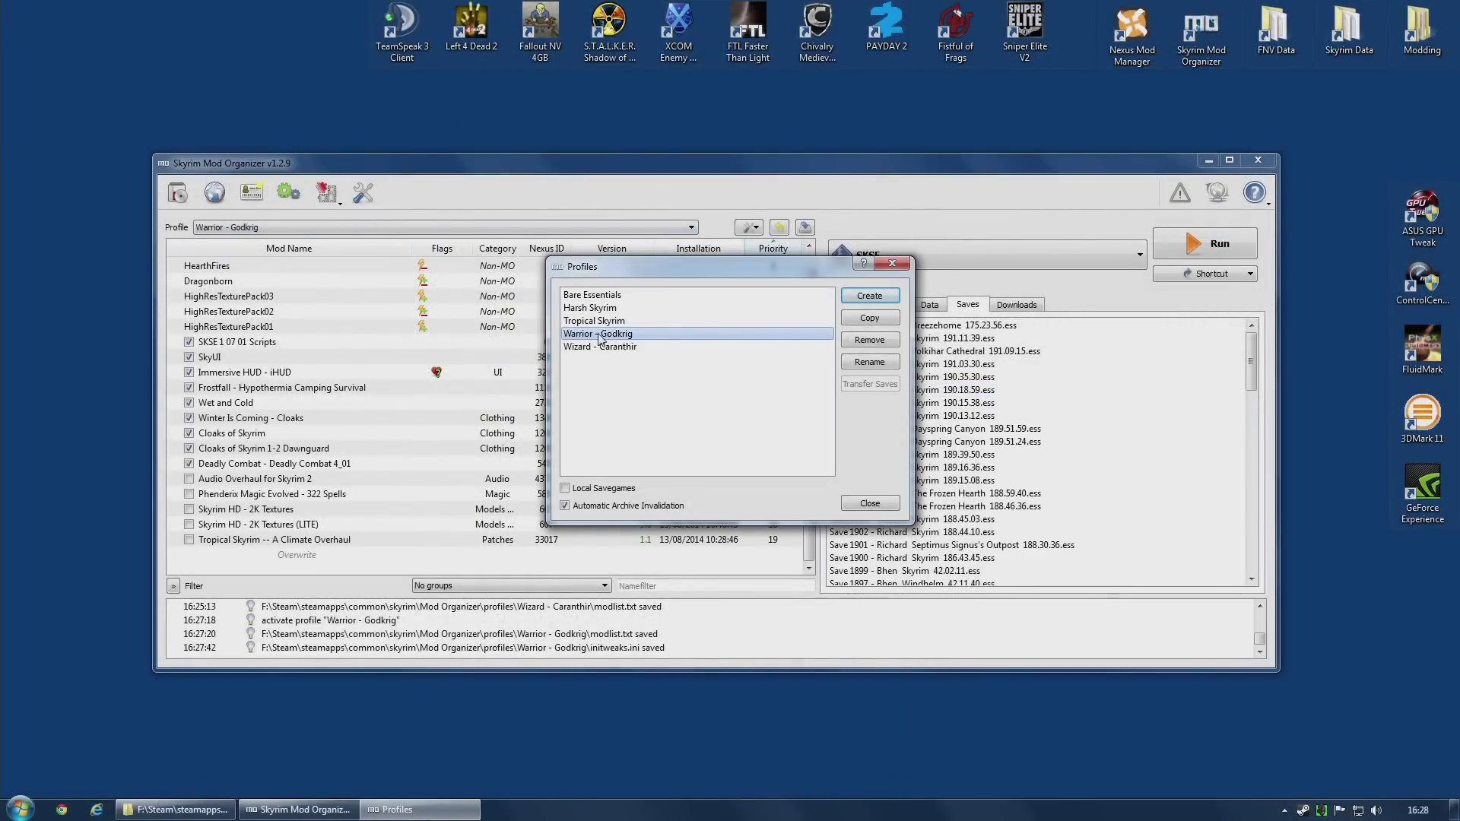
{"action": "left_click", "coordinate": [565, 489]}
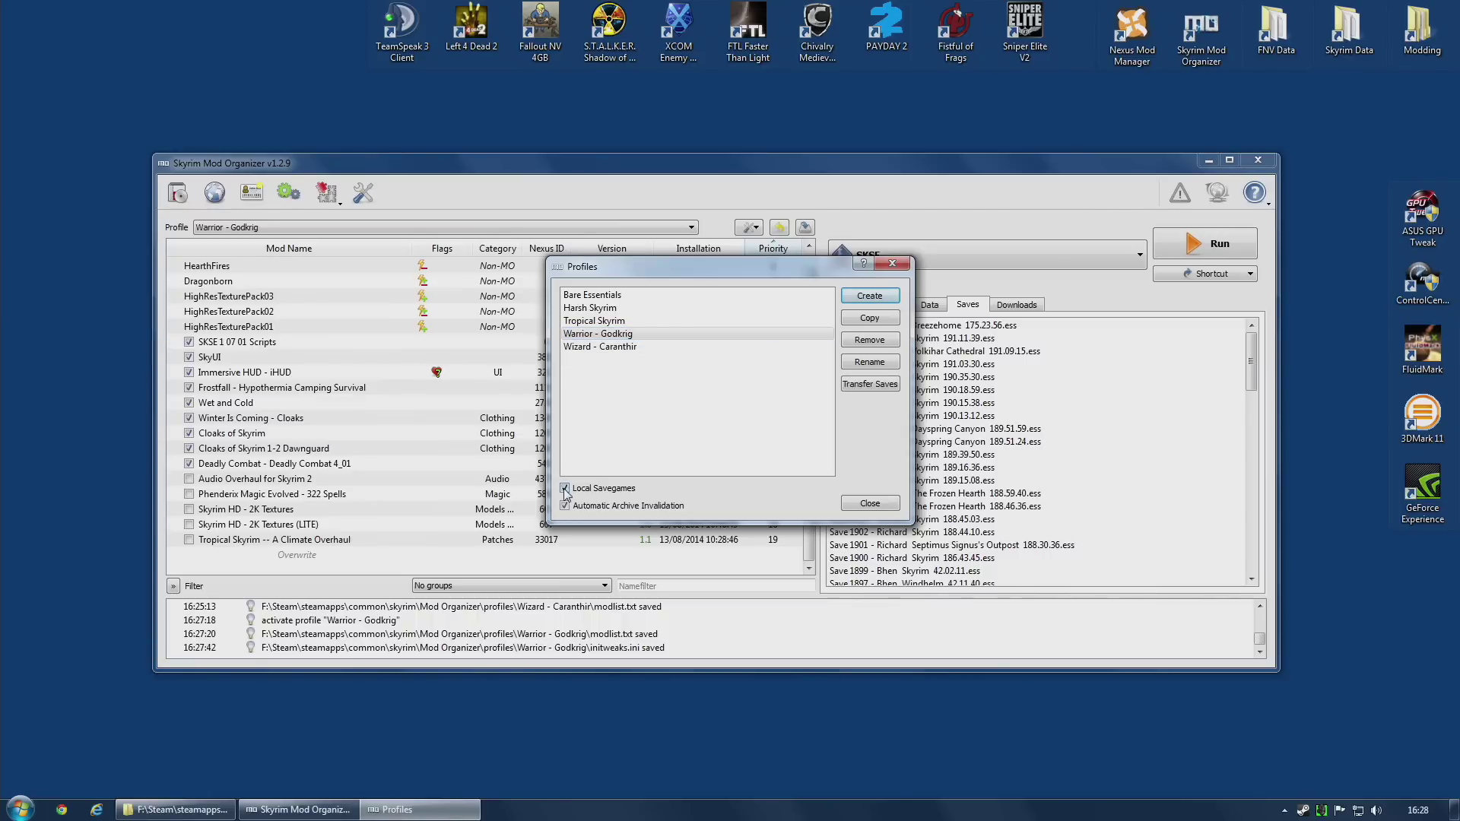
{"action": "left_click", "coordinate": [869, 503]}
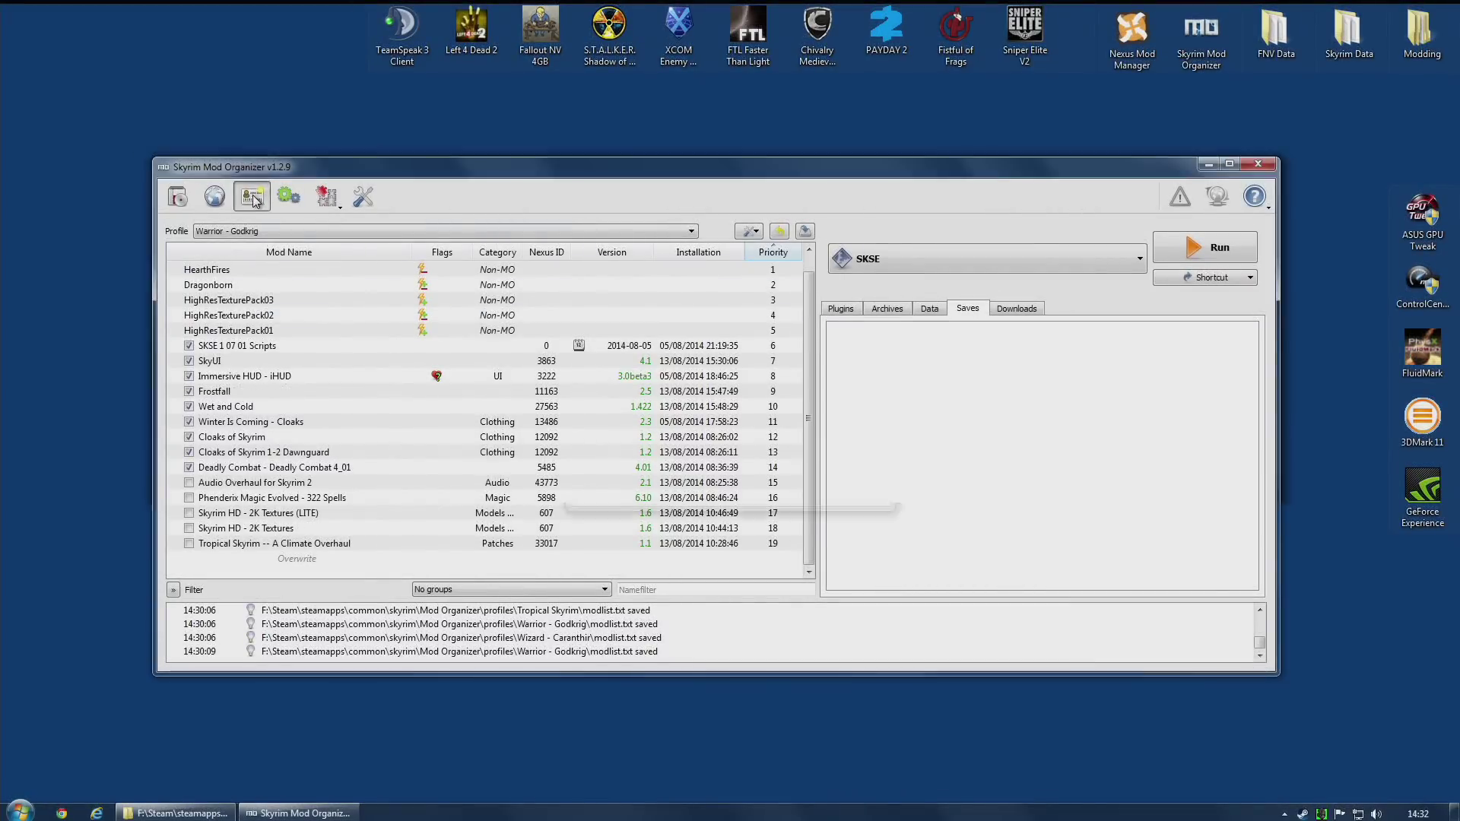
Compare the savegame settings of the Bare Essentials, Harsh Skyrim, Tropical Skyrim and Warrior - Godkrig profiles
{"action": "left_click", "coordinate": [252, 198]}
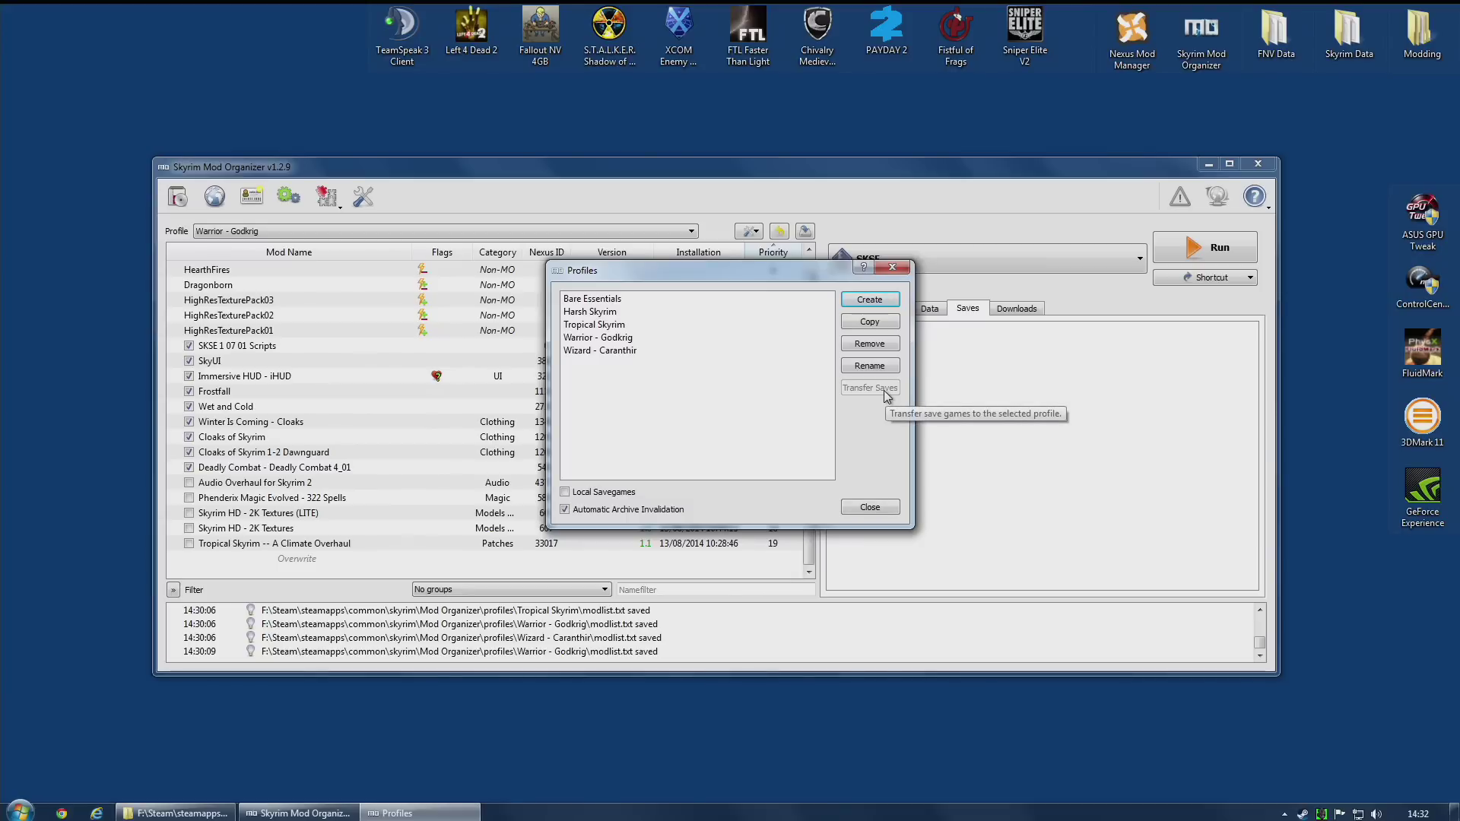
{"action": "left_click", "coordinate": [609, 299]}
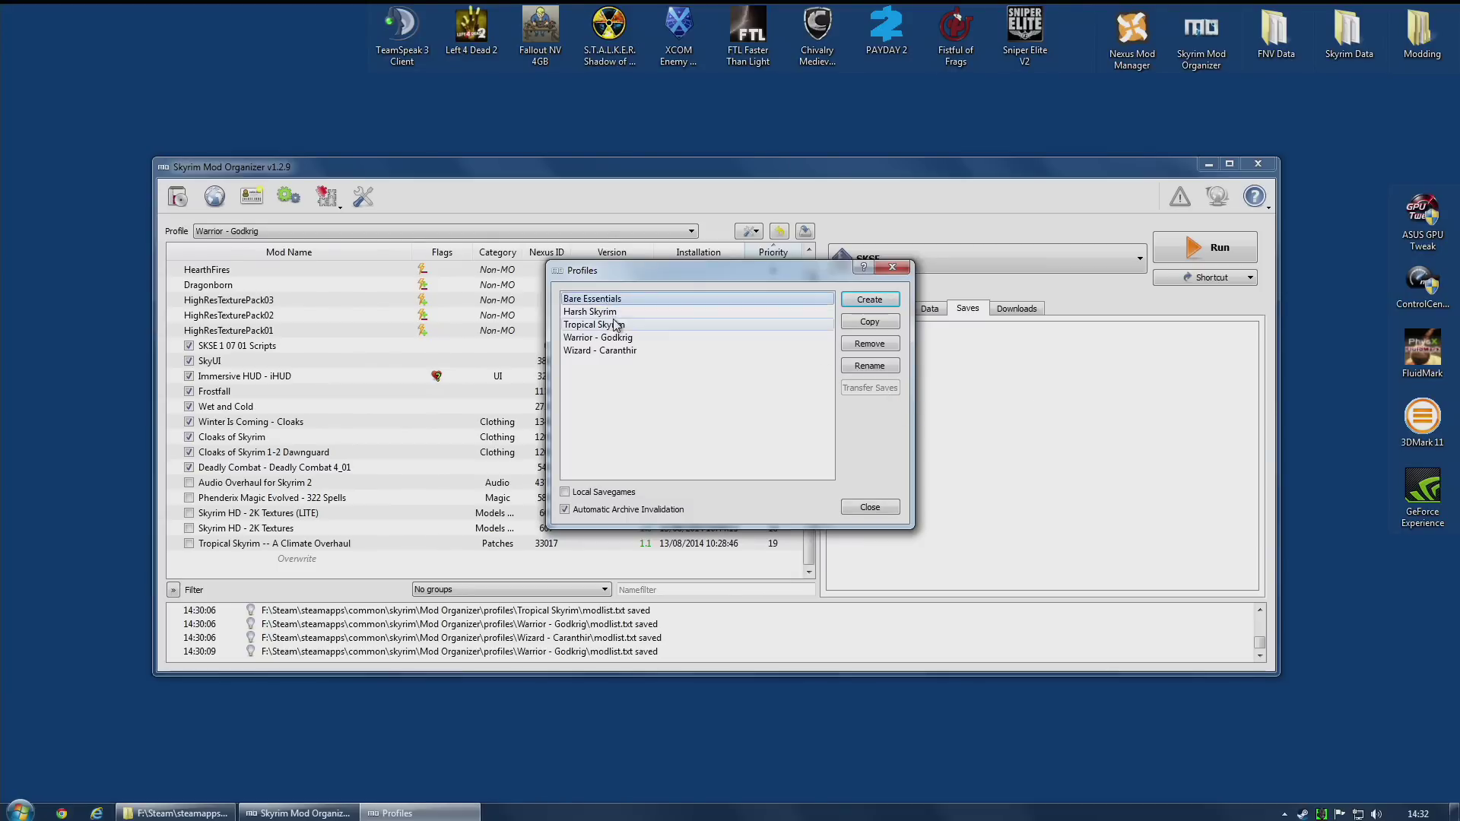
{"action": "left_click", "coordinate": [613, 312]}
{"action": "left_click", "coordinate": [617, 327]}
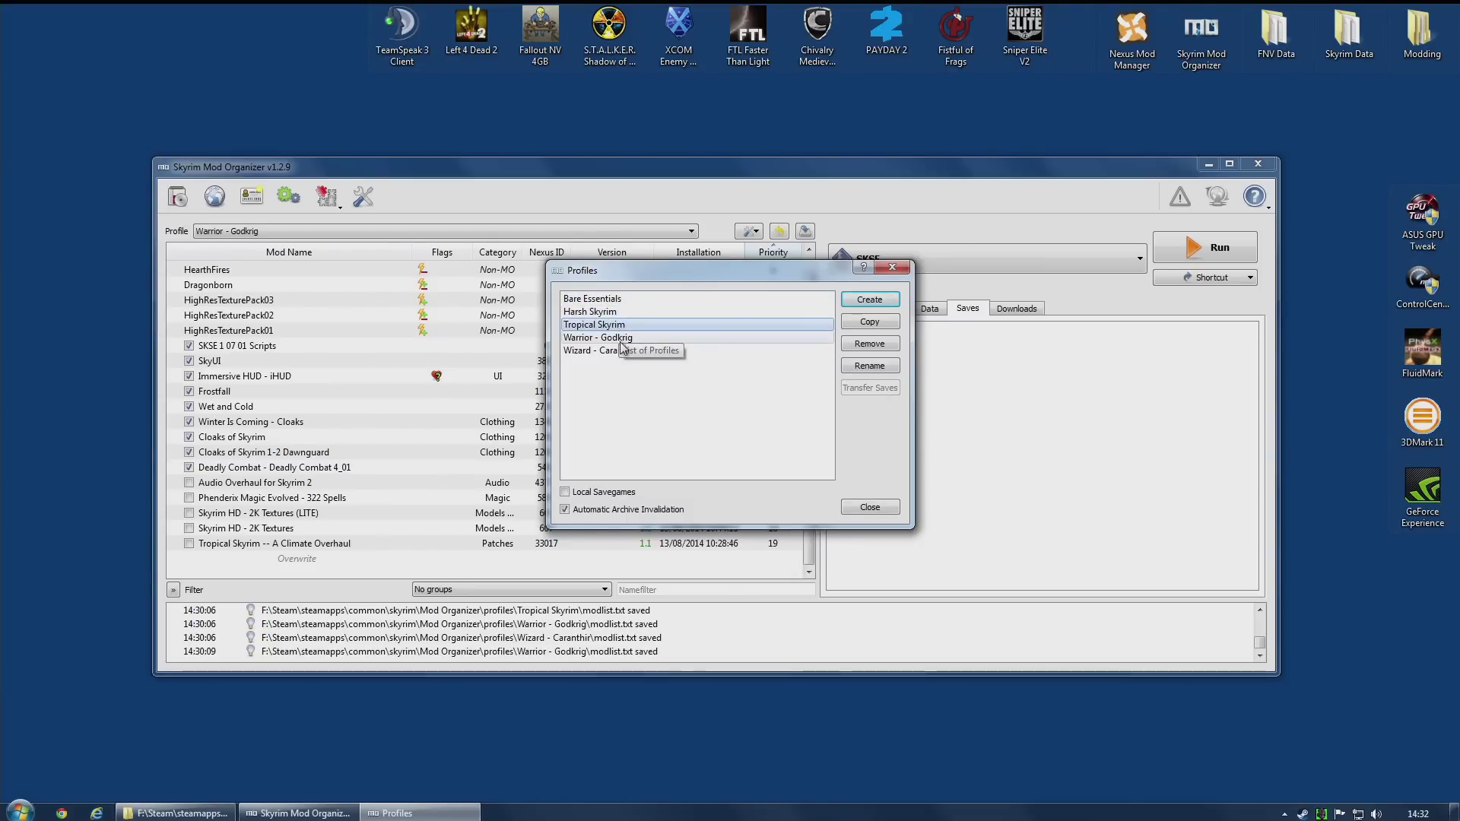
{"action": "left_click", "coordinate": [624, 340]}
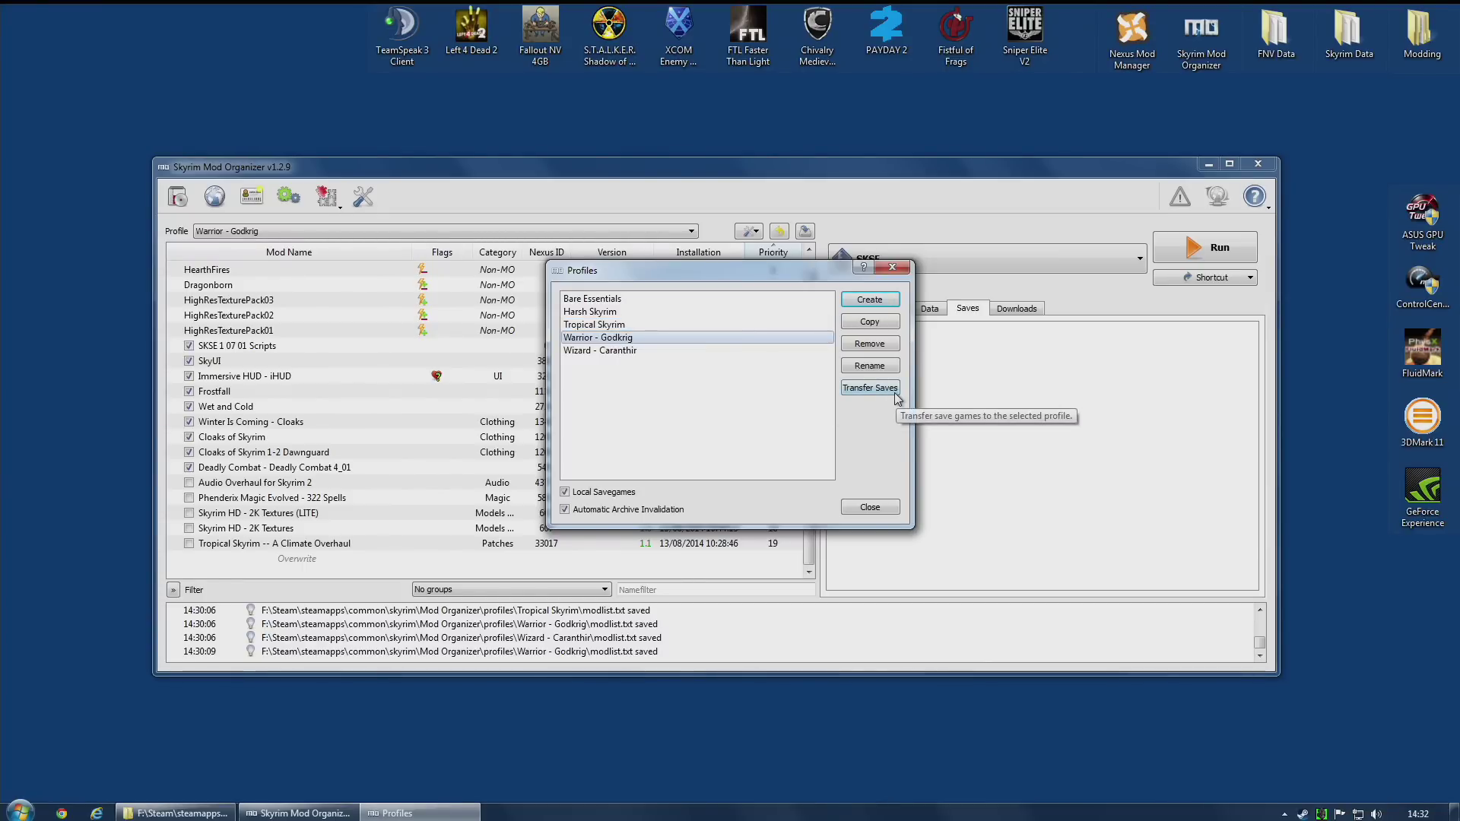
Copy all of Godkrig's global saves into the Warrior - Godkrig profile and check the details of save 57
{"action": "left_click", "coordinate": [870, 387]}
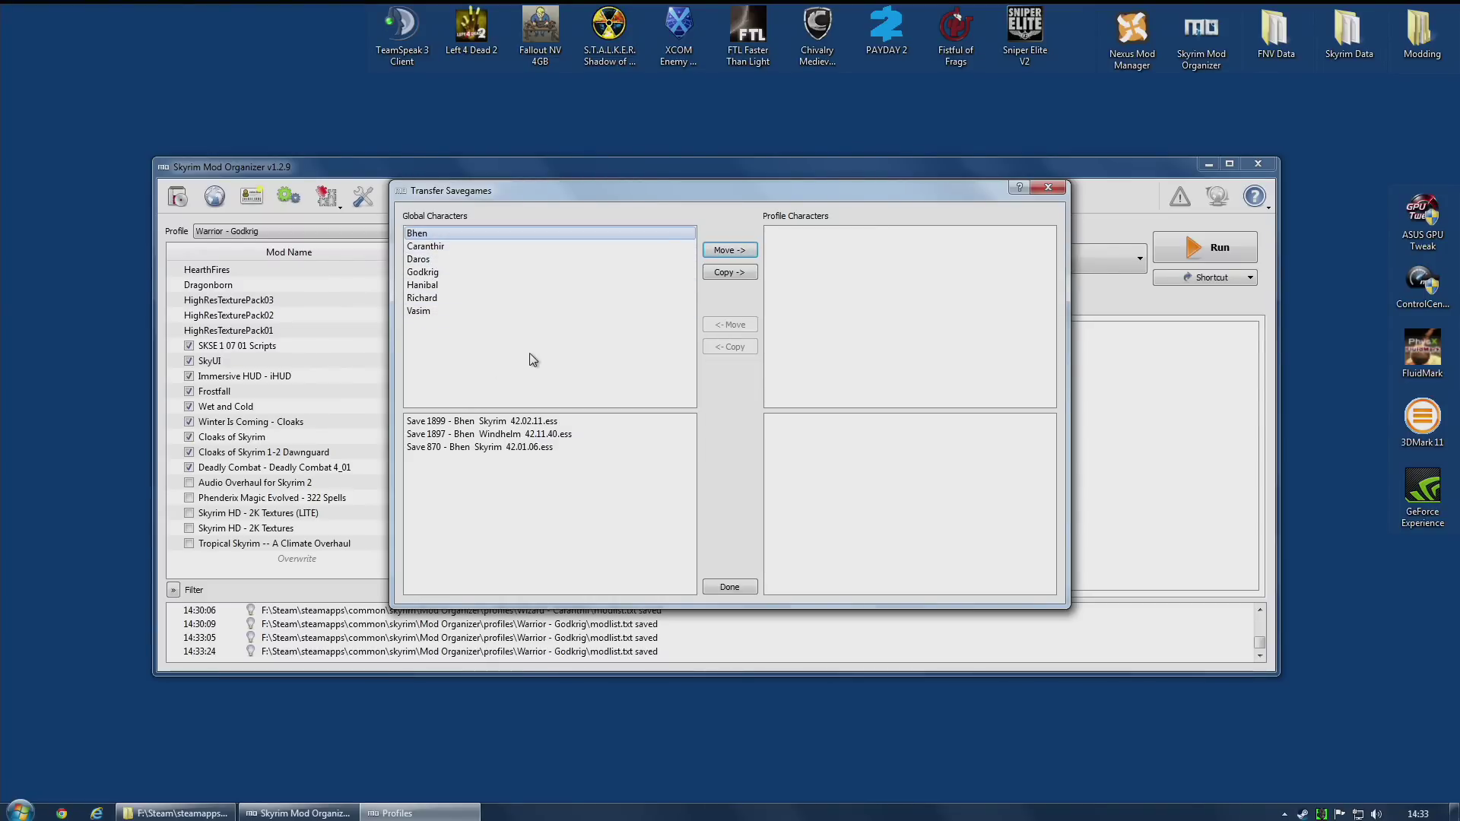
{"action": "left_click", "coordinate": [432, 274]}
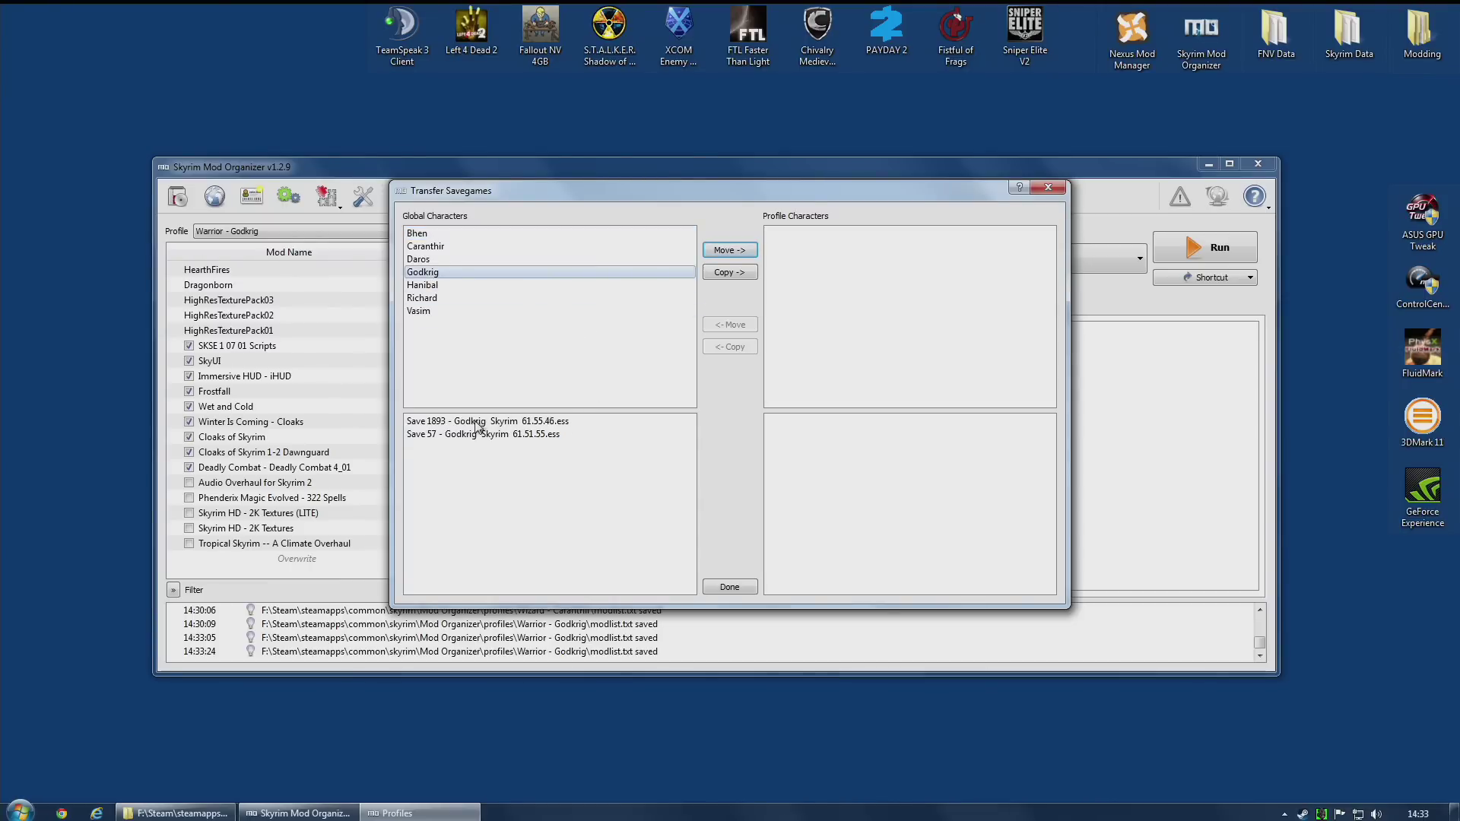
{"action": "left_click", "coordinate": [468, 440]}
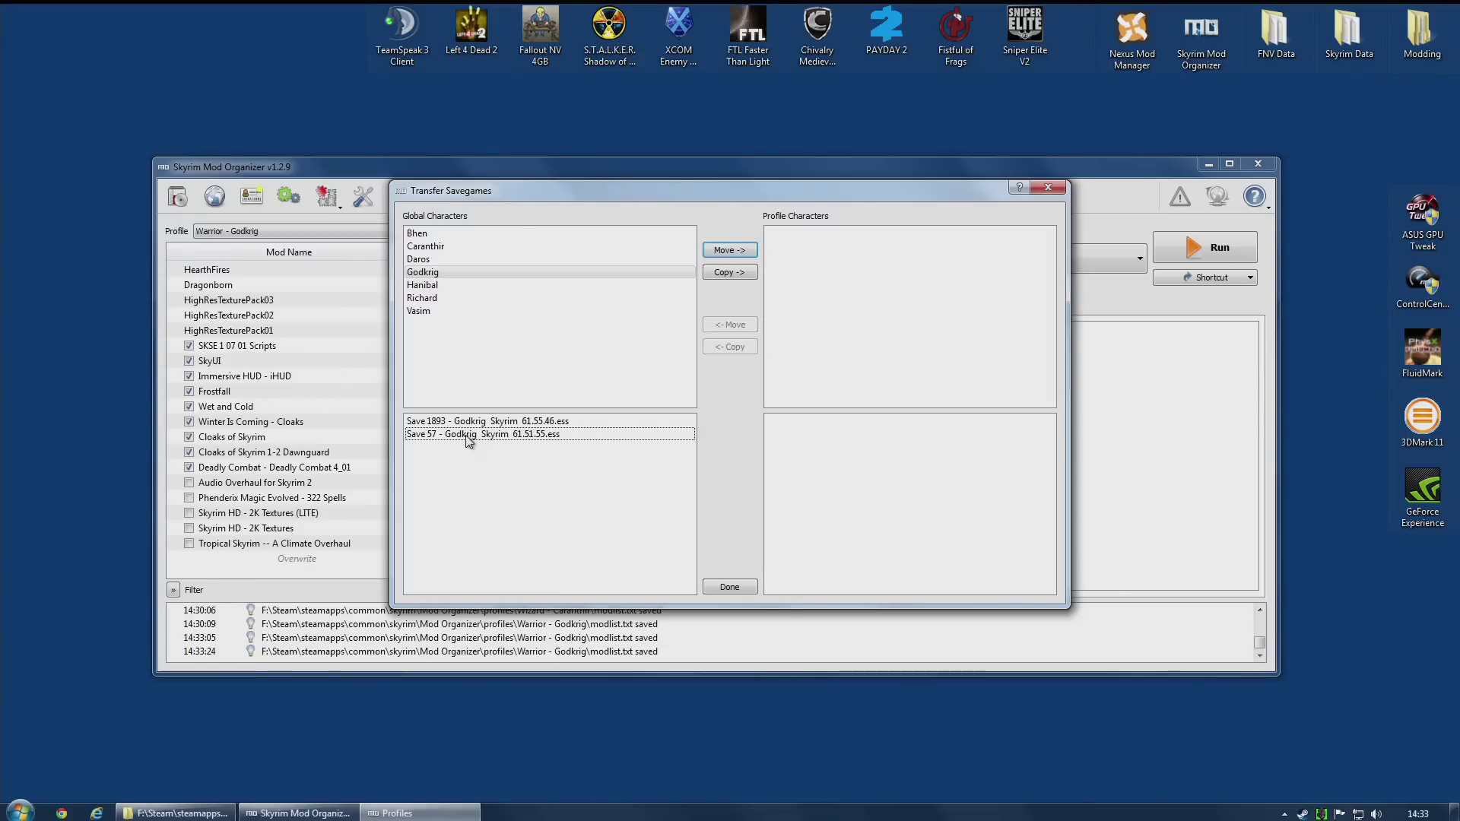
{"action": "left_click", "coordinate": [484, 423]}
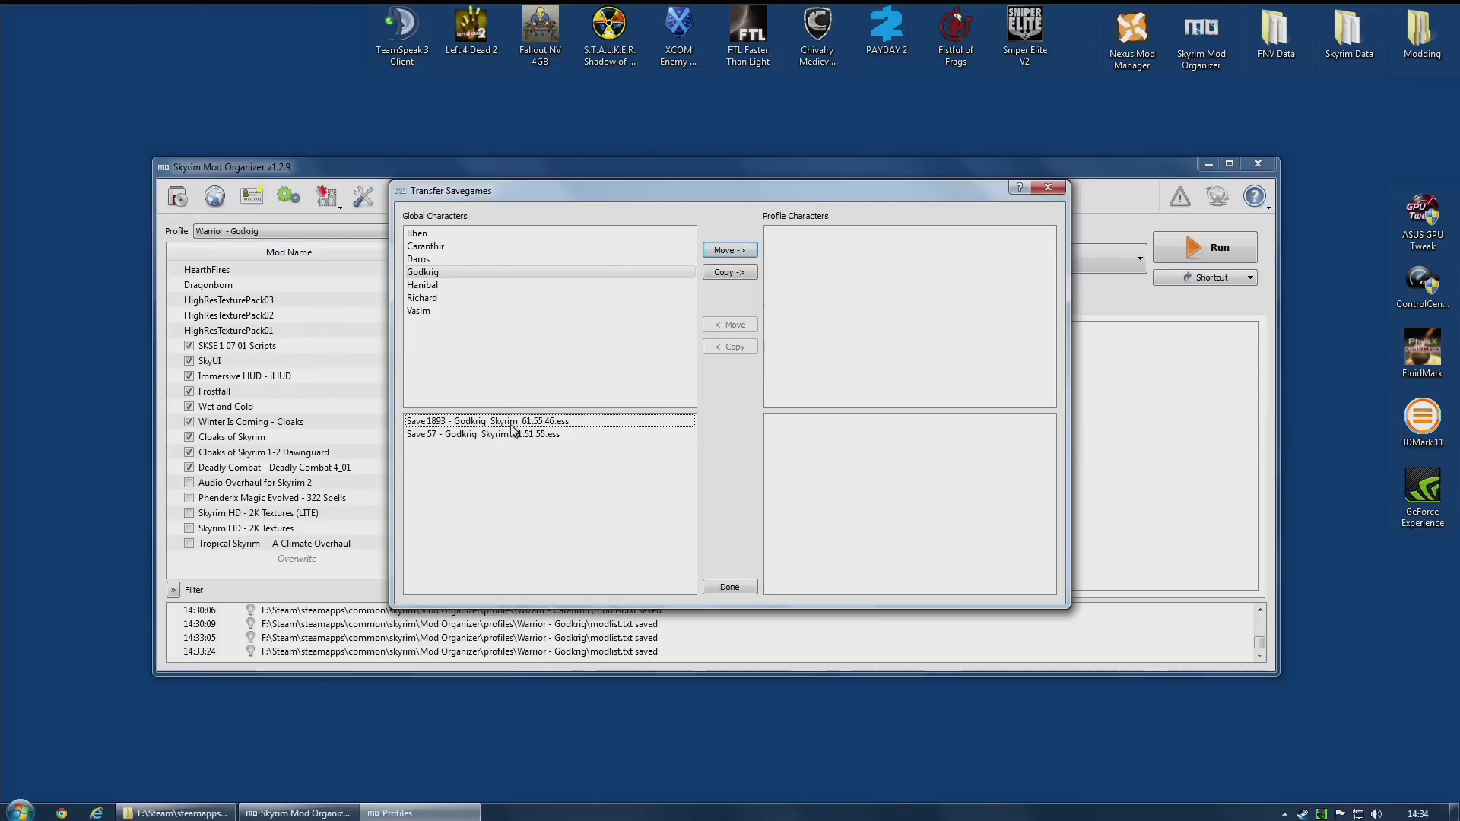
{"action": "left_click", "coordinate": [728, 275]}
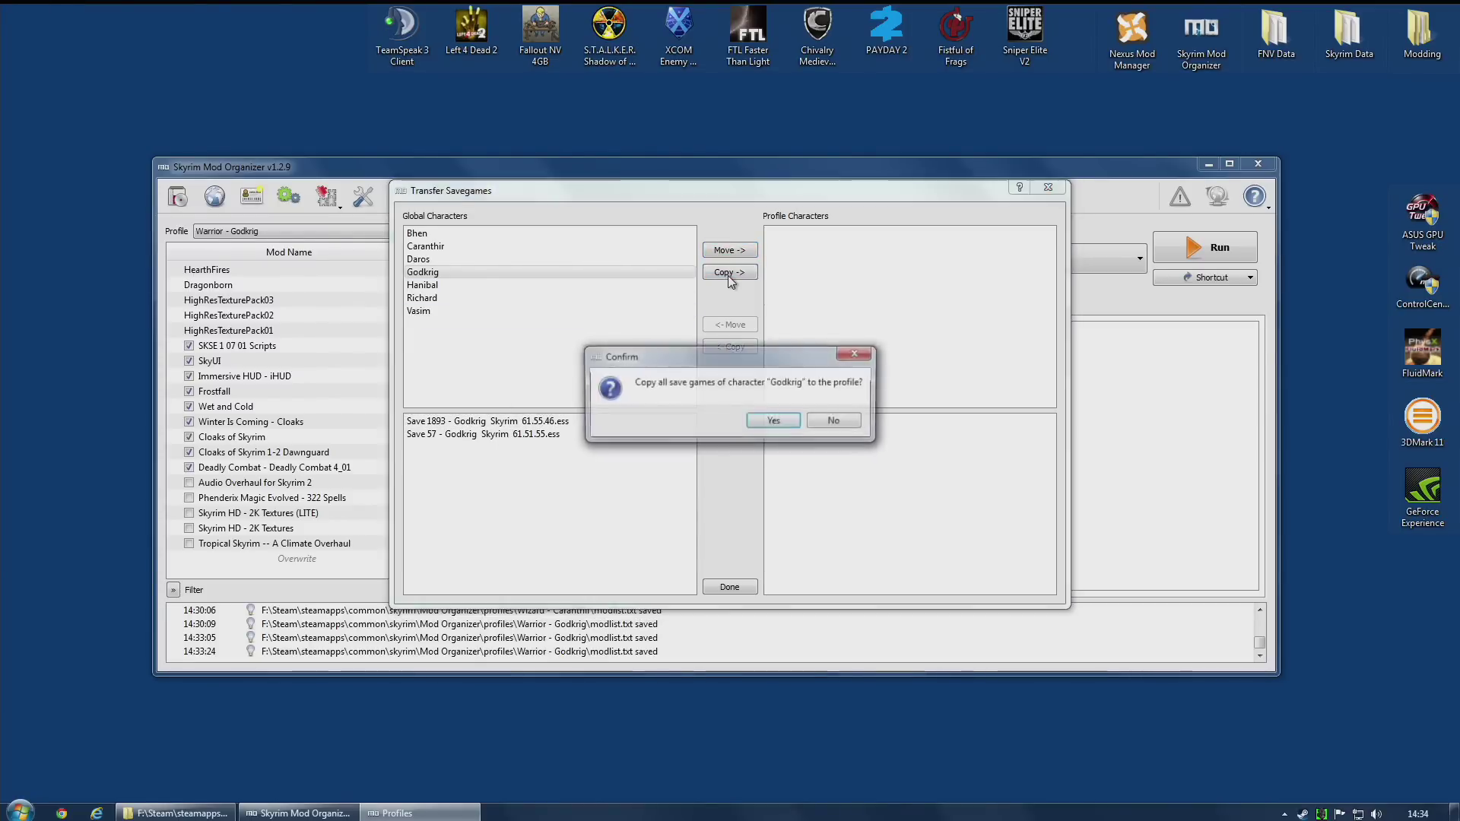
{"action": "left_click", "coordinate": [776, 422]}
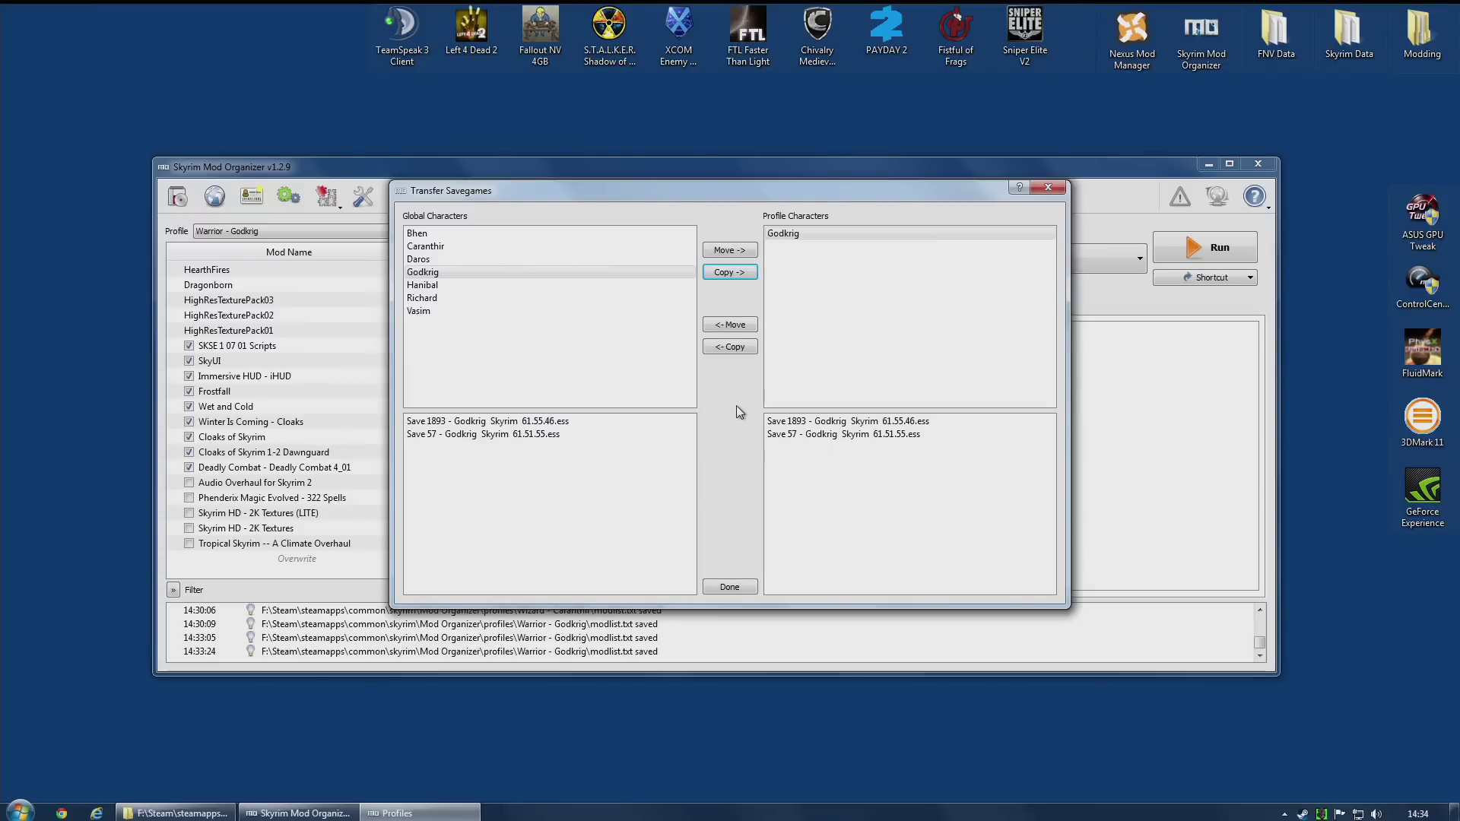
{"action": "left_click", "coordinate": [741, 587]}
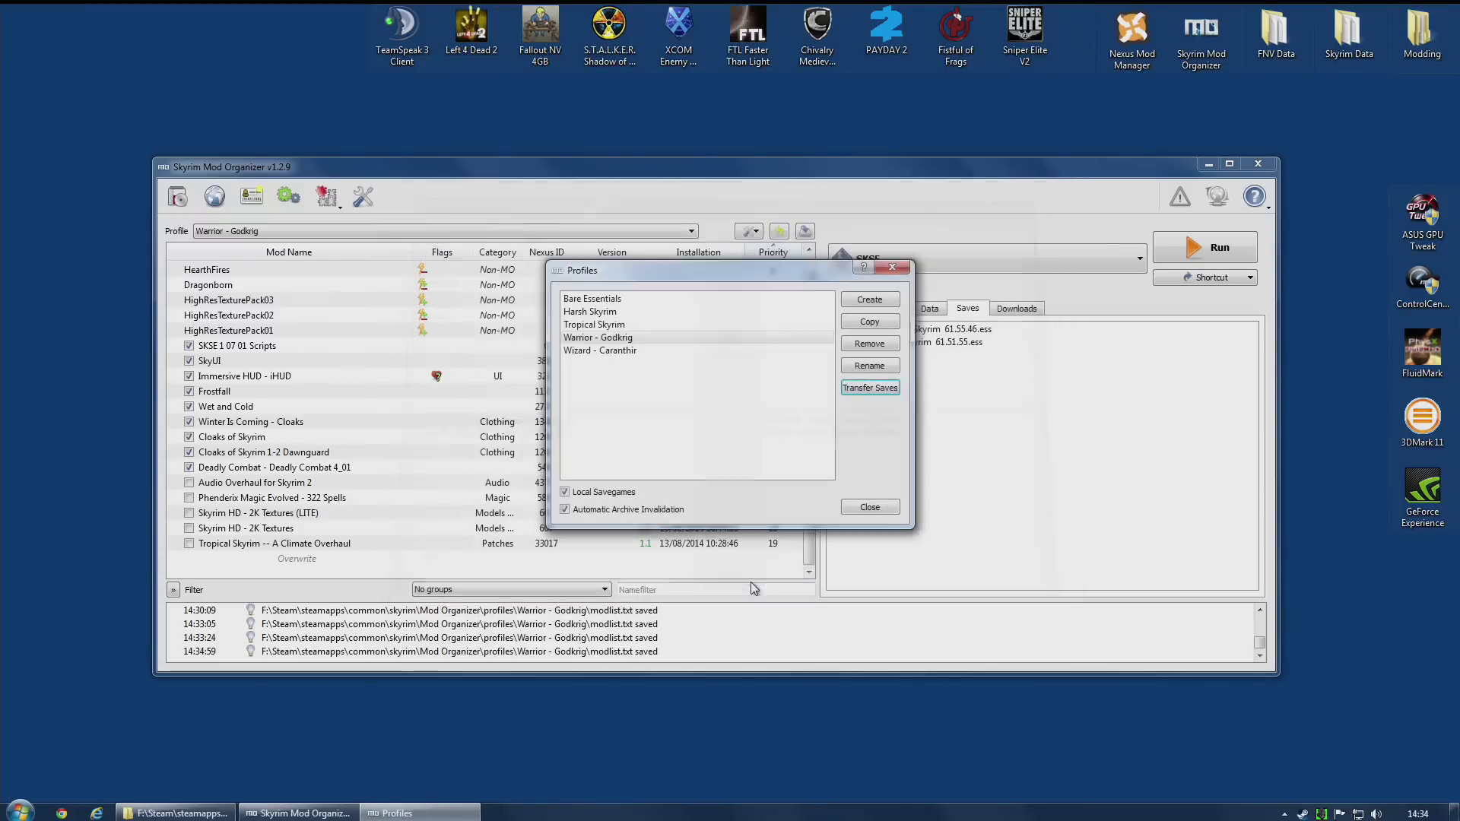
{"action": "left_click", "coordinate": [878, 506]}
{"action": "mouse_move", "coordinate": [911, 332]}
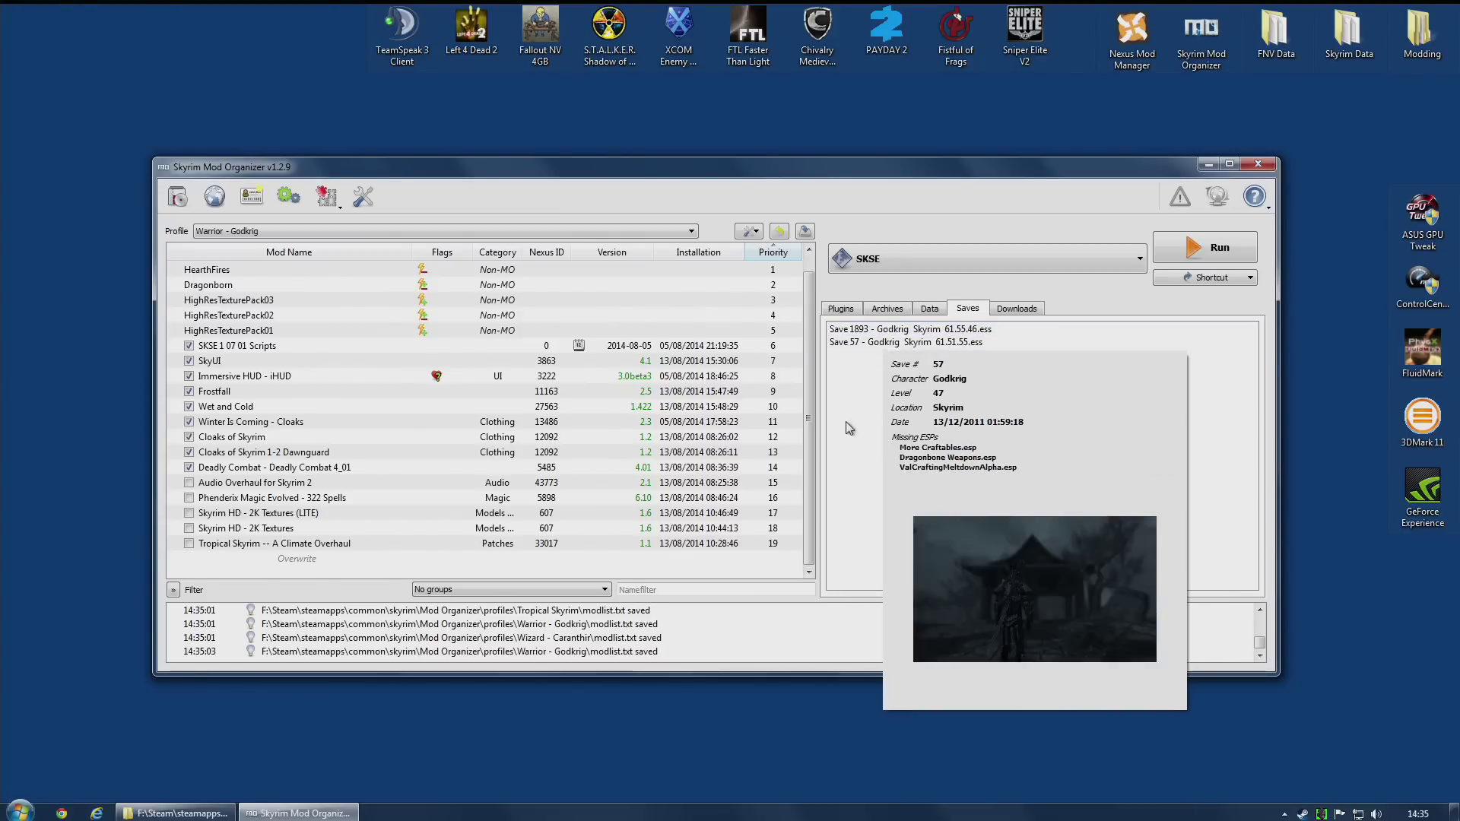
Launch the game through SKSE and load save 057, continuing despite the missing content
{"action": "left_click", "coordinate": [1197, 250]}
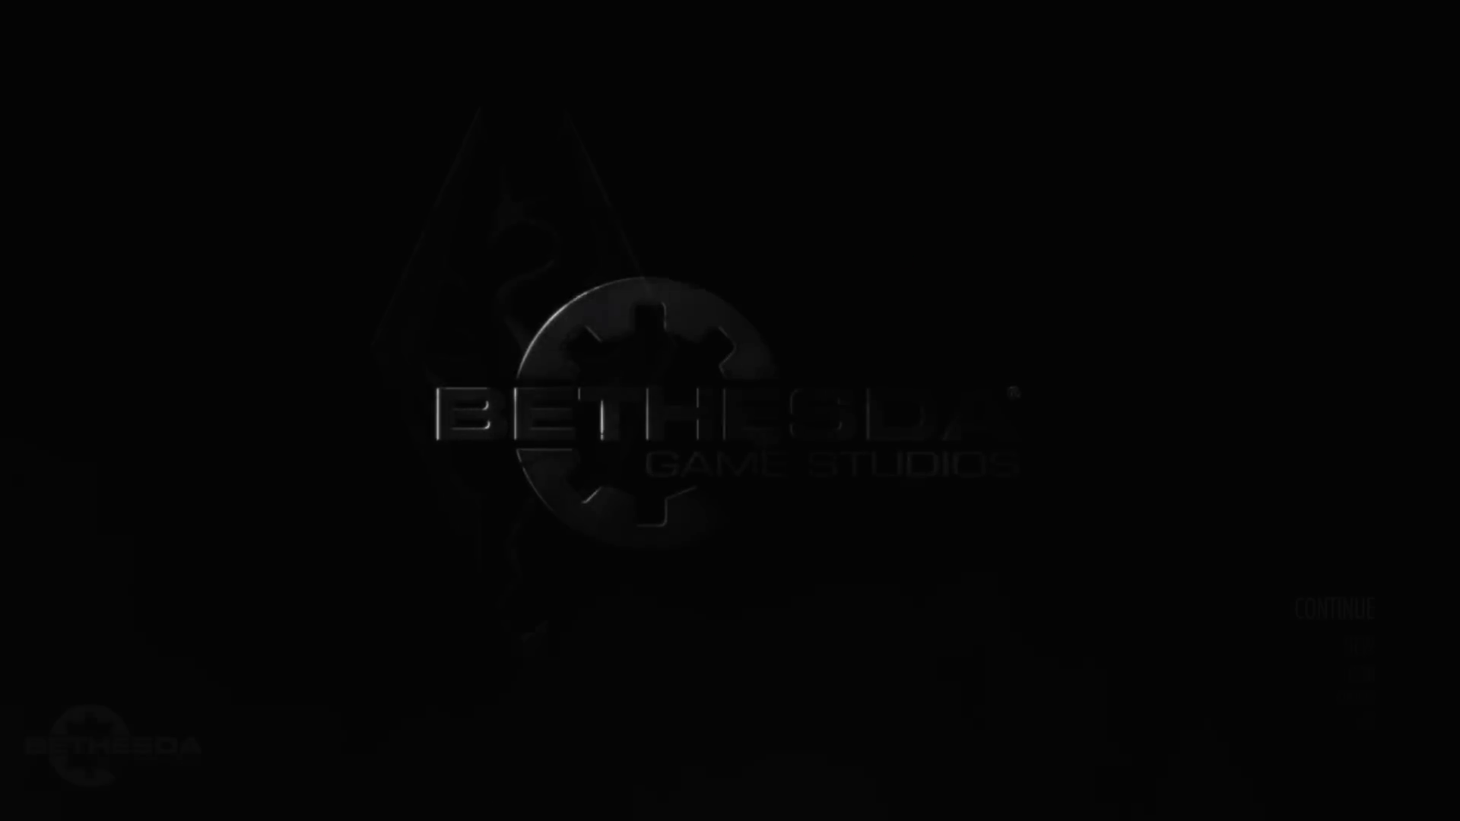
{"action": "left_click", "coordinate": [1362, 676]}
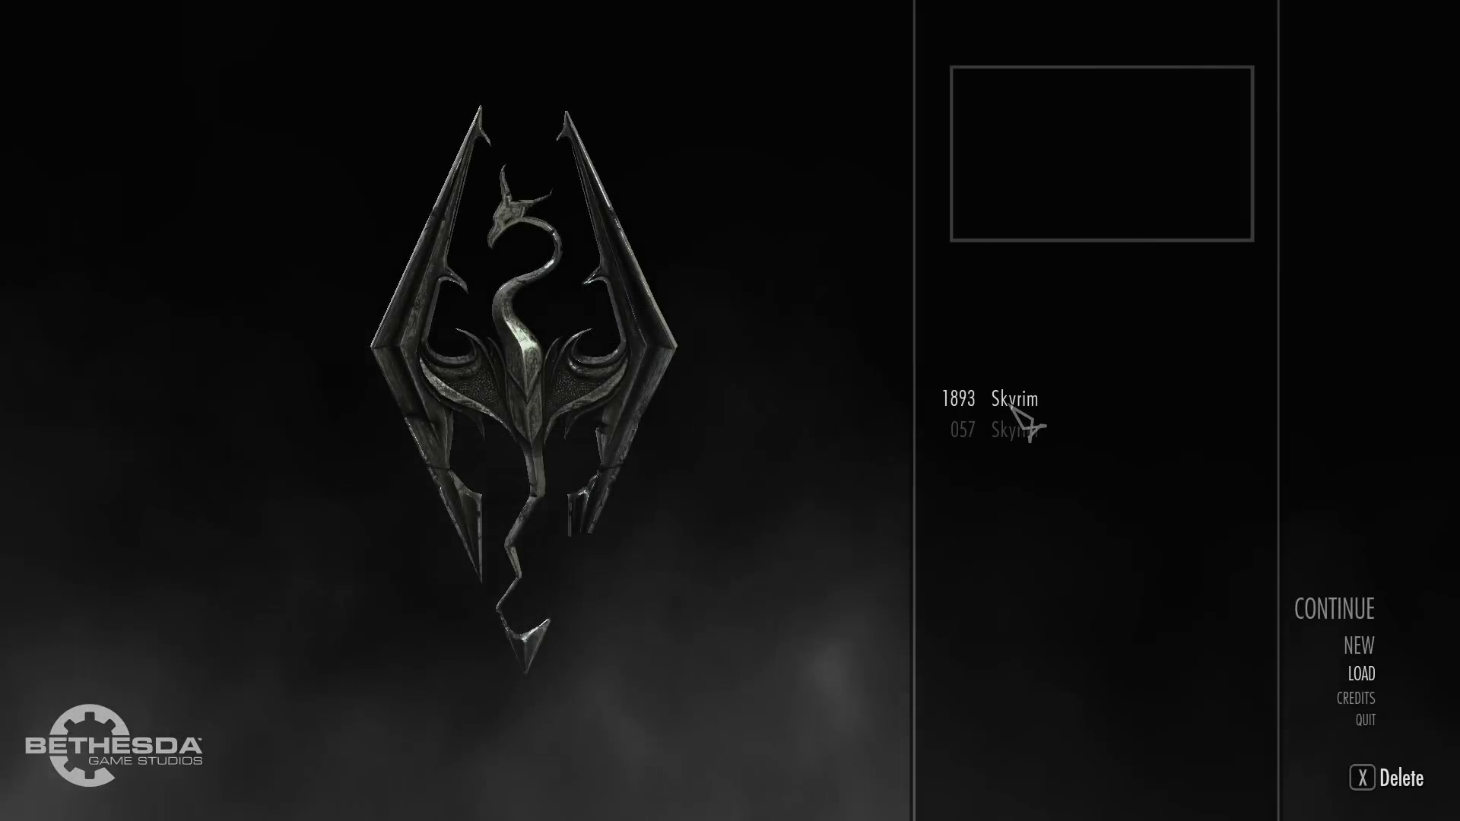
{"action": "mouse_move", "coordinate": [1011, 407]}
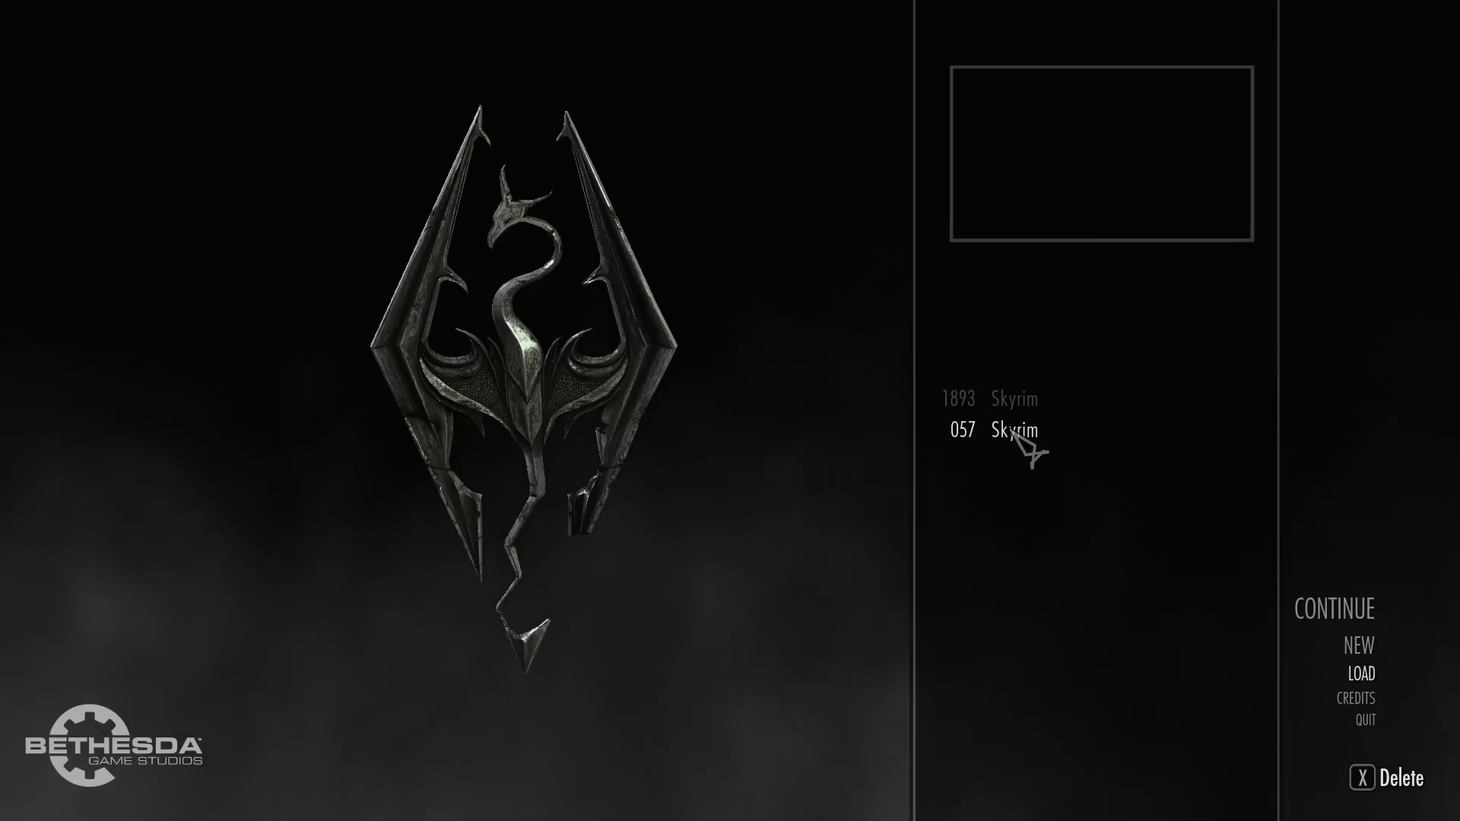
{"action": "left_click", "coordinate": [1017, 432]}
{"action": "left_click", "coordinate": [1072, 782]}
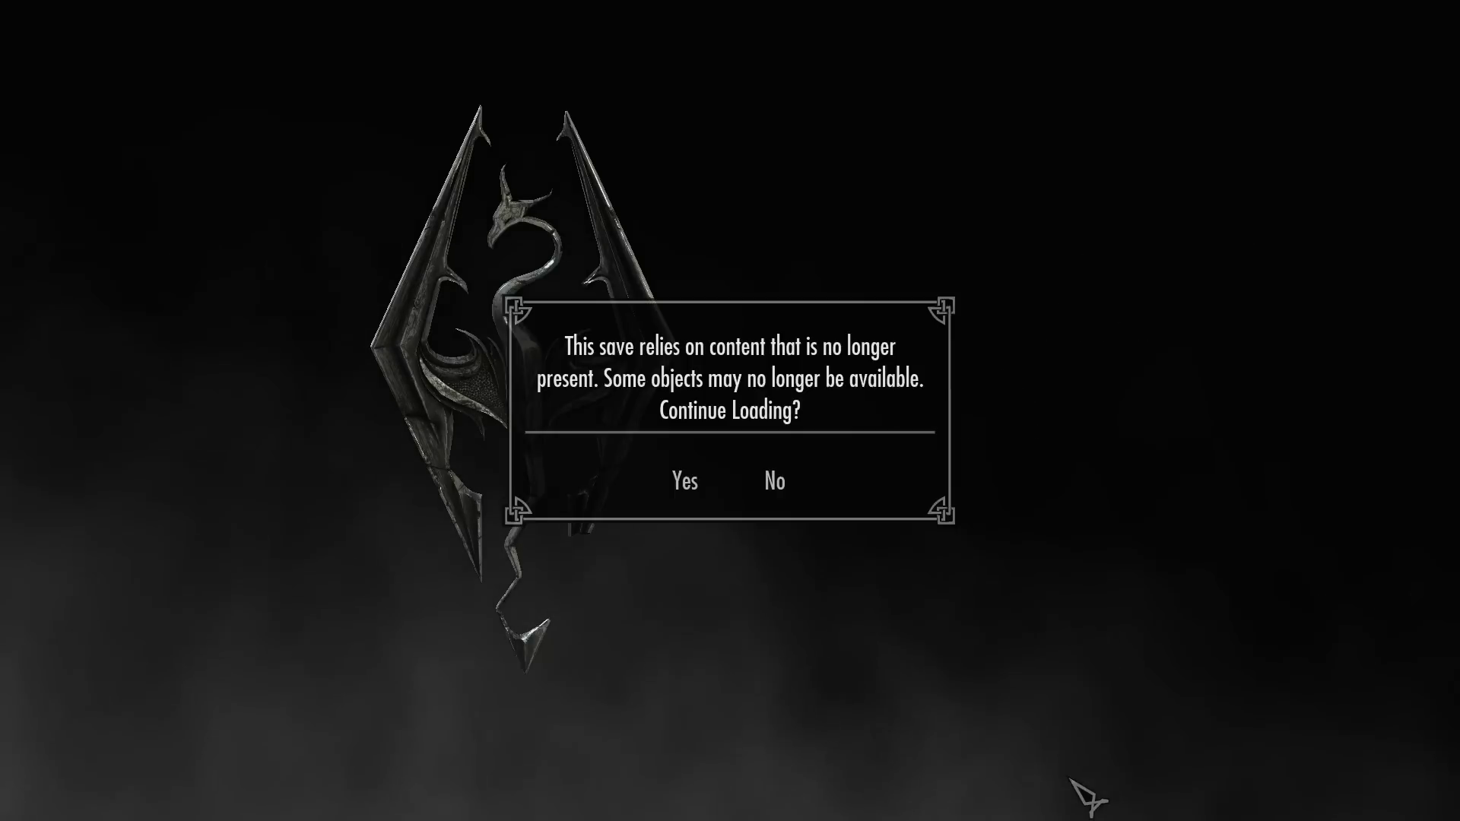
{"action": "left_click", "coordinate": [684, 481]}
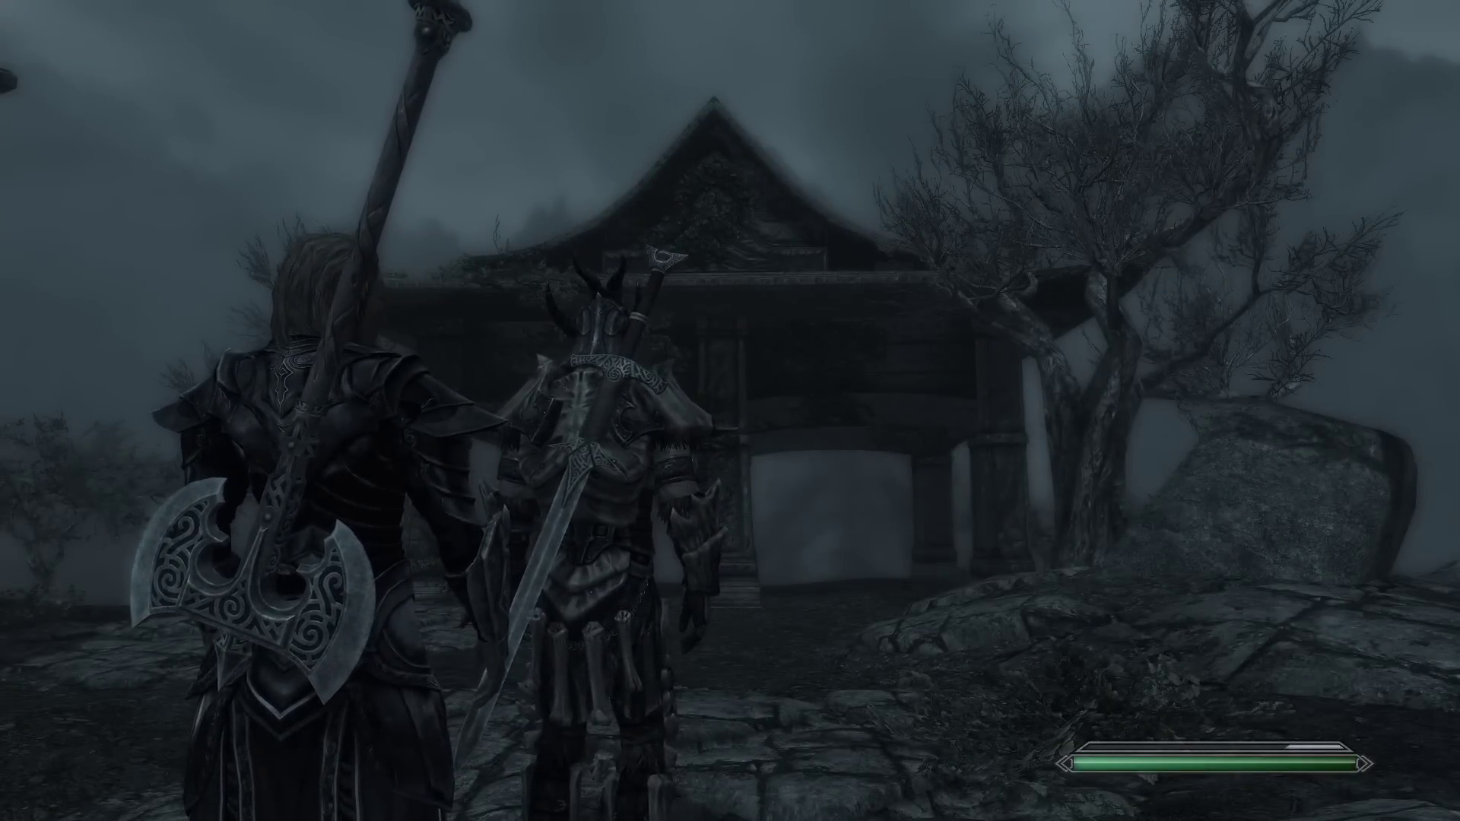
Store the current game as a new save and open the in-game list of loadable saves
{"action": "key", "text": "Escape"}
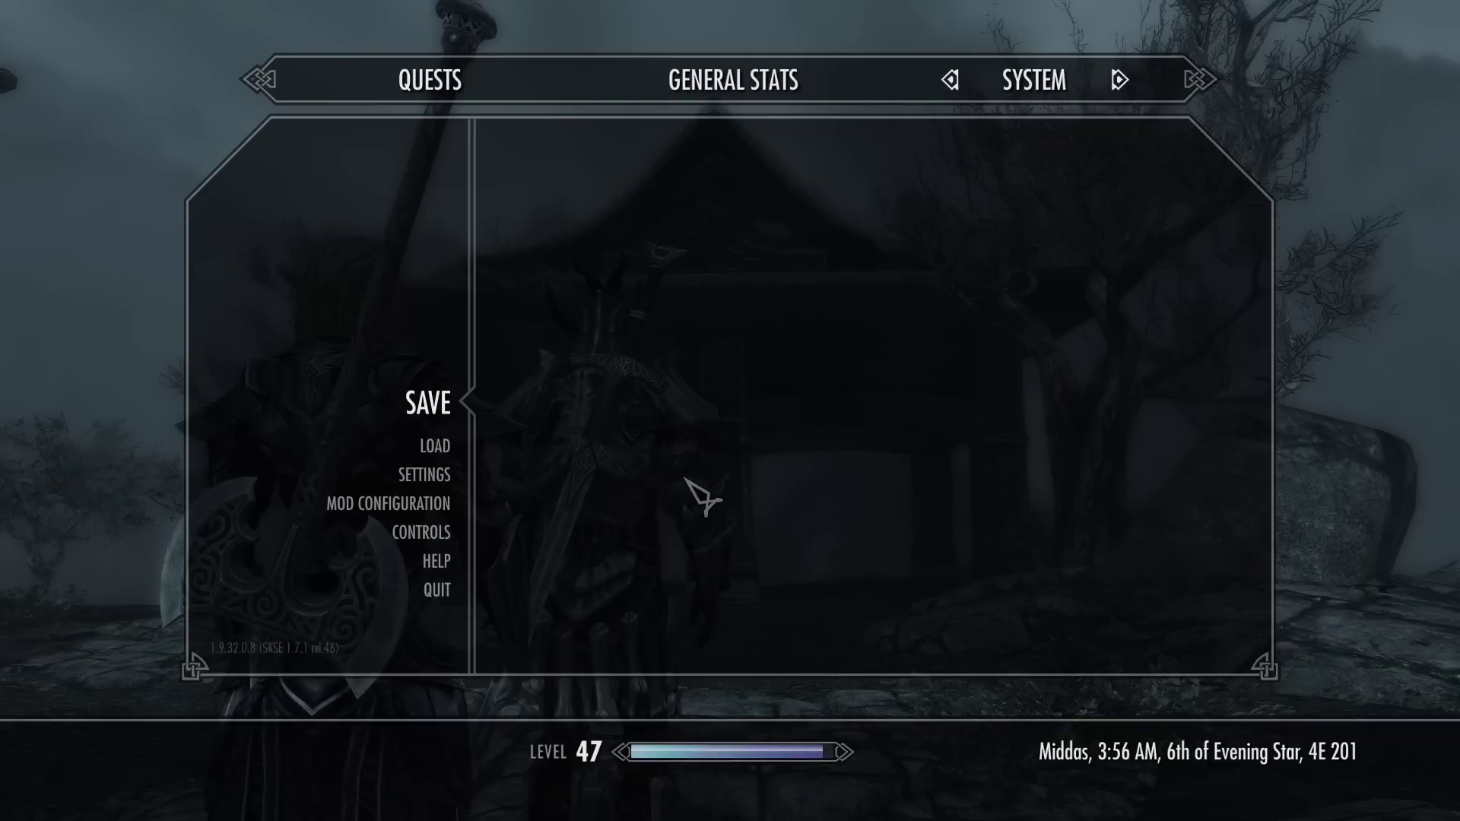
{"action": "left_click", "coordinate": [426, 409]}
{"action": "left_click", "coordinate": [576, 237]}
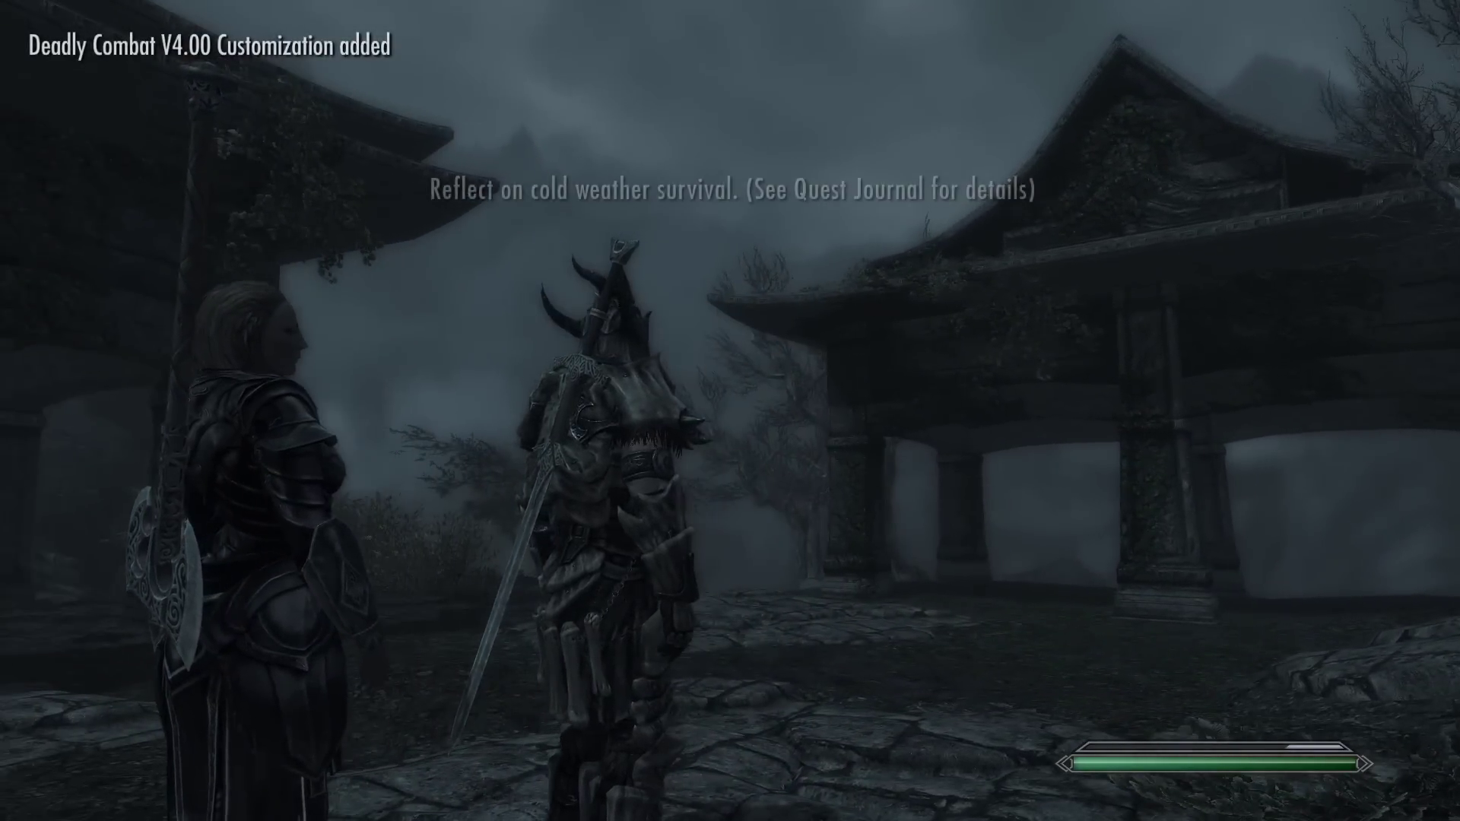
{"action": "key", "text": "Escape"}
{"action": "left_click", "coordinate": [441, 452]}
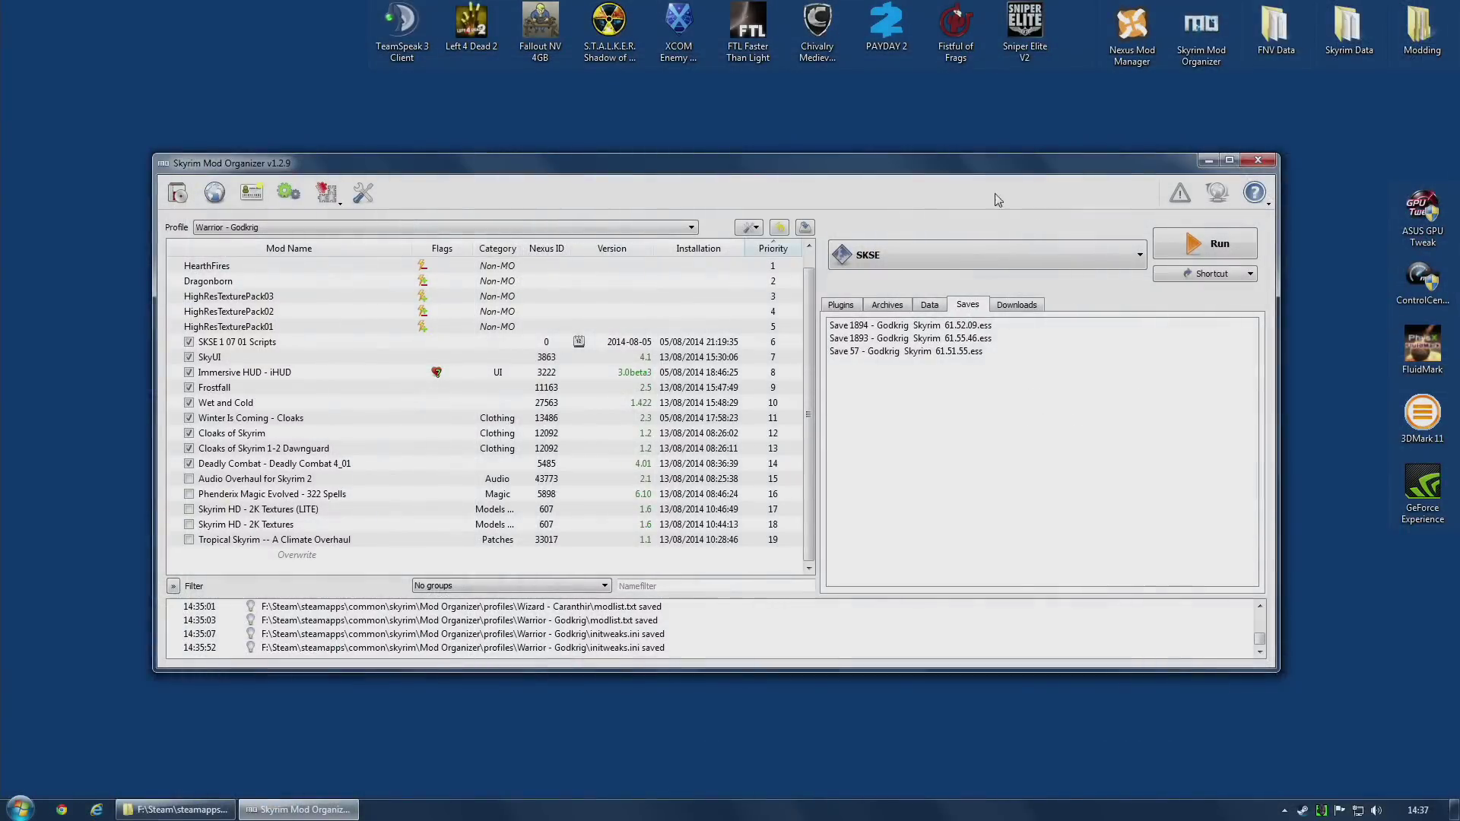
Open the save transfer for Wizard - Caranthir, examine the global saves of Richard and Godkrig, and return to the active profile's saves
{"action": "left_click", "coordinate": [252, 193]}
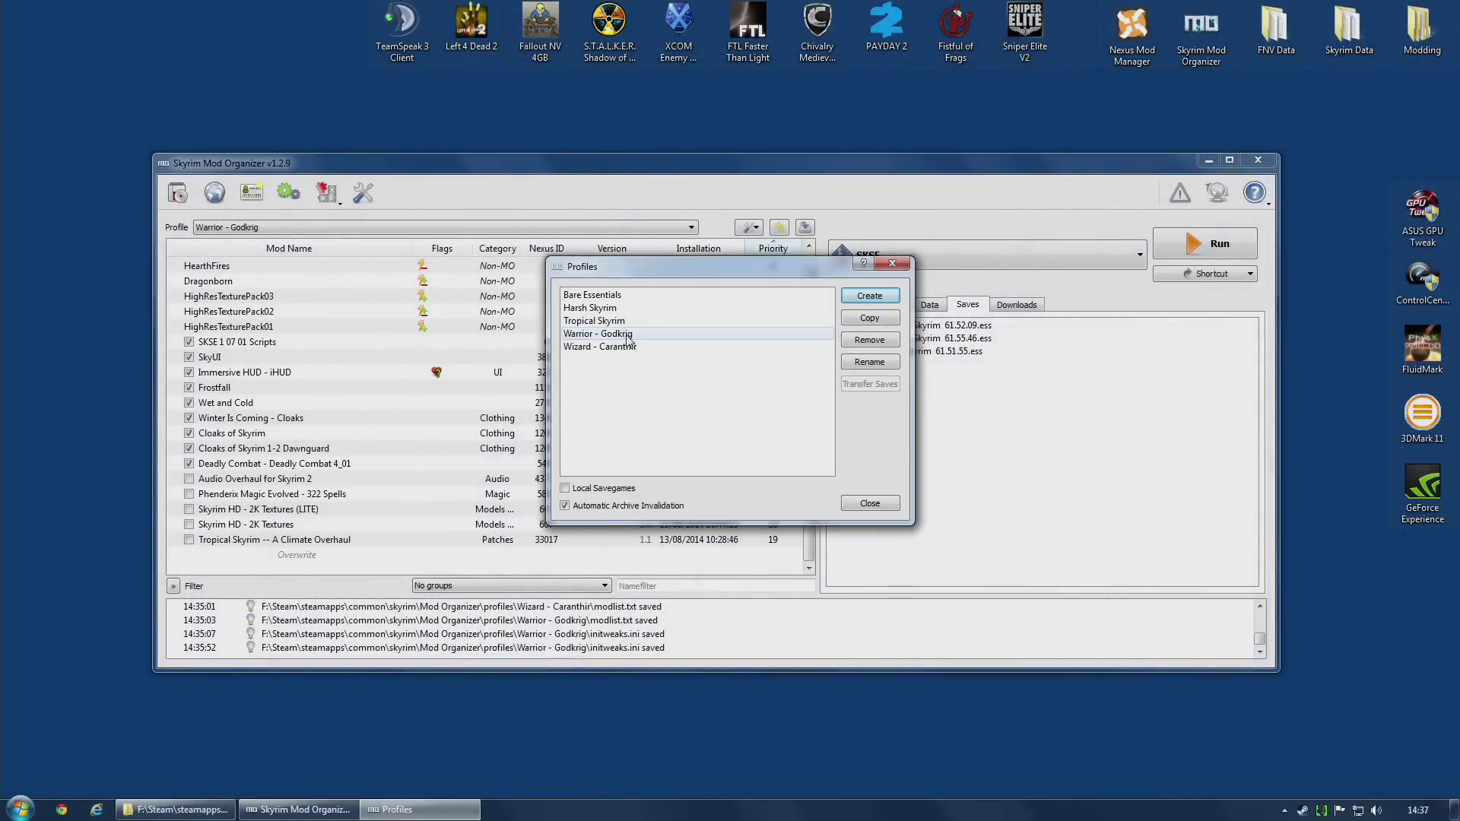
{"action": "left_click", "coordinate": [627, 337]}
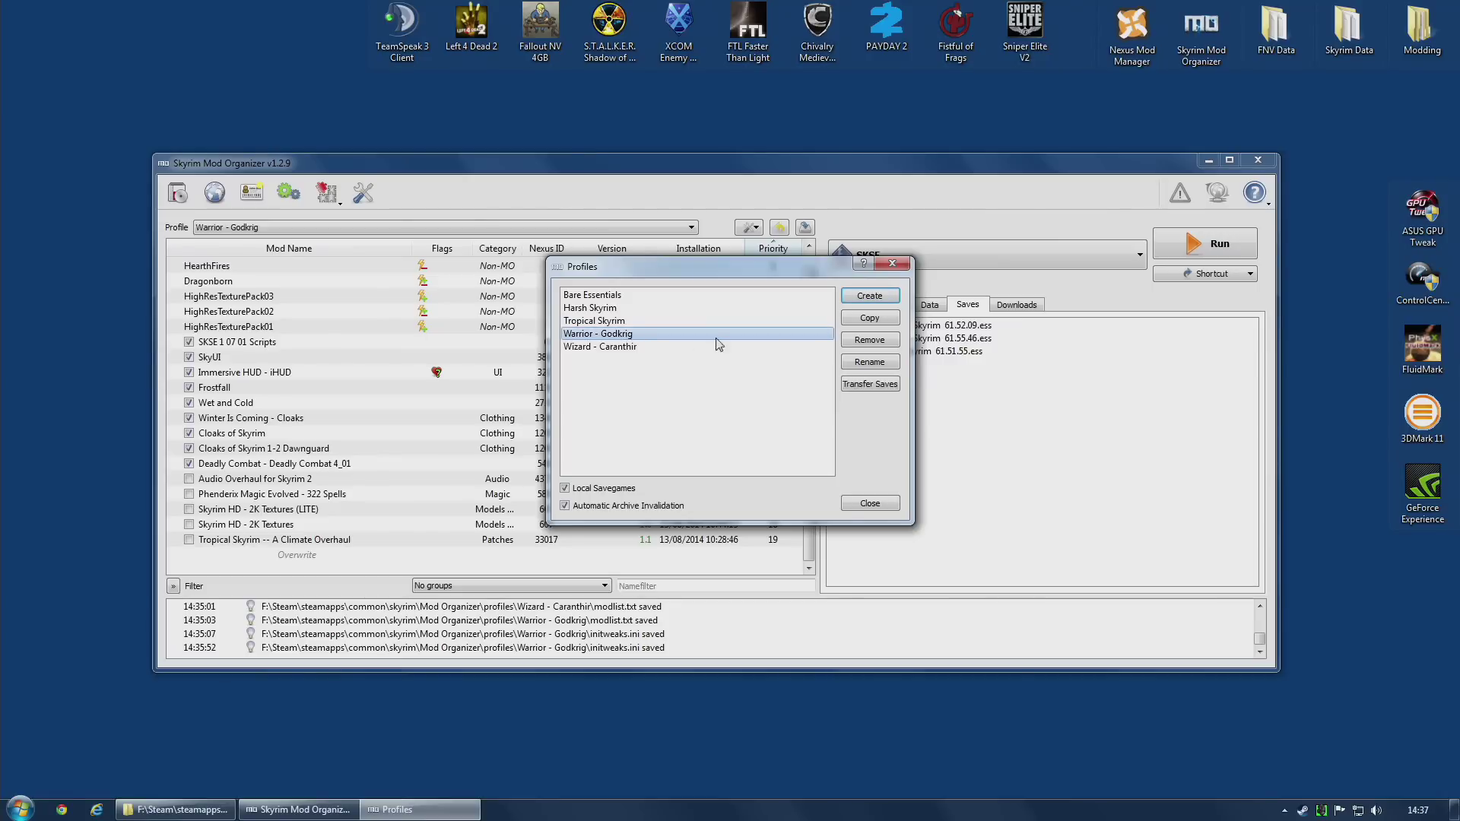
{"action": "left_click", "coordinate": [874, 385]}
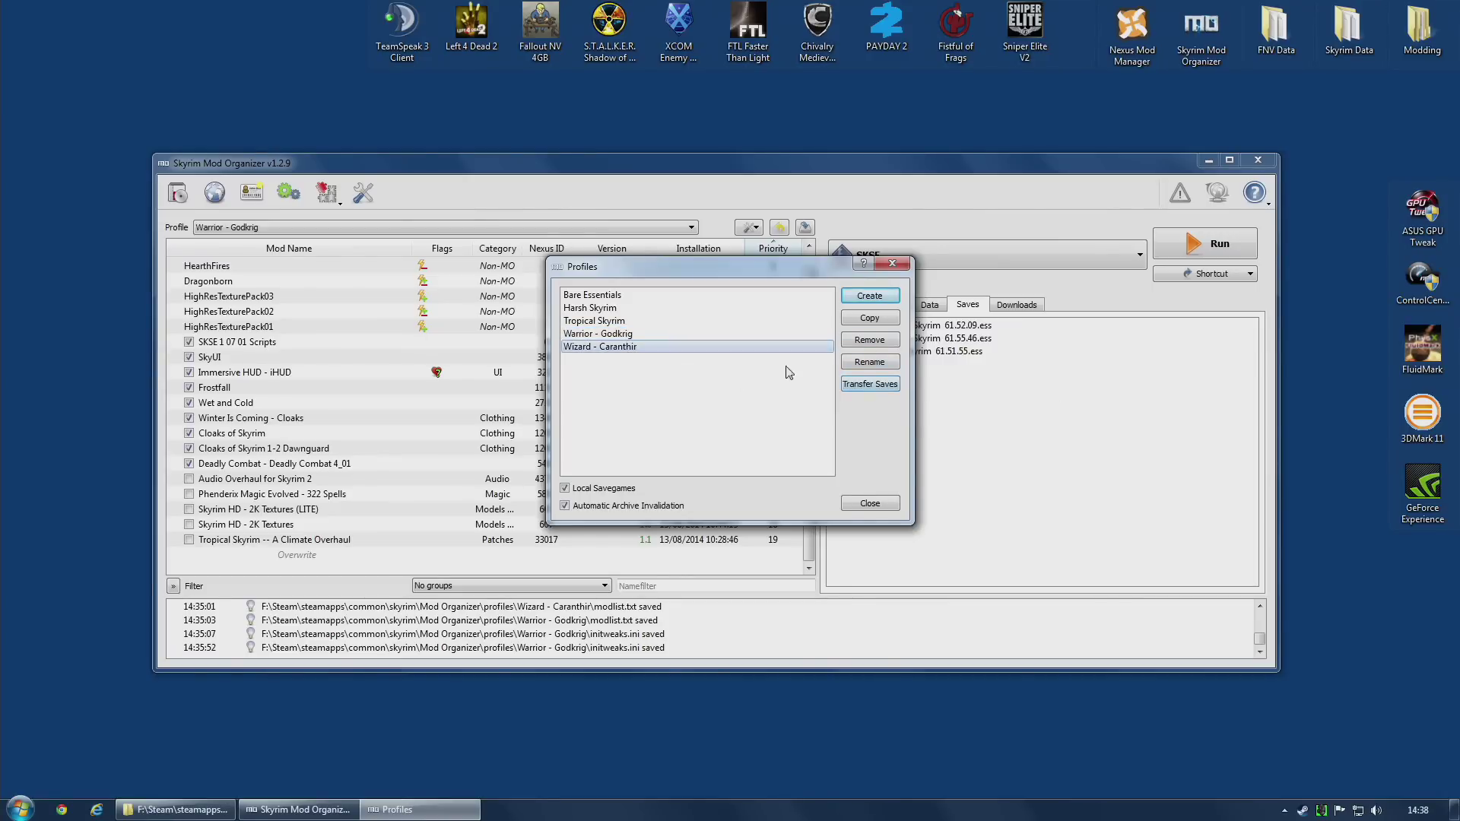
{"action": "left_click", "coordinate": [472, 295]}
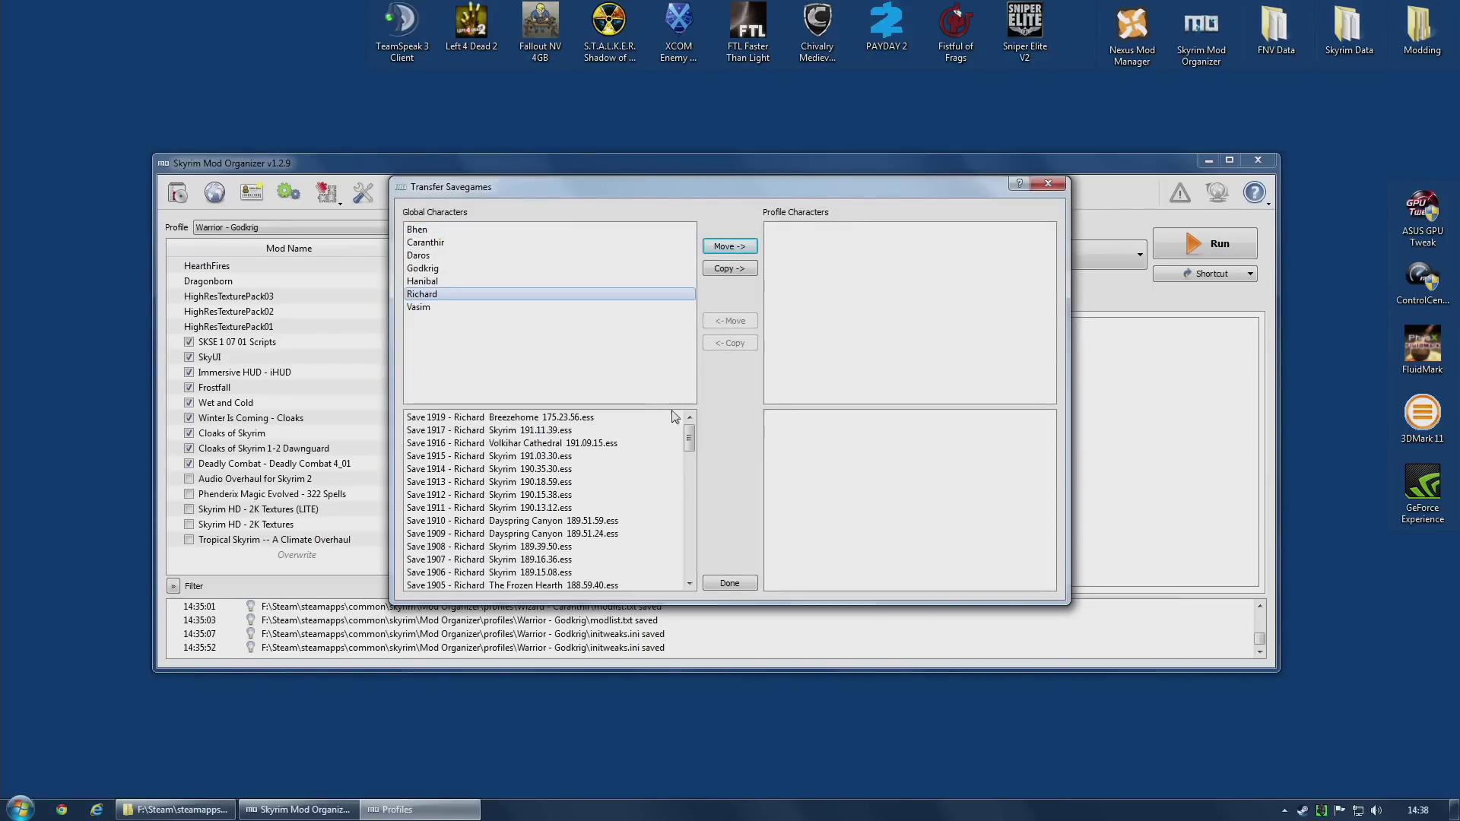
{"action": "left_click_drag", "start_coordinate": [690, 439], "coordinate": [572, 335]}
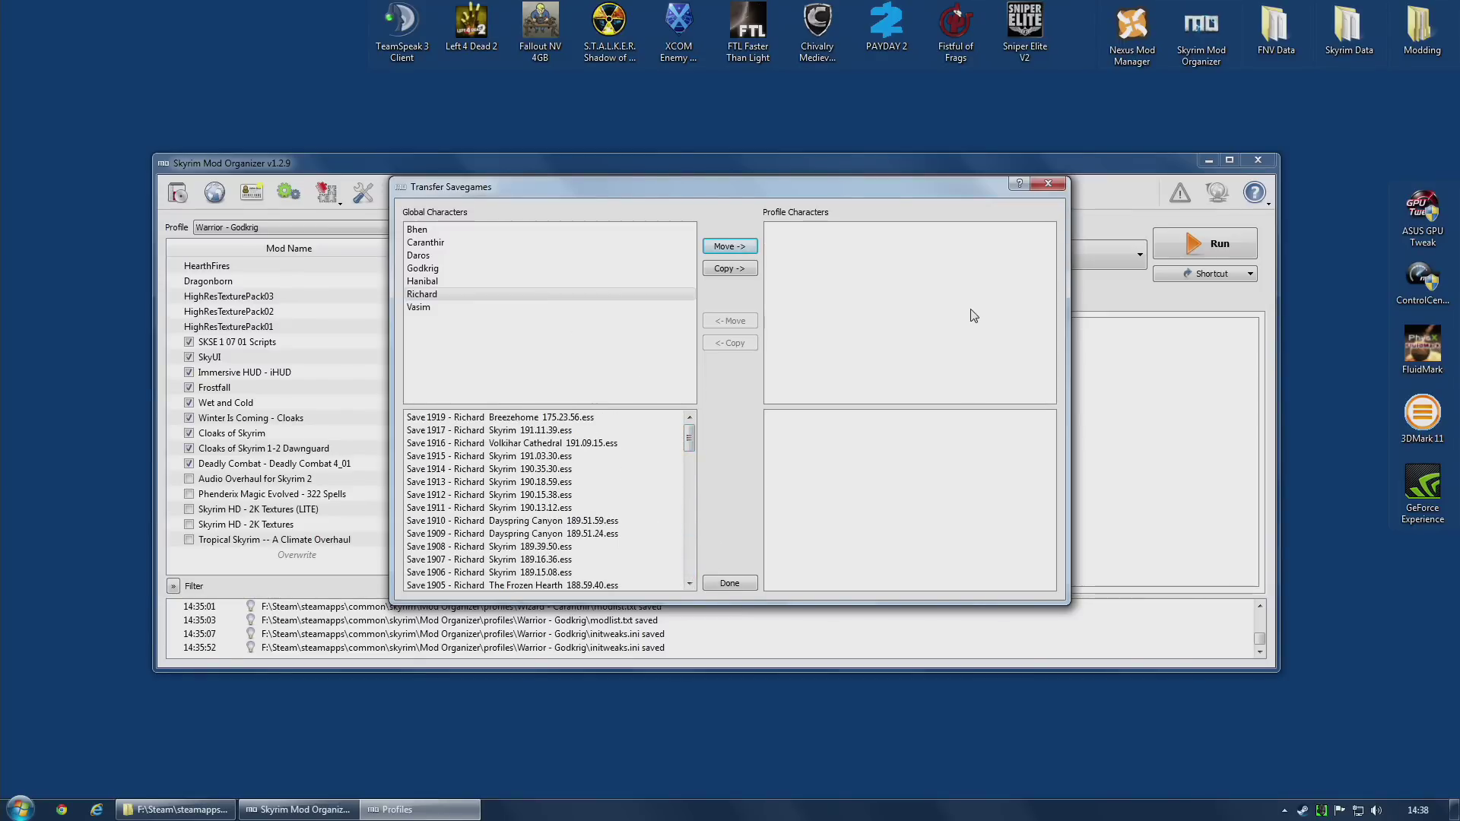
{"action": "left_click", "coordinate": [461, 297]}
{"action": "key", "text": "Up"}
{"action": "key", "text": "Up"}
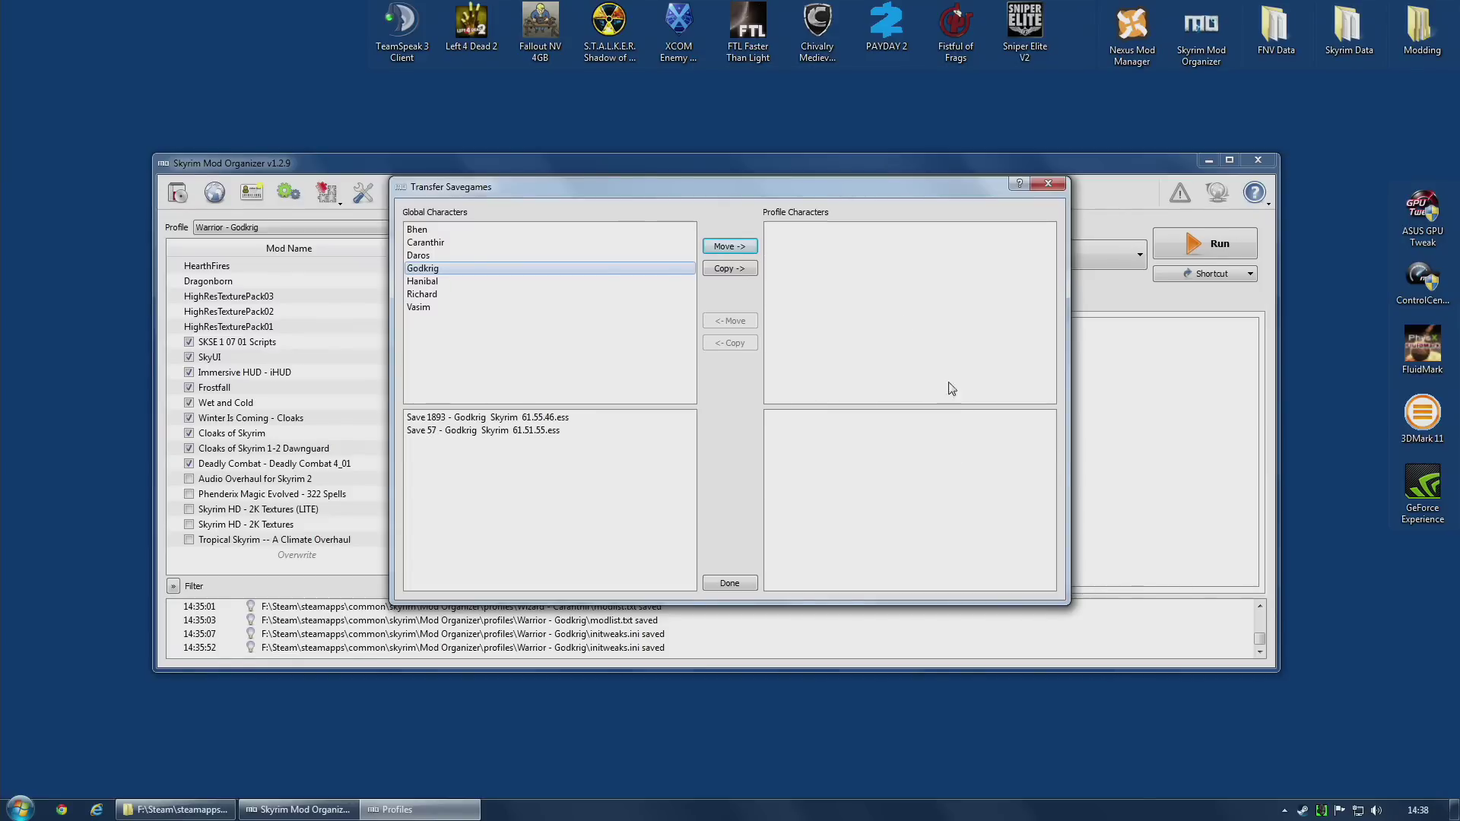
{"action": "left_click", "coordinate": [747, 584]}
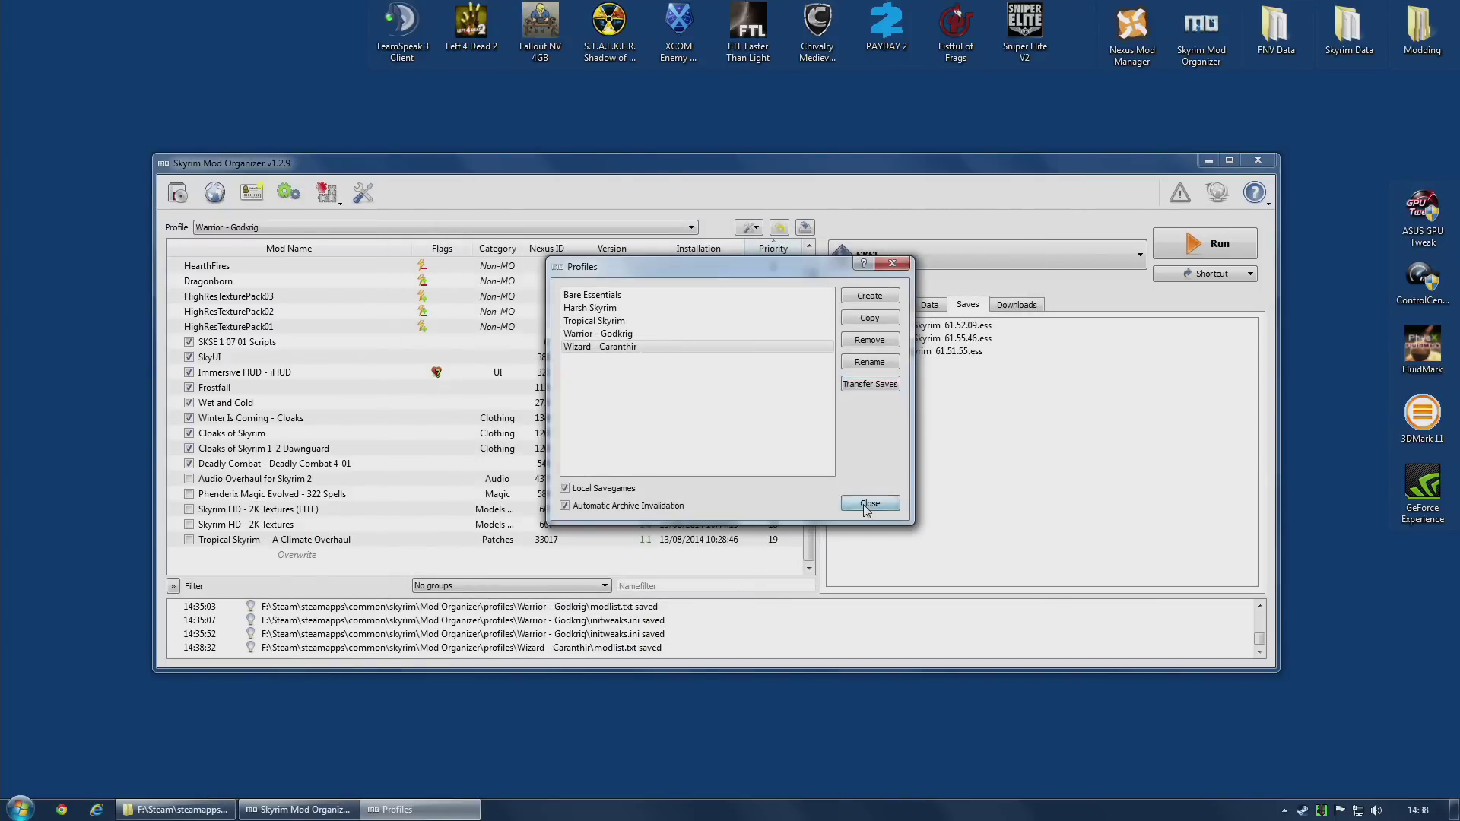
{"action": "left_click", "coordinate": [874, 504]}
{"action": "mouse_move", "coordinate": [992, 325]}
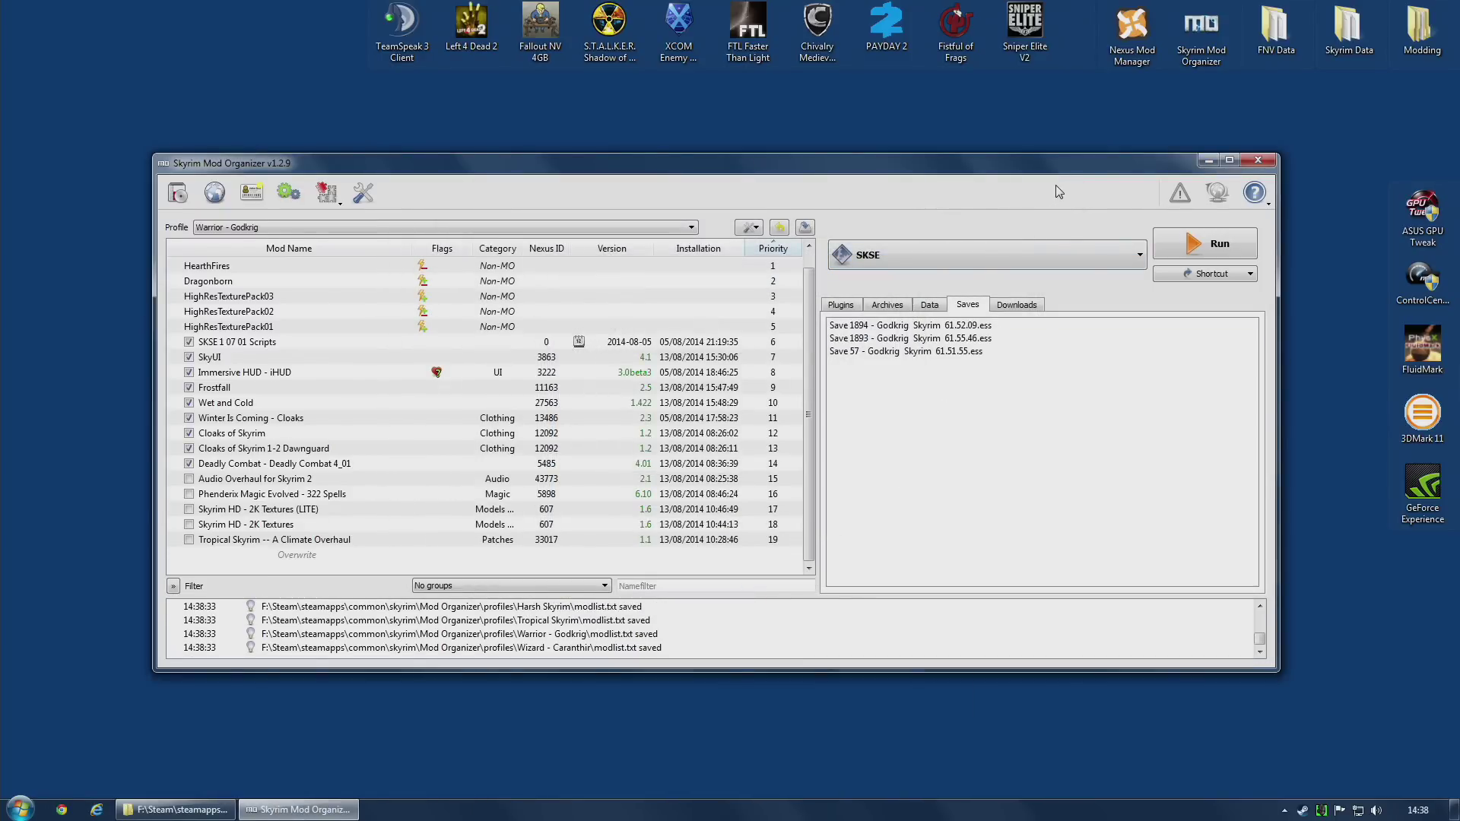
Open the global Skyrim Saves folder in My Games within the Documents library
{"action": "left_click", "coordinate": [19, 809]}
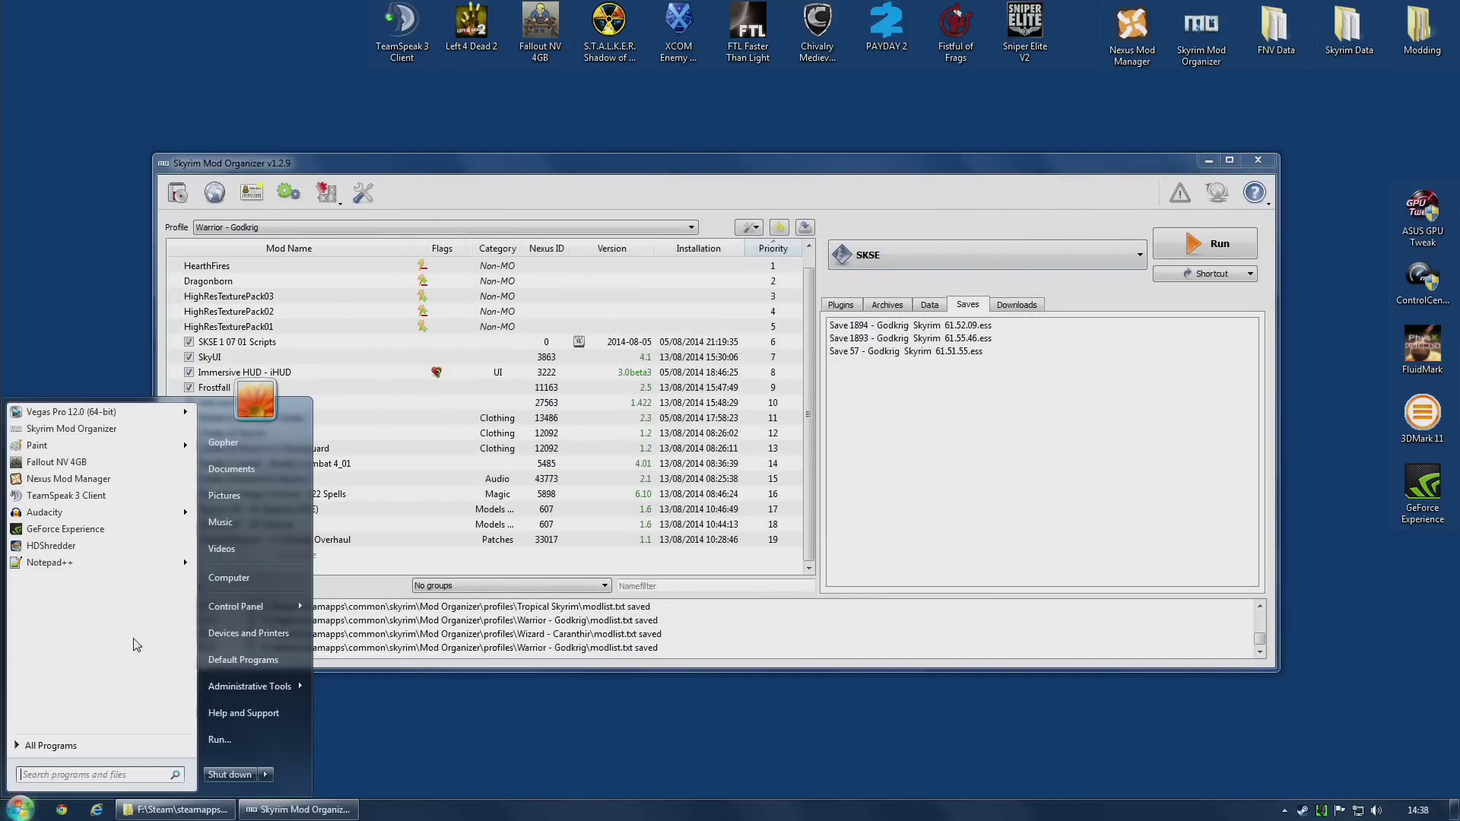
{"action": "left_click", "coordinate": [244, 468]}
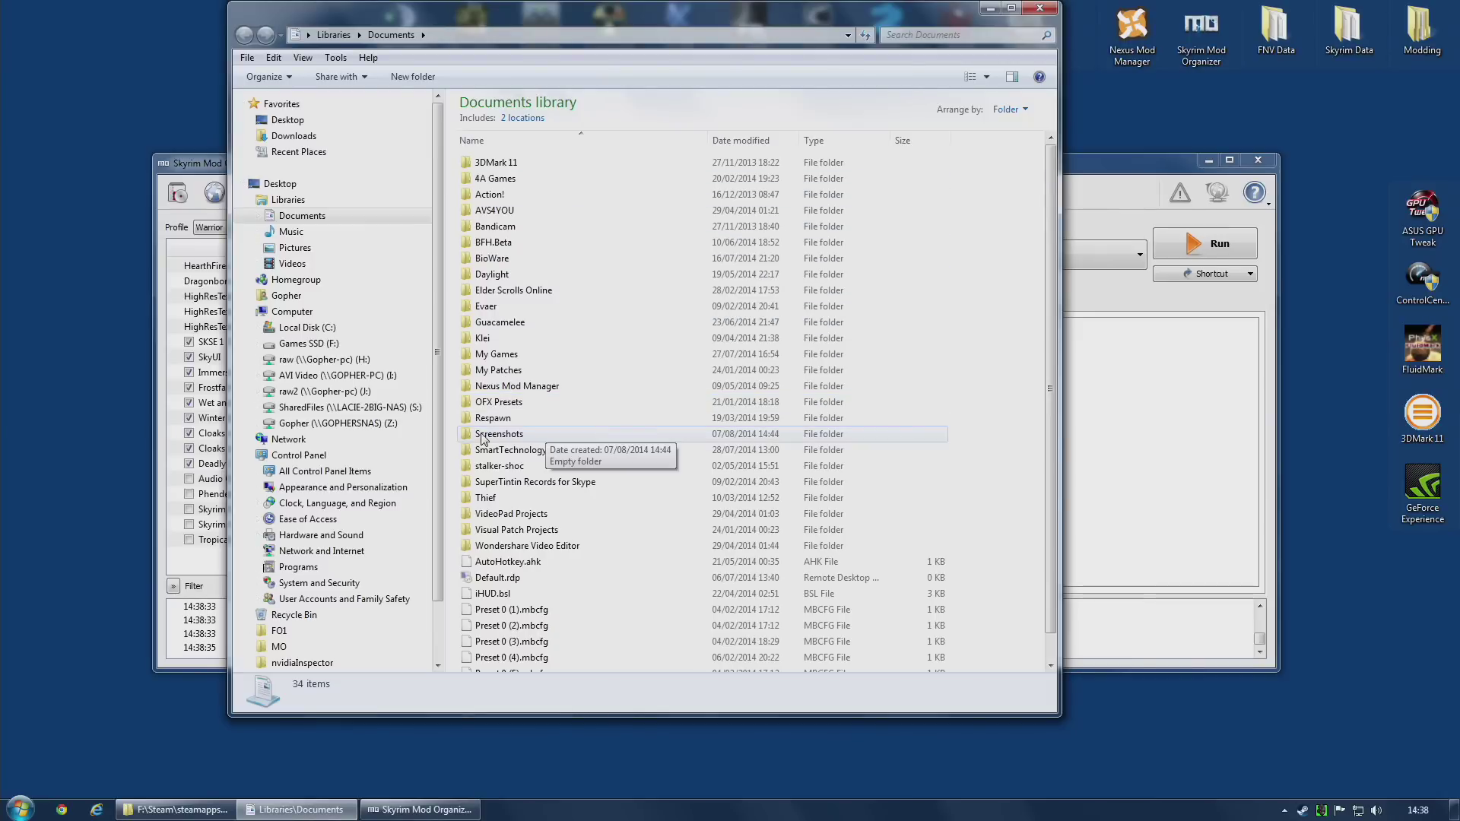
{"action": "double_click", "coordinate": [506, 355]}
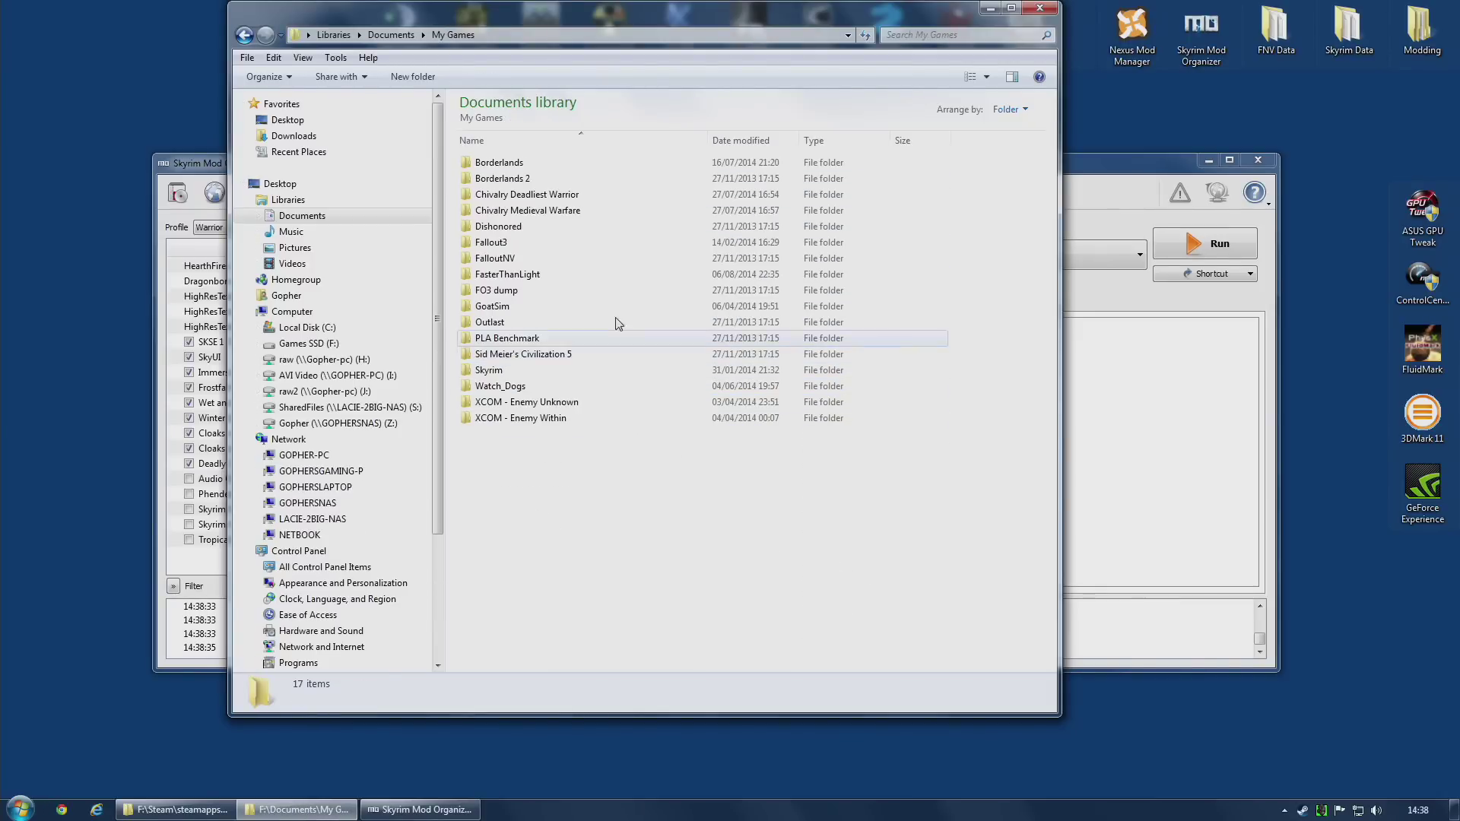
{"action": "double_click", "coordinate": [498, 353]}
{"action": "double_click", "coordinate": [491, 195]}
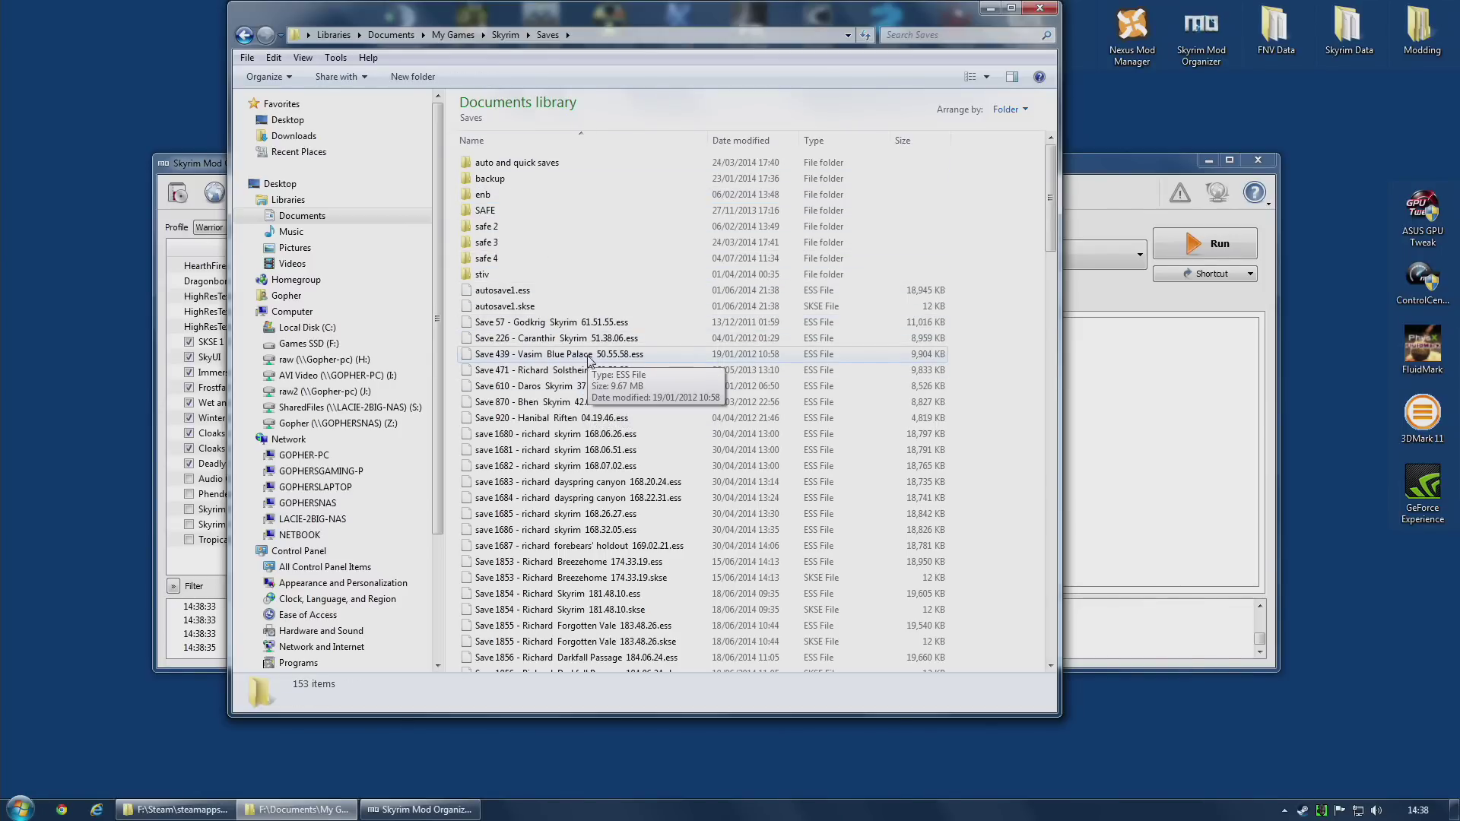
Examine the global save files, from Save 57 of Godkrig through Richard's .ess and .skse files
{"action": "left_click", "coordinate": [480, 324]}
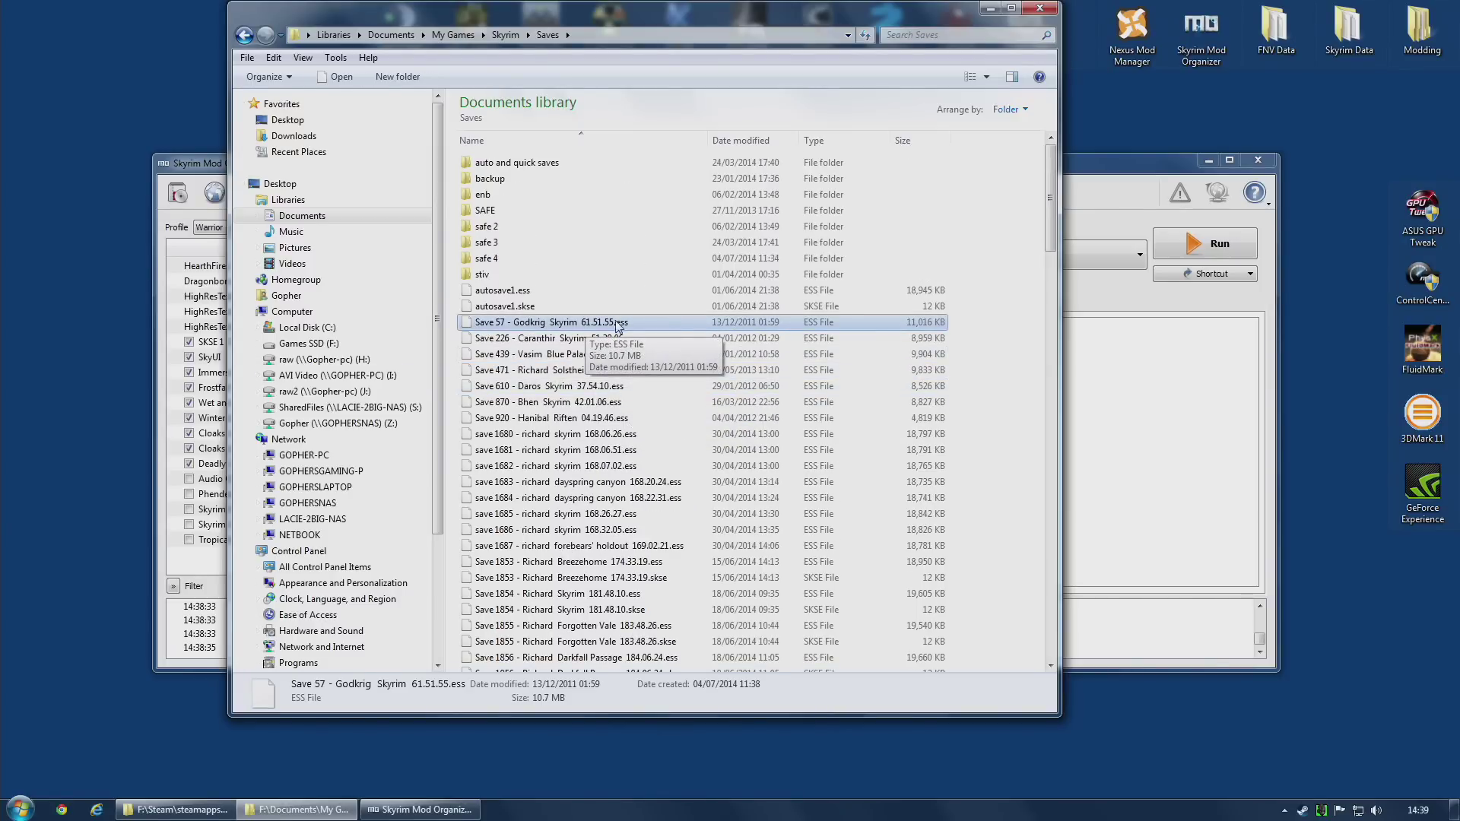
{"action": "scroll", "coordinate": [651, 478], "scroll_direction": "down", "scroll_amount": 10}
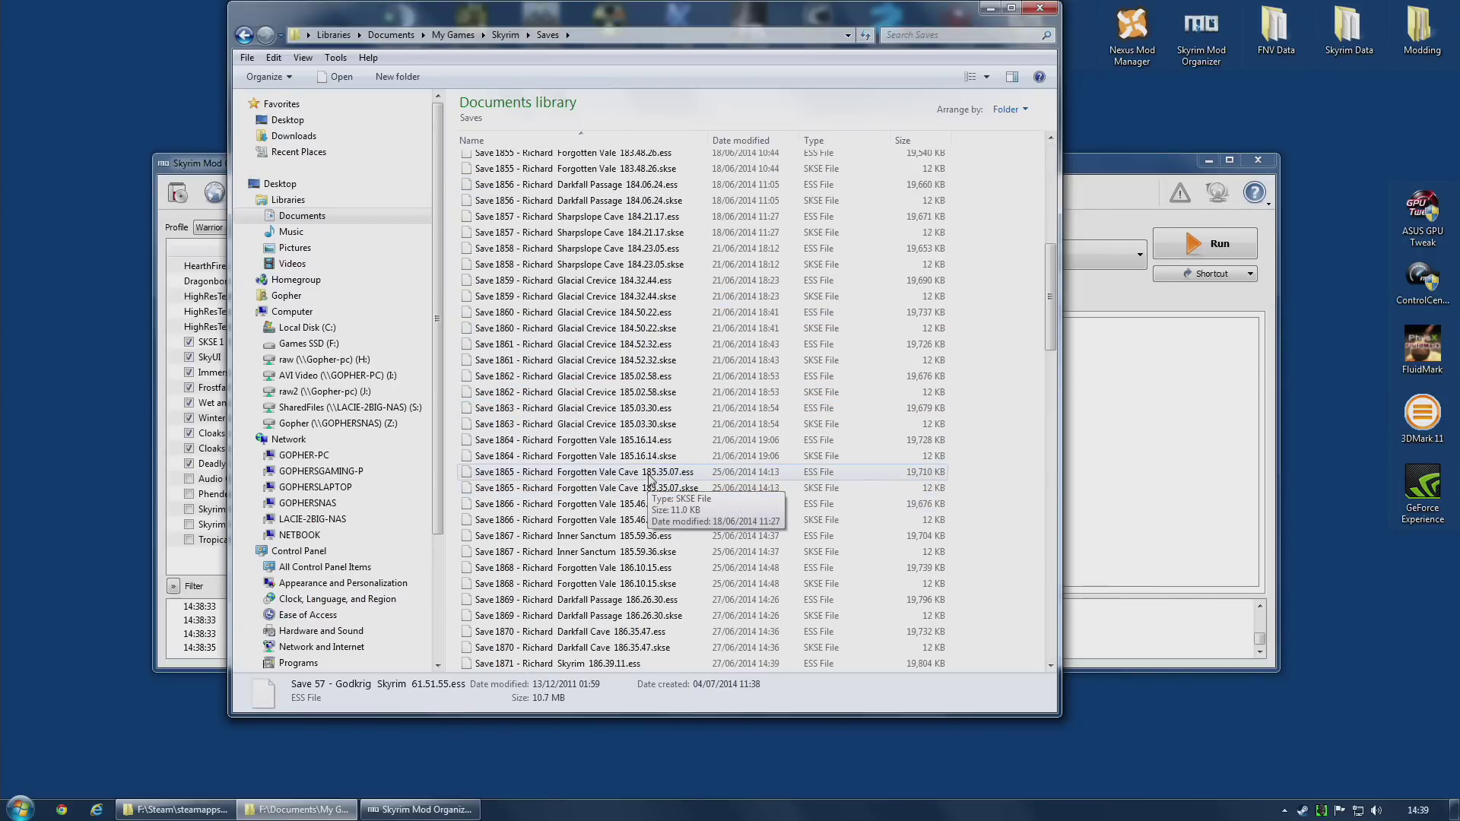
{"action": "scroll", "coordinate": [650, 478], "scroll_direction": "down", "scroll_amount": 3}
{"action": "left_click", "coordinate": [679, 473]}
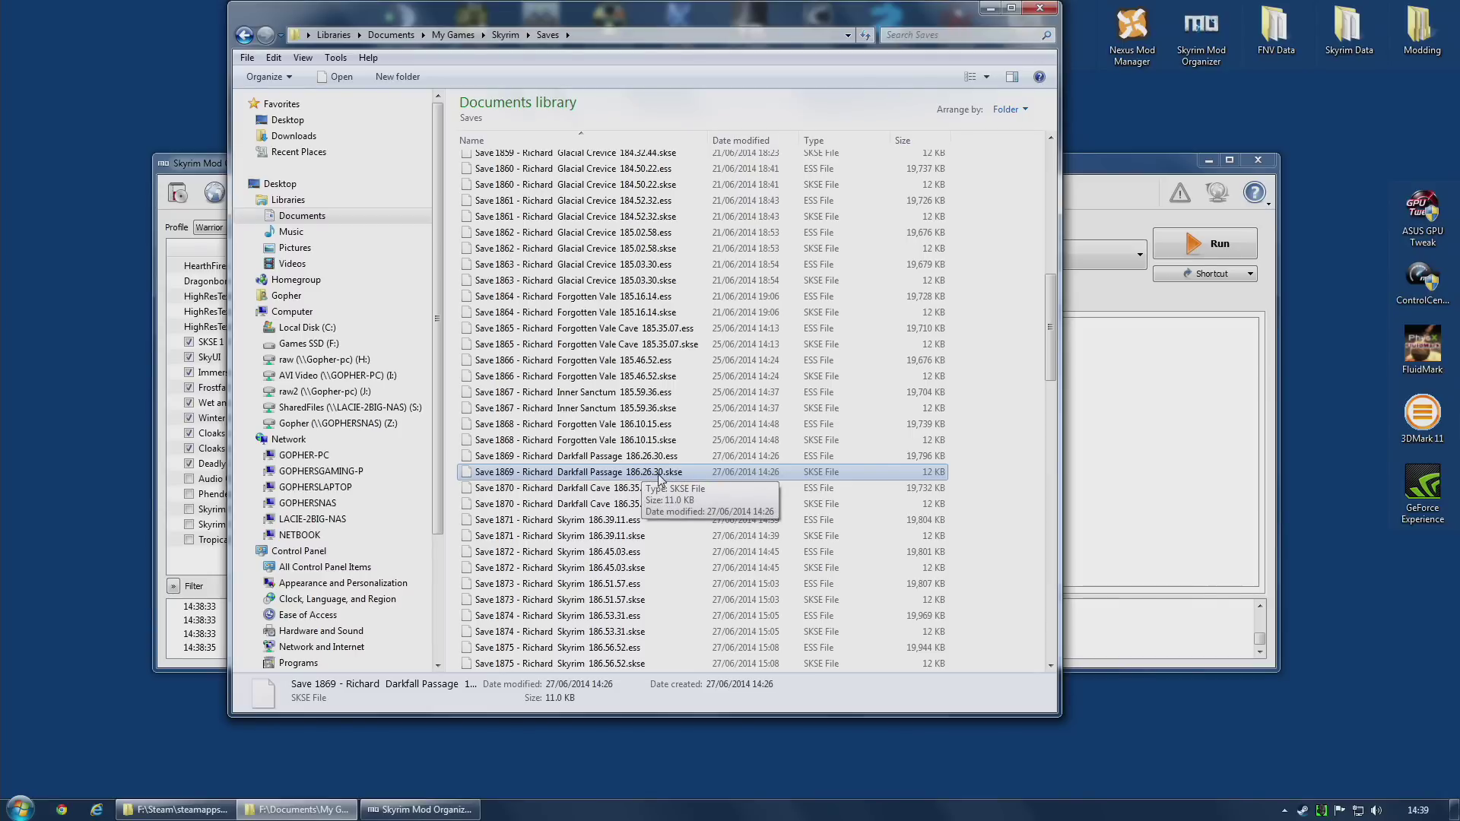
{"action": "scroll", "coordinate": [658, 477], "scroll_direction": "up", "scroll_amount": 13}
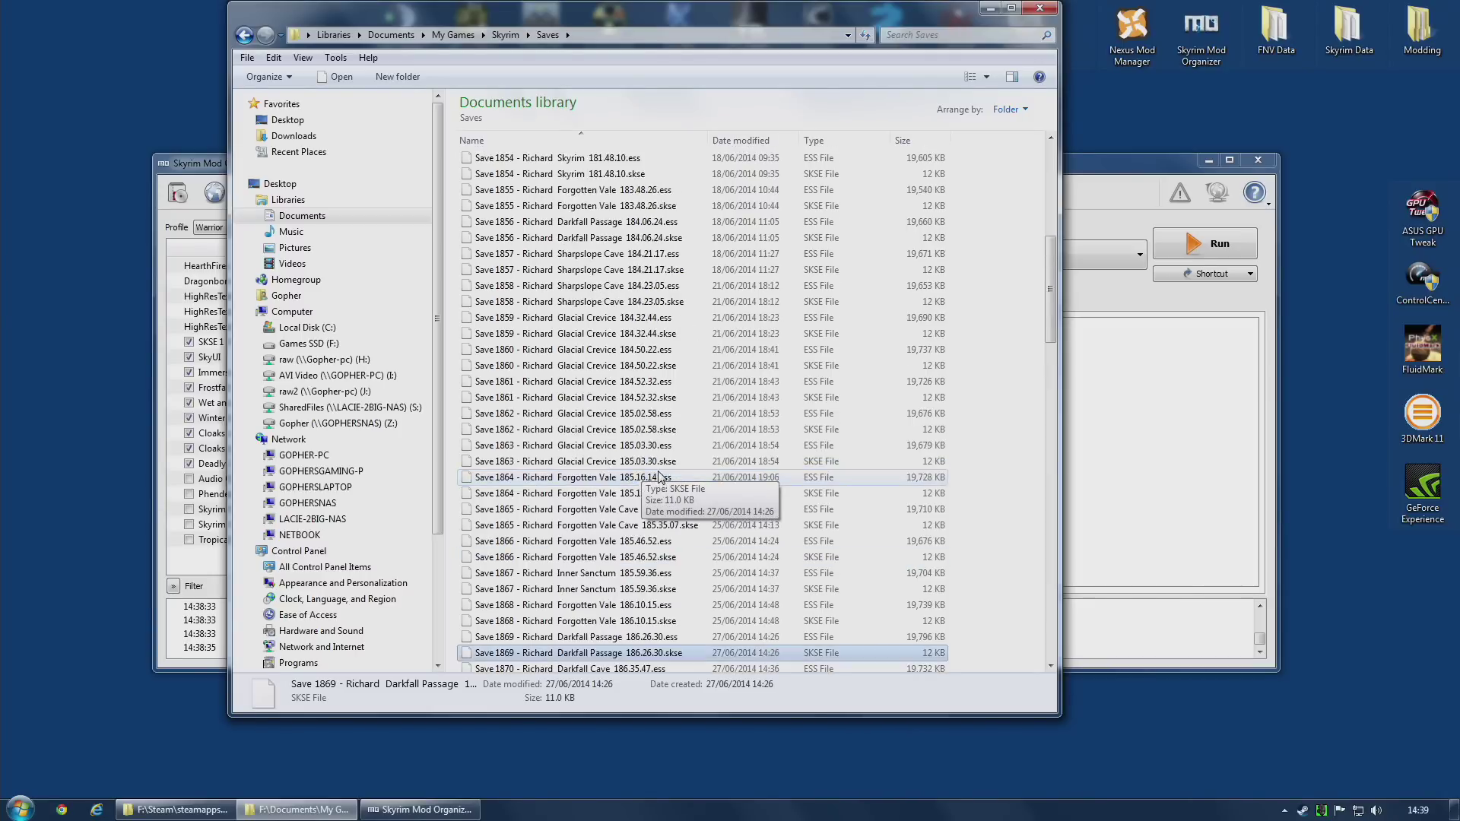
Copy the file "Save 57 - Godkrig Skyrim 61.51.55.ess" from the global Saves folder
{"action": "left_click", "coordinate": [534, 325]}
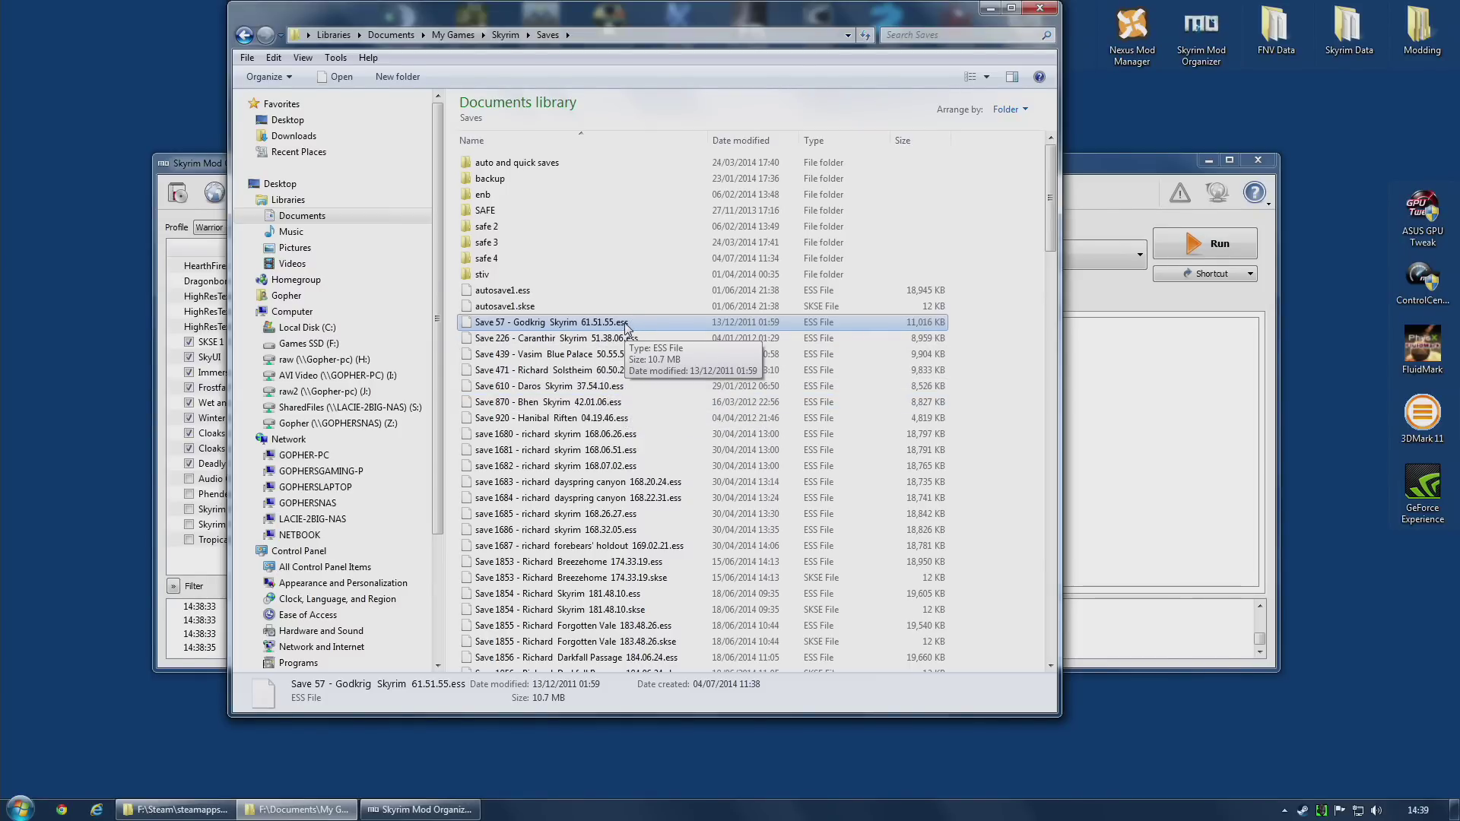
{"action": "right_click", "coordinate": [564, 325]}
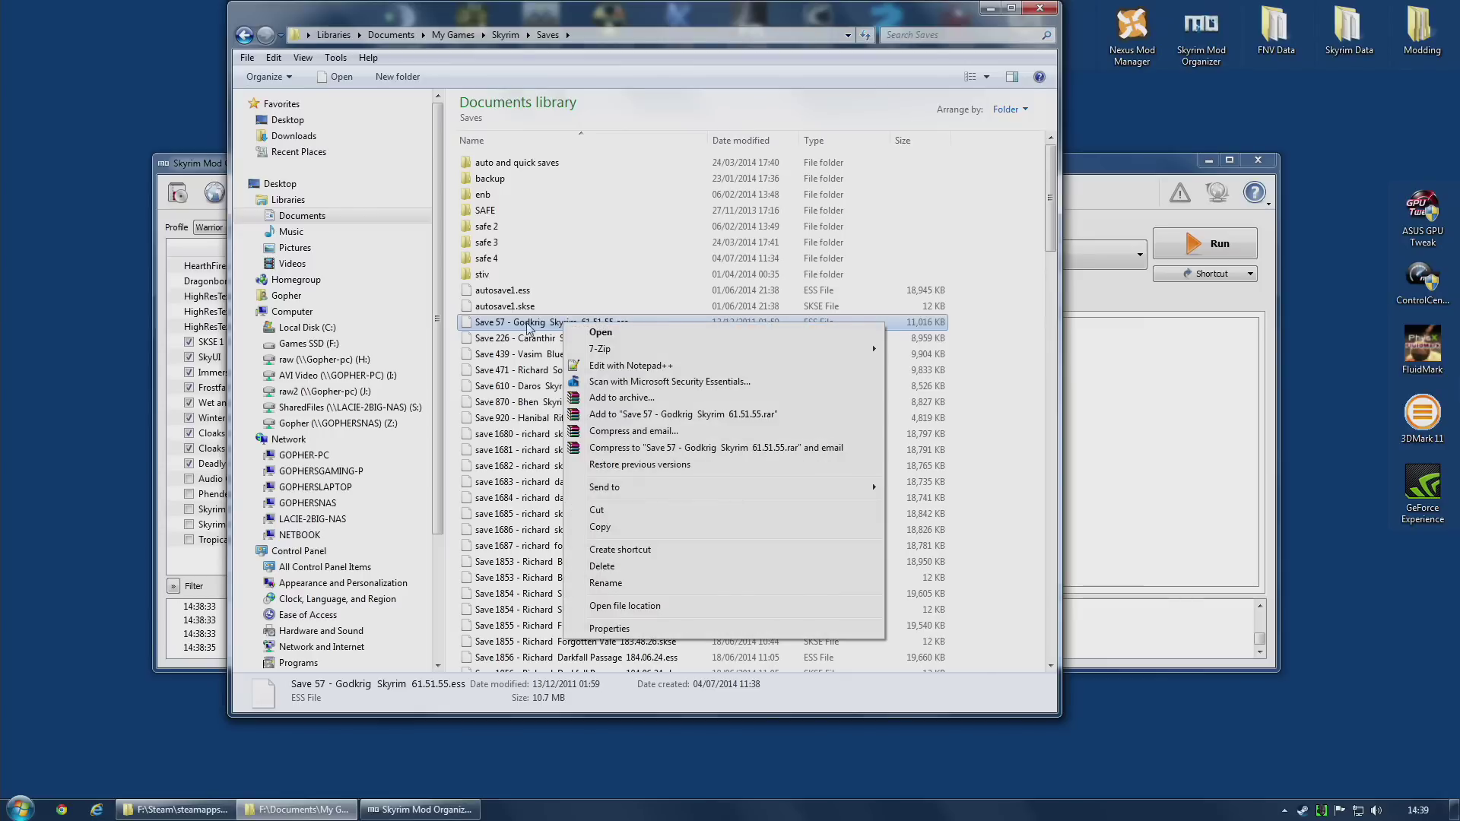
{"action": "left_click", "coordinate": [608, 531]}
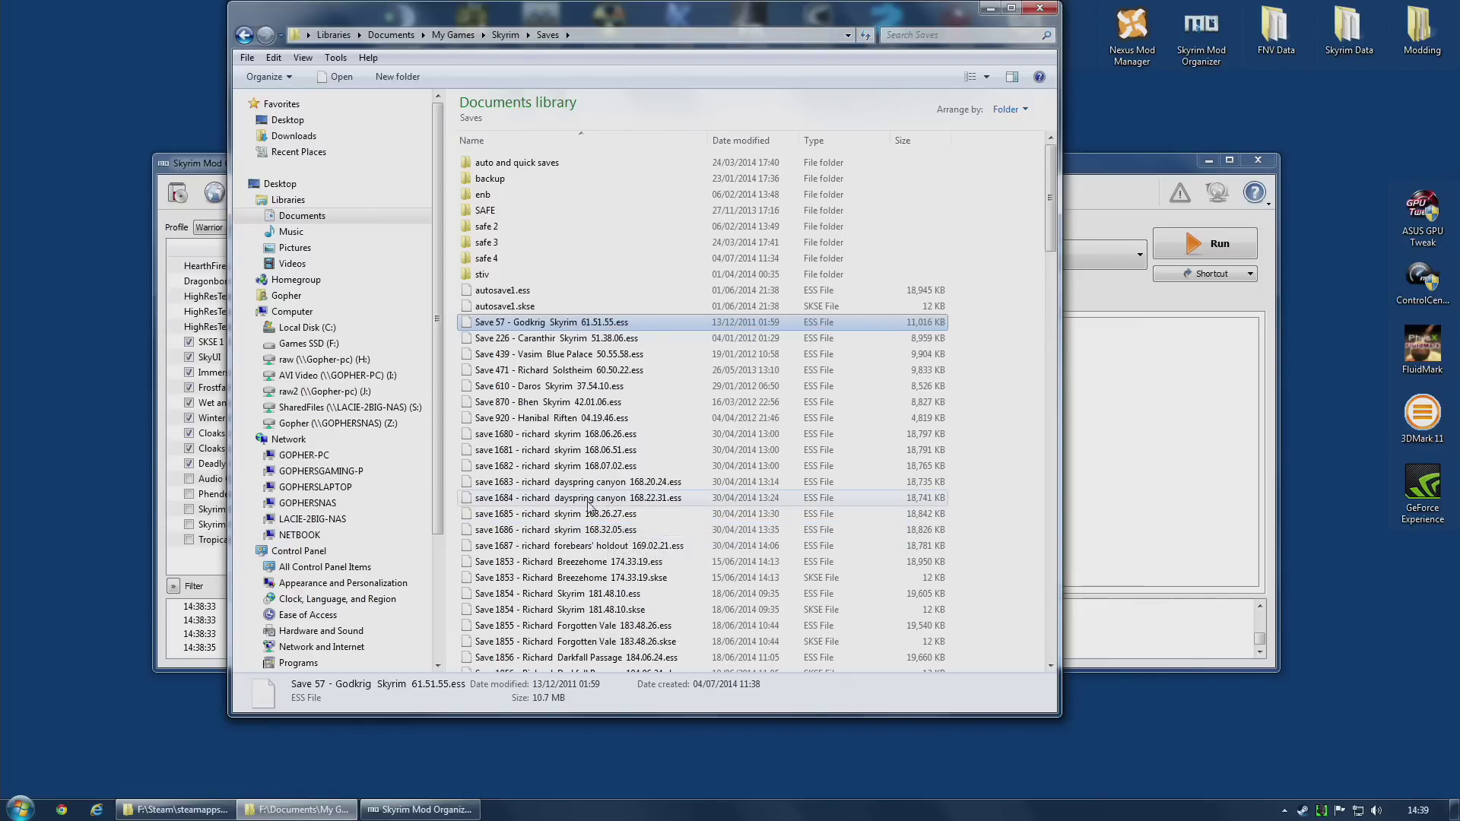
Bring up the Steam skyrim folder window and arrange it side by side with the global Saves window
{"action": "left_click", "coordinate": [175, 810]}
{"action": "left_click_drag", "start_coordinate": [521, 44], "coordinate": [982, 54]}
{"action": "left_click", "coordinate": [755, 12]}
{"action": "left_click_drag", "start_coordinate": [754, 11], "coordinate": [564, 48]}
{"action": "left_click", "coordinate": [873, 116]}
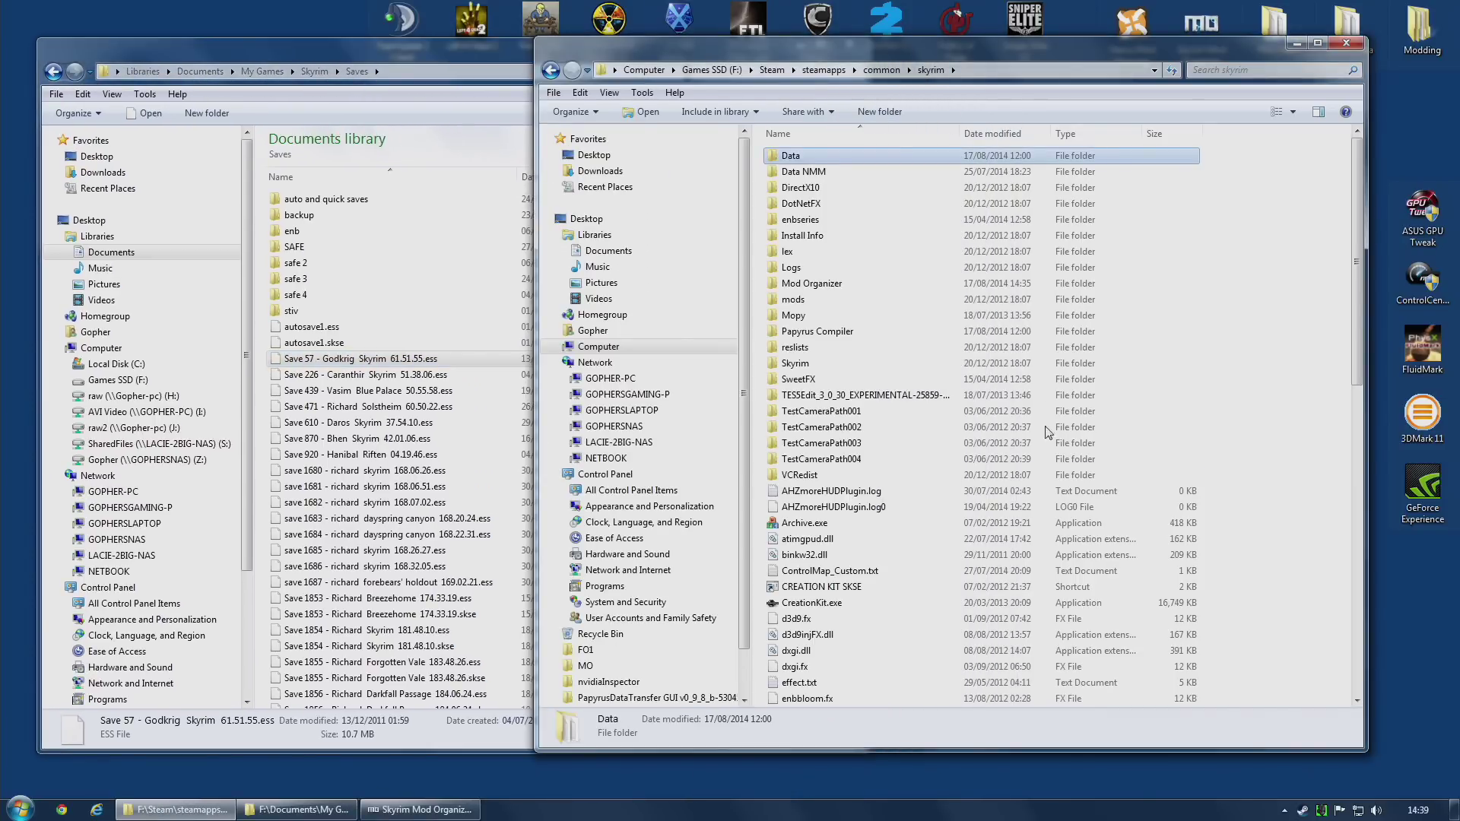
Open the saves folder of the Warrior - Godkrig profile inside Mod Organizer's profiles folder
{"action": "double_click", "coordinate": [822, 287]}
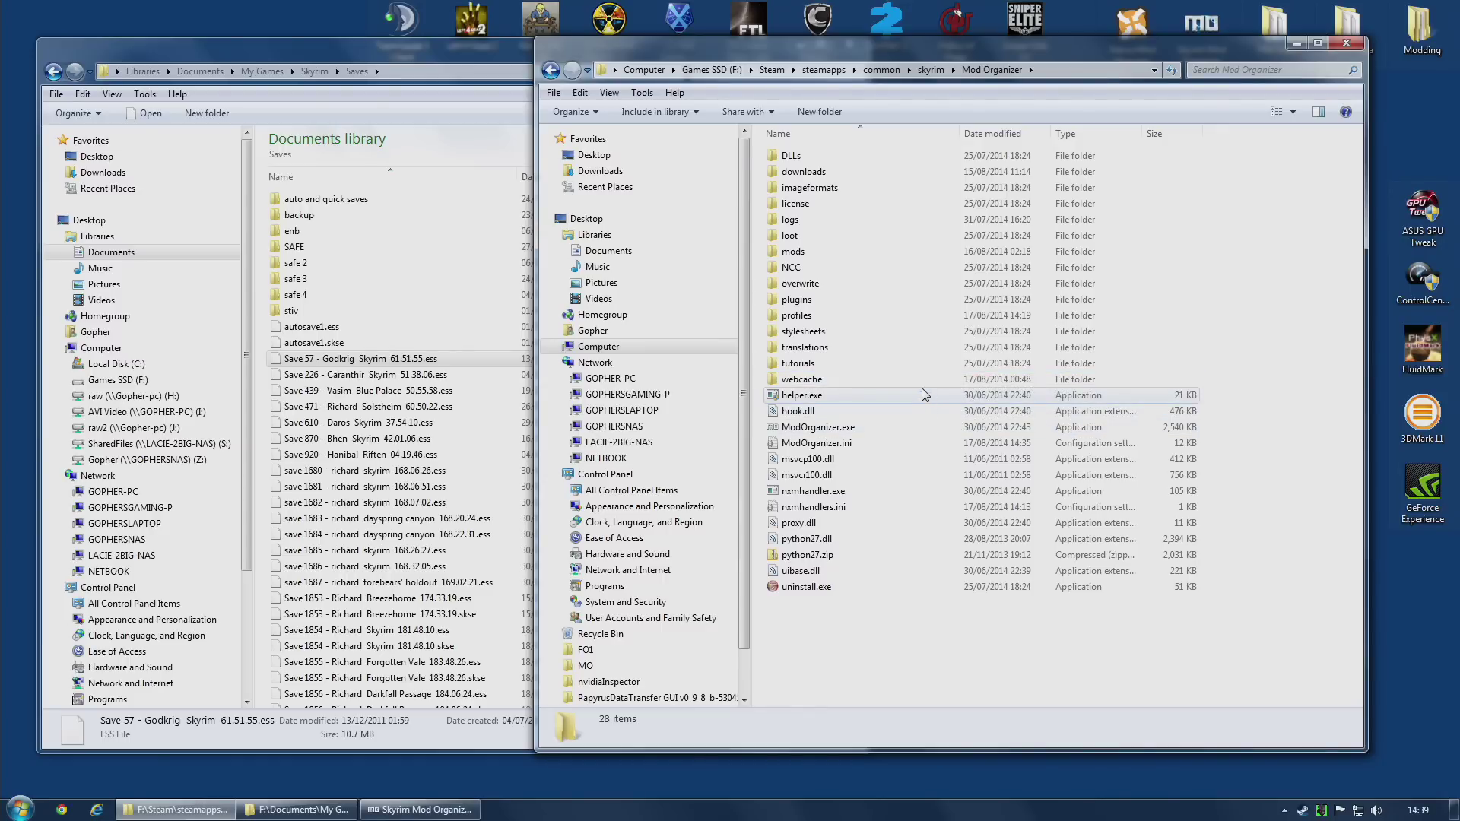
{"action": "double_click", "coordinate": [796, 315]}
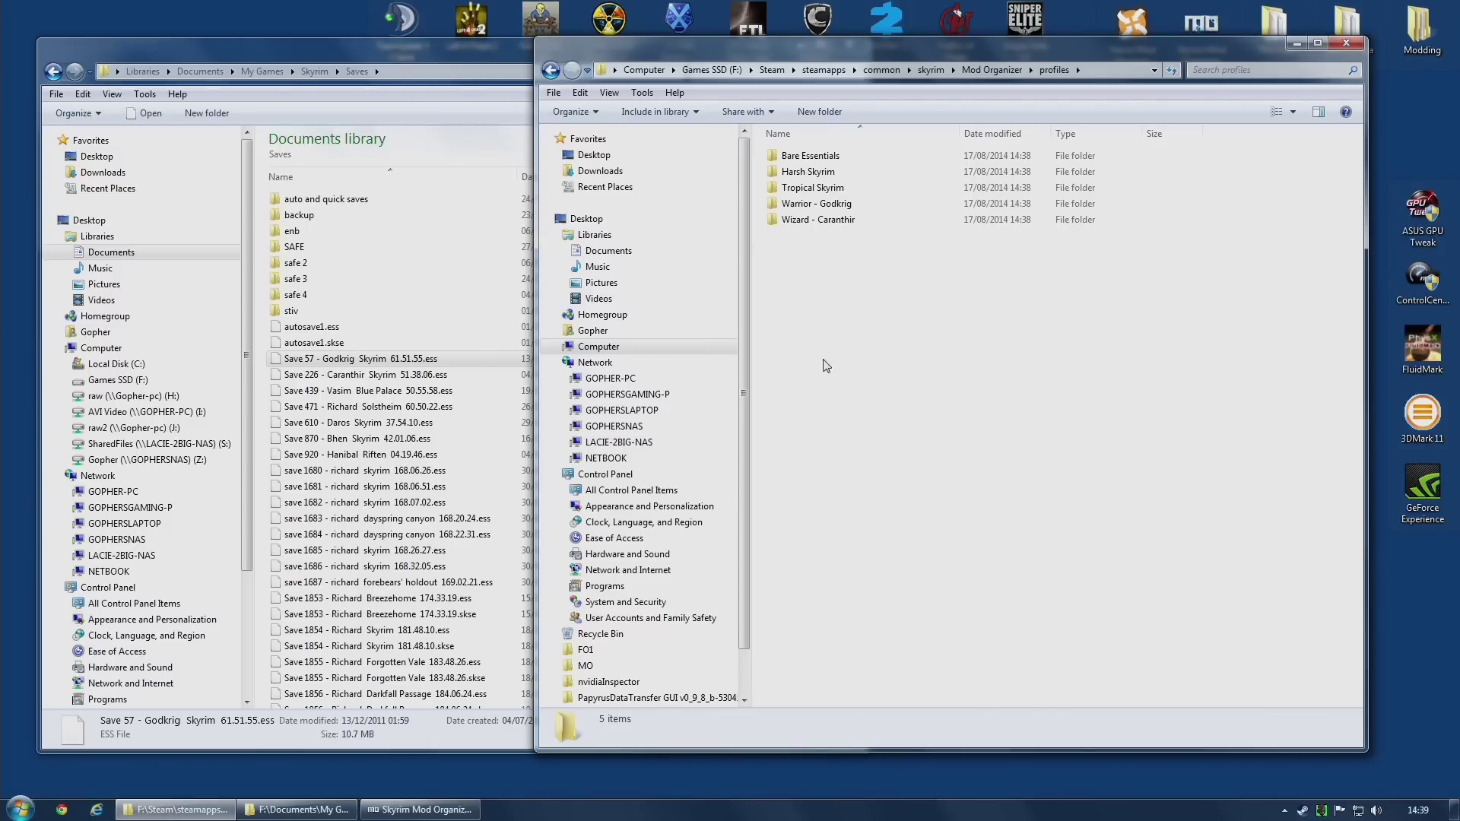
{"action": "double_click", "coordinate": [821, 209]}
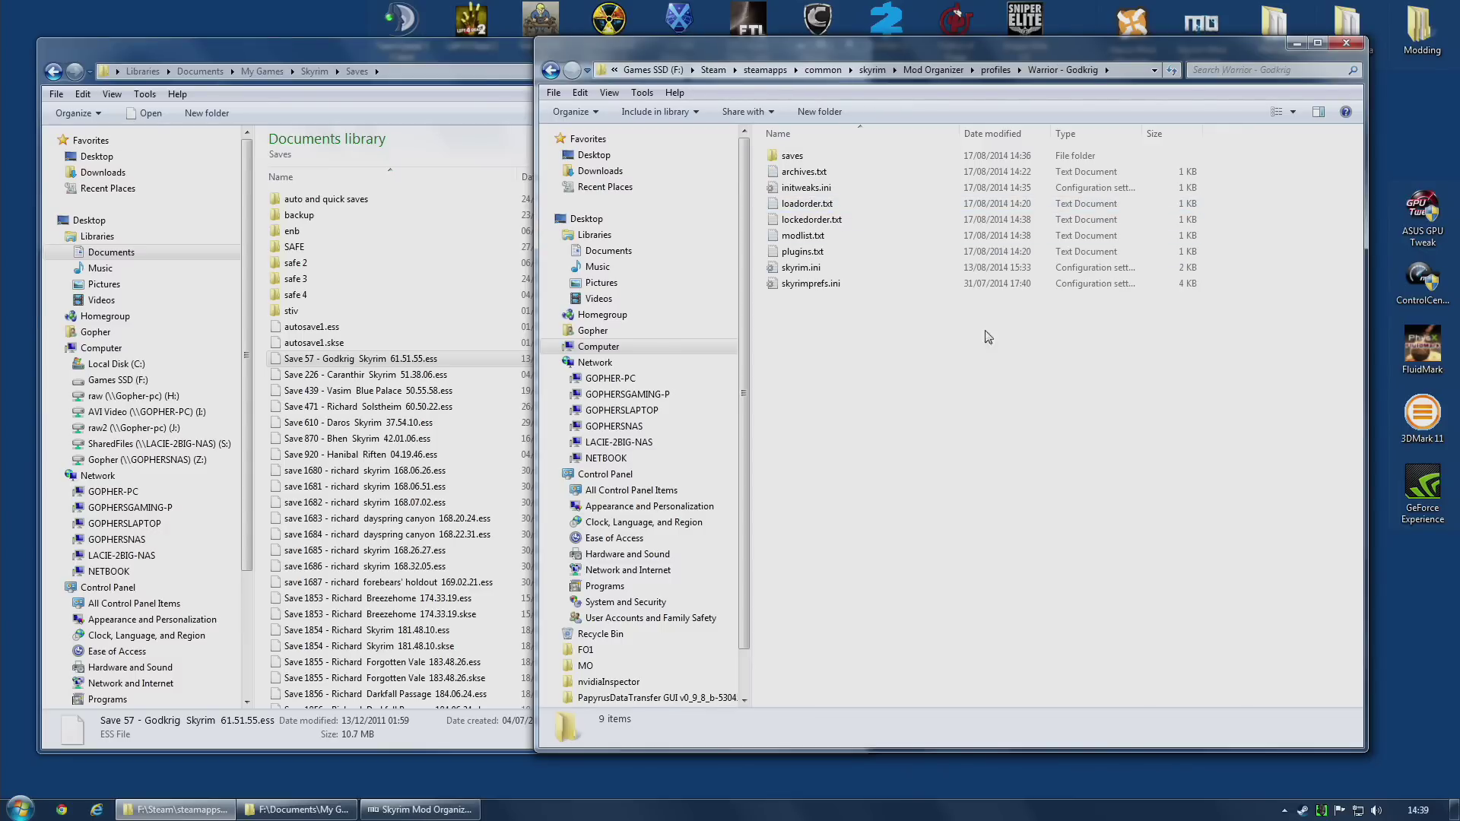
{"action": "double_click", "coordinate": [794, 157]}
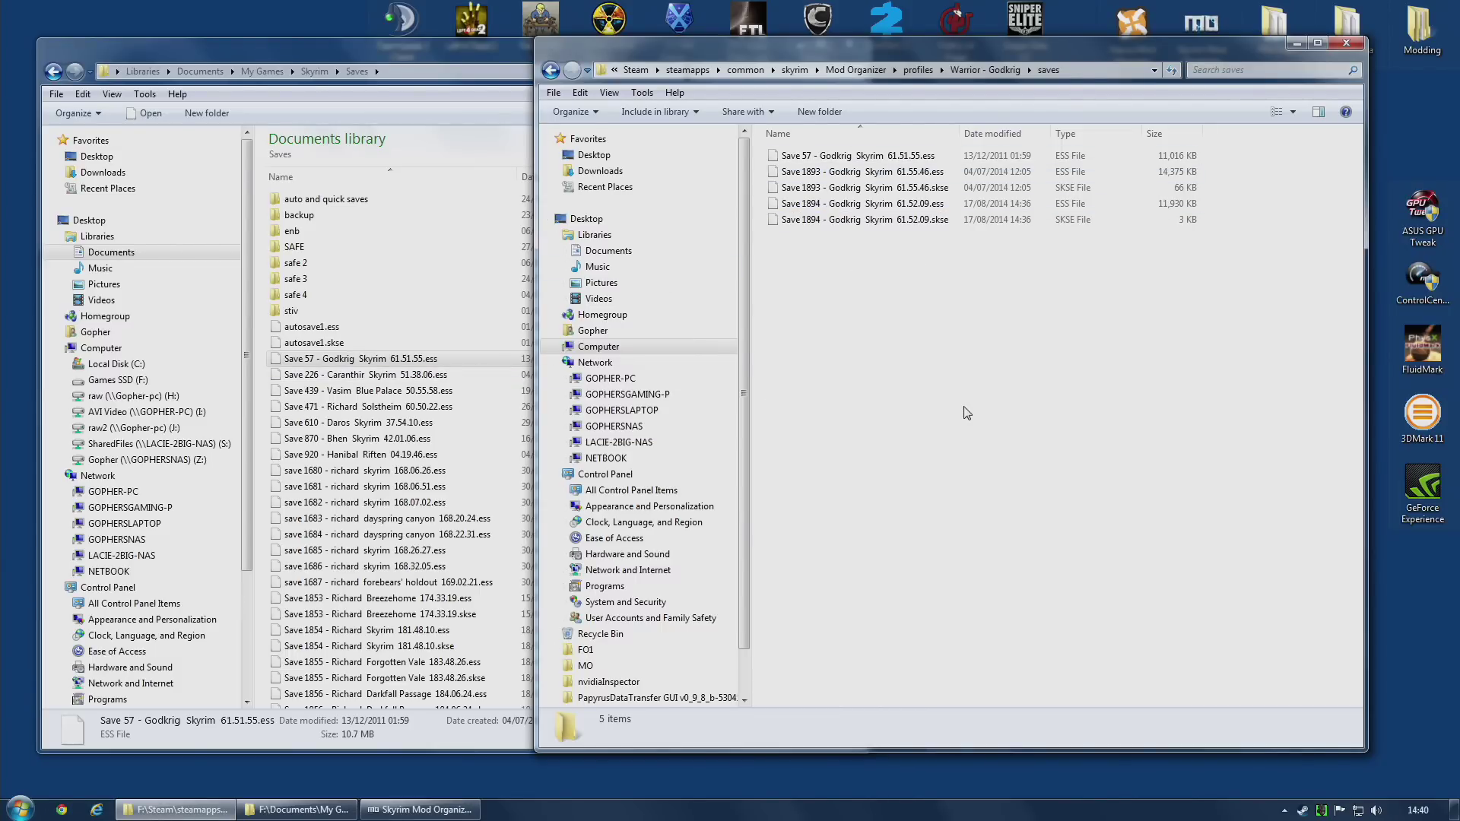
Look into the Tropical Skyrim and Wizard - Caranthir profile folders and return to the profiles folder
{"action": "key", "text": "BackSpace"}
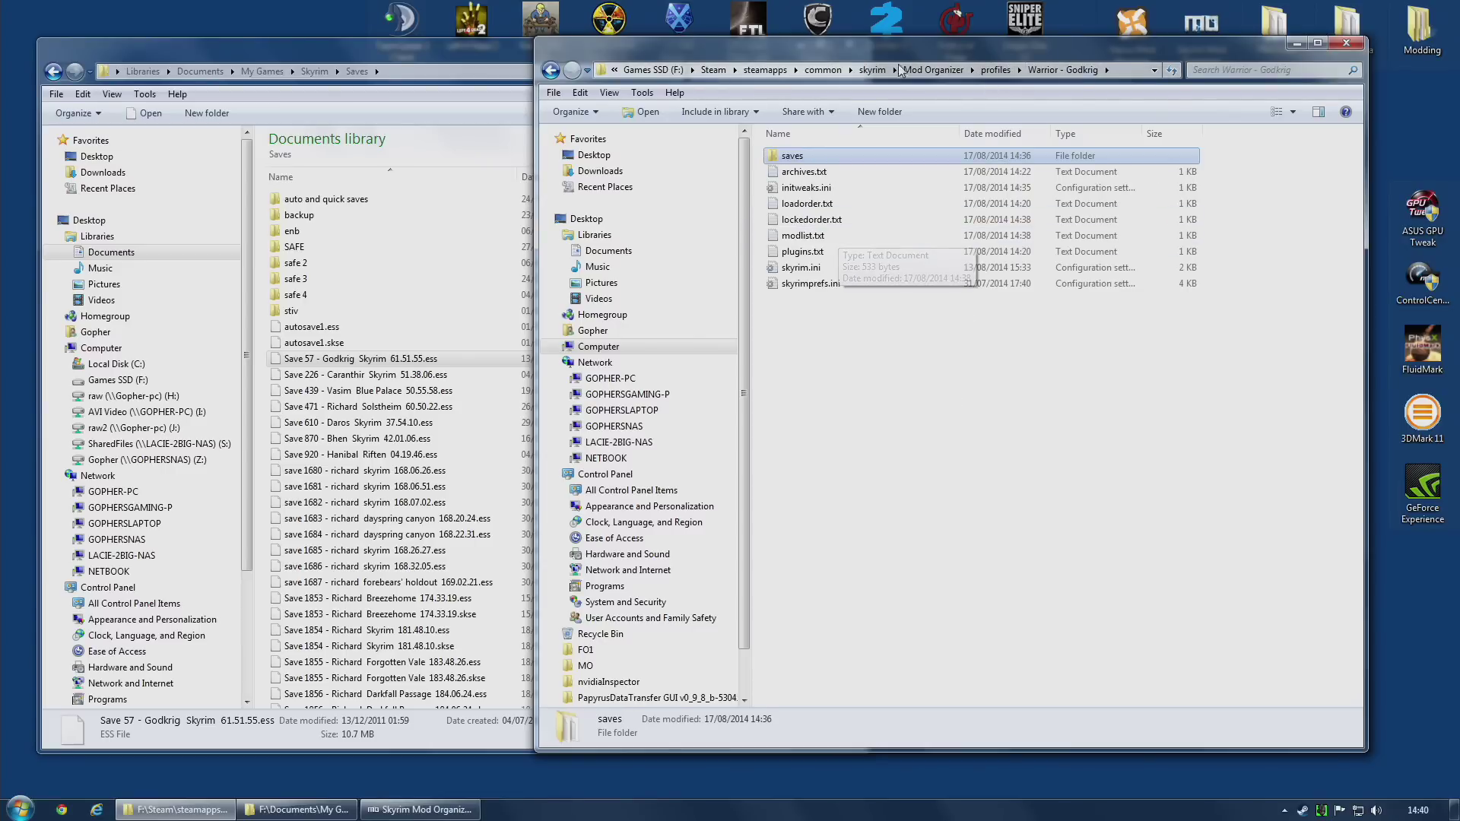
{"action": "left_click", "coordinate": [995, 69]}
{"action": "left_click", "coordinate": [810, 188]}
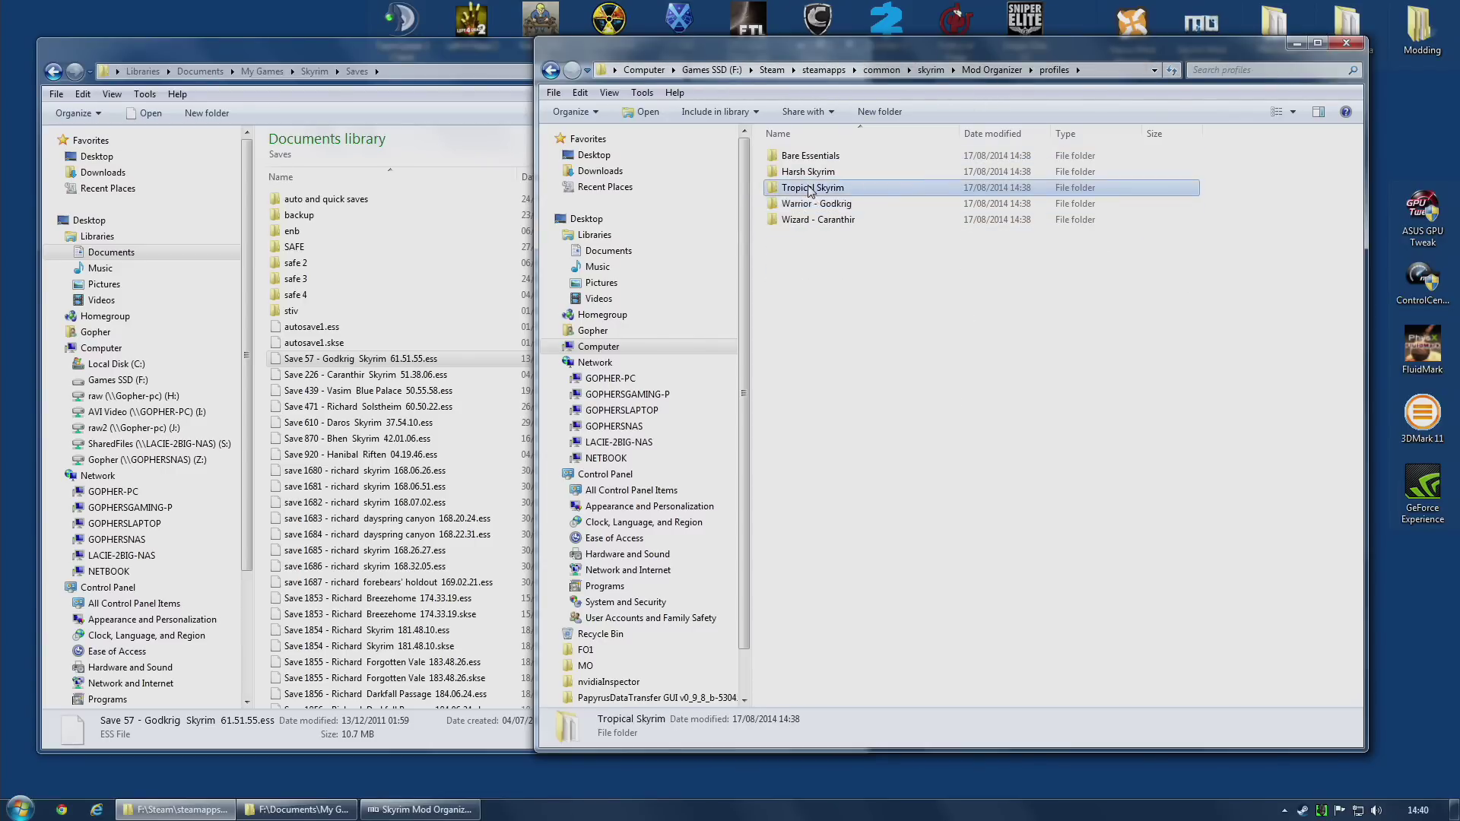
{"action": "double_click", "coordinate": [810, 189]}
{"action": "left_click", "coordinate": [996, 69]}
{"action": "double_click", "coordinate": [874, 220]}
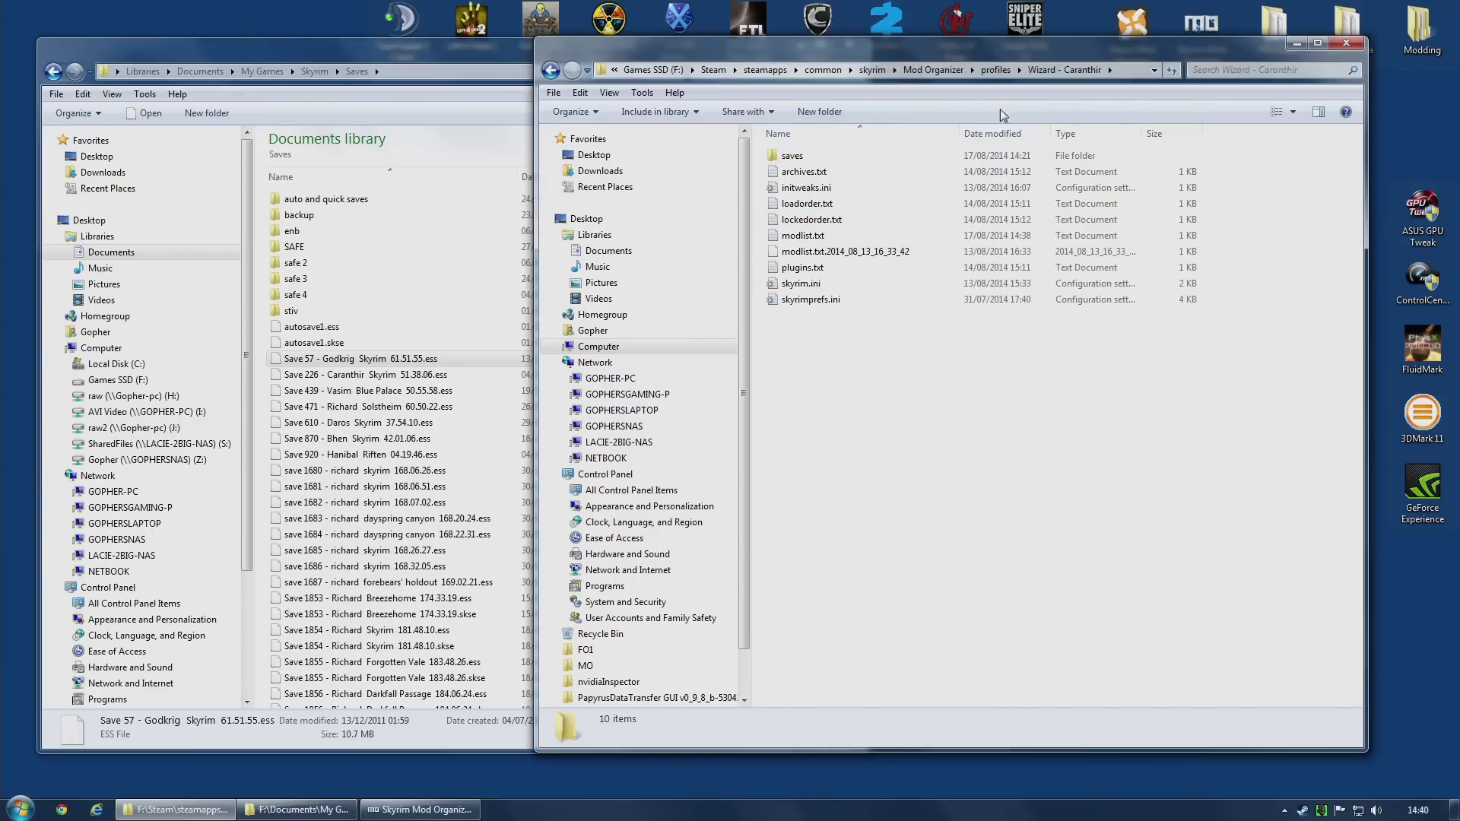
{"action": "left_click", "coordinate": [996, 70]}
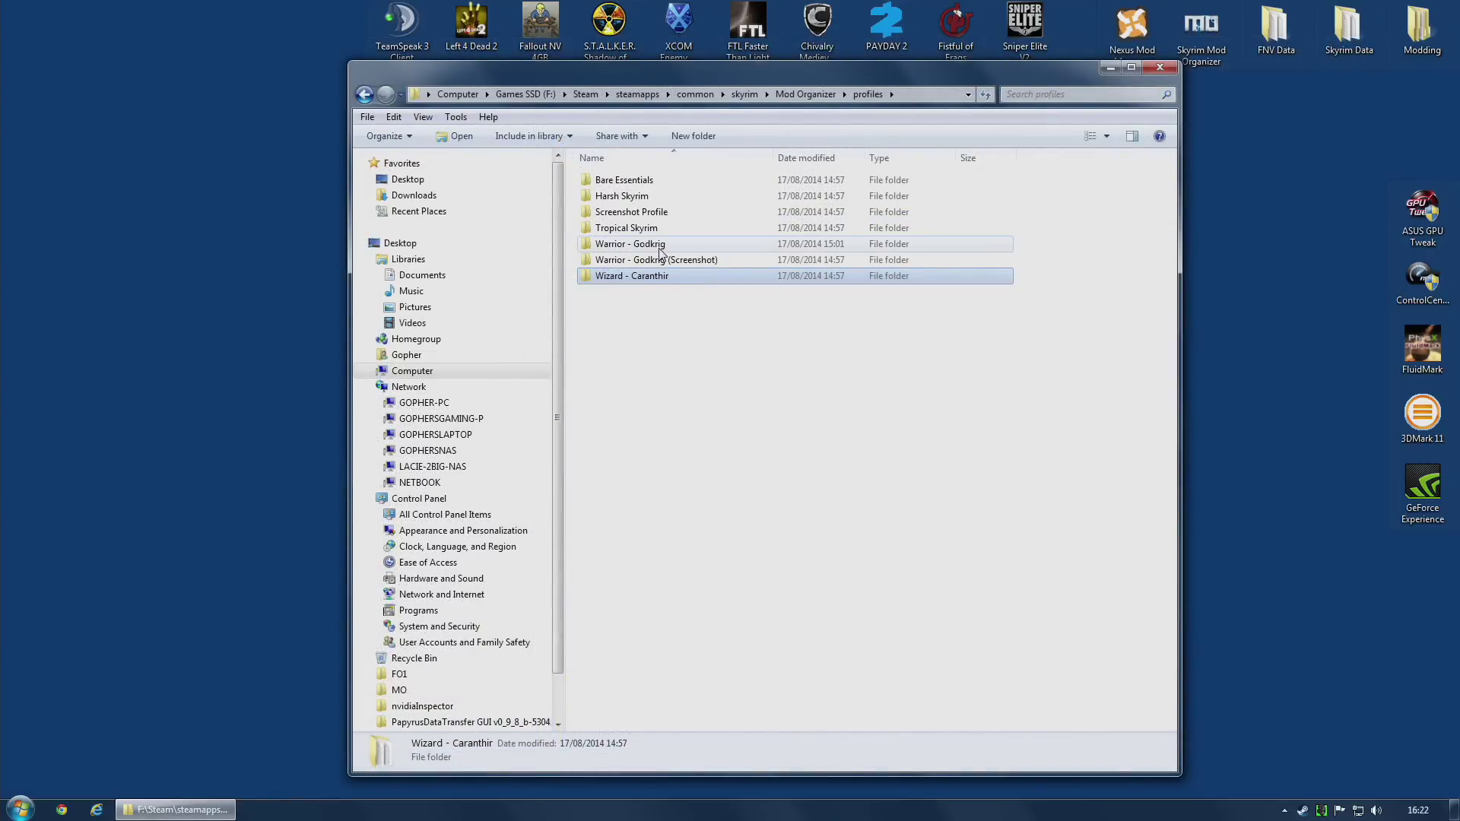
Compare the saves folders of the Warrior - Godkrig and Wizard - Caranthir profiles, returning to the profiles folder
{"action": "double_click", "coordinate": [660, 250]}
{"action": "double_click", "coordinate": [625, 183]}
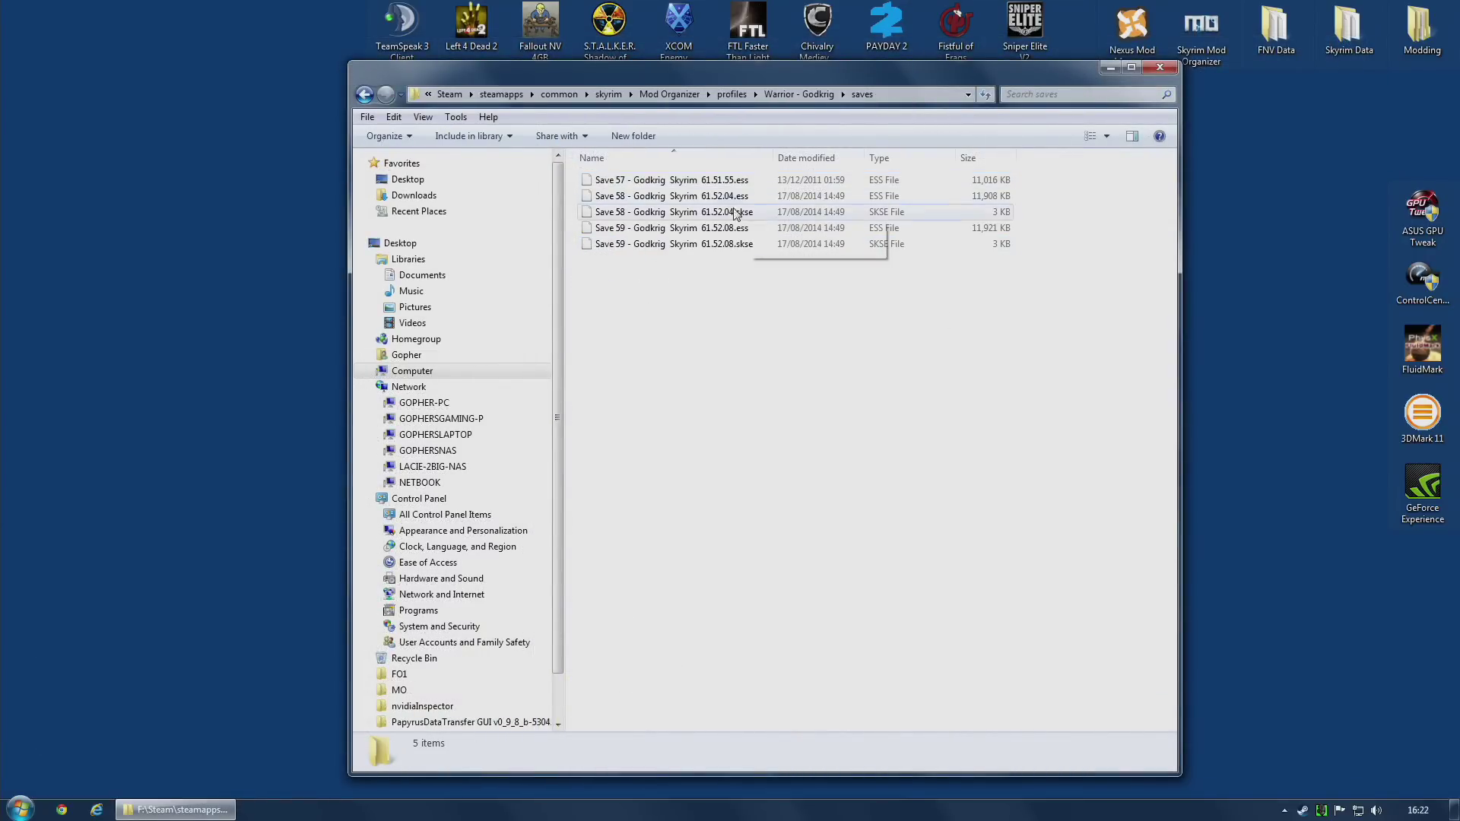
{"action": "left_click", "coordinate": [734, 93]}
{"action": "double_click", "coordinate": [646, 275]}
{"action": "double_click", "coordinate": [636, 182]}
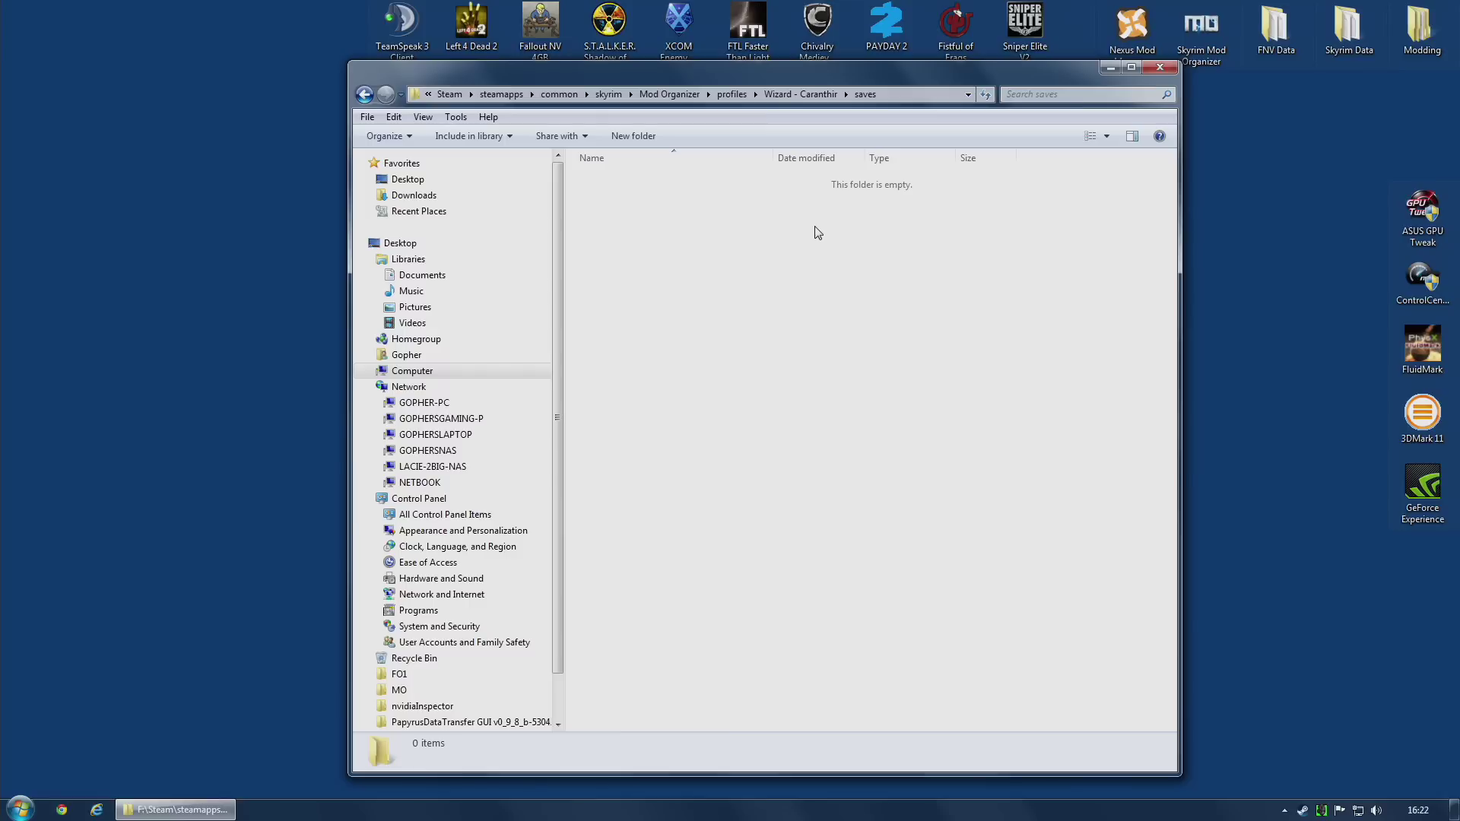
{"action": "left_click", "coordinate": [813, 96]}
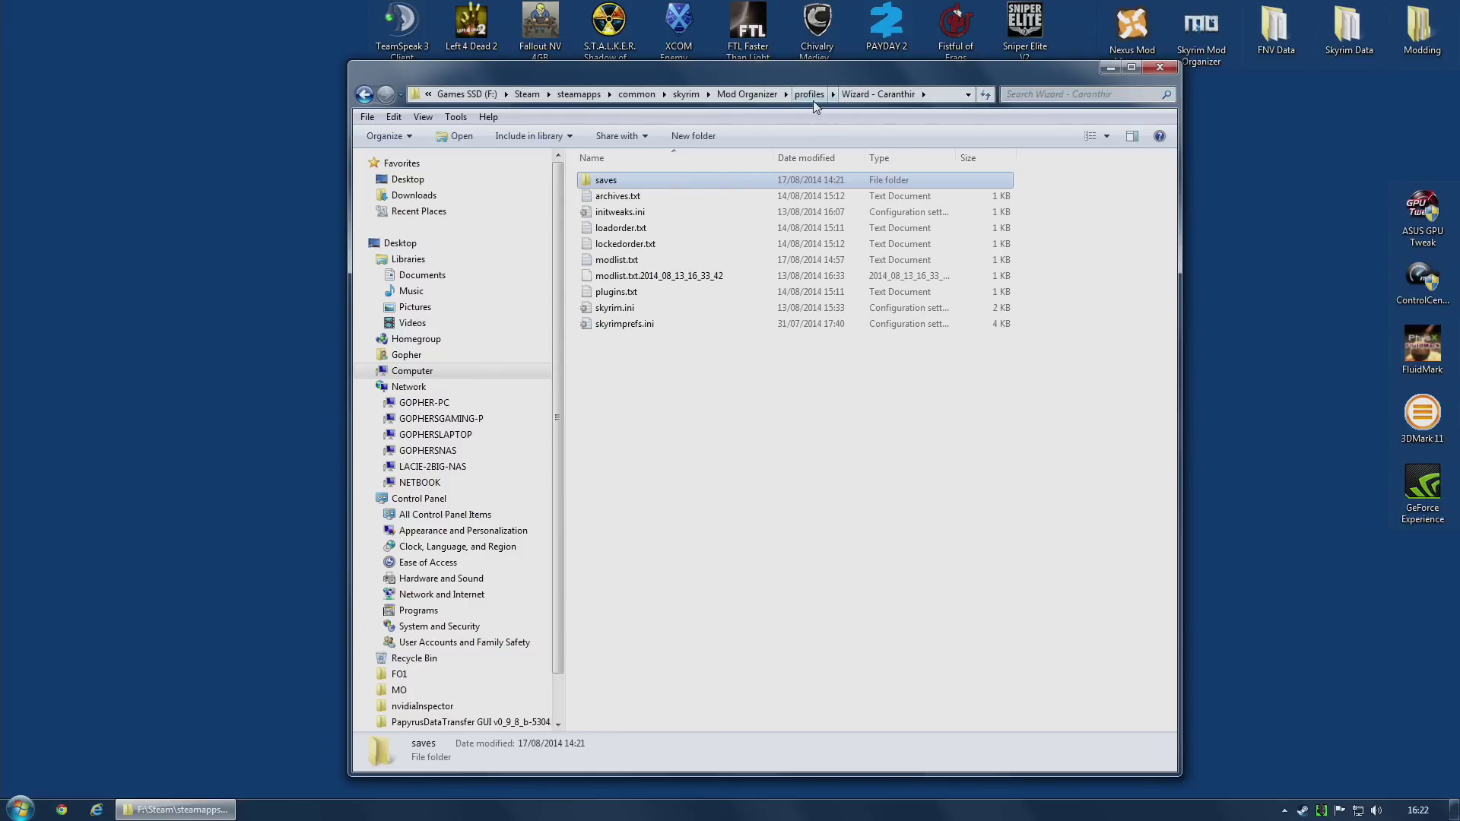
{"action": "left_click", "coordinate": [812, 97]}
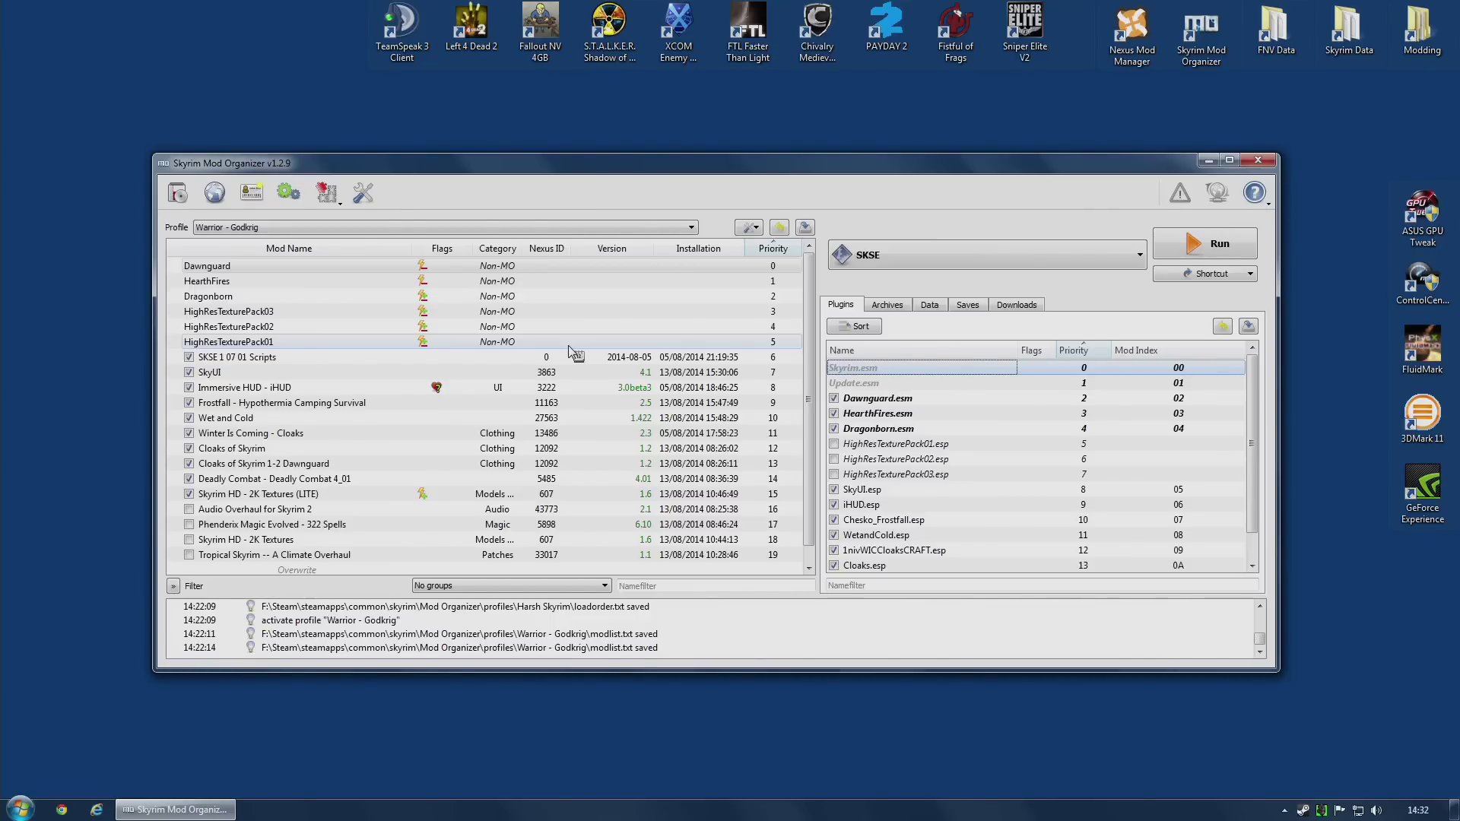
Start creating a new profile in Mod Organizer and try its Default Game Settings option
{"action": "left_click", "coordinate": [251, 192]}
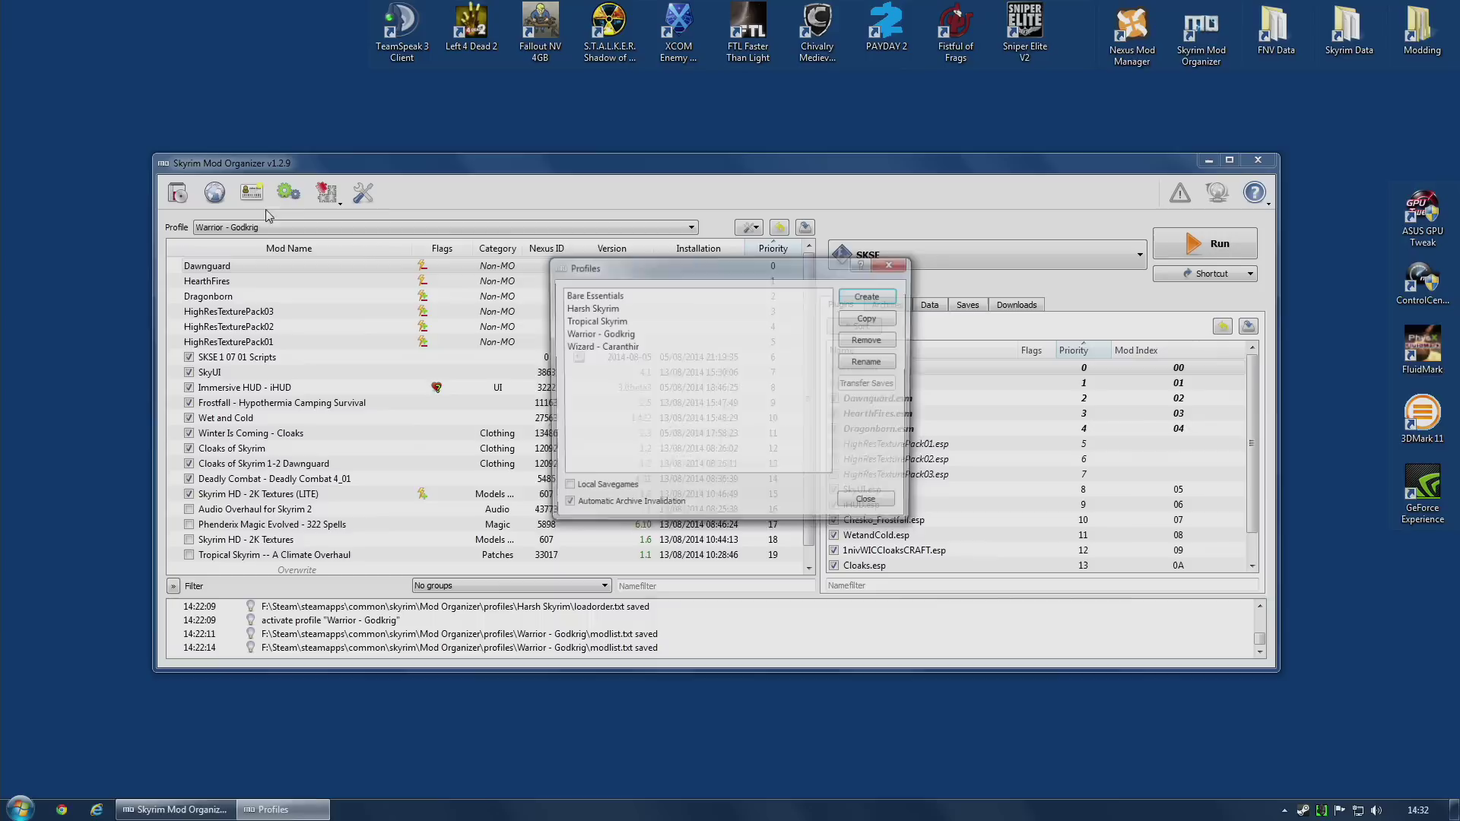
{"action": "left_click", "coordinate": [869, 295]}
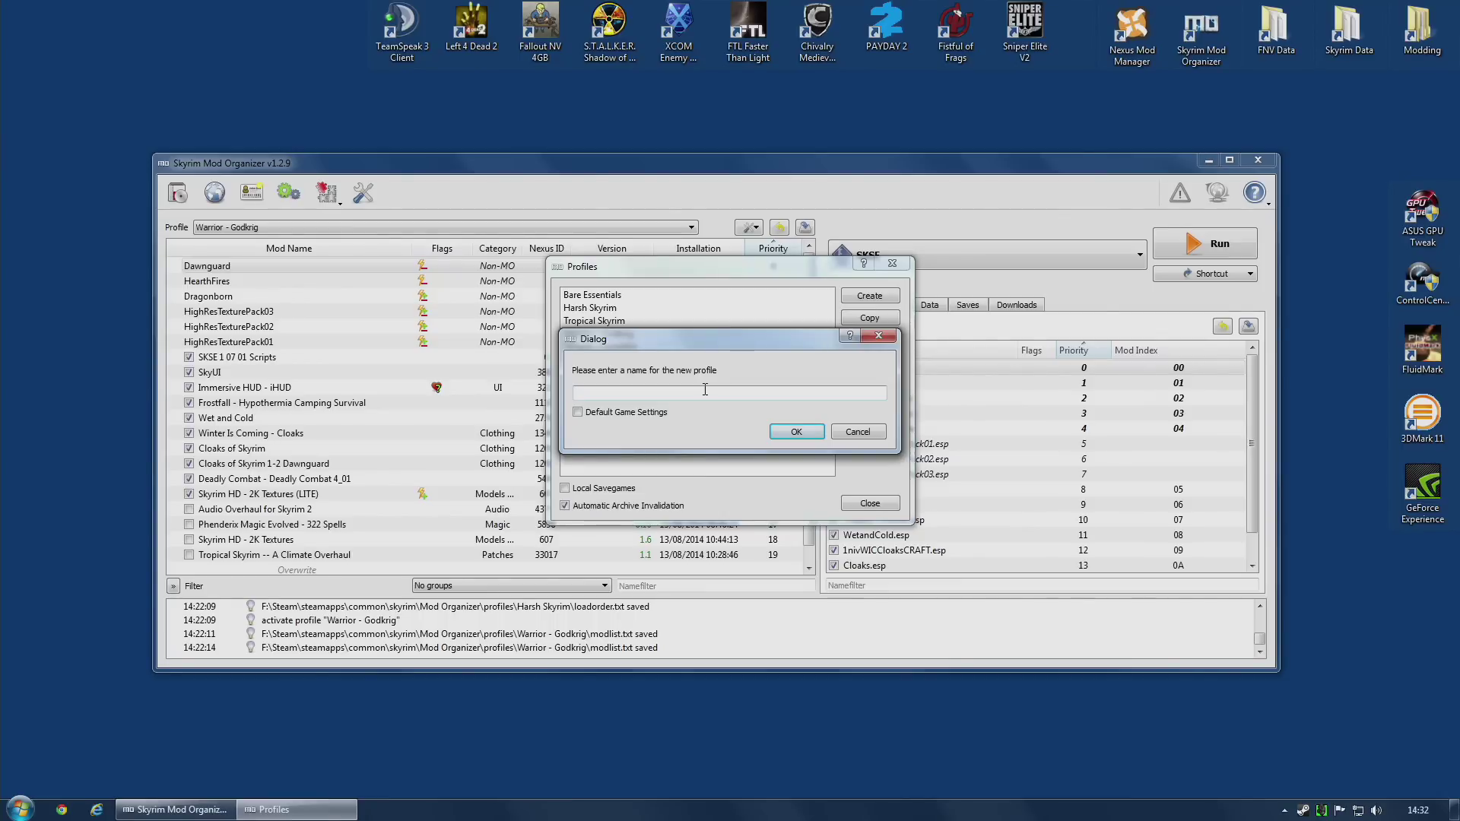
{"action": "left_click", "coordinate": [578, 413]}
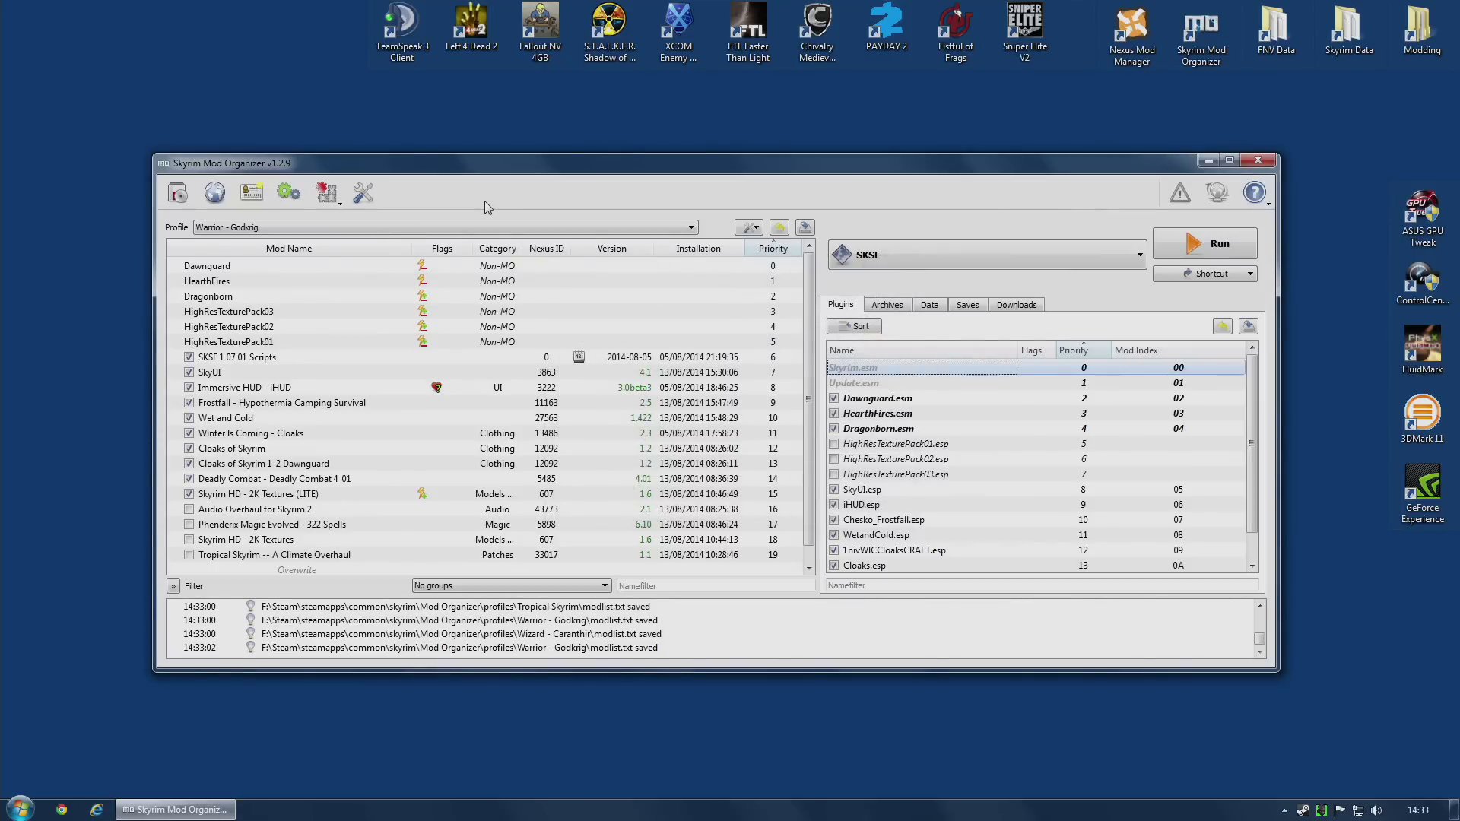
Open the INI editor for Warrior - Godkrig and examine the contents of skyrim.ini and skyrimprefs.ini
{"action": "left_click", "coordinate": [329, 200]}
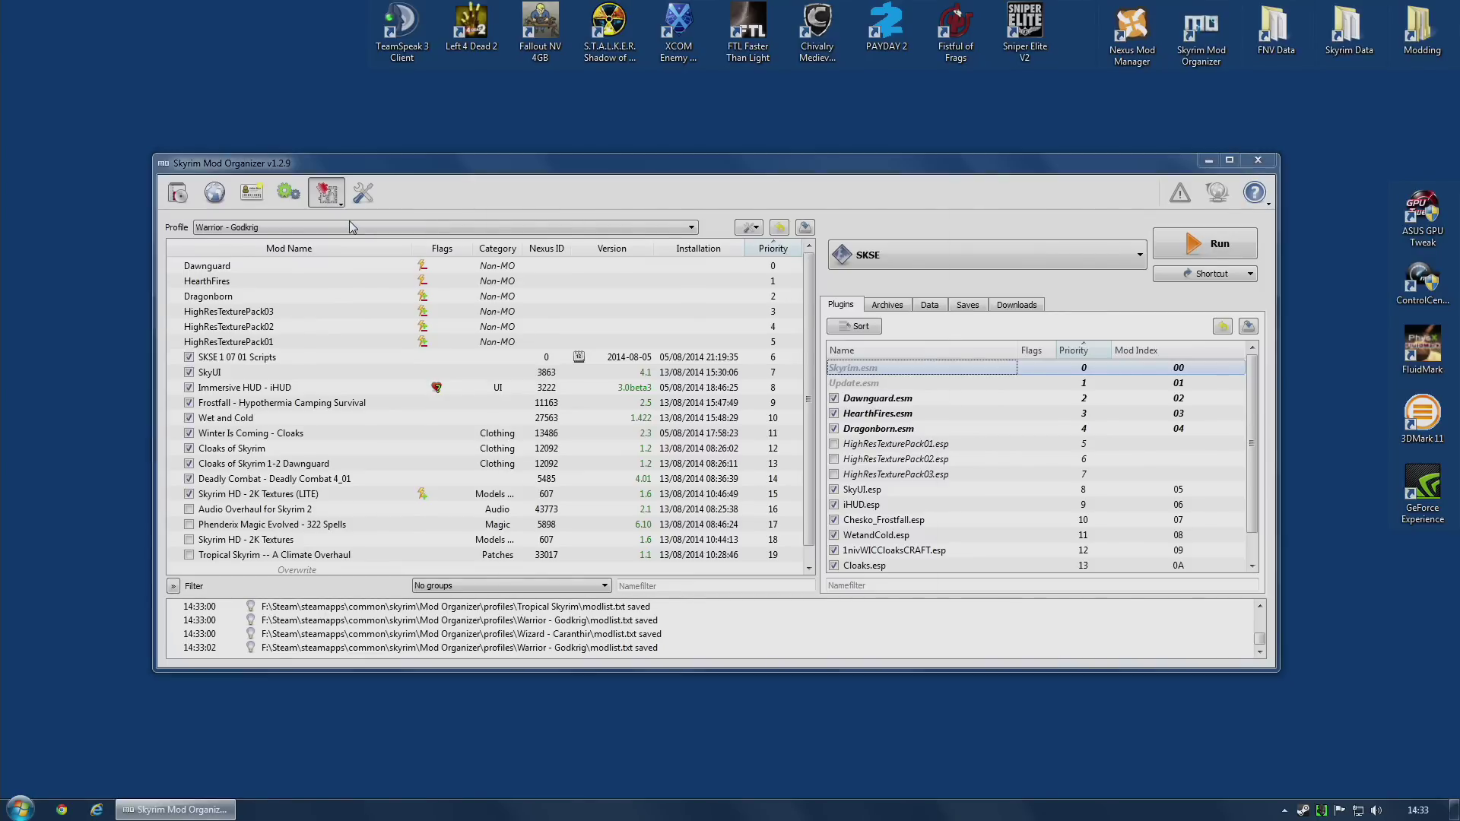
{"action": "left_click", "coordinate": [352, 220]}
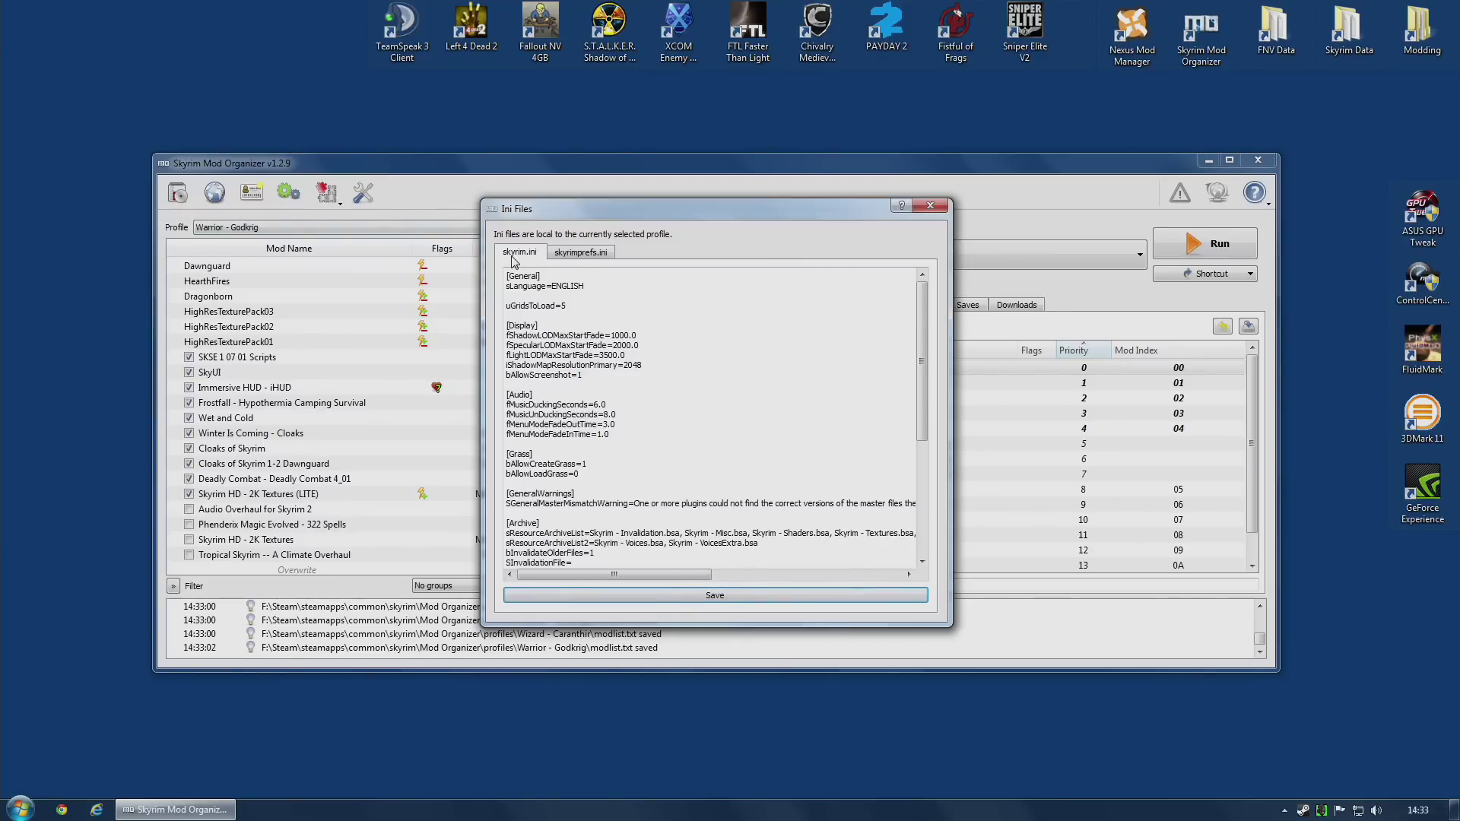
{"action": "left_click", "coordinate": [580, 253]}
{"action": "left_click", "coordinate": [520, 252]}
{"action": "scroll", "coordinate": [611, 453], "scroll_direction": "down", "scroll_amount": 7}
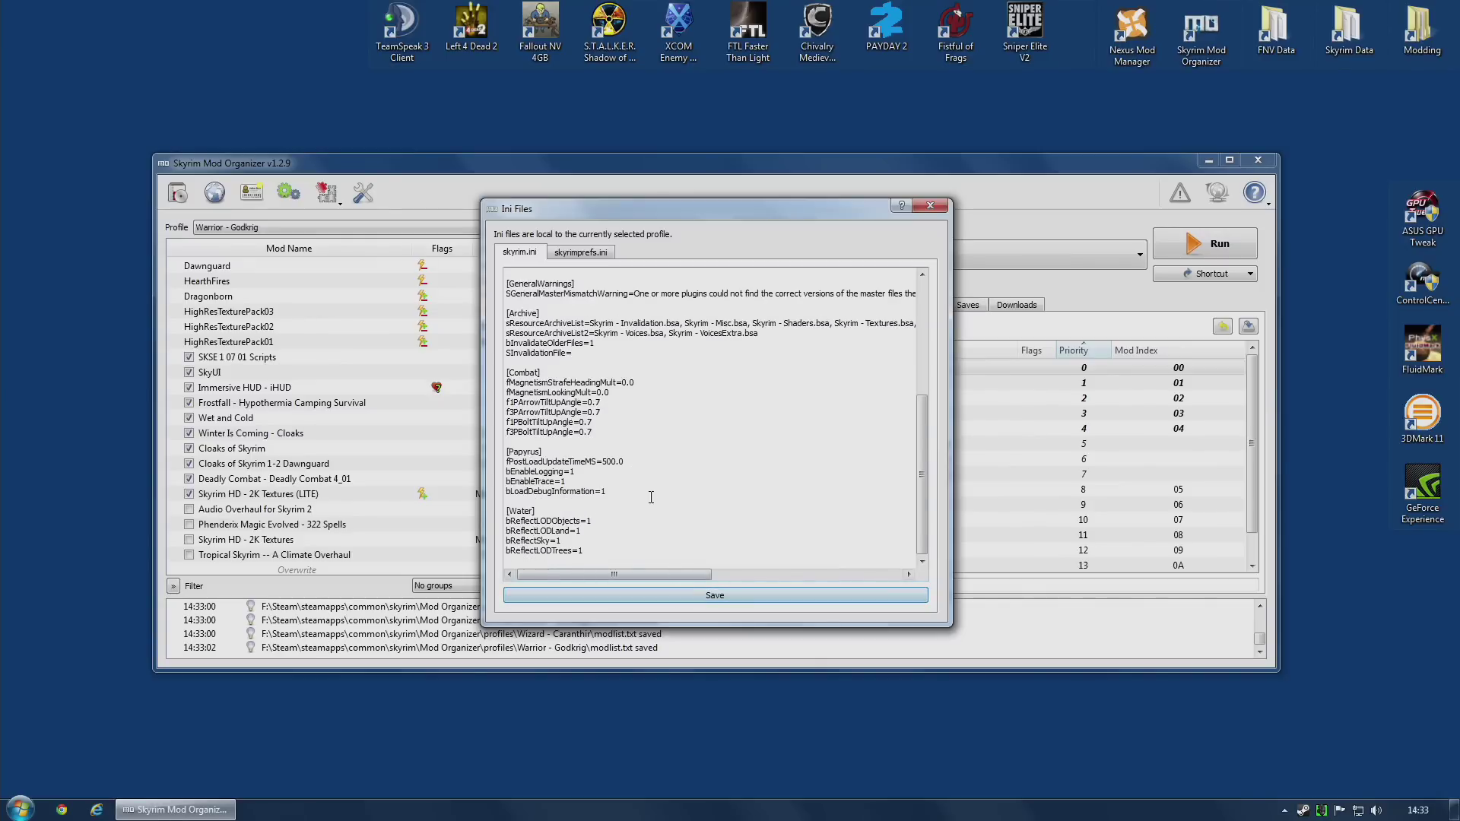
{"action": "scroll", "coordinate": [647, 484], "scroll_direction": "up", "scroll_amount": 7}
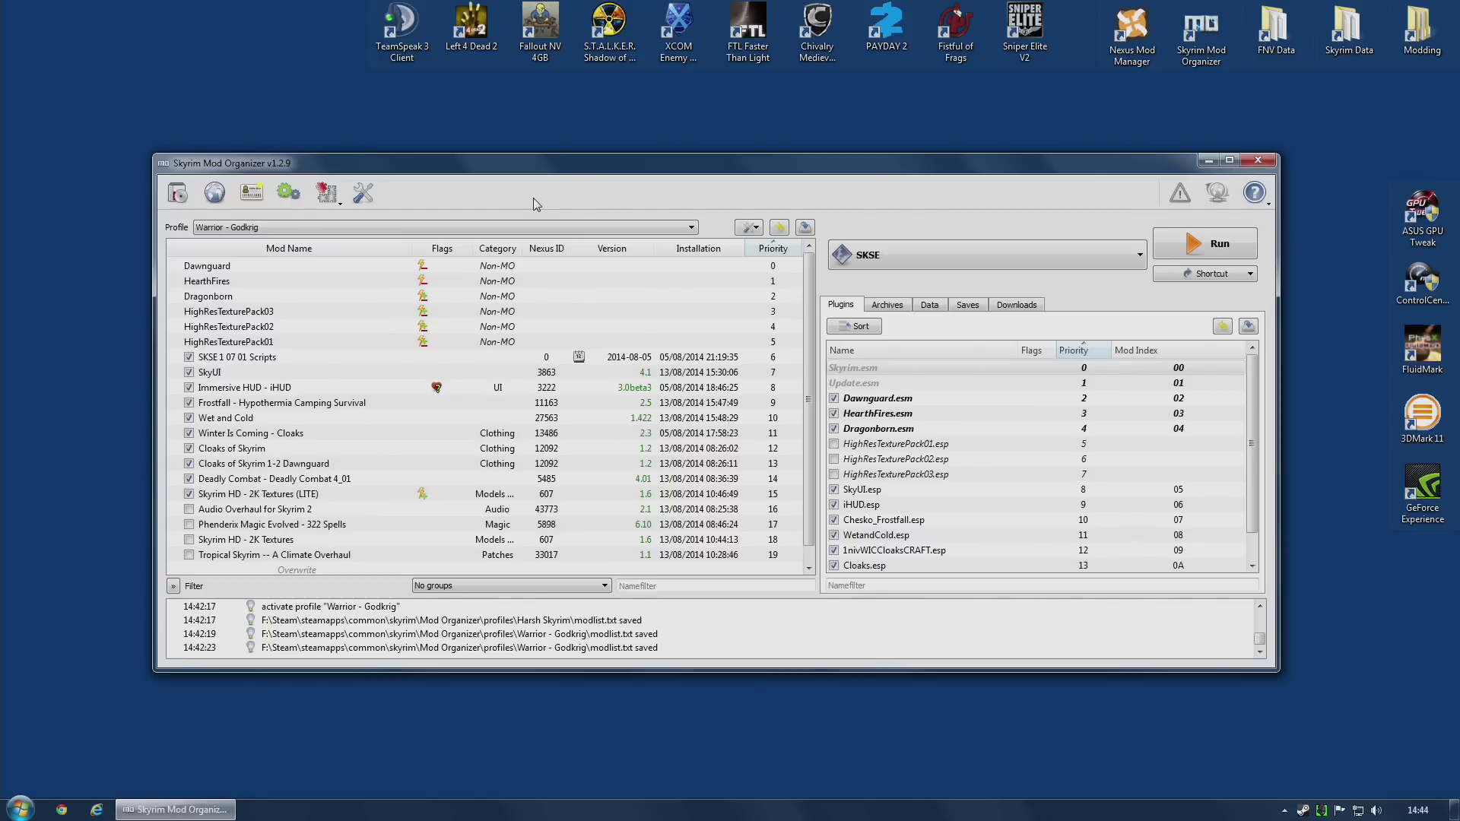
Switch to the Harsh Skyrim profile, move Skyrim HD - 2K Textures (LITE) to priority 14 and enable it
{"action": "left_click", "coordinate": [426, 227]}
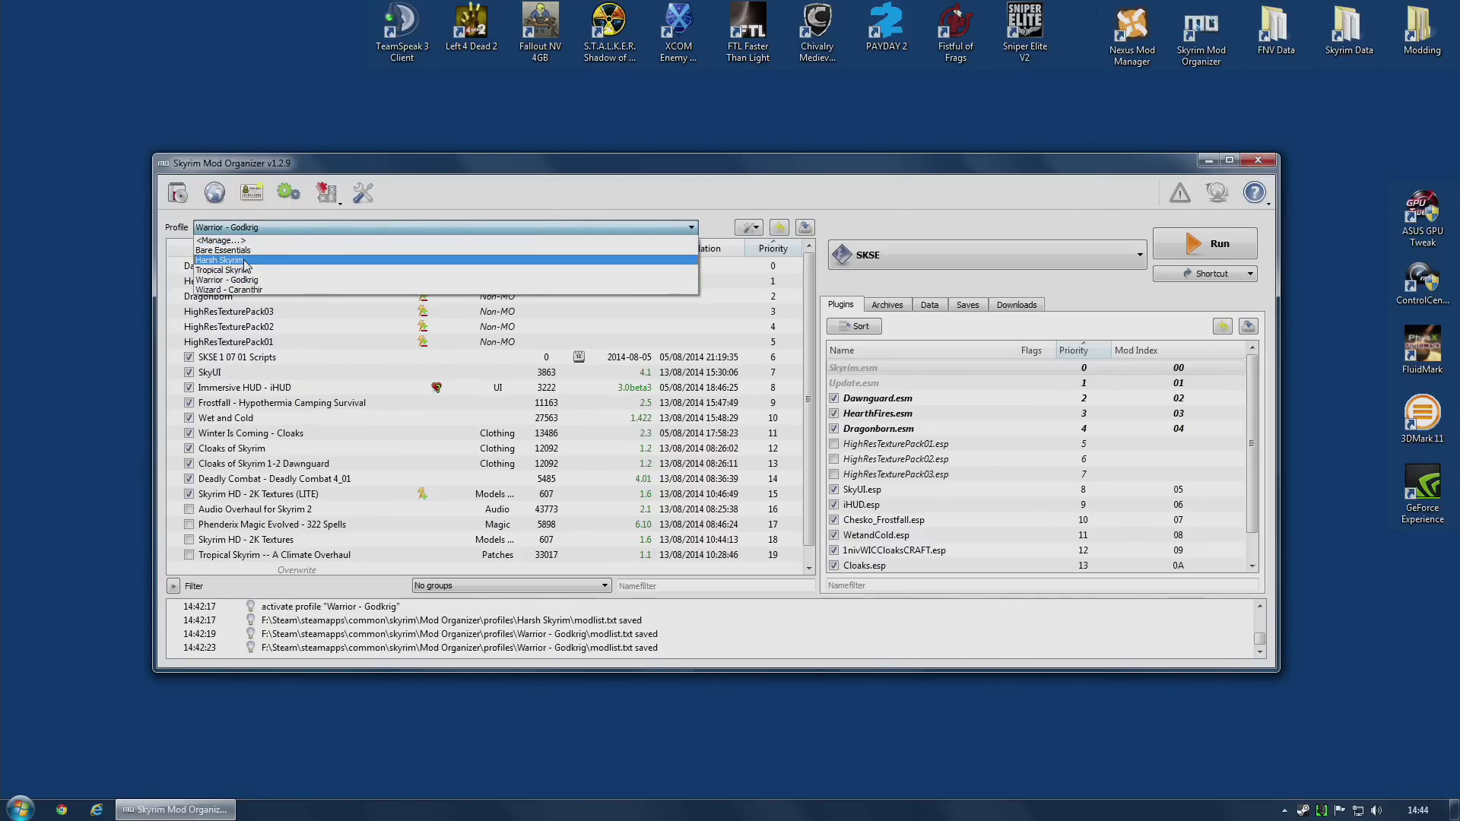
{"action": "left_click", "coordinate": [245, 261]}
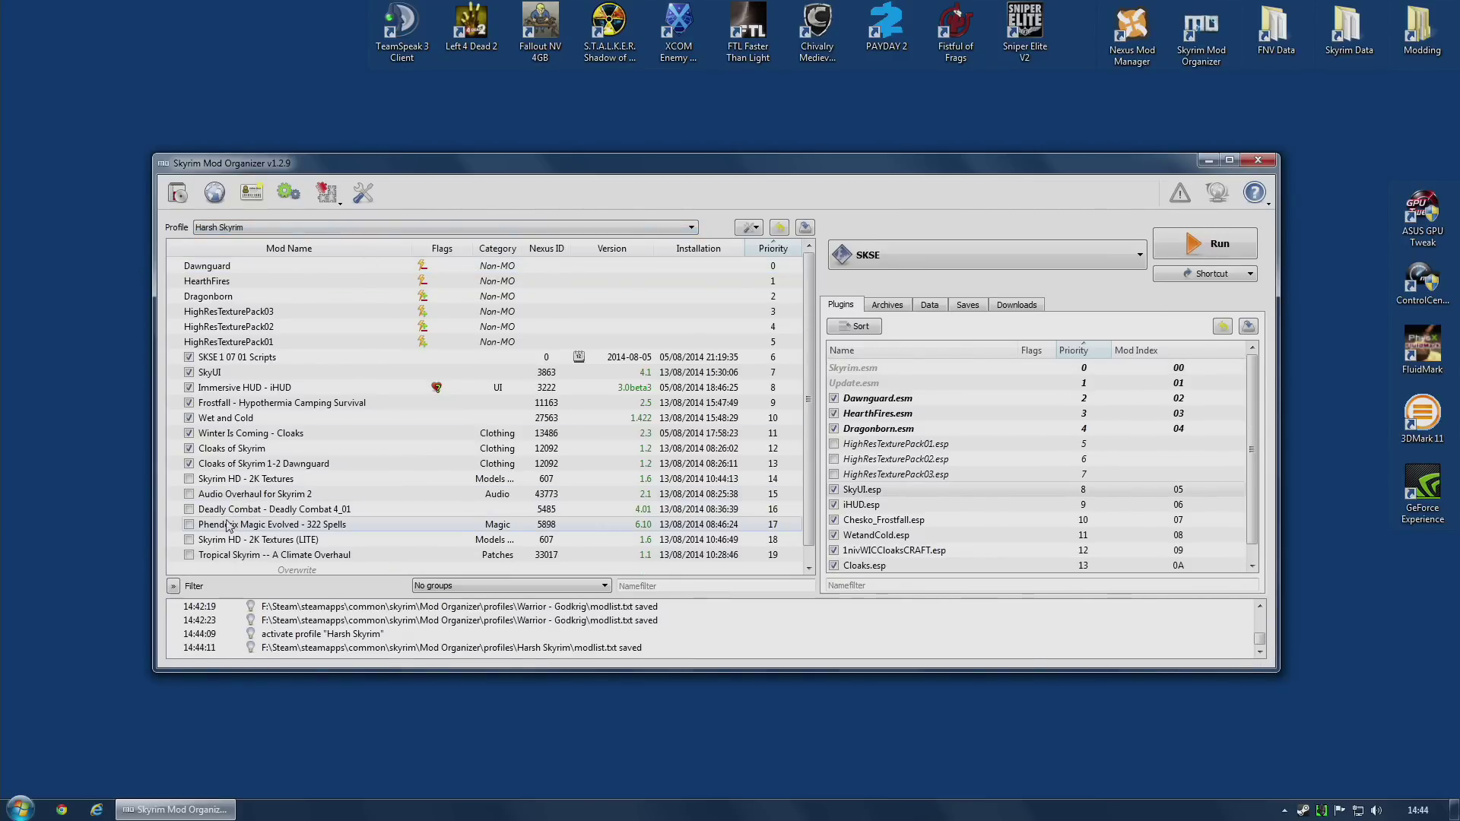
{"action": "left_click_drag", "start_coordinate": [237, 546], "coordinate": [189, 482]}
{"action": "left_click", "coordinate": [189, 480]}
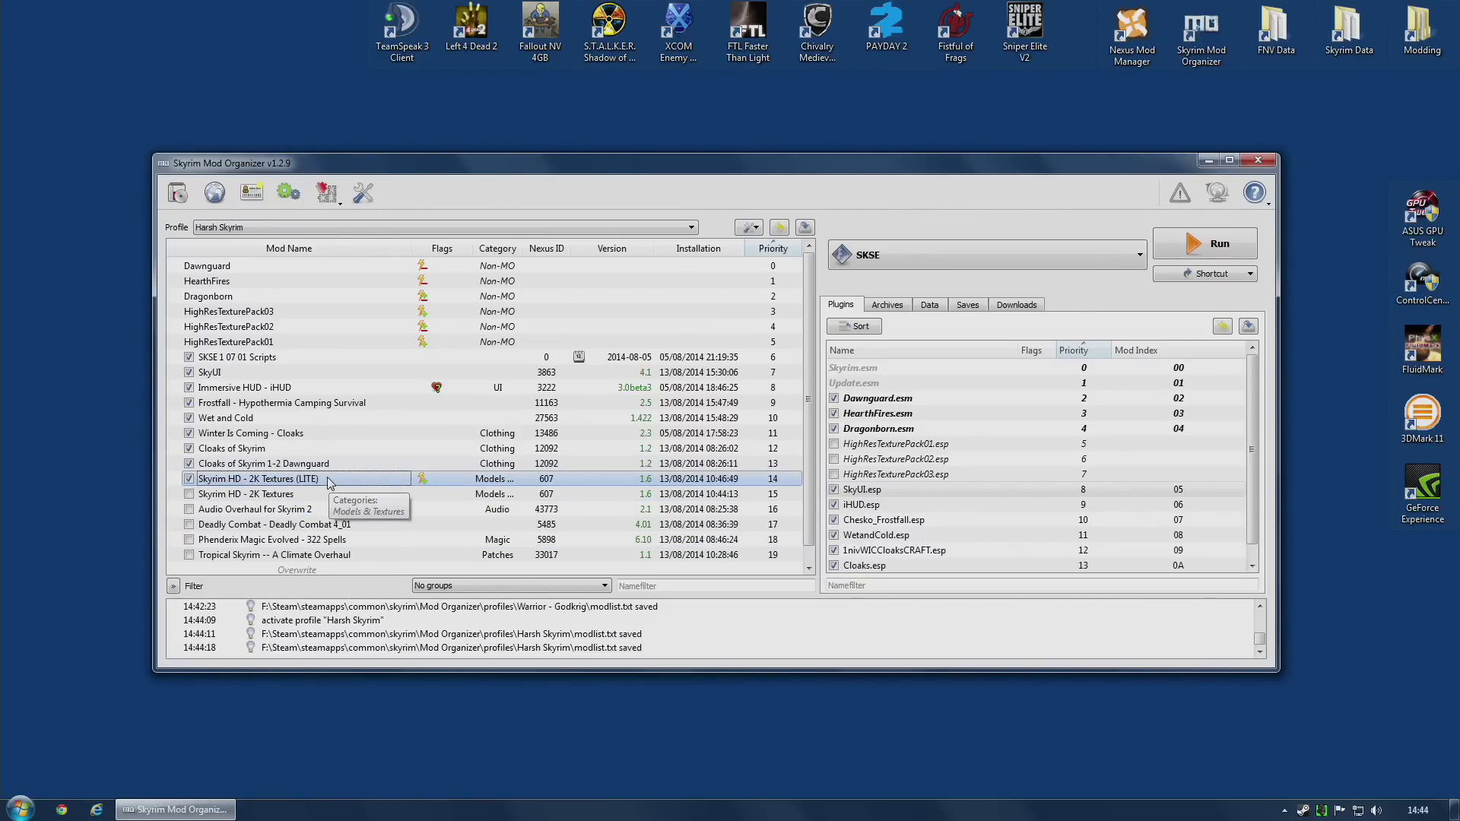
Open the INI editor for Harsh Skyrim and check the uGridsToLoad setting in skyrim.ini
{"action": "left_click", "coordinate": [327, 193]}
{"action": "left_click", "coordinate": [354, 221]}
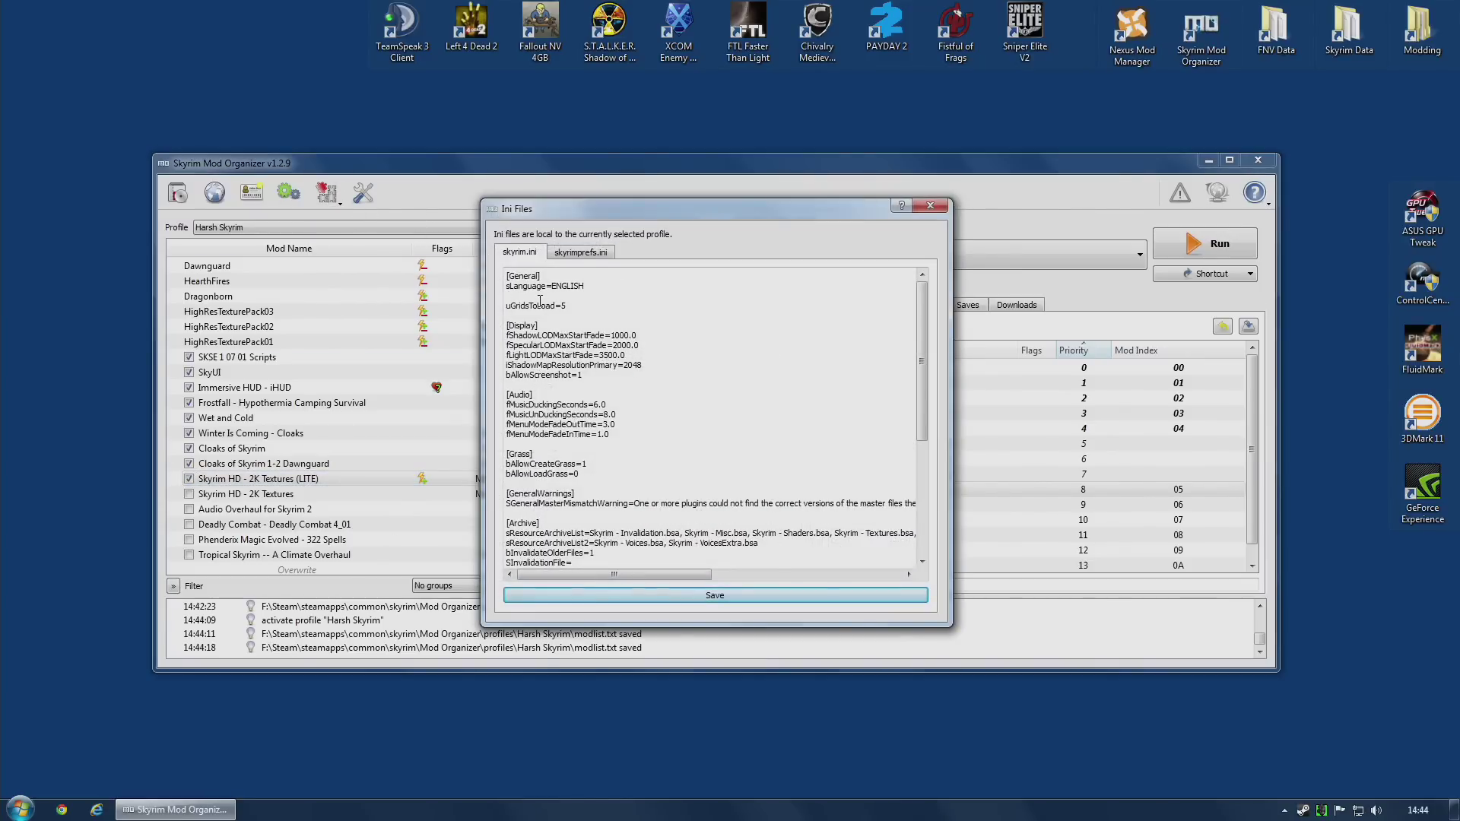
{"action": "left_click", "coordinate": [930, 205]}
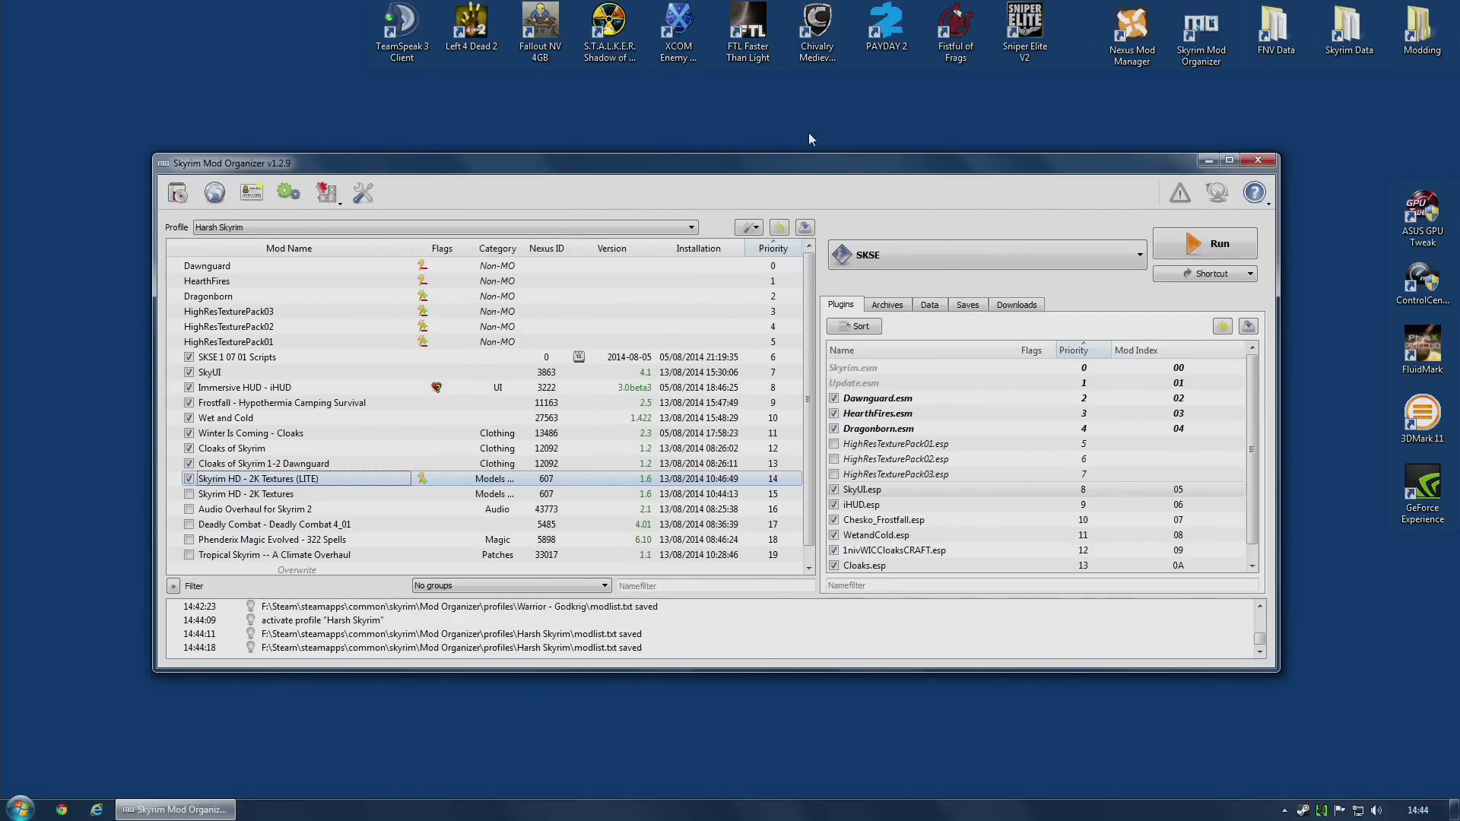
Copy the Harsh Skyrim profile as a new profile named Screenshot Profile
{"action": "left_click", "coordinate": [532, 229]}
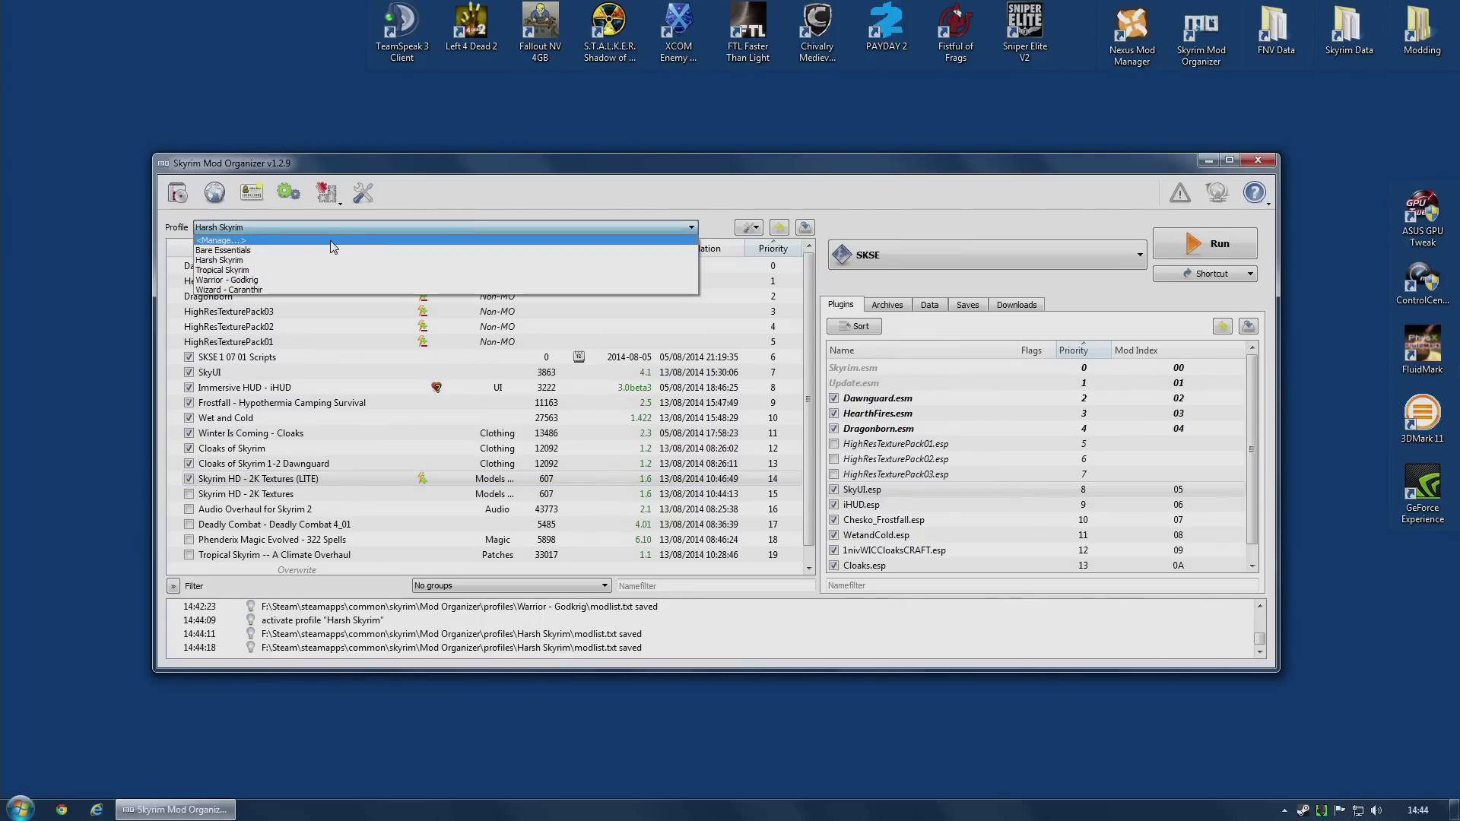
{"action": "left_click", "coordinate": [296, 240]}
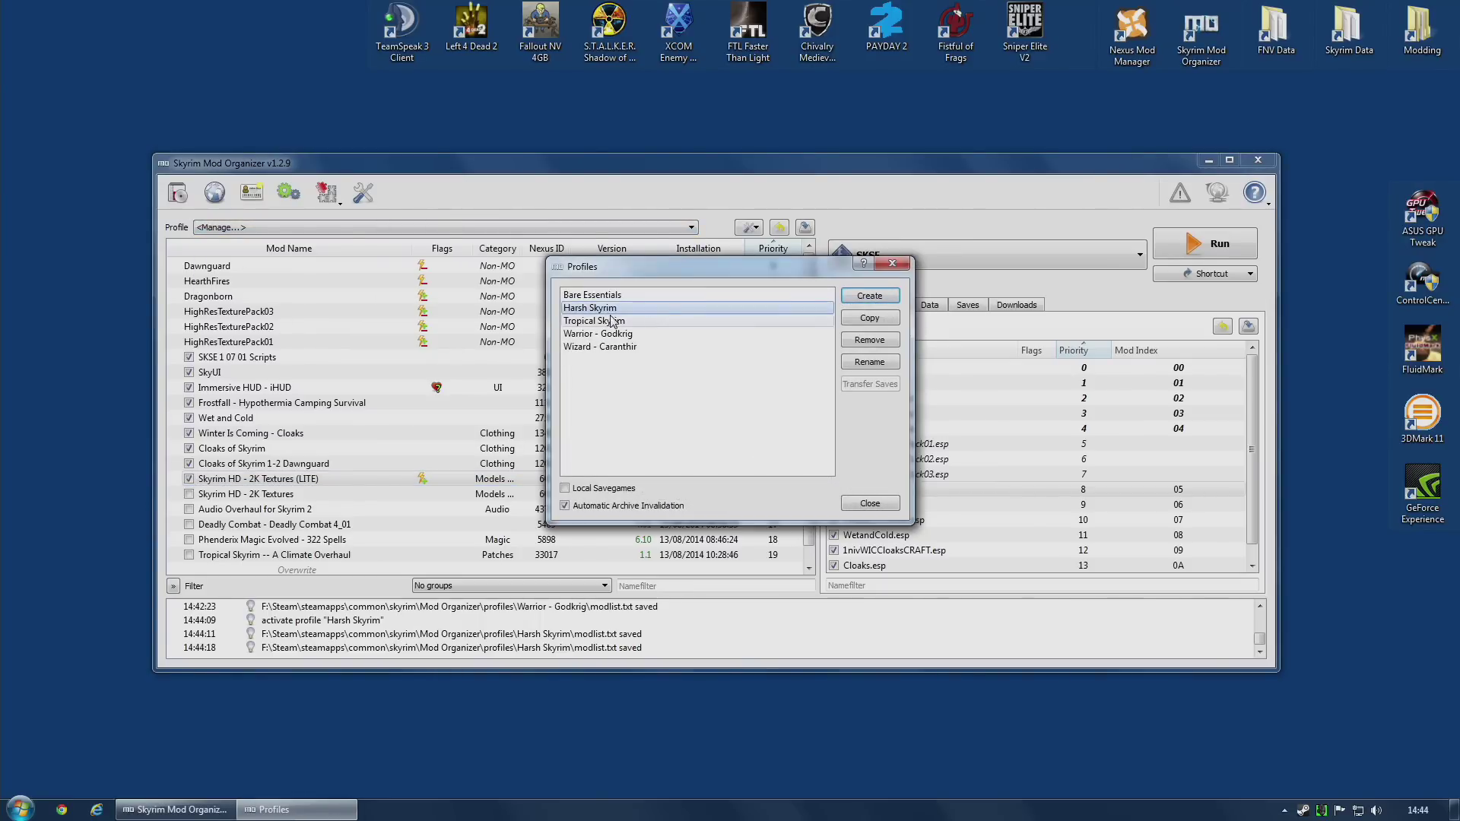
{"action": "left_click", "coordinate": [869, 318]}
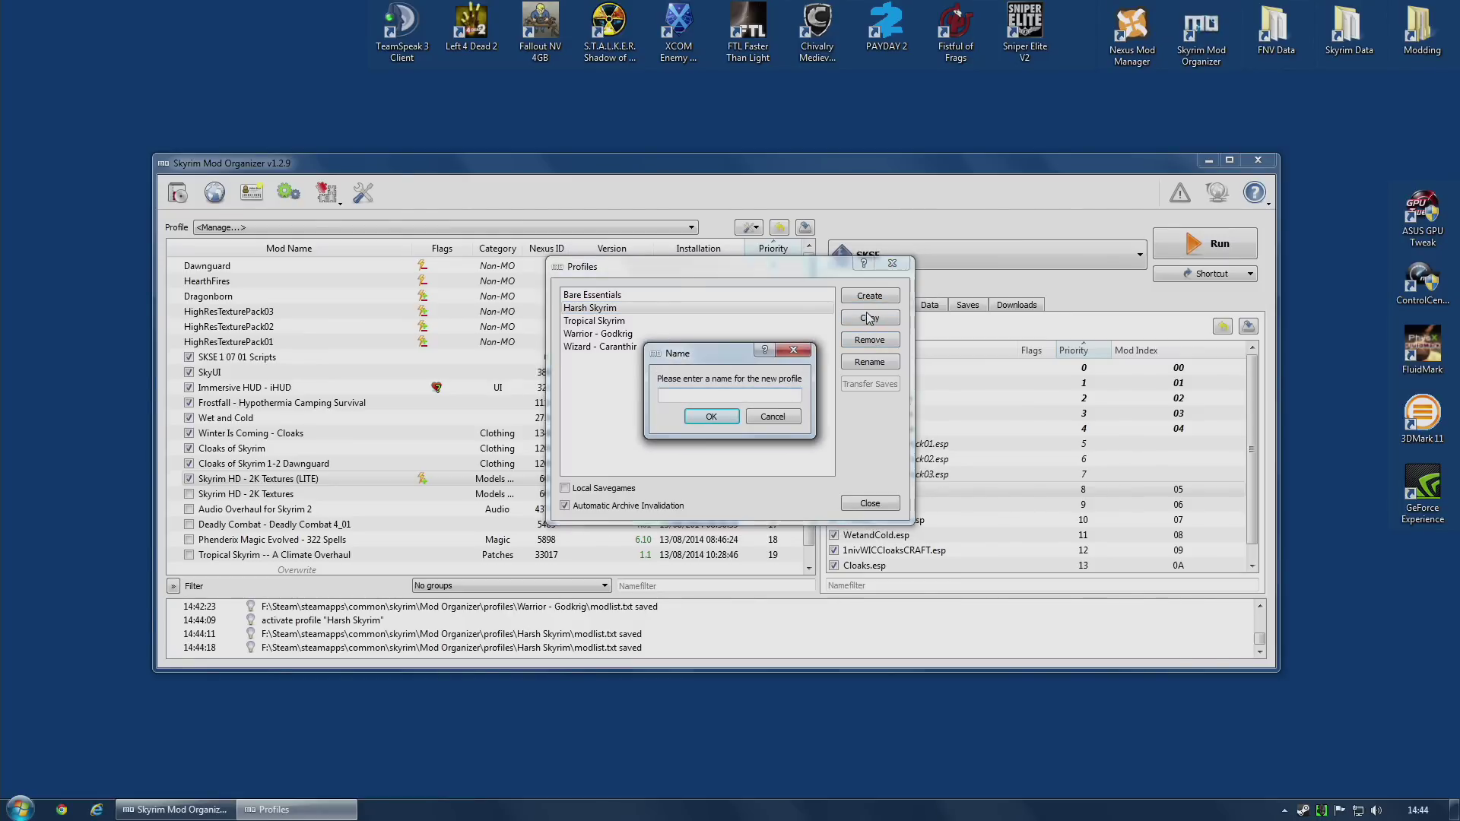
{"action": "type", "text": "Screenshot Profile"}
{"action": "left_click", "coordinate": [700, 417]}
{"action": "left_click", "coordinate": [597, 361]}
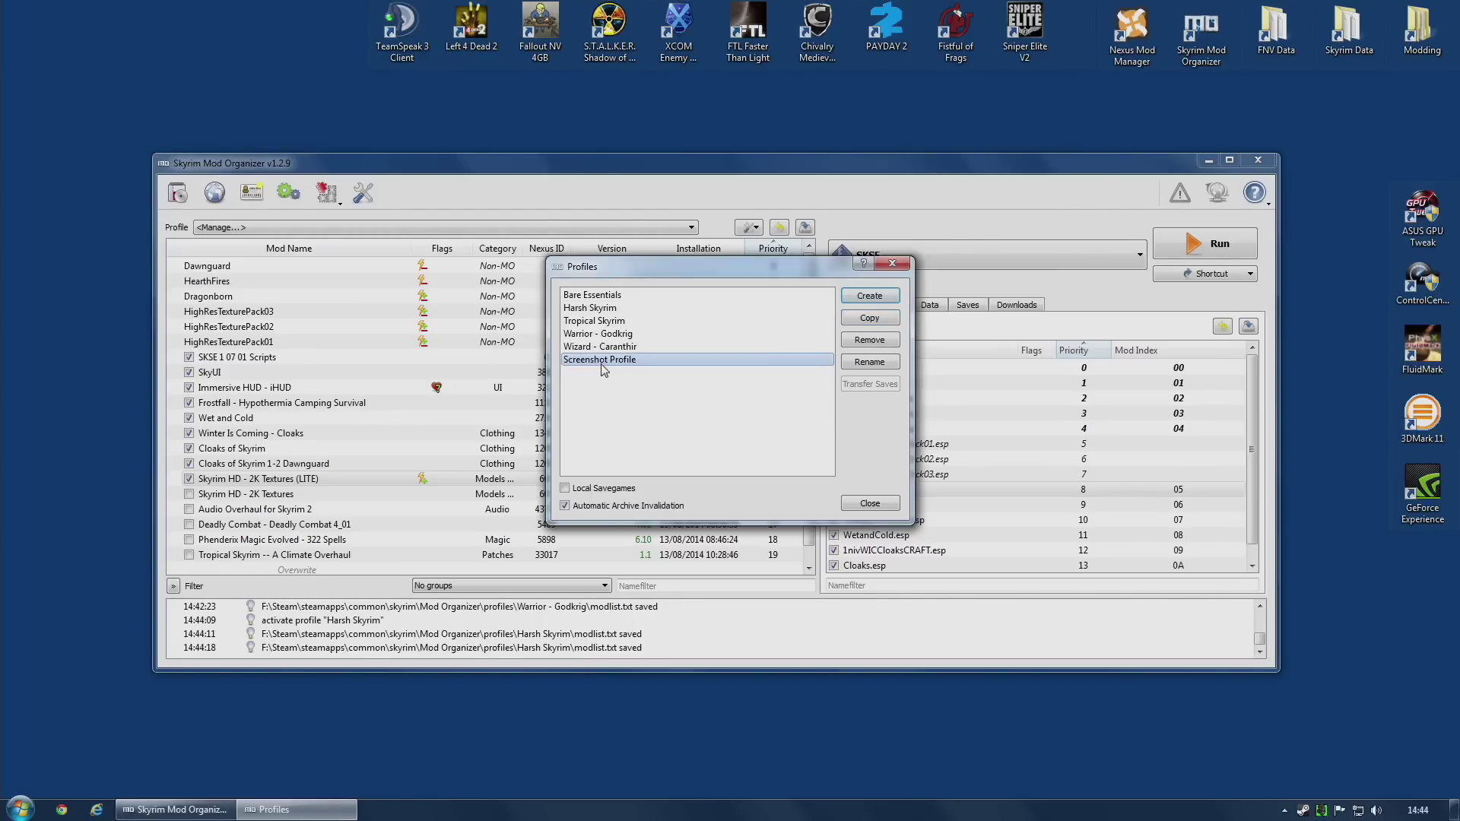
{"action": "left_click", "coordinate": [870, 503]}
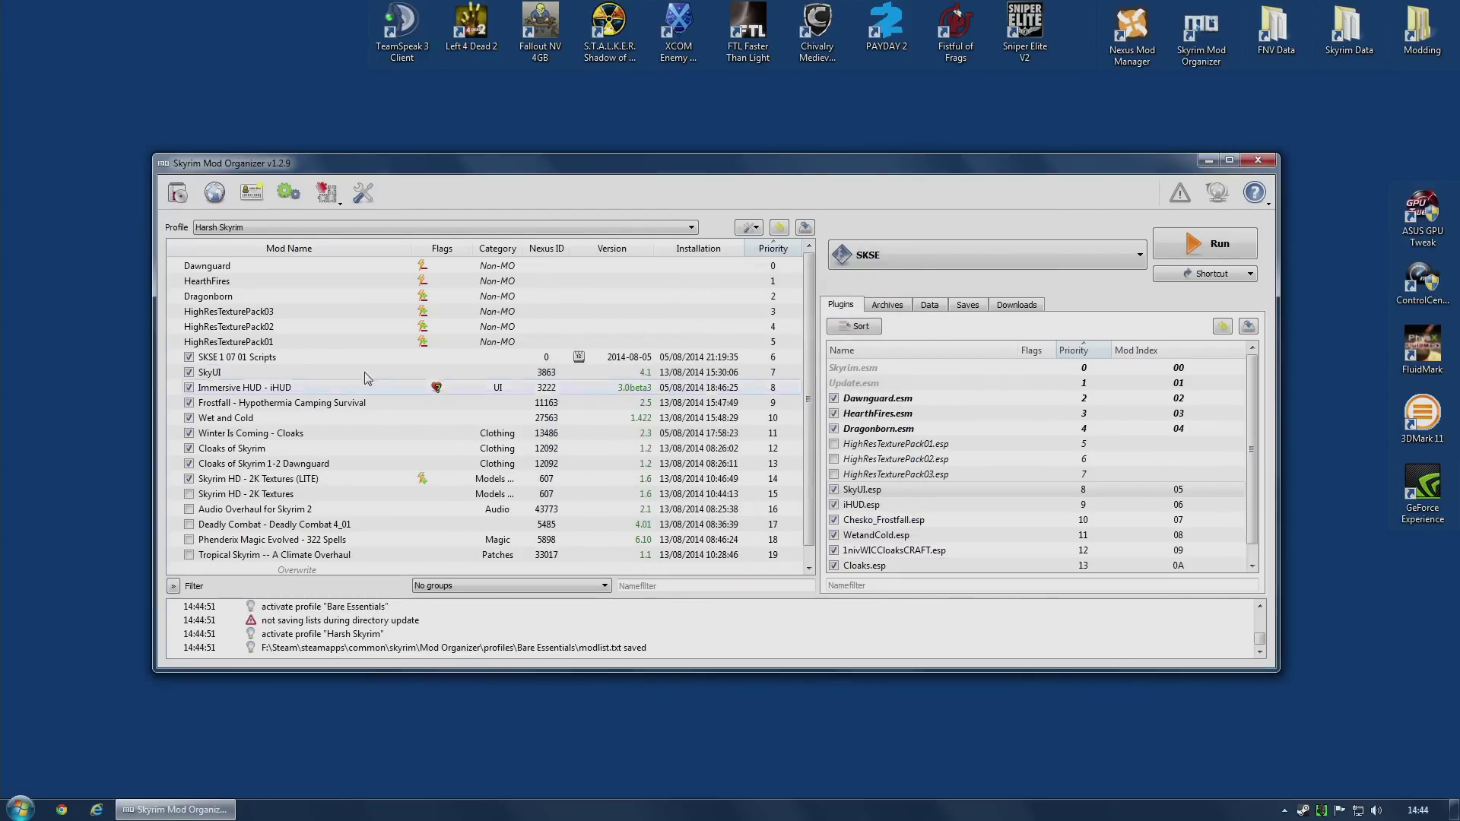
Switch to Screenshot Profile and replace Skyrim HD - 2K Textures (LITE) with the enabled Skyrim HD - 2K Textures at priority 14
{"action": "left_click", "coordinate": [234, 226]}
{"action": "left_click", "coordinate": [228, 272]}
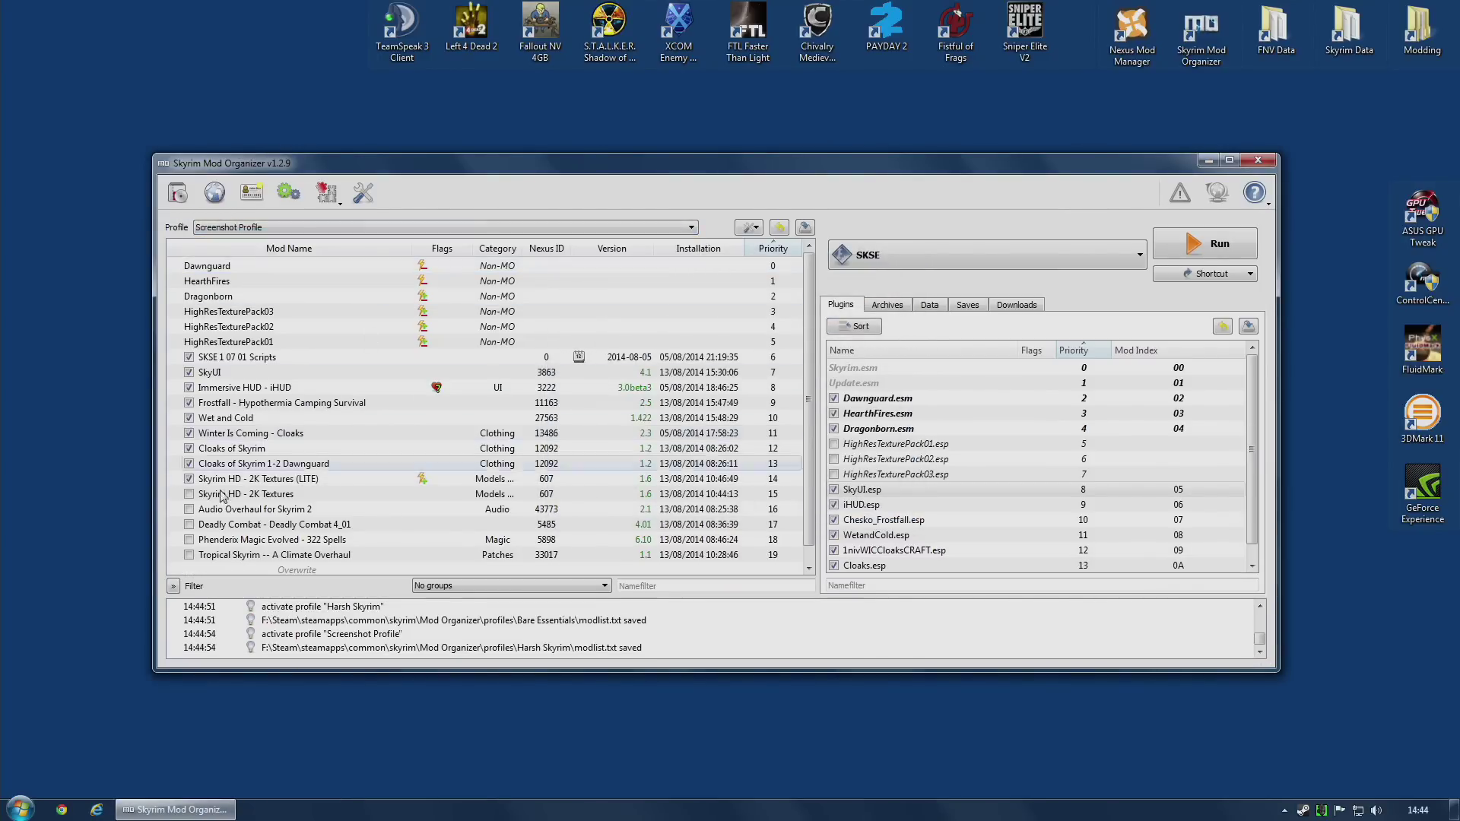
{"action": "left_click", "coordinate": [189, 478]}
{"action": "left_click", "coordinate": [188, 494]}
{"action": "left_click_drag", "start_coordinate": [220, 496], "coordinate": [223, 480]}
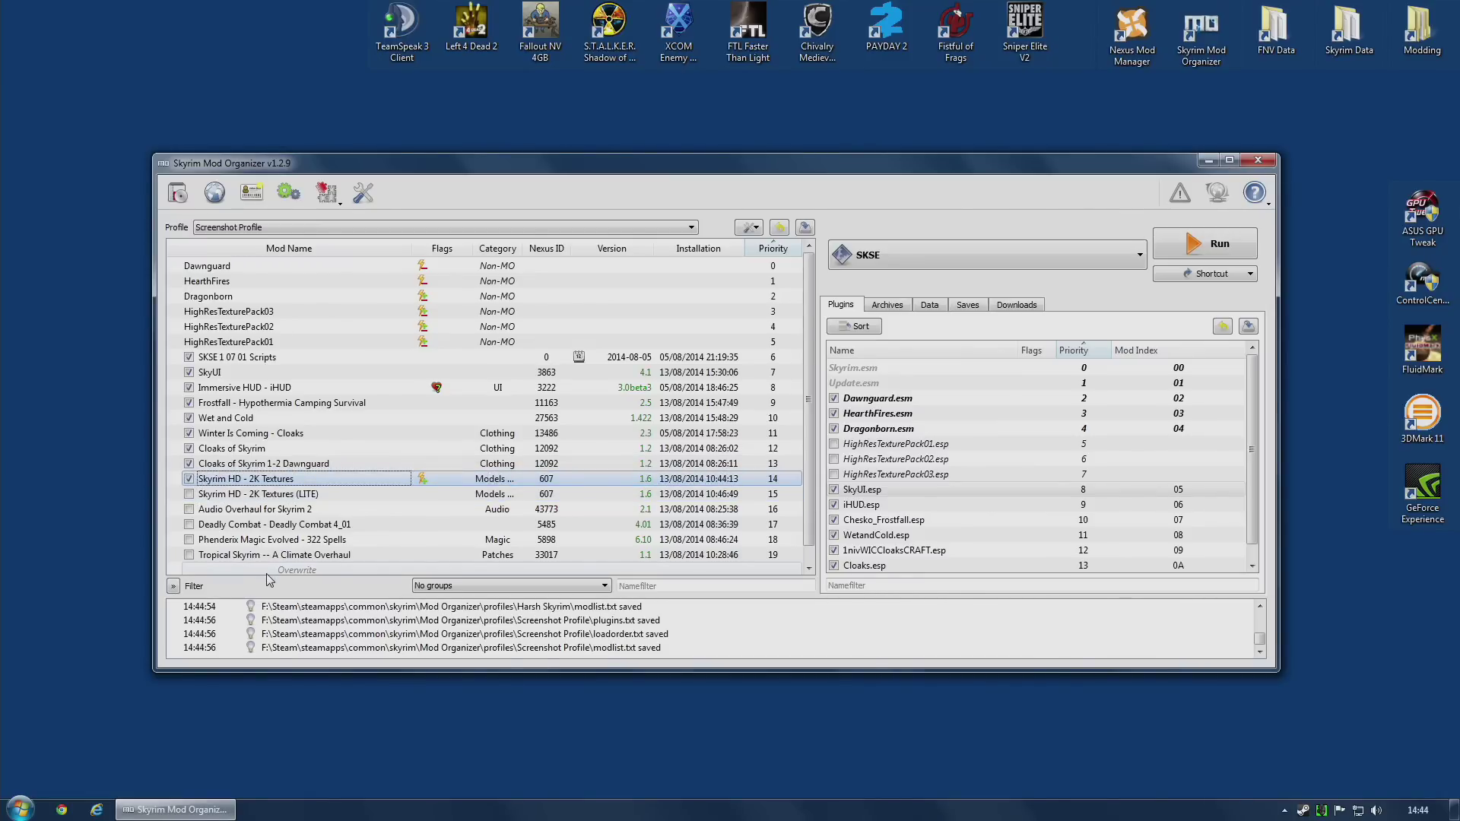
Set uGridsToLoad to 9 in Screenshot Profile's skyrim.ini and save the file
{"action": "left_click", "coordinate": [327, 194]}
{"action": "left_click", "coordinate": [348, 220]}
{"action": "left_click", "coordinate": [569, 306]}
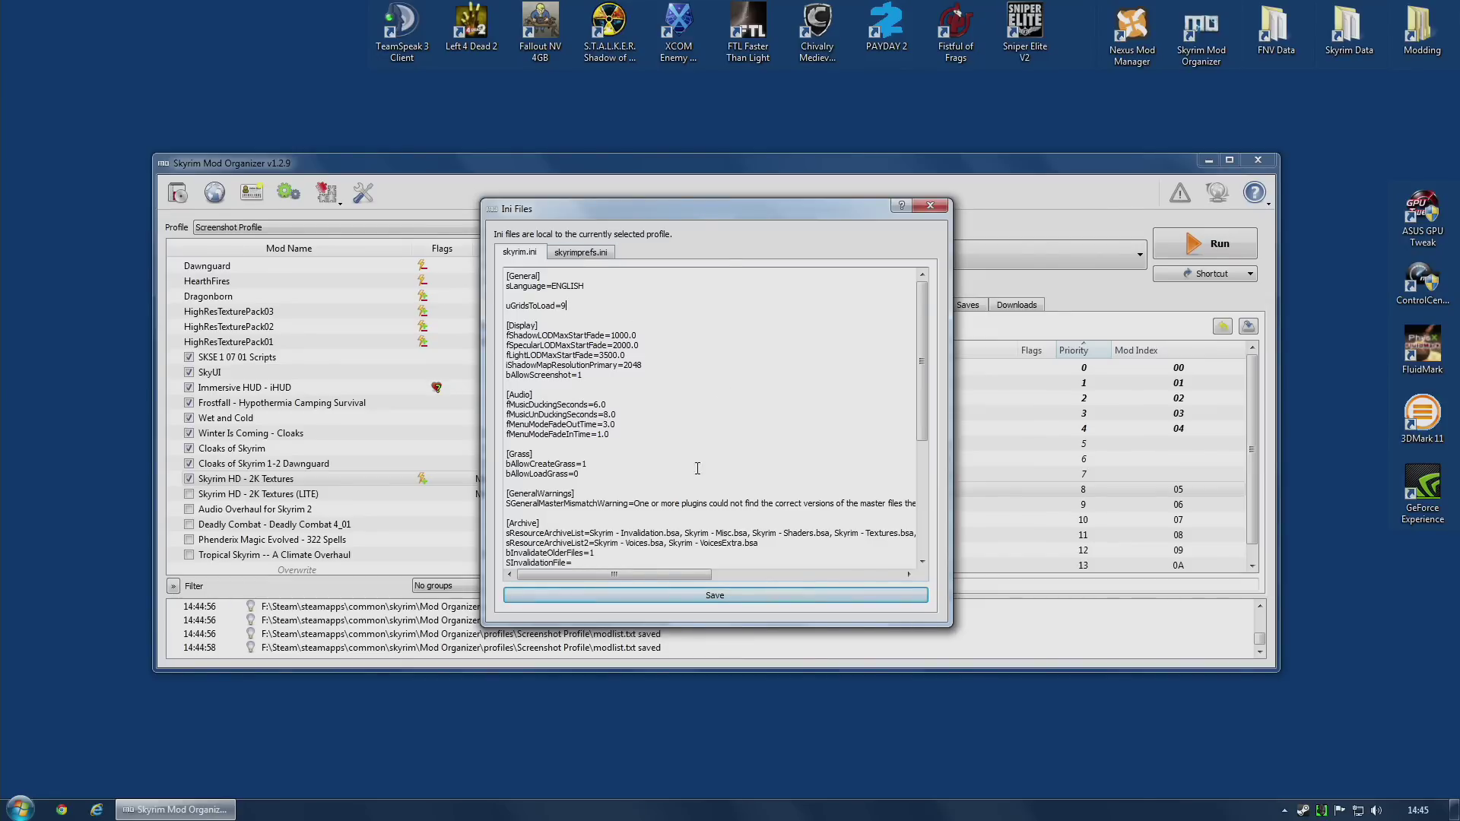
{"action": "left_click", "coordinate": [723, 597]}
{"action": "left_click", "coordinate": [930, 206]}
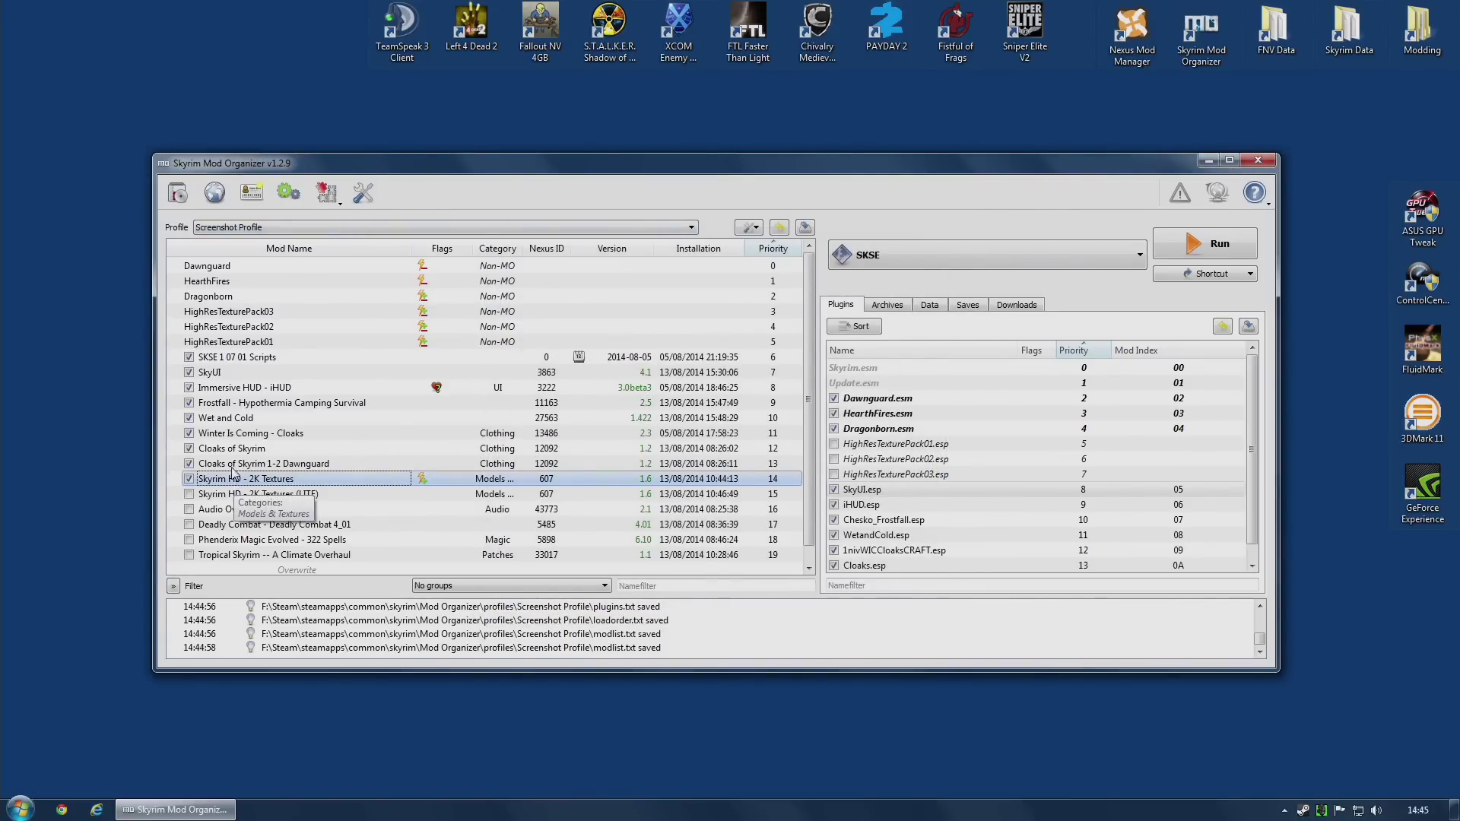
Reopen Screenshot Profile's skyrim.ini and check the saved uGridsToLoad setting
{"action": "left_click", "coordinate": [327, 192]}
{"action": "left_click", "coordinate": [358, 225]}
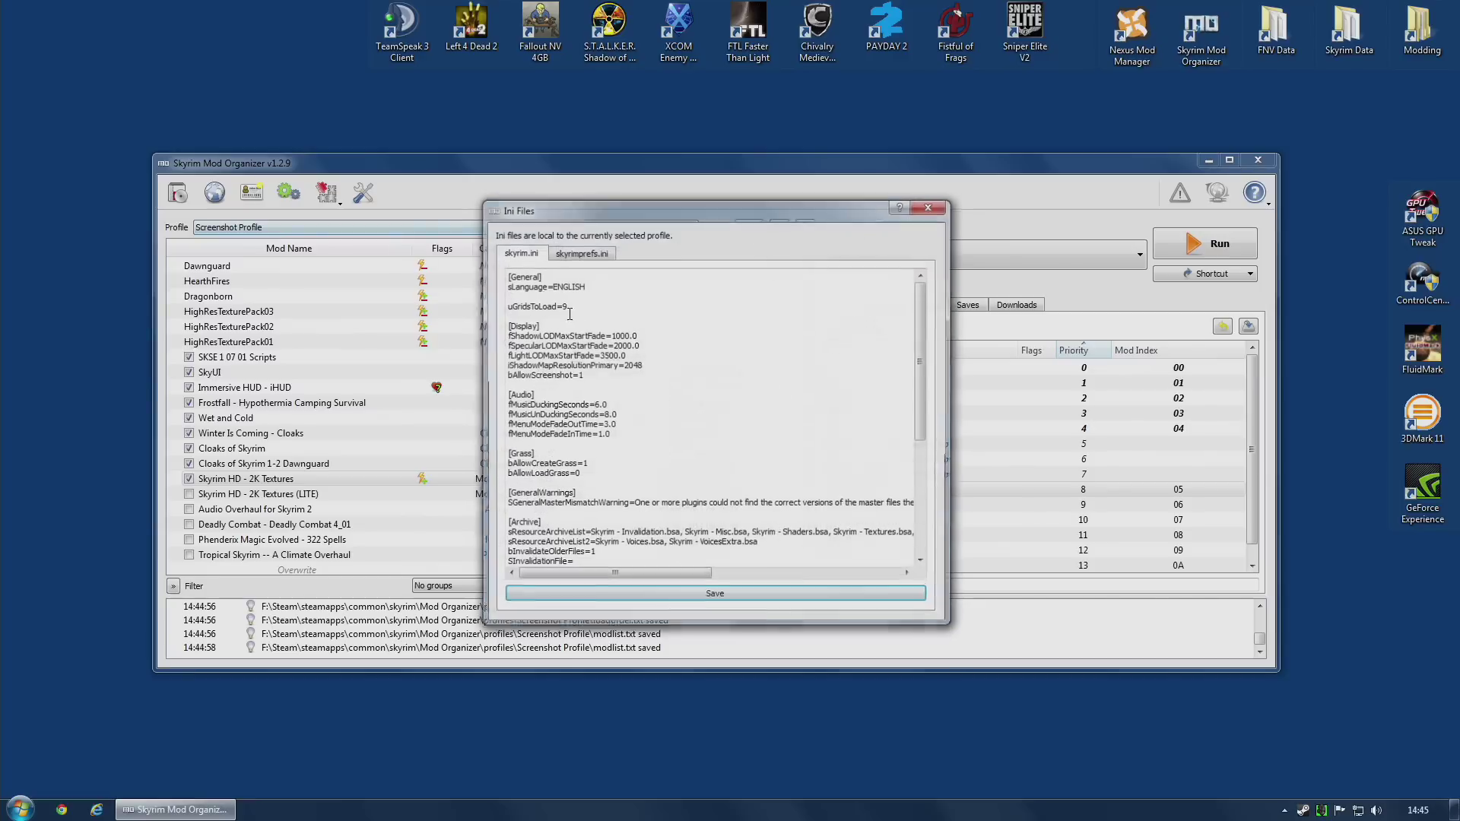
{"action": "left_click", "coordinate": [931, 205]}
Switch to the Harsh Skyrim profile and open its INI editor
{"action": "left_click", "coordinate": [272, 226]}
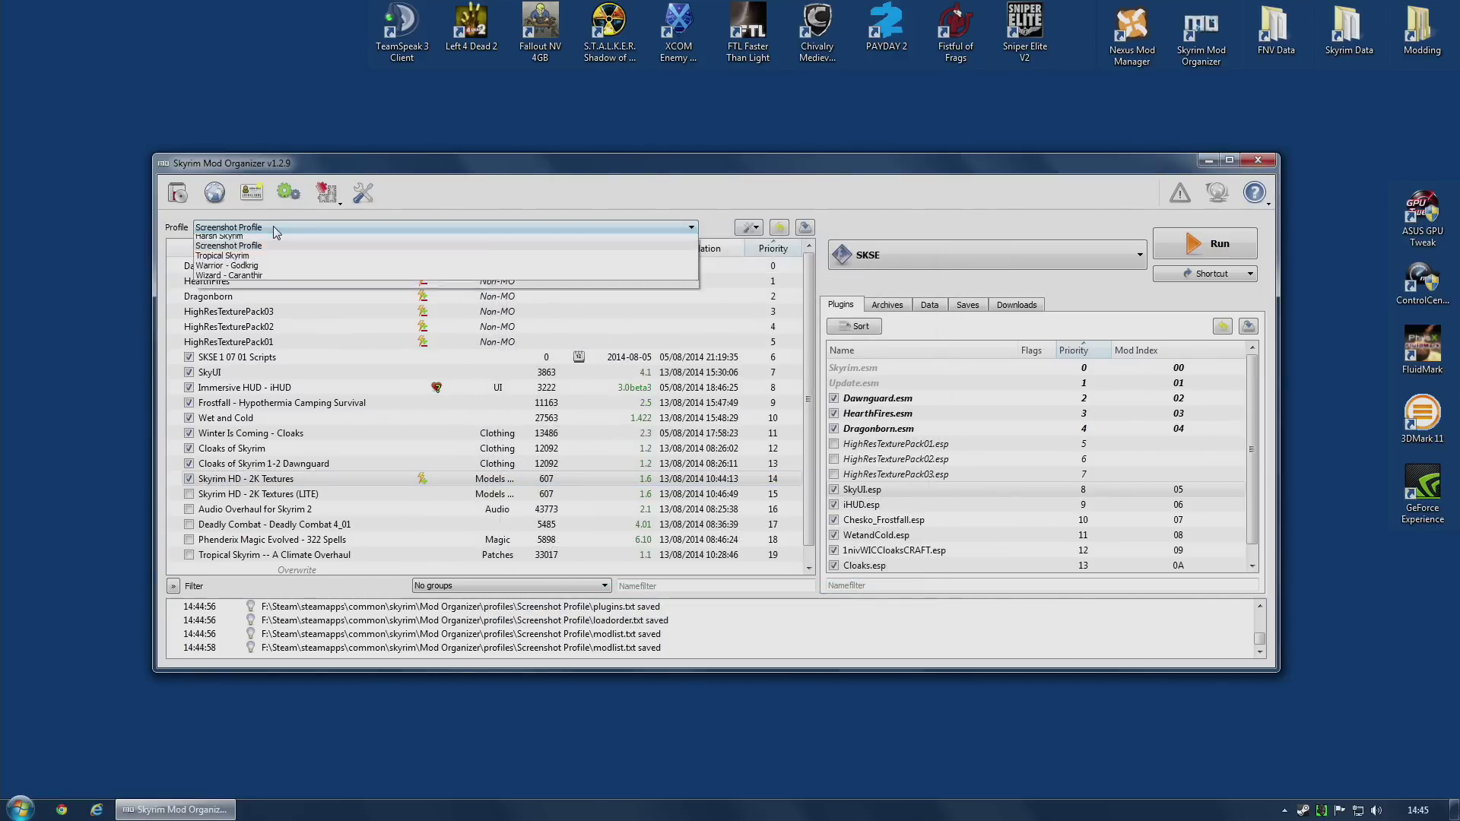
{"action": "left_click", "coordinate": [236, 268]}
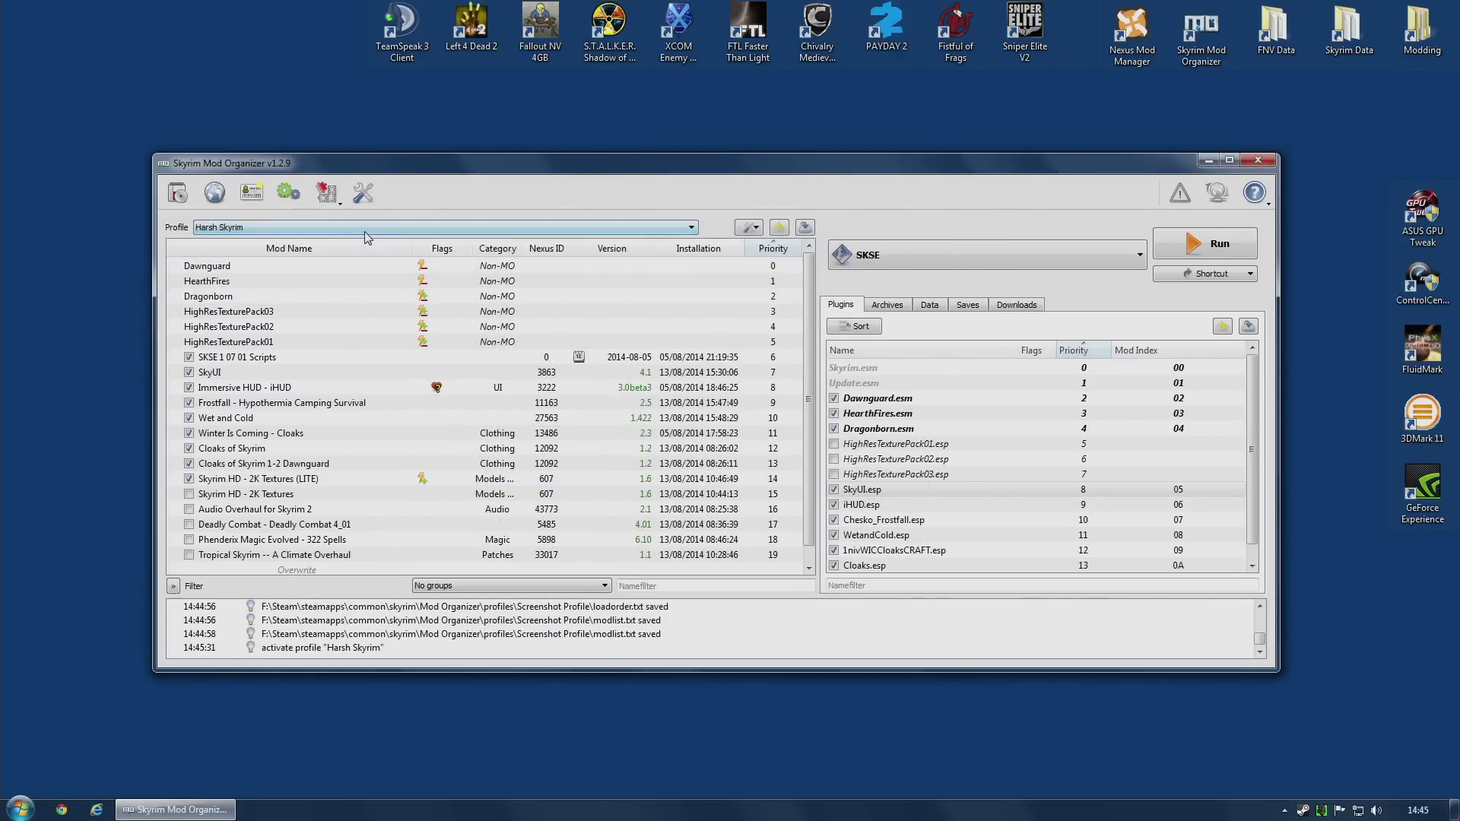
{"action": "left_click", "coordinate": [322, 199]}
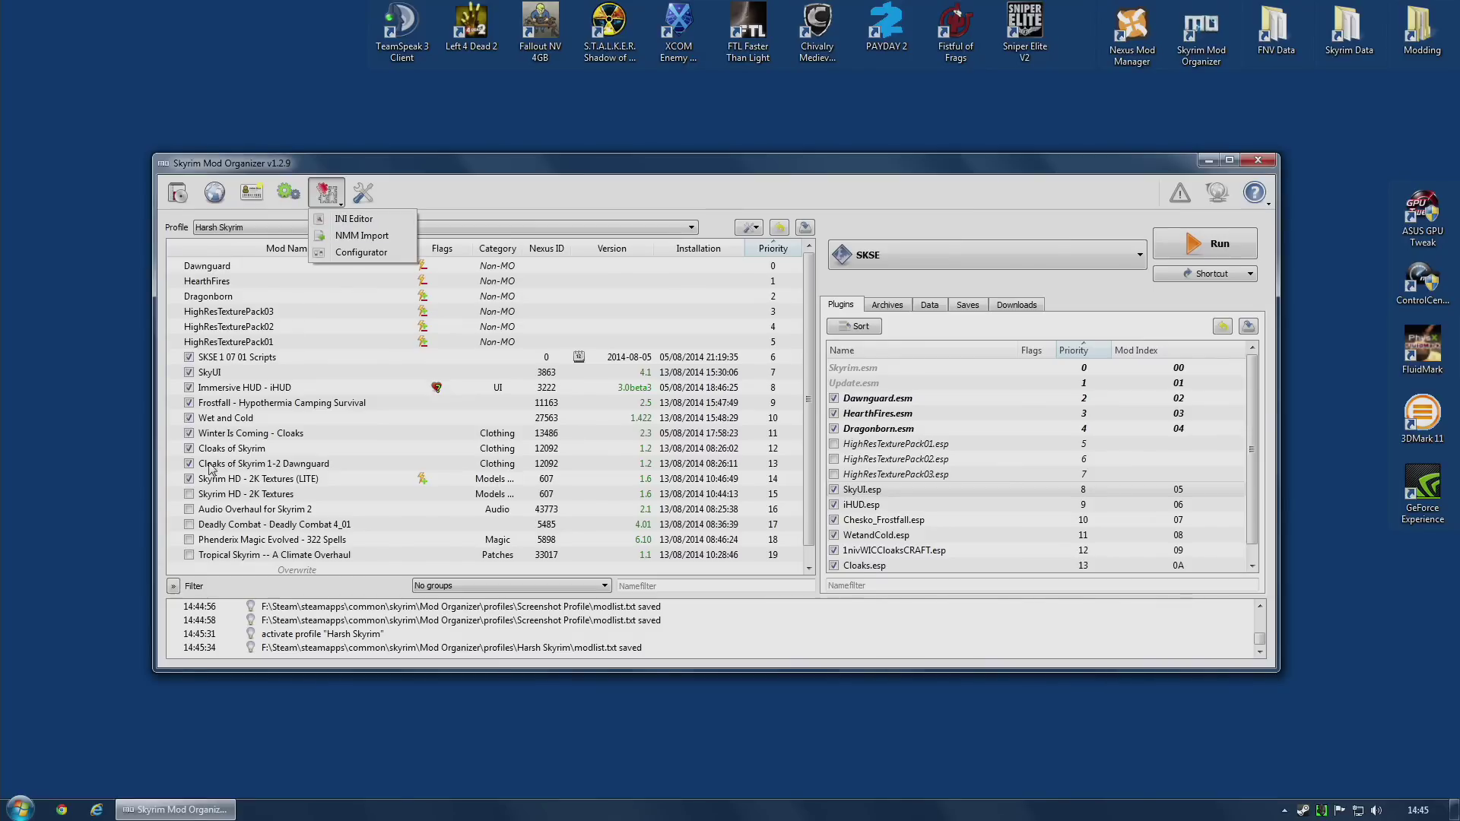
{"action": "left_click", "coordinate": [356, 220]}
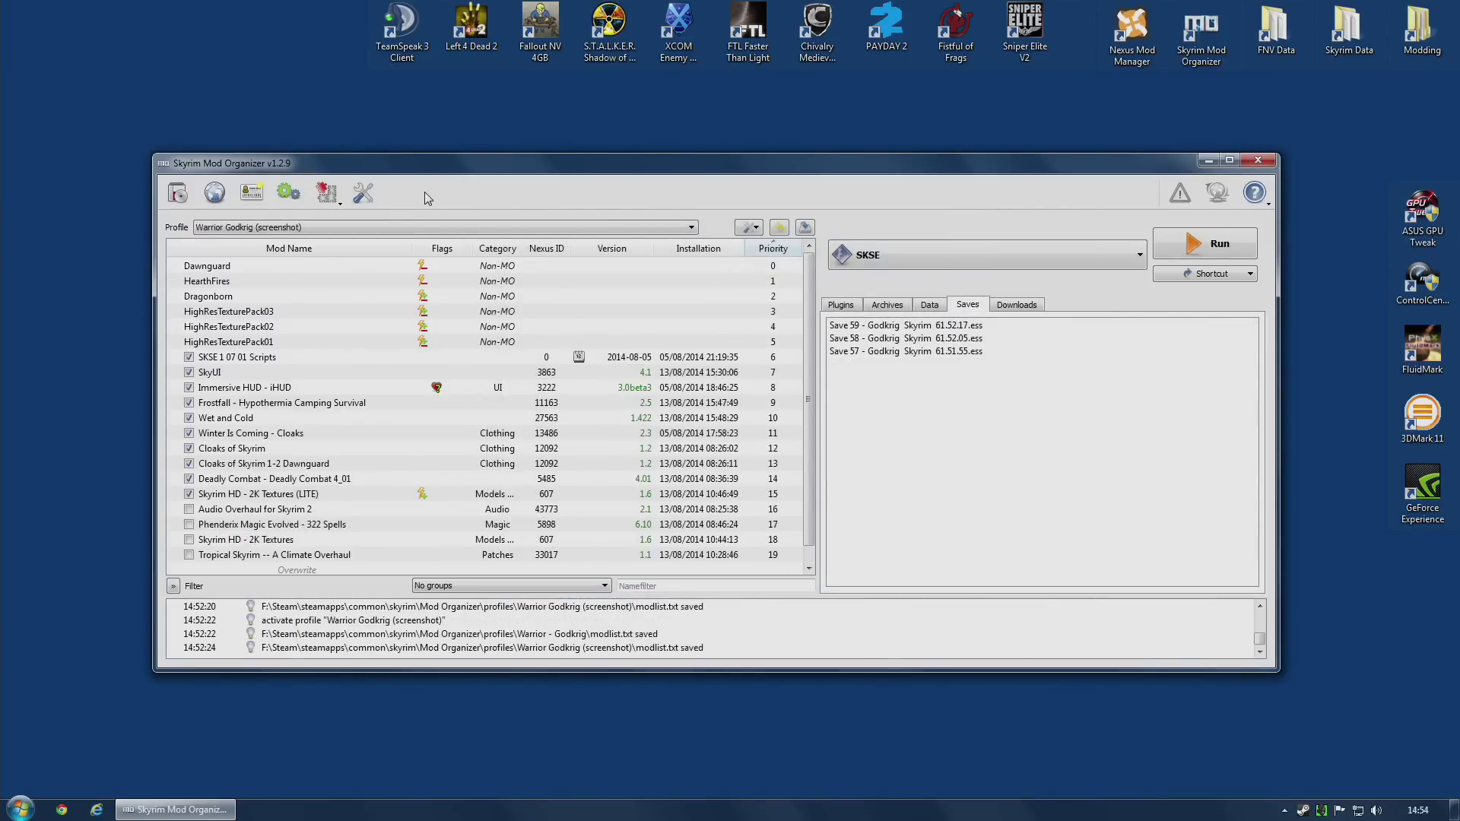
Examine the Configurator's AudioMenu, General, Controls, MAIN, Particles and Pathfinding settings for the Warrior Godkrig (screenshot) profile
{"action": "left_click", "coordinate": [335, 204]}
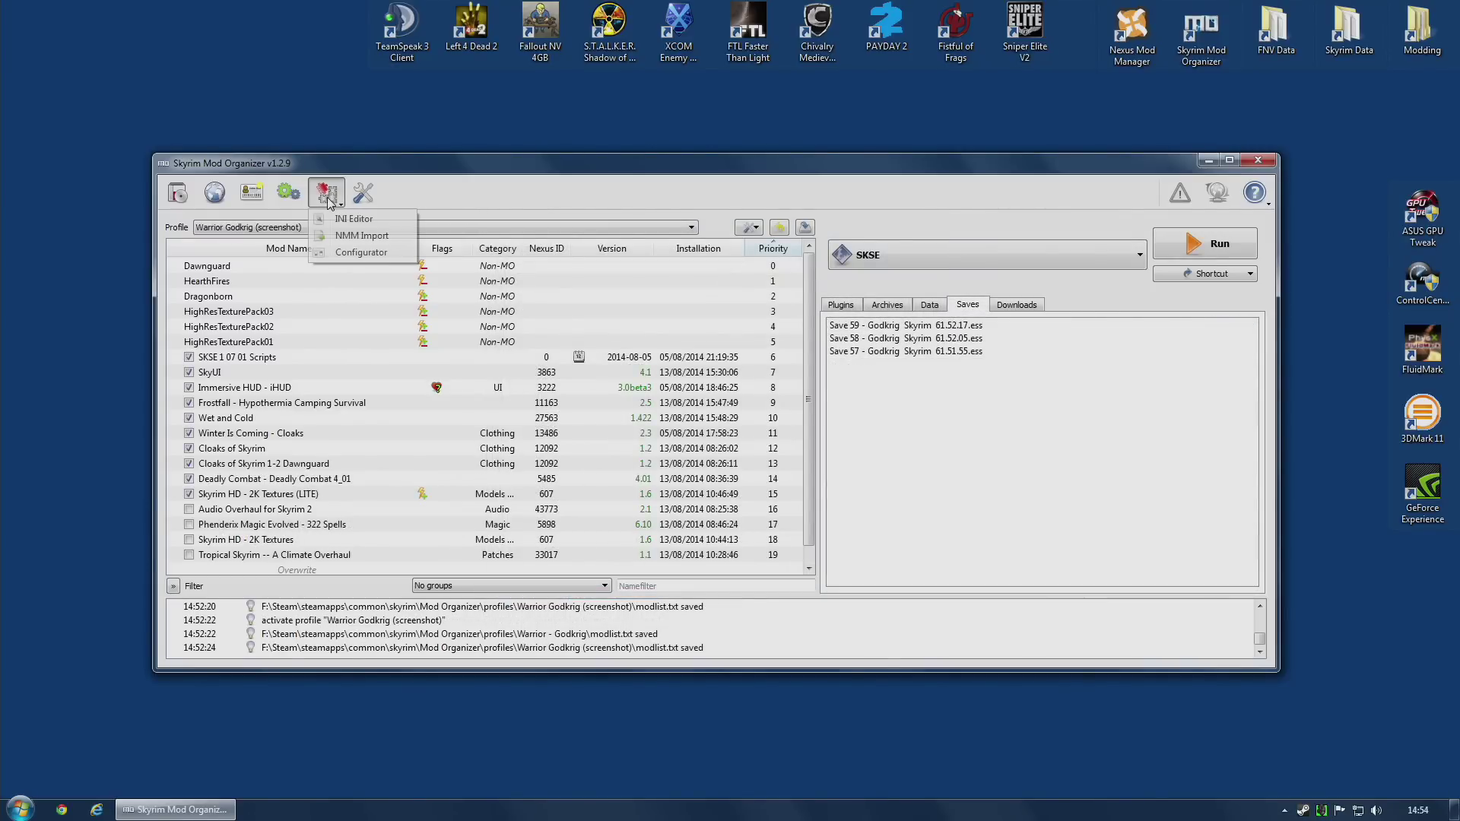
{"action": "left_click", "coordinate": [350, 255]}
{"action": "left_click", "coordinate": [576, 225]}
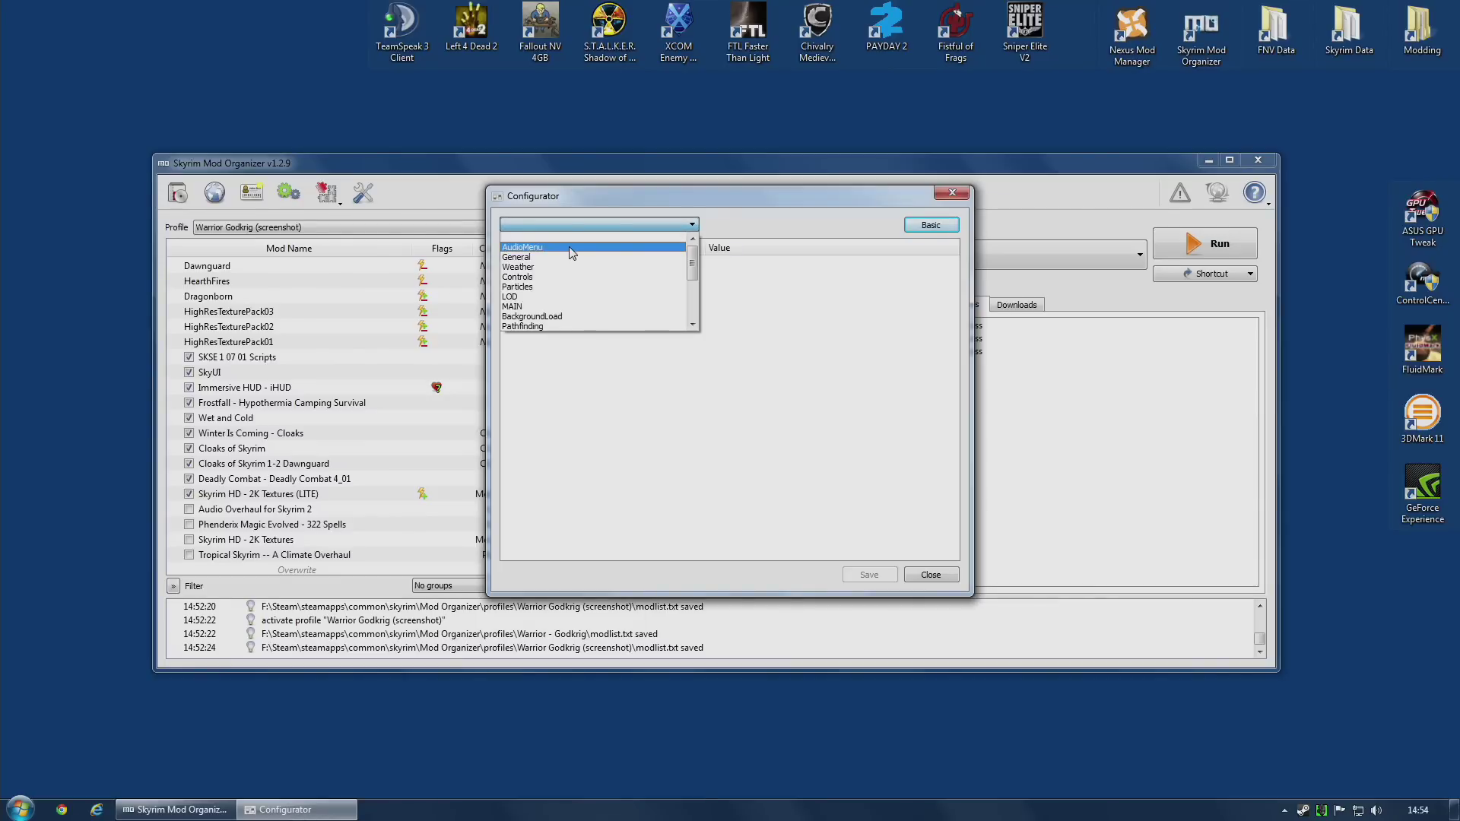
{"action": "left_click", "coordinate": [572, 254]}
{"action": "left_click", "coordinate": [570, 225]}
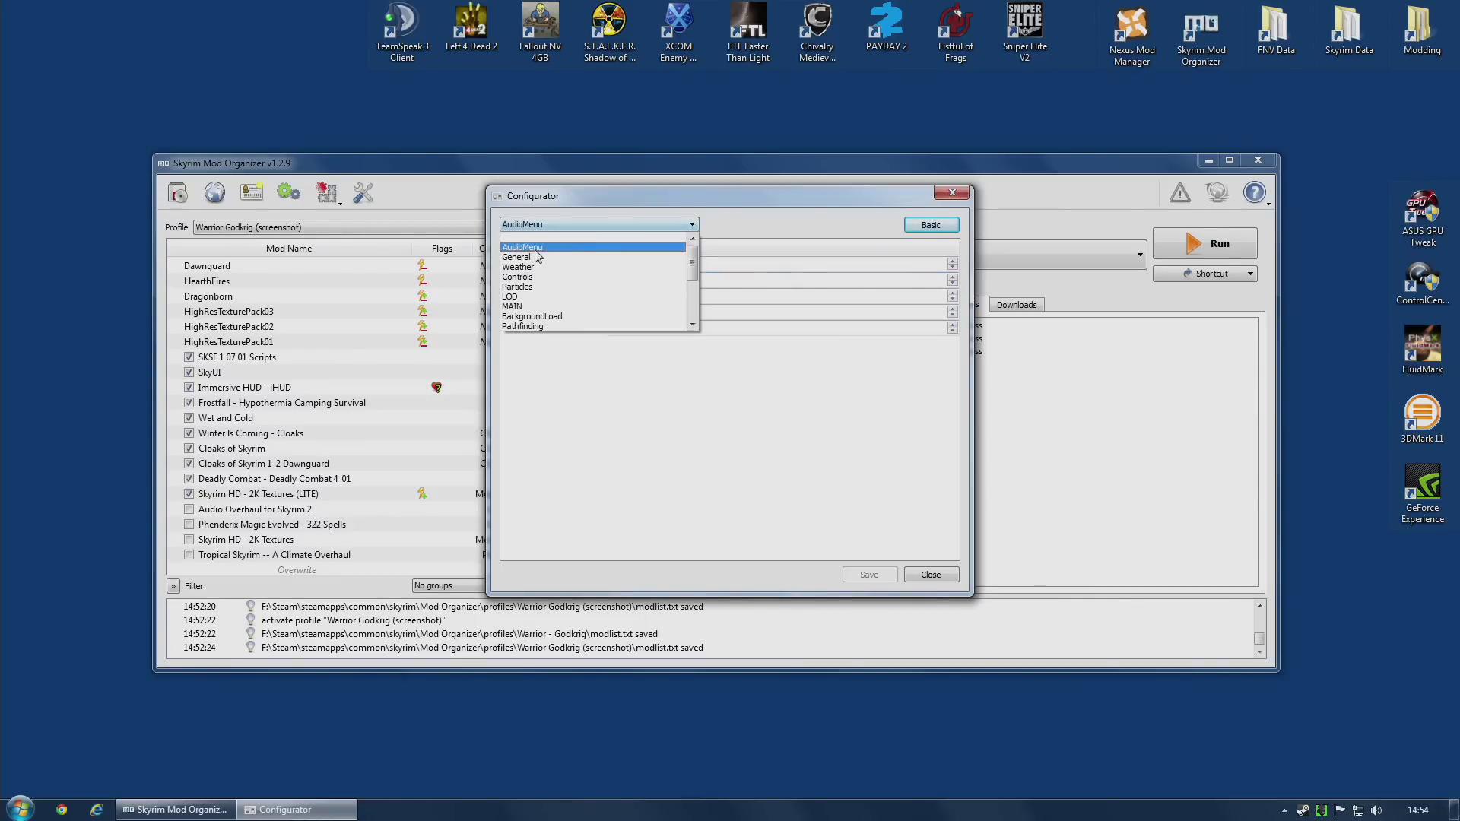
{"action": "left_click", "coordinate": [538, 257]}
{"action": "left_click", "coordinate": [602, 225]}
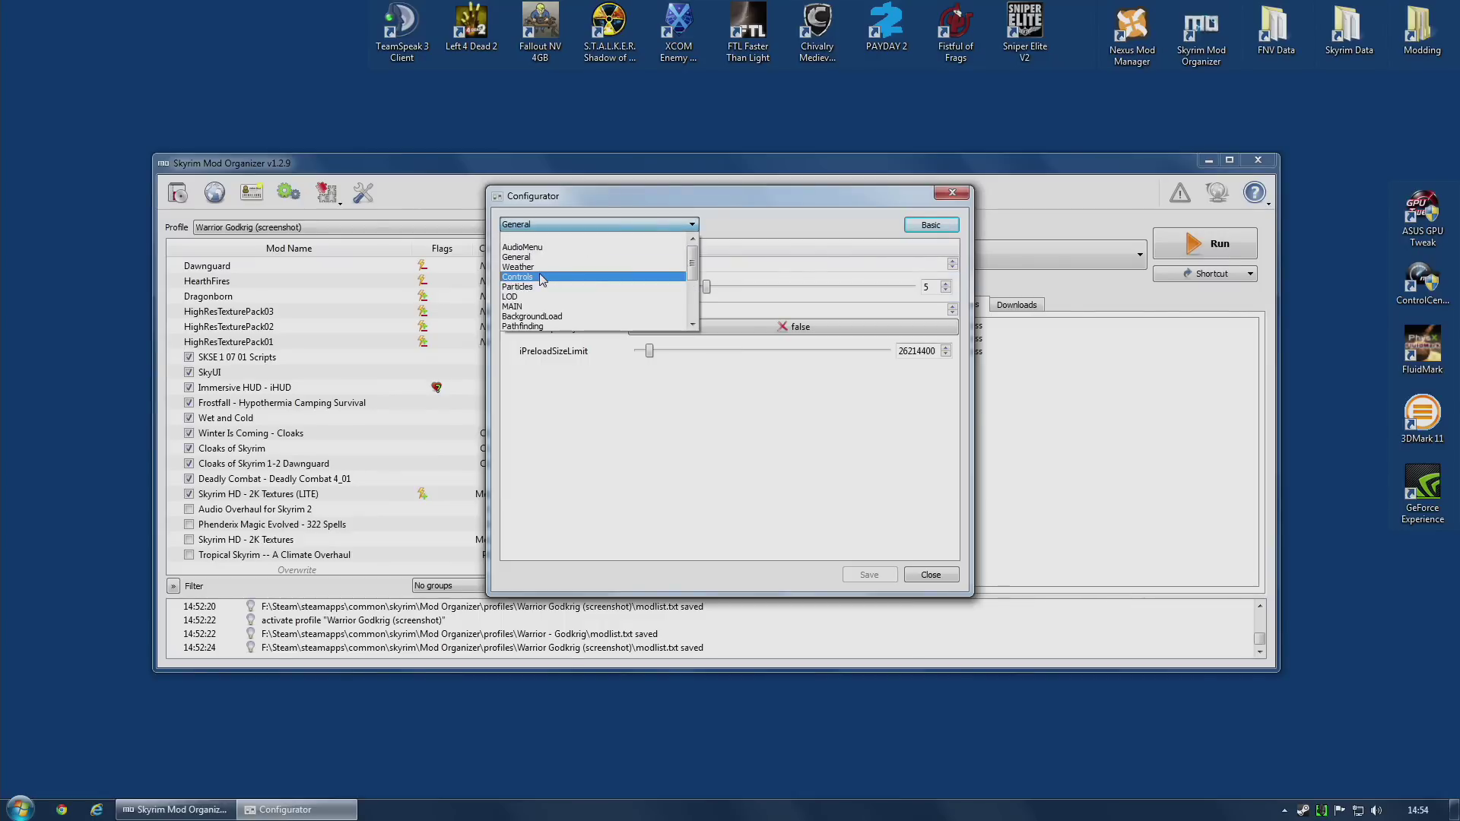
{"action": "left_click", "coordinate": [561, 280]}
{"action": "left_click", "coordinate": [580, 223]}
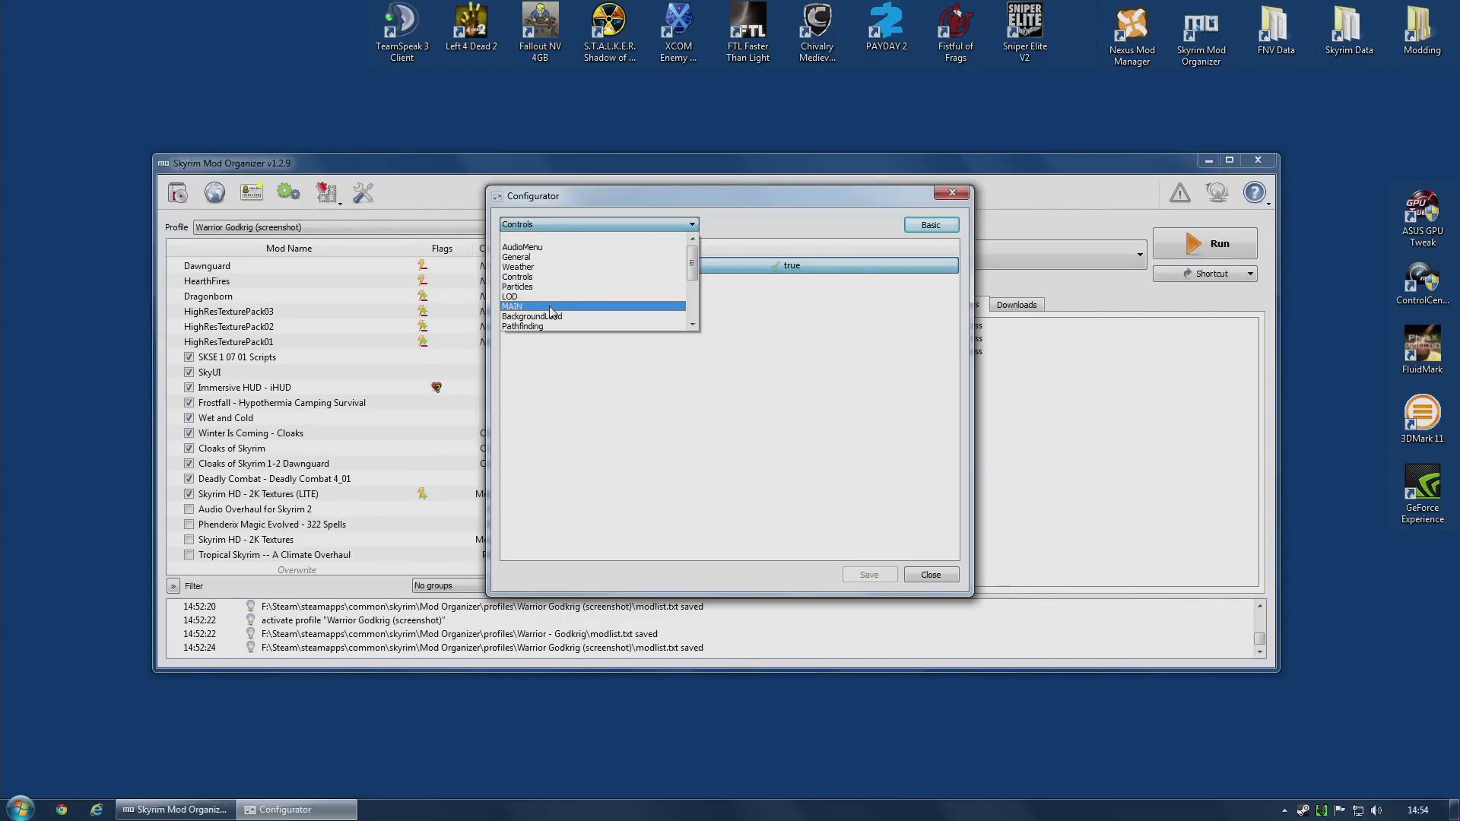
{"action": "left_click", "coordinate": [585, 301]}
{"action": "left_click", "coordinate": [586, 226]}
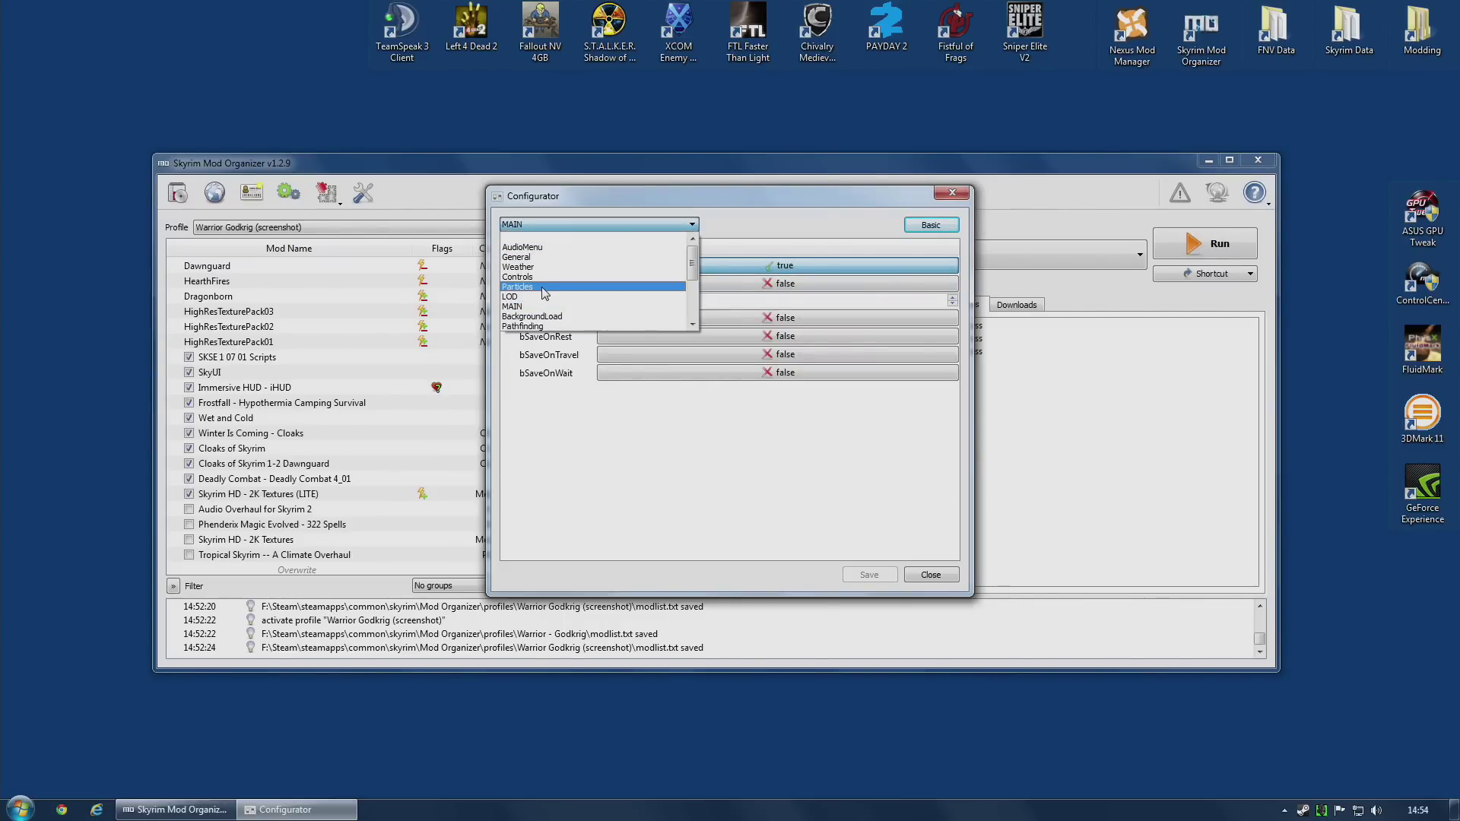
{"action": "left_click", "coordinate": [544, 292]}
{"action": "left_click", "coordinate": [562, 225]}
{"action": "left_click", "coordinate": [541, 330]}
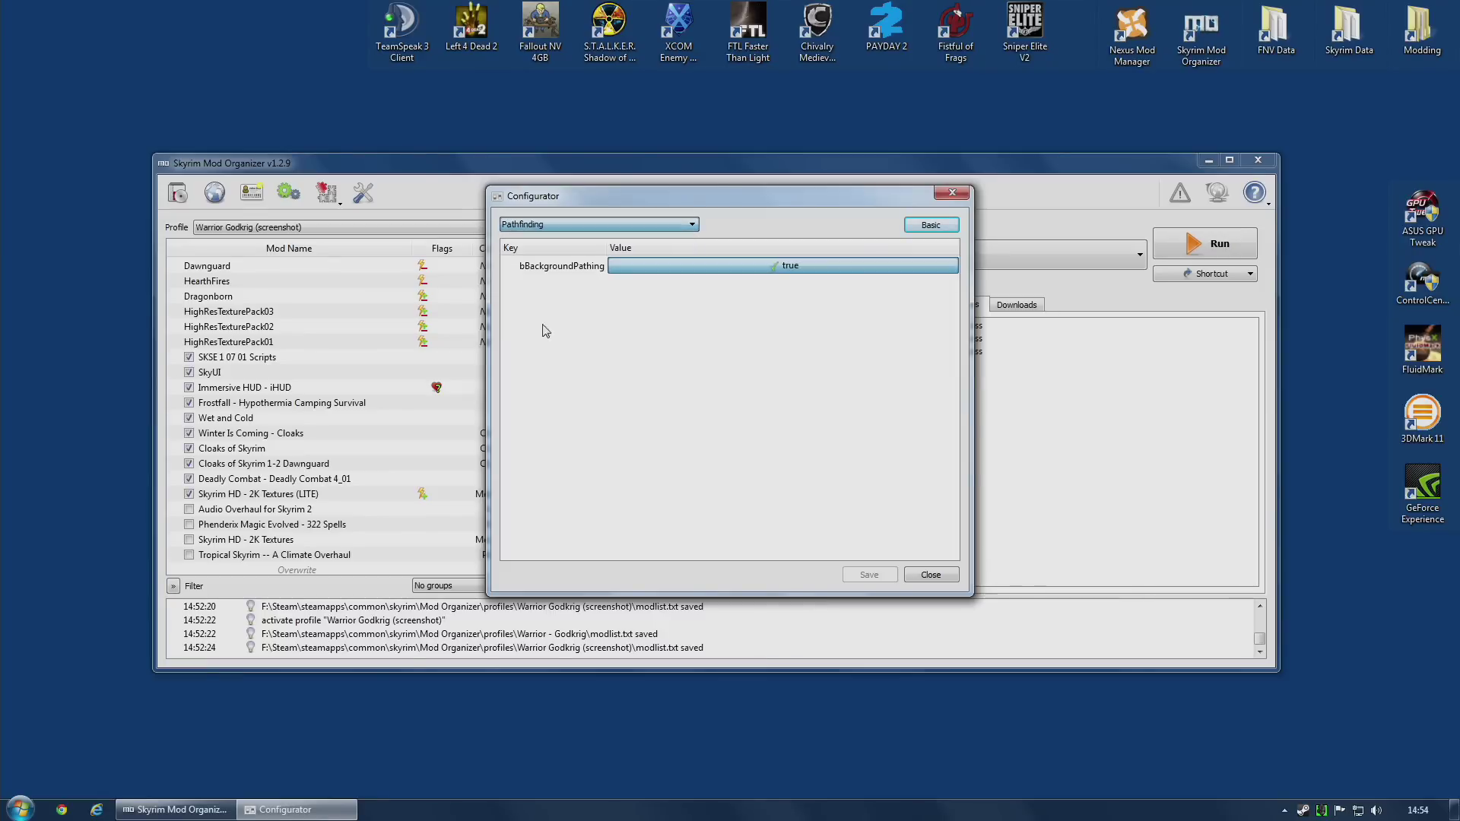
{"action": "left_click", "coordinate": [929, 574]}
Examine the skyrim.ini and skyrimprefs.ini contents of the Warrior Godkrig (screenshot) profile in the INI editor
{"action": "left_click", "coordinate": [331, 195]}
{"action": "left_click", "coordinate": [340, 218]}
{"action": "scroll", "coordinate": [633, 337], "scroll_direction": "down", "scroll_amount": 8}
{"action": "scroll", "coordinate": [633, 337], "scroll_direction": "up", "scroll_amount": 3}
{"action": "scroll", "coordinate": [633, 337], "scroll_direction": "down", "scroll_amount": 5}
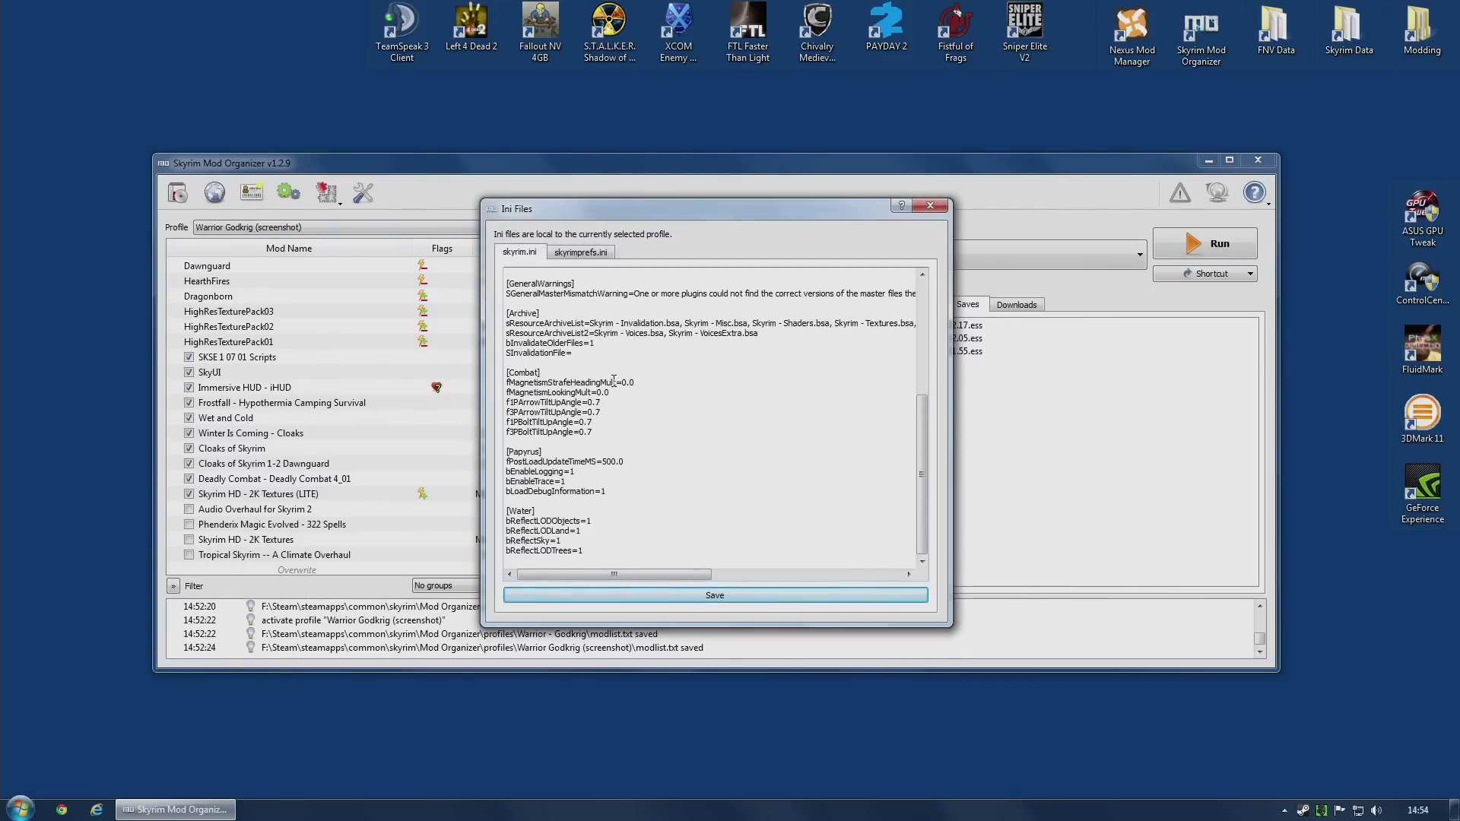
{"action": "left_click", "coordinate": [580, 253]}
{"action": "scroll", "coordinate": [588, 345], "scroll_direction": "down", "scroll_amount": 10}
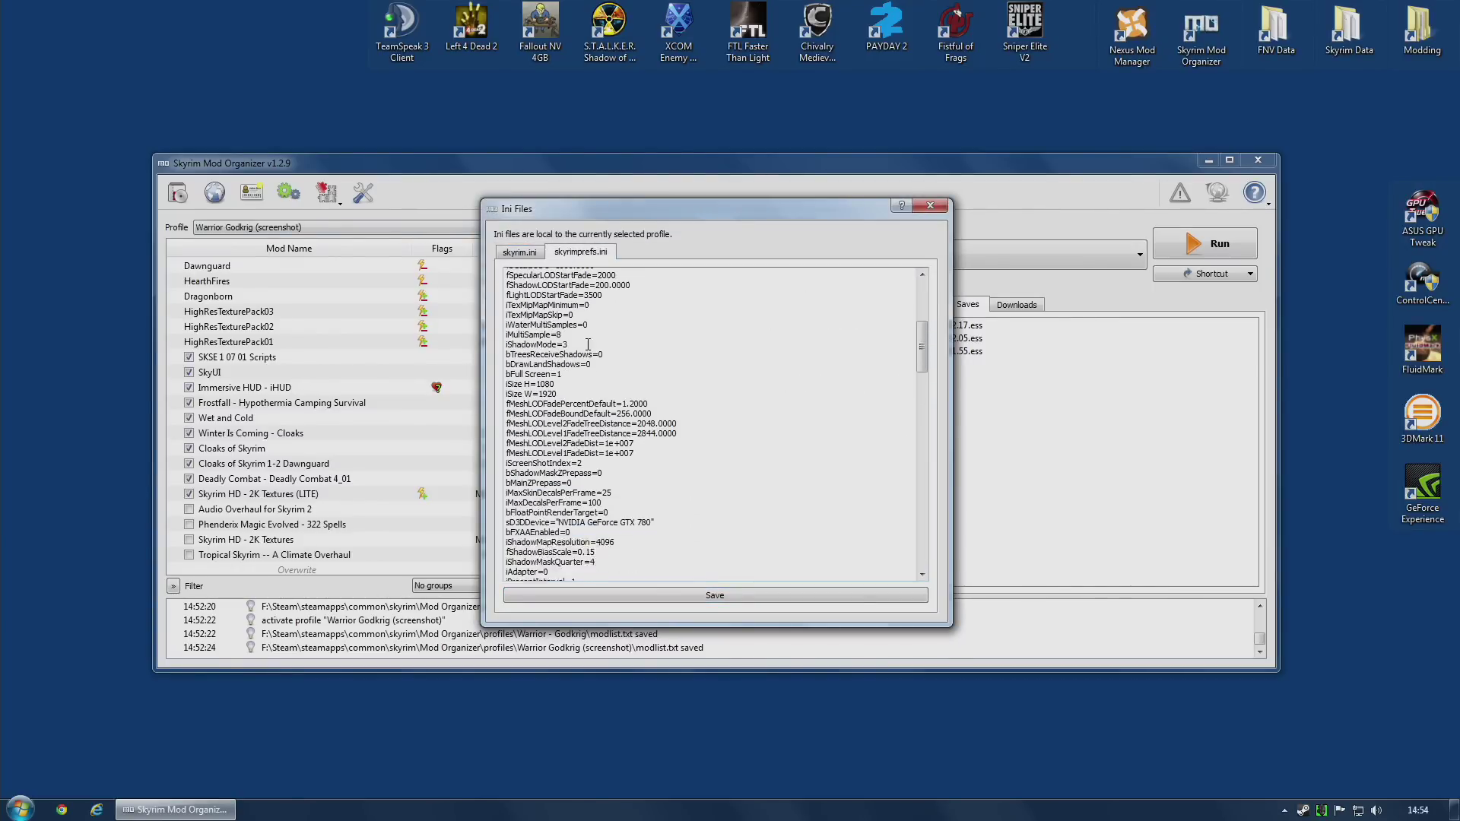
{"action": "scroll", "coordinate": [588, 345], "scroll_direction": "up", "scroll_amount": 10}
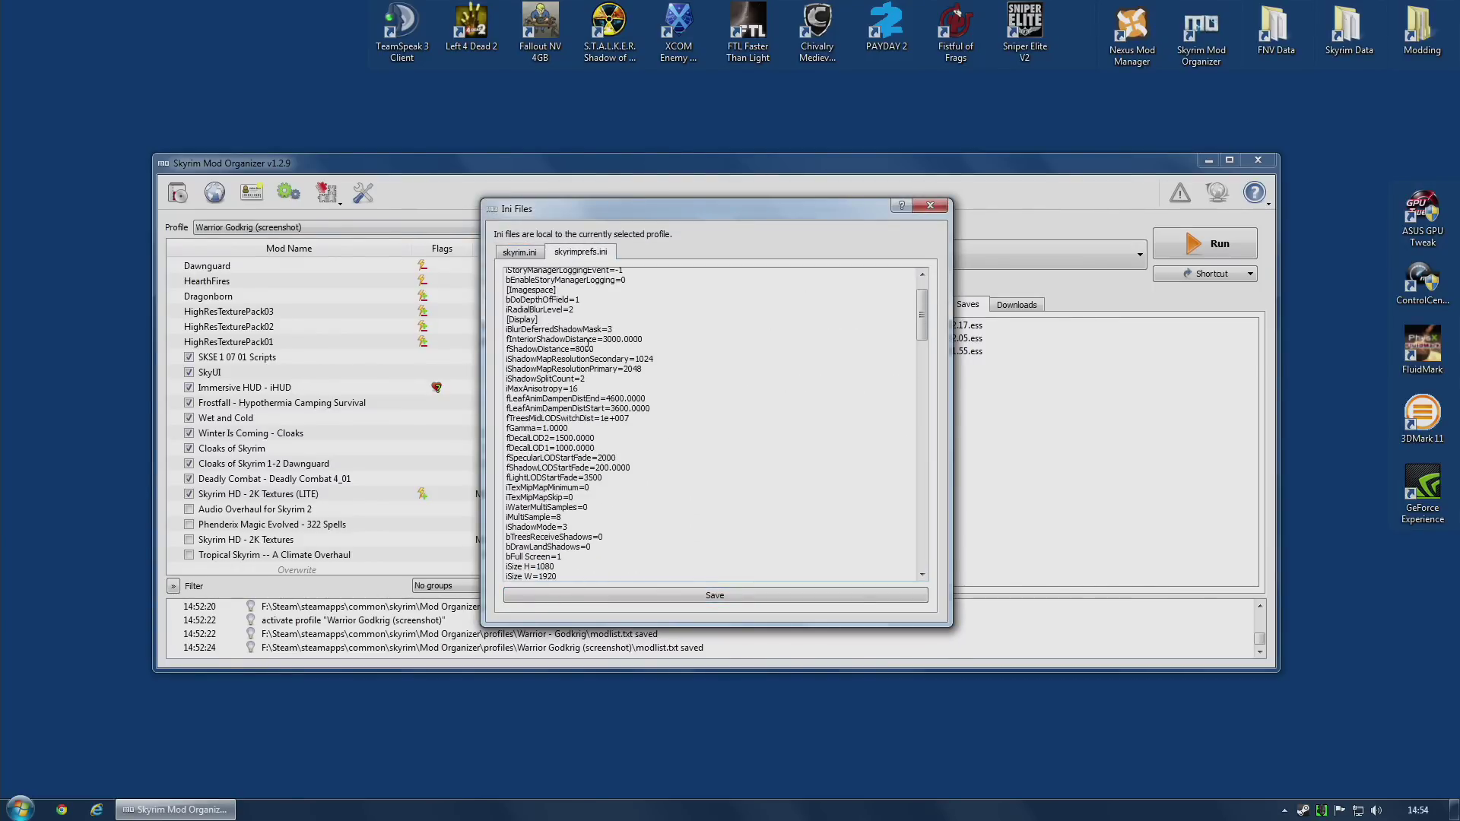
{"action": "left_click", "coordinate": [518, 254]}
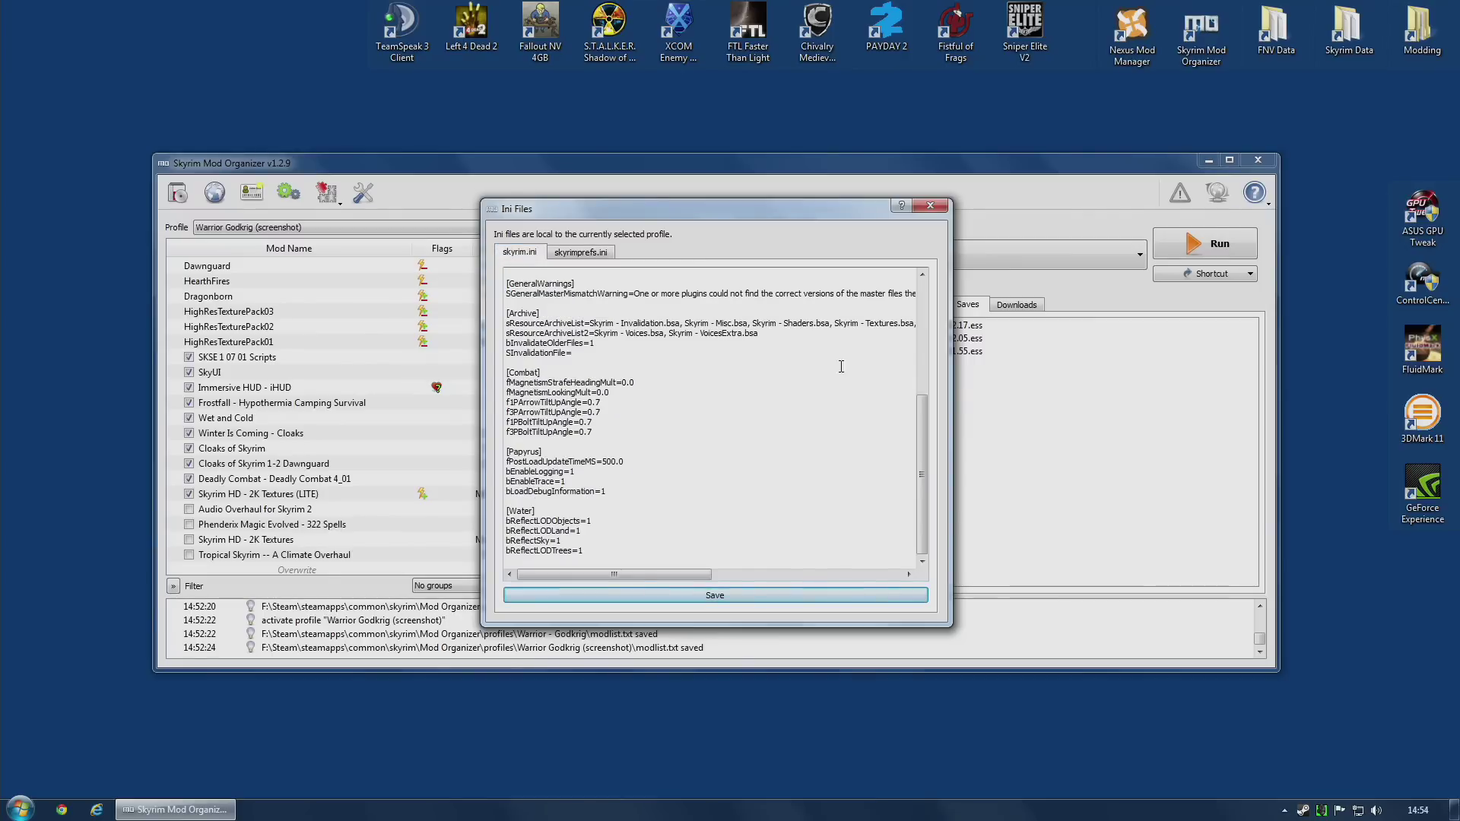
{"action": "left_click", "coordinate": [931, 206]}
Reopen the Configurator, browse the Particles and Weather settings, and raise uGridsToLoad in the General settings
{"action": "left_click", "coordinate": [327, 192]}
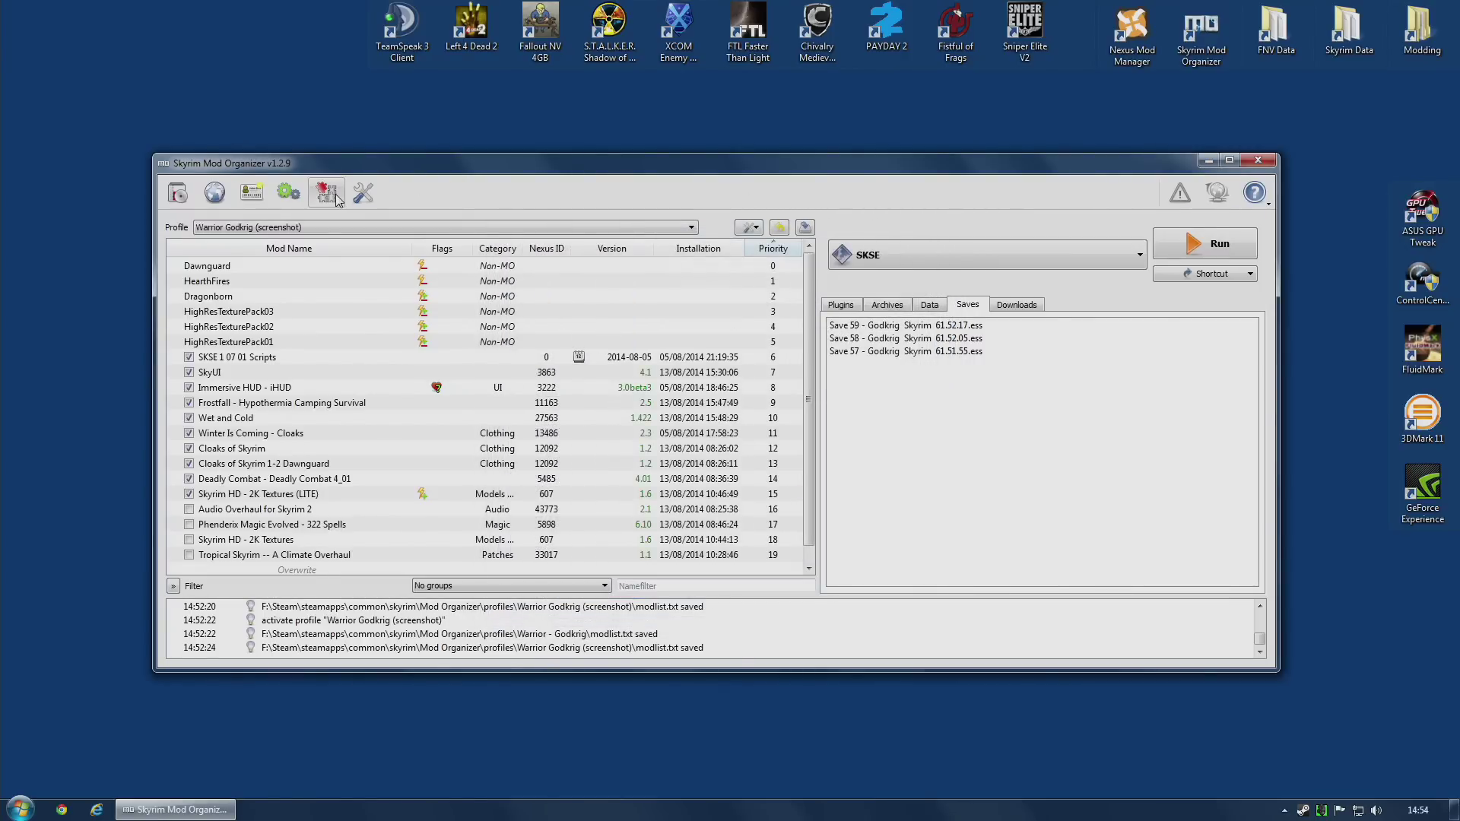
{"action": "left_click", "coordinate": [357, 251]}
{"action": "left_click", "coordinate": [550, 225]}
{"action": "left_click", "coordinate": [548, 296]}
{"action": "left_click", "coordinate": [547, 225]}
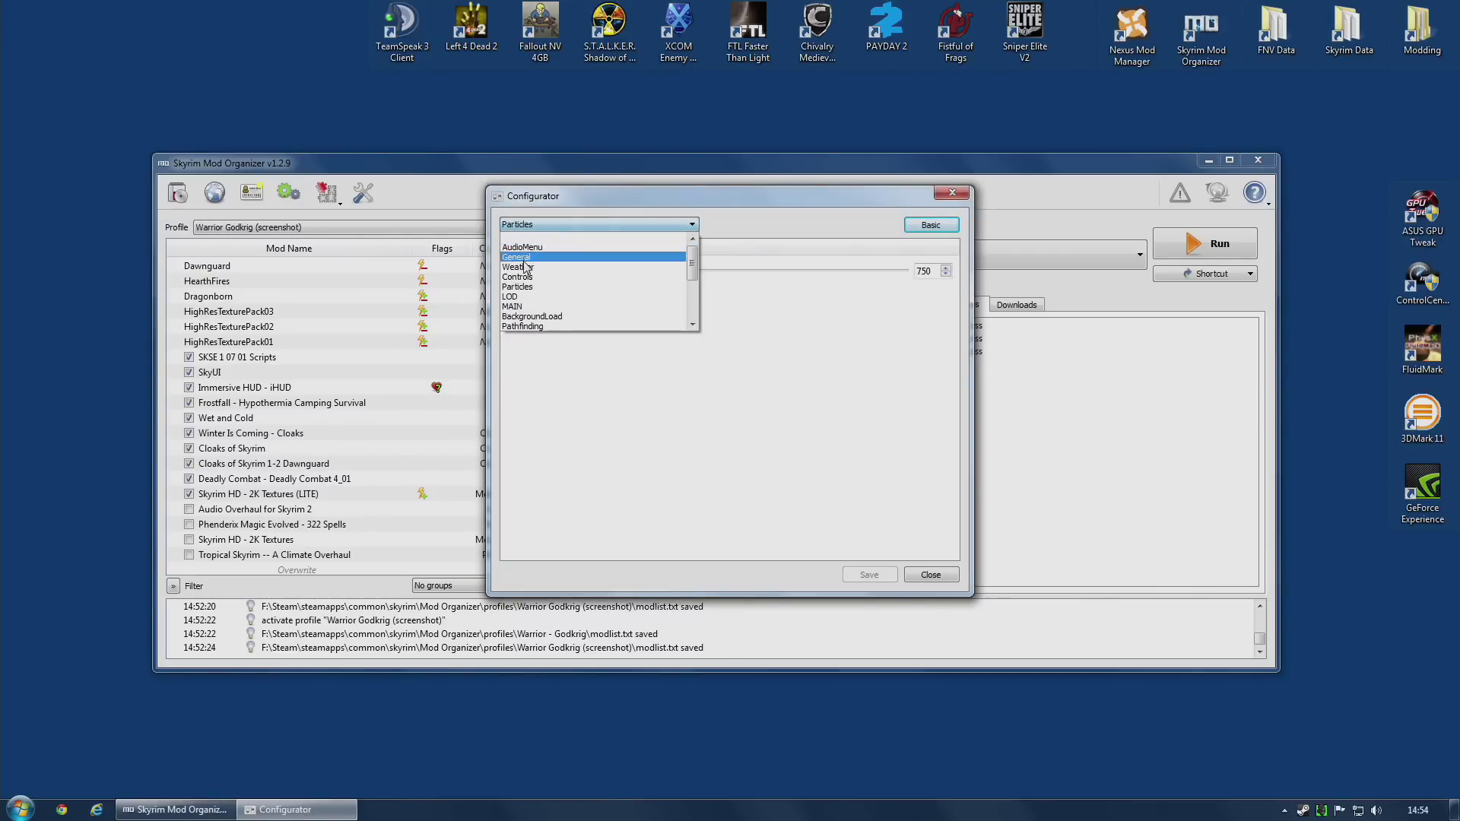
{"action": "left_click", "coordinate": [525, 267]}
{"action": "left_click", "coordinate": [607, 226]}
{"action": "left_click", "coordinate": [542, 259]}
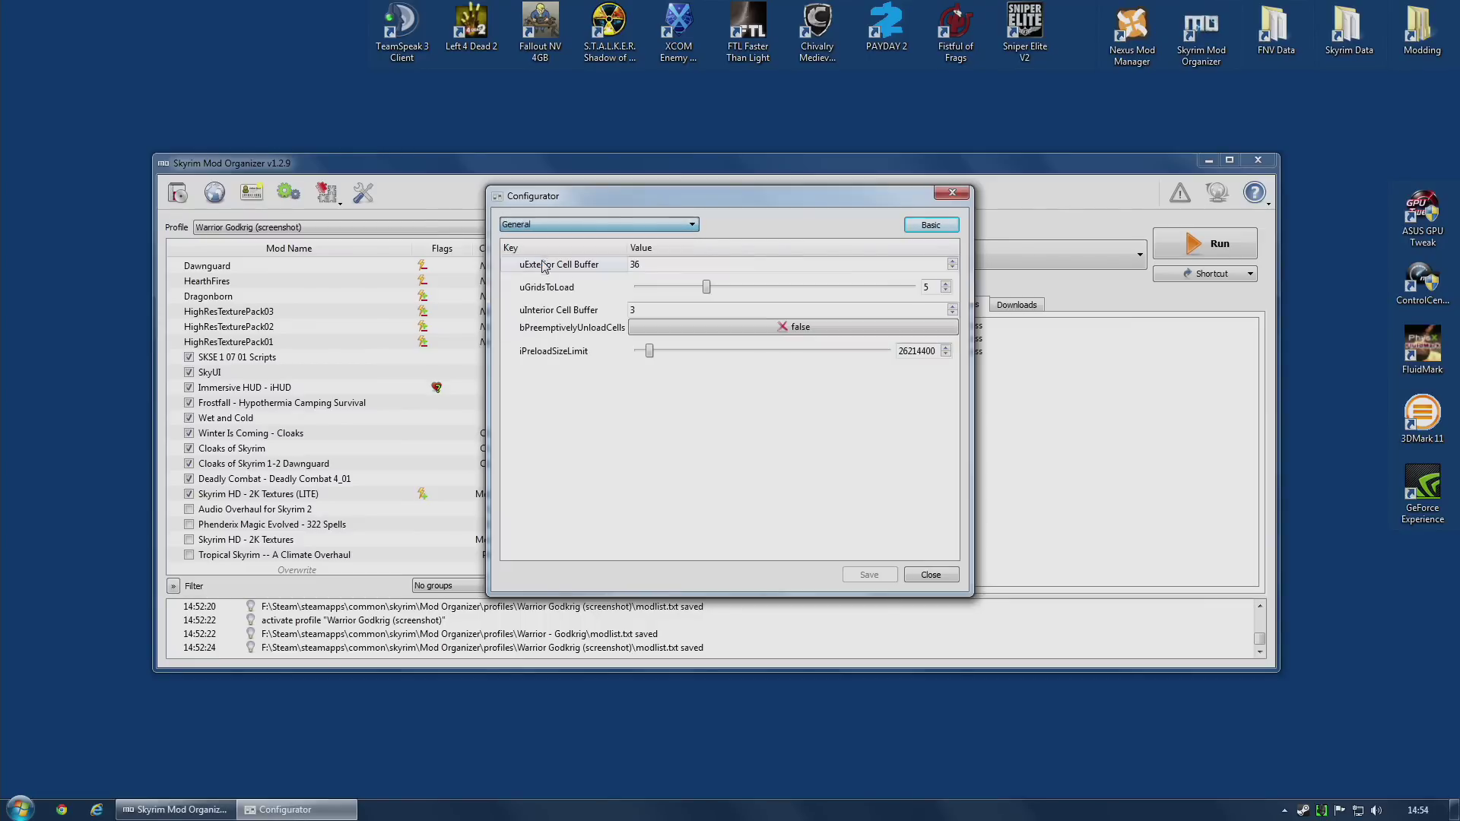
{"action": "left_click_drag", "start_coordinate": [706, 293], "coordinate": [758, 287]}
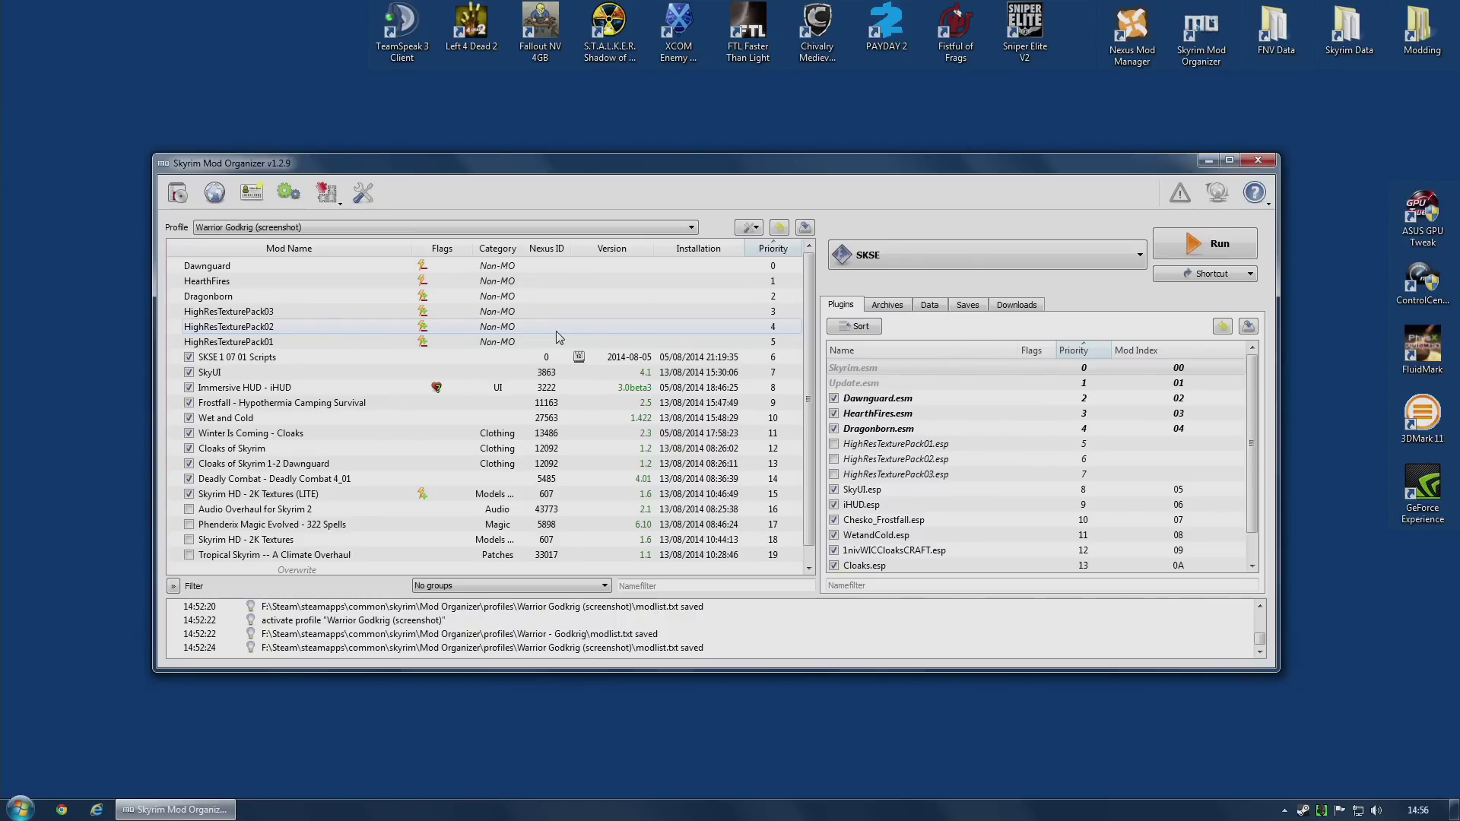
Move 1nivWICSkyCloaksPatch.esp from the optional to the available ESPs of the Winter Is Coming - Cloaks mod
{"action": "left_click", "coordinate": [532, 433]}
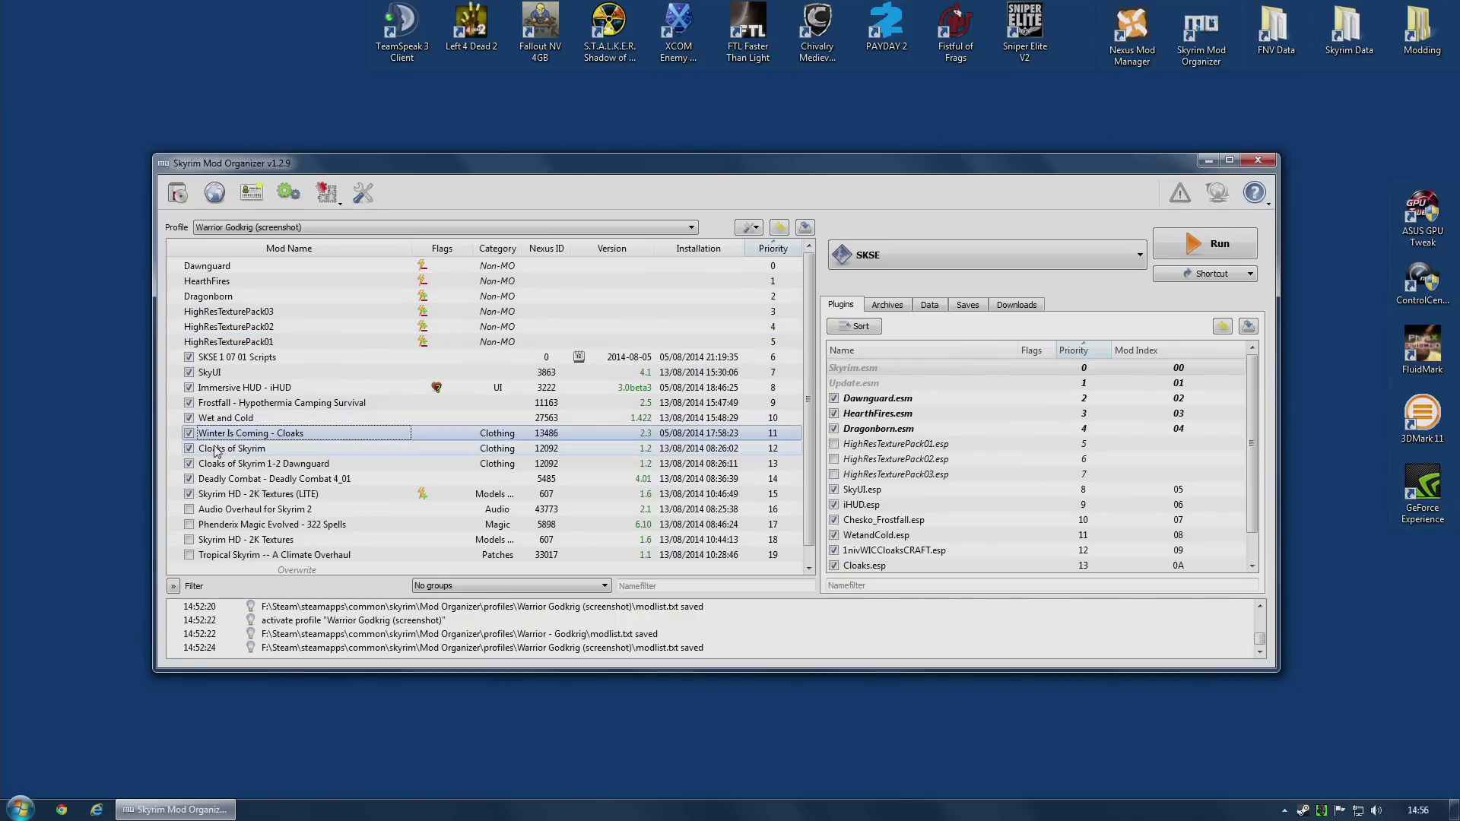
{"action": "double_click", "coordinate": [246, 435]}
{"action": "left_click", "coordinate": [635, 196]}
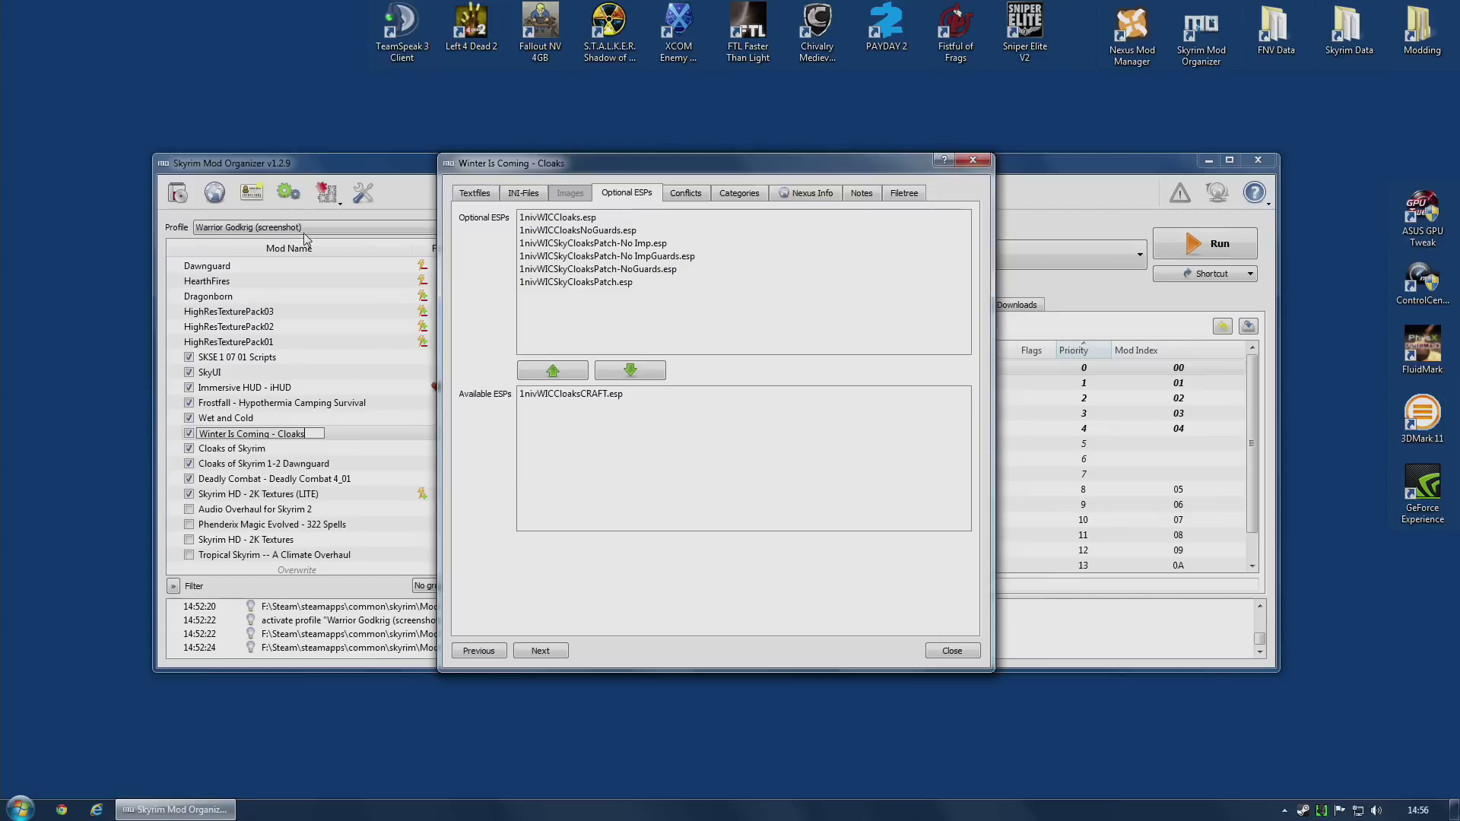
{"action": "left_click", "coordinate": [609, 285]}
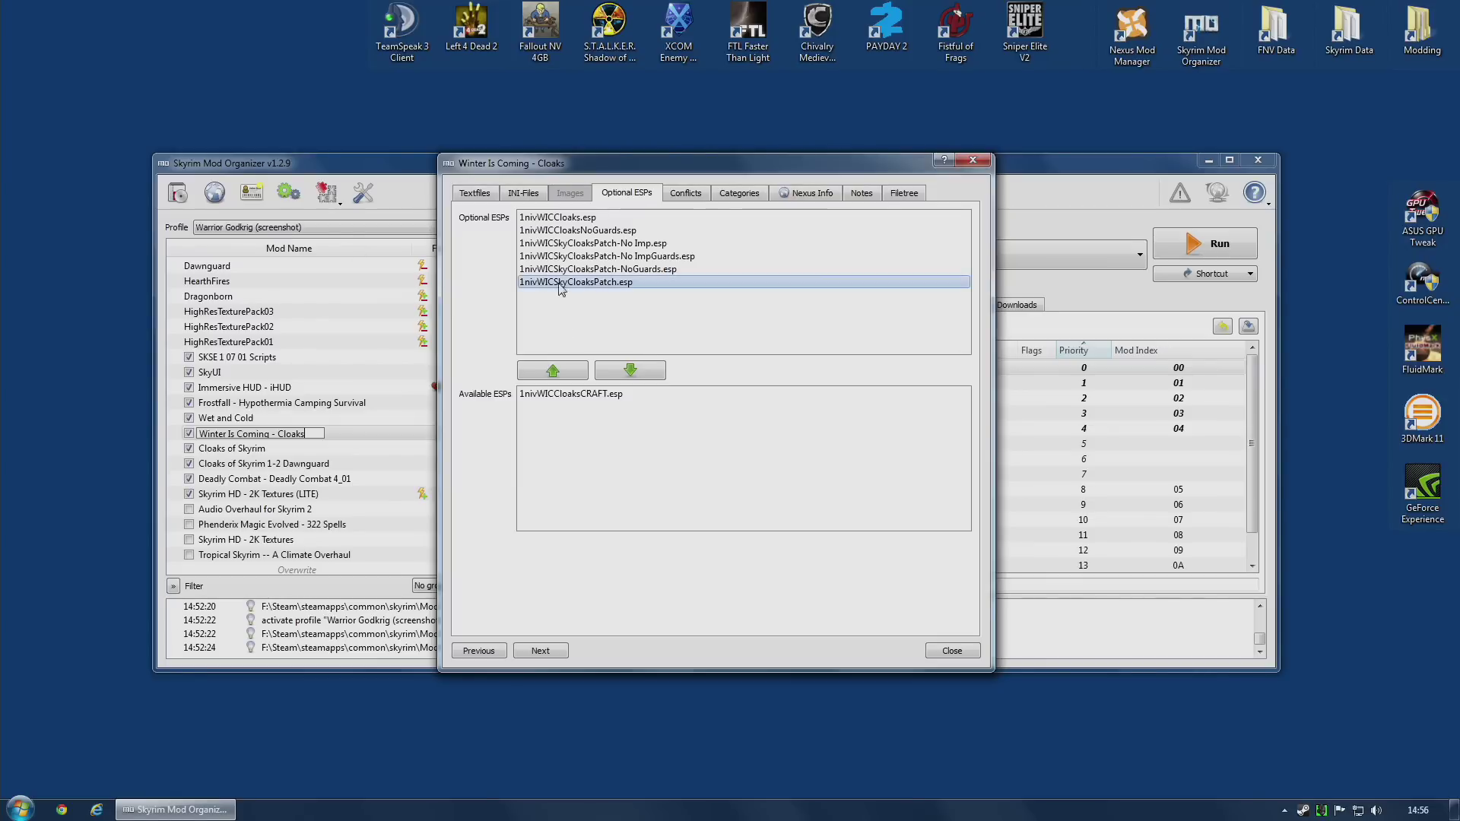
{"action": "left_click", "coordinate": [625, 372]}
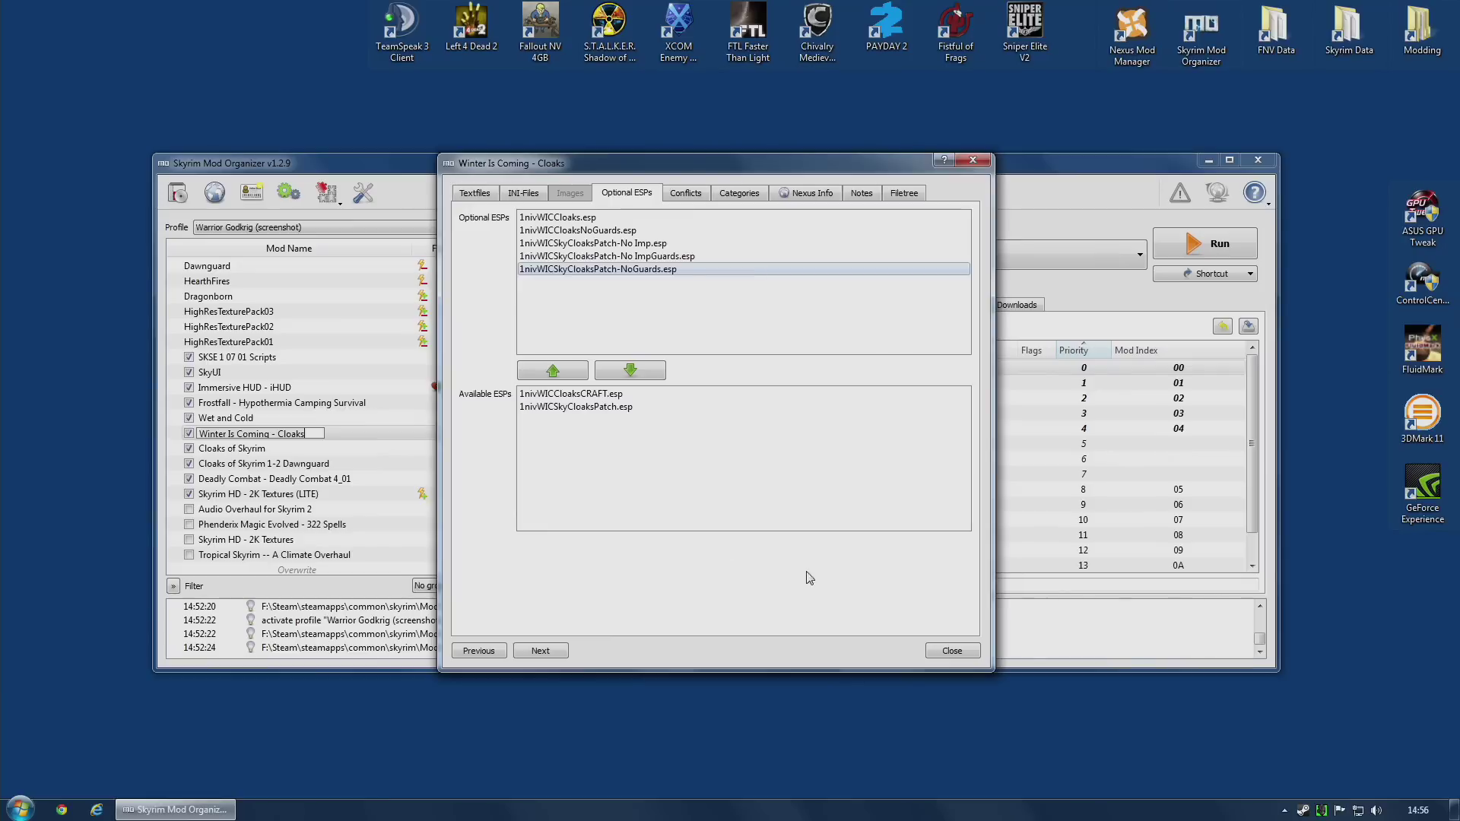
Close the mod information and make sure 1nivWICSkyCloaksPatch.esp is enabled in the plugin list of the Warrior Godkrig (screenshot) profile
{"action": "left_click", "coordinate": [949, 654]}
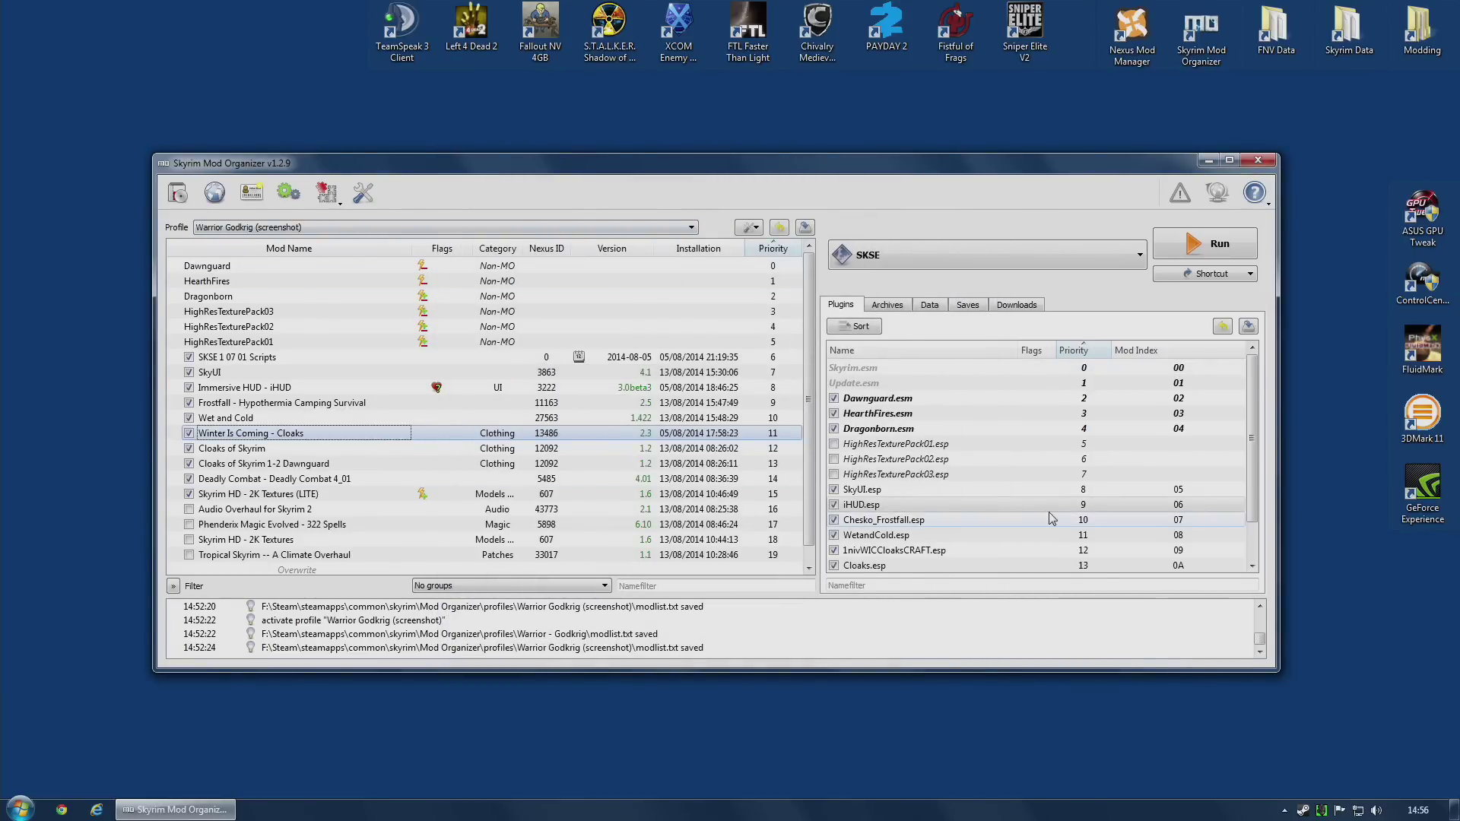
{"action": "left_click", "coordinate": [936, 506]}
{"action": "scroll", "coordinate": [1054, 520], "scroll_direction": "down", "scroll_amount": 1}
{"action": "left_click", "coordinate": [834, 566]}
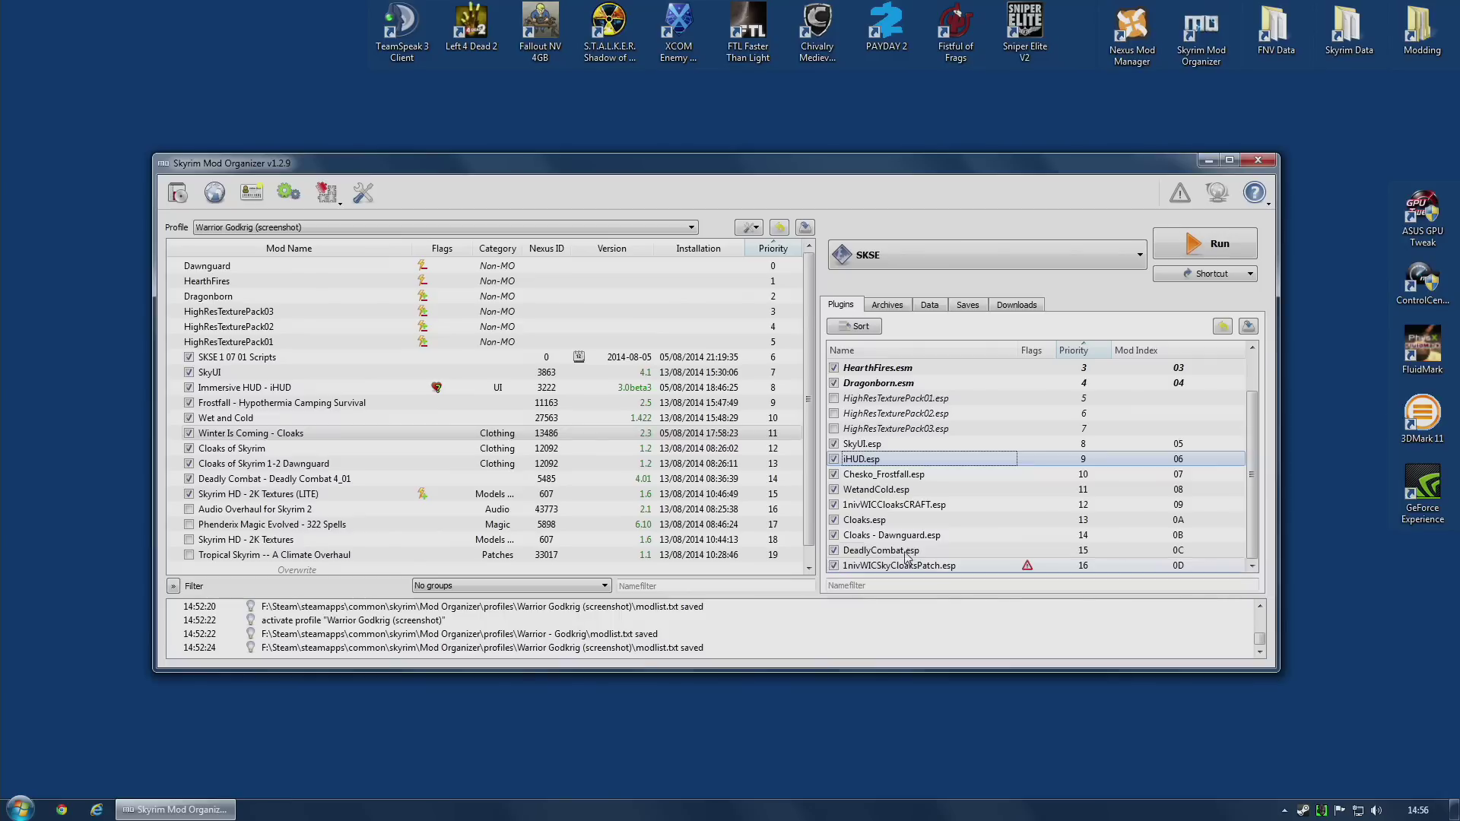
{"action": "mouse_move", "coordinate": [1027, 570]}
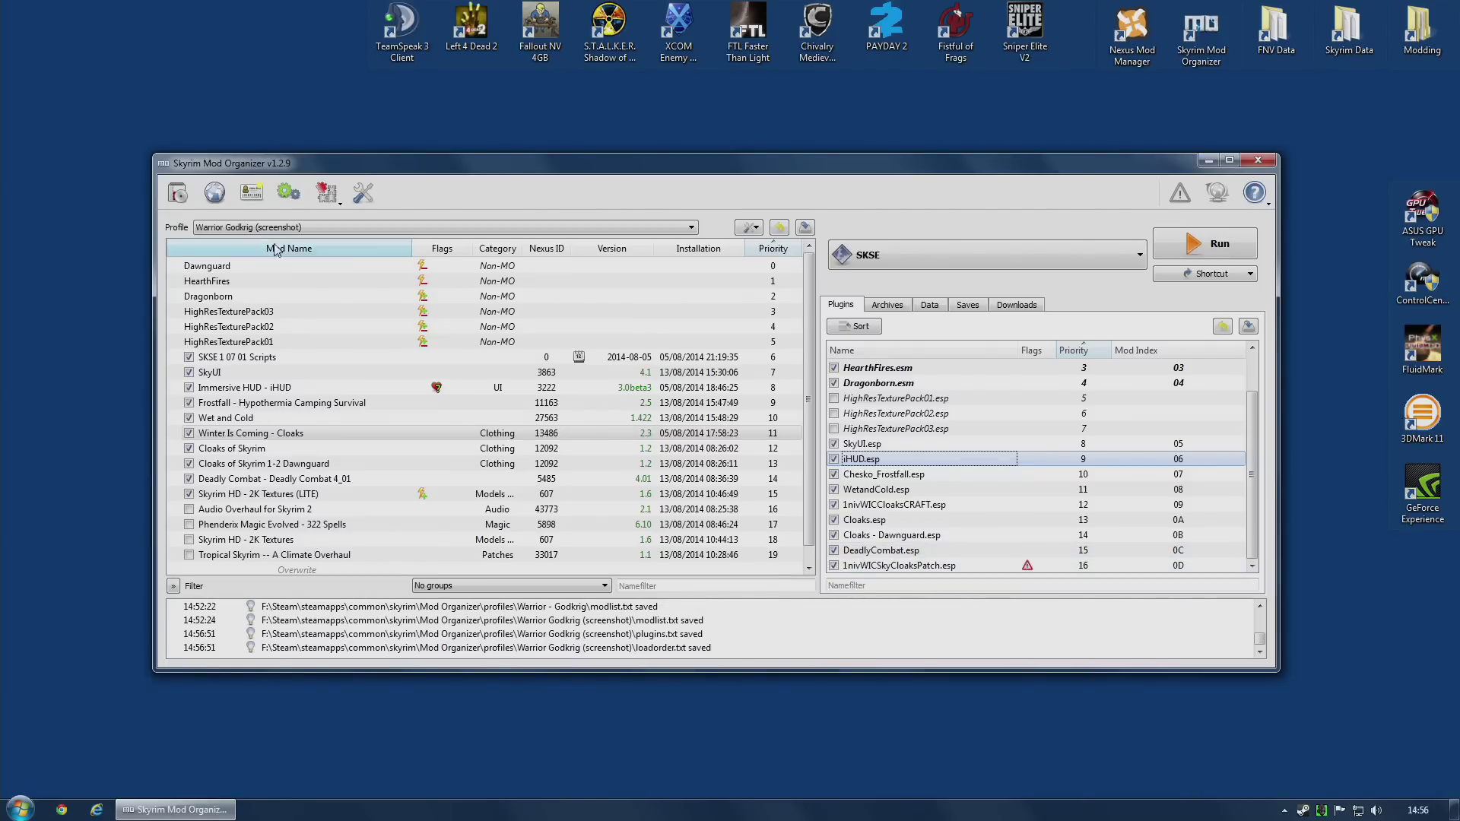
Switch to the Warrior - Godkrig profile and check the optional ESPs of Winter Is Coming - Cloaks and the plugin list
{"action": "left_click", "coordinate": [257, 228]}
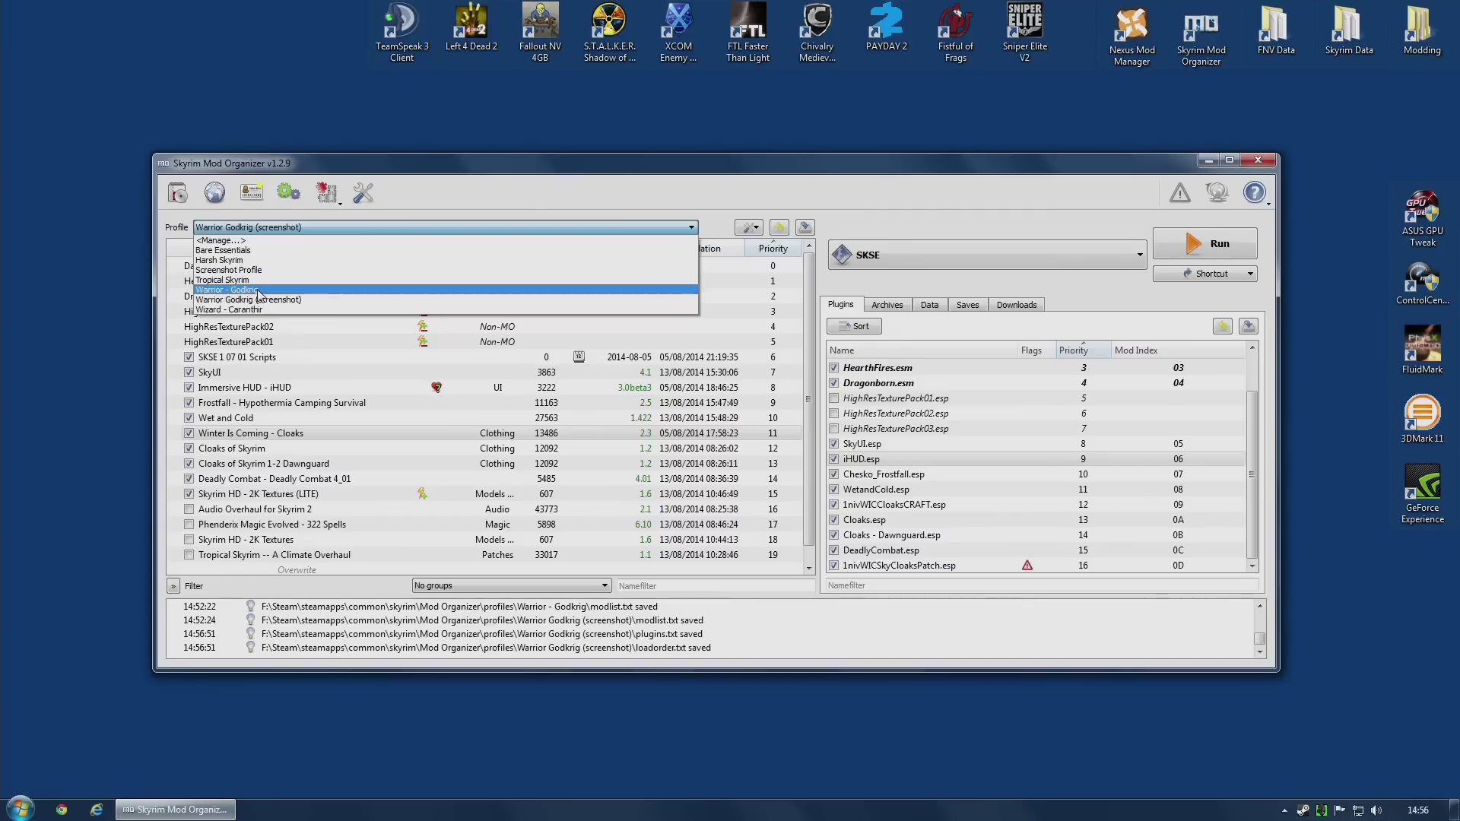
{"action": "left_click", "coordinate": [229, 290]}
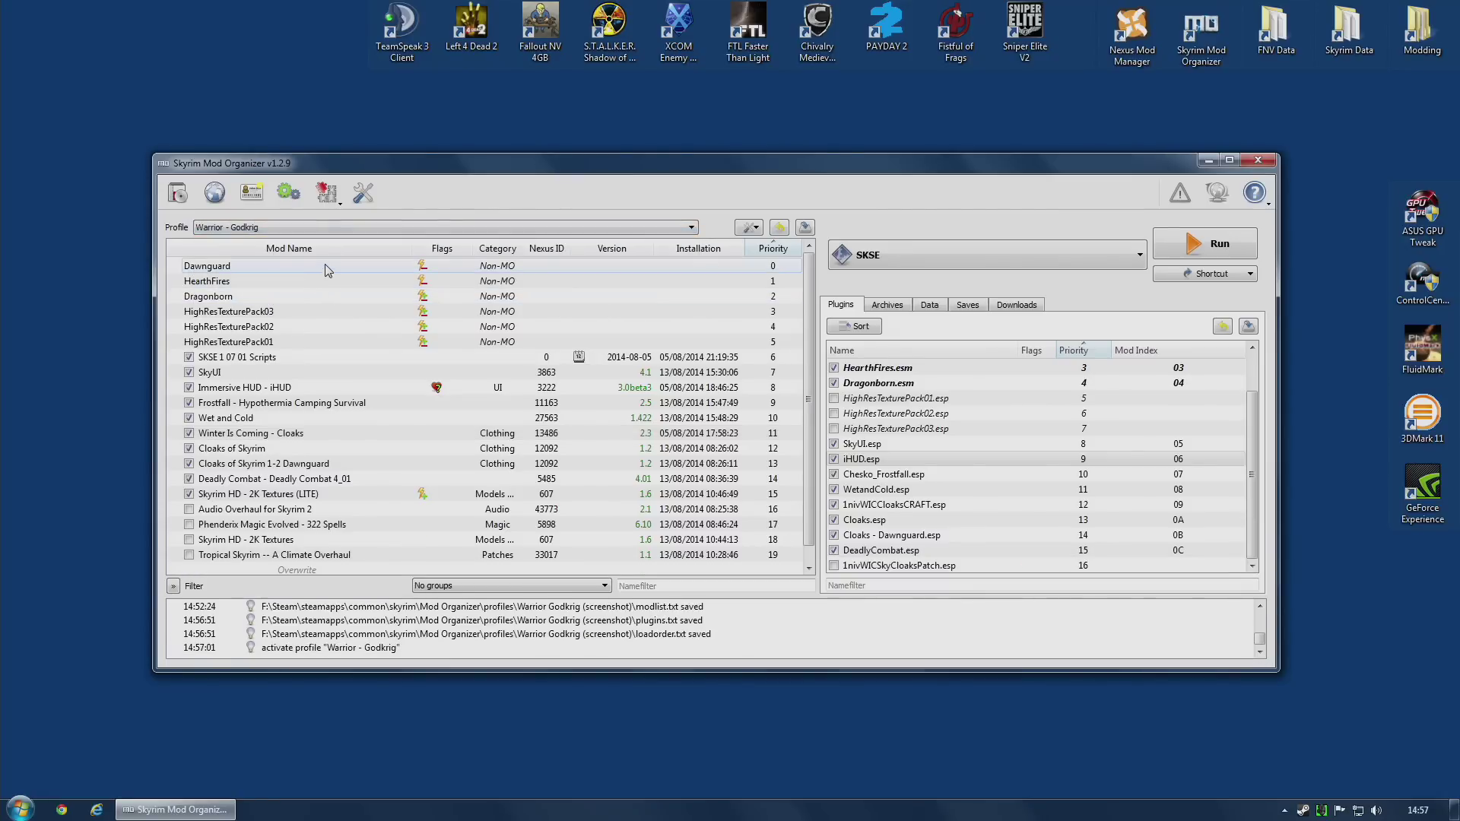
{"action": "double_click", "coordinate": [245, 439]}
{"action": "left_click", "coordinate": [627, 193]}
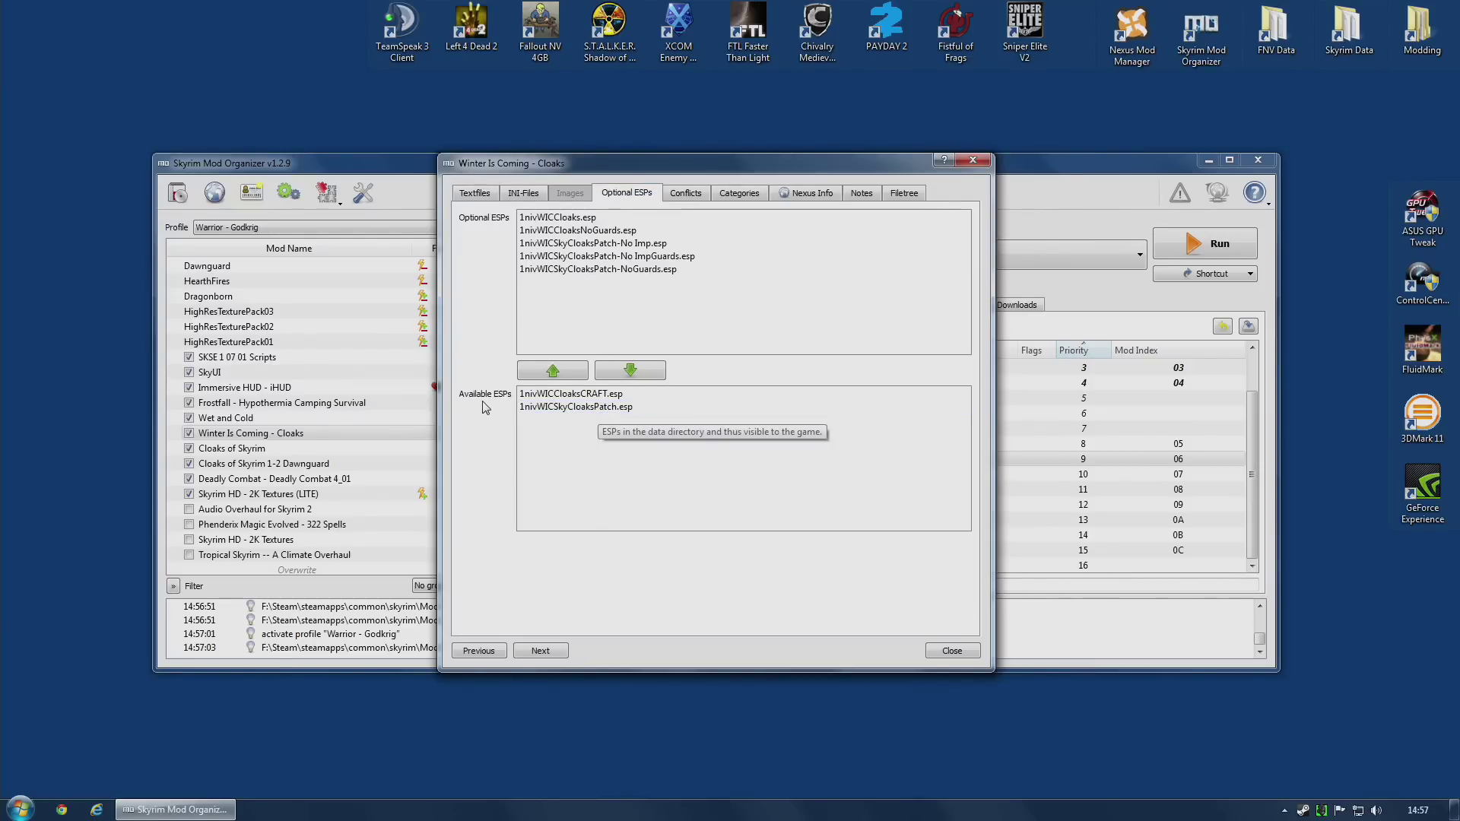
{"action": "left_click", "coordinate": [944, 652]}
{"action": "mouse_move", "coordinate": [908, 573]}
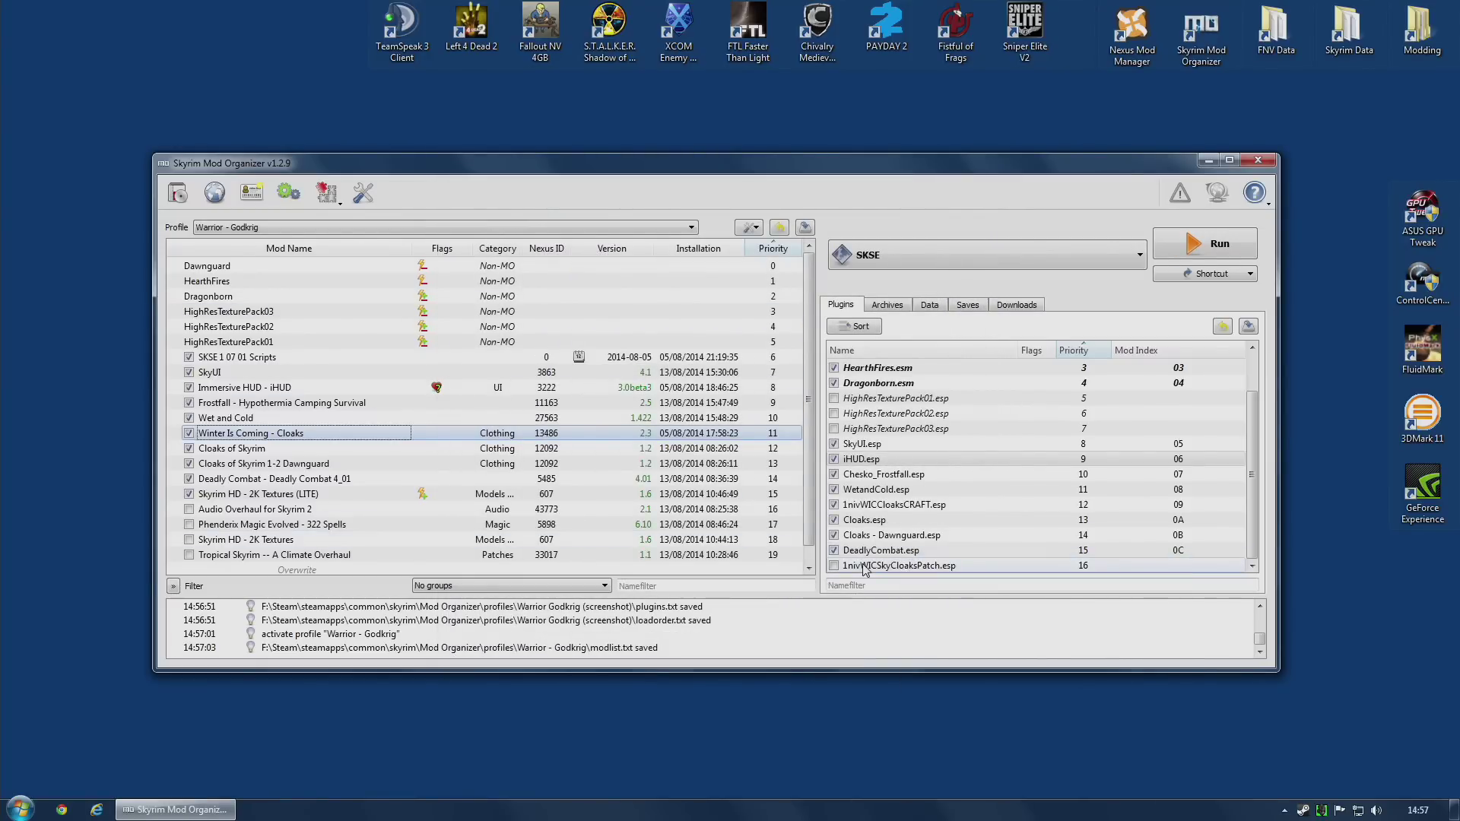
Move 1nivWICSkyCloaksPatch.esp from the available back to the optional ESPs of the Winter Is Coming - Cloaks mod
{"action": "double_click", "coordinate": [311, 435]}
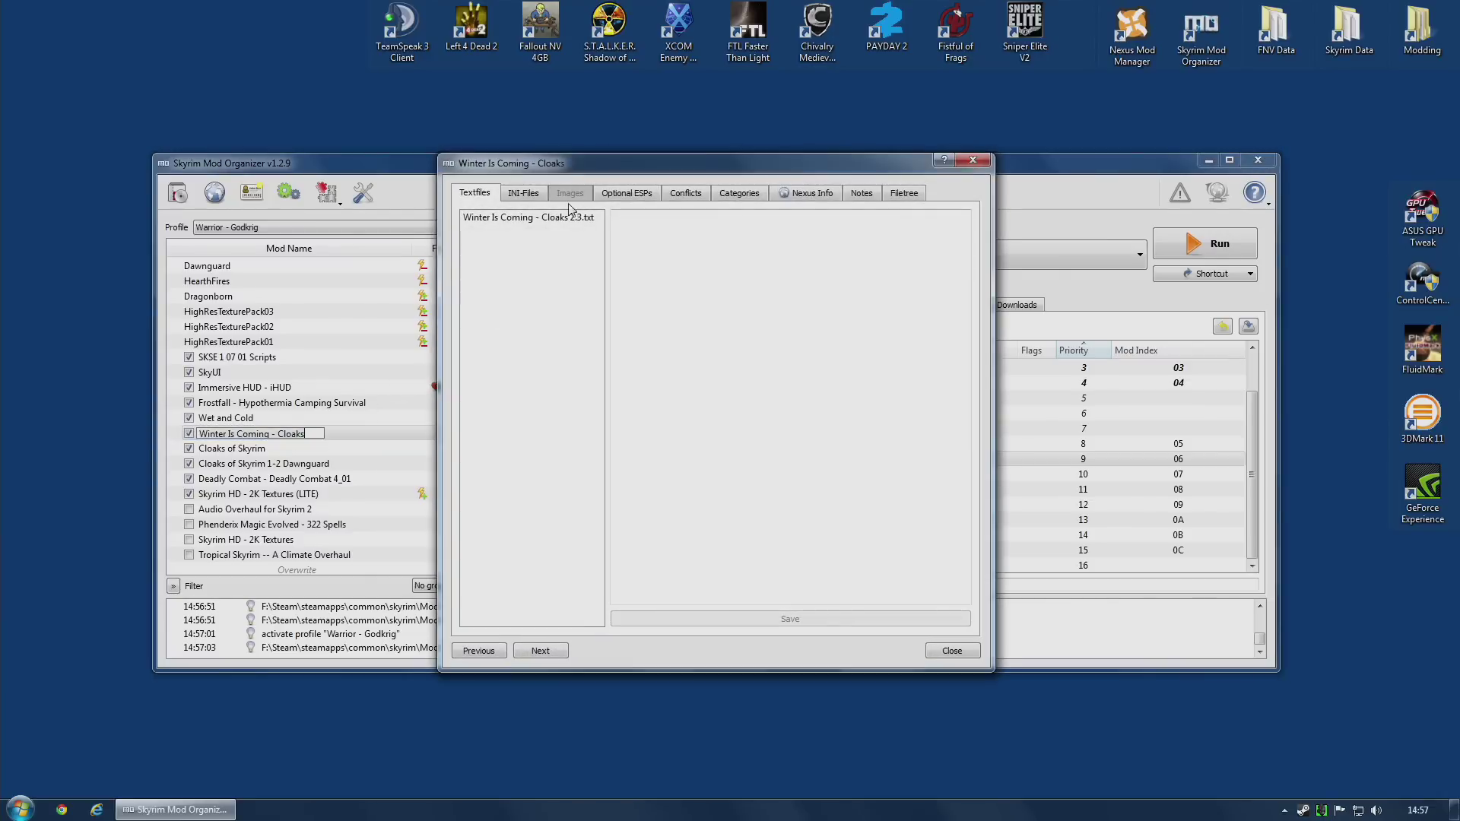
{"action": "left_click", "coordinate": [608, 193]}
{"action": "left_click", "coordinate": [566, 407]}
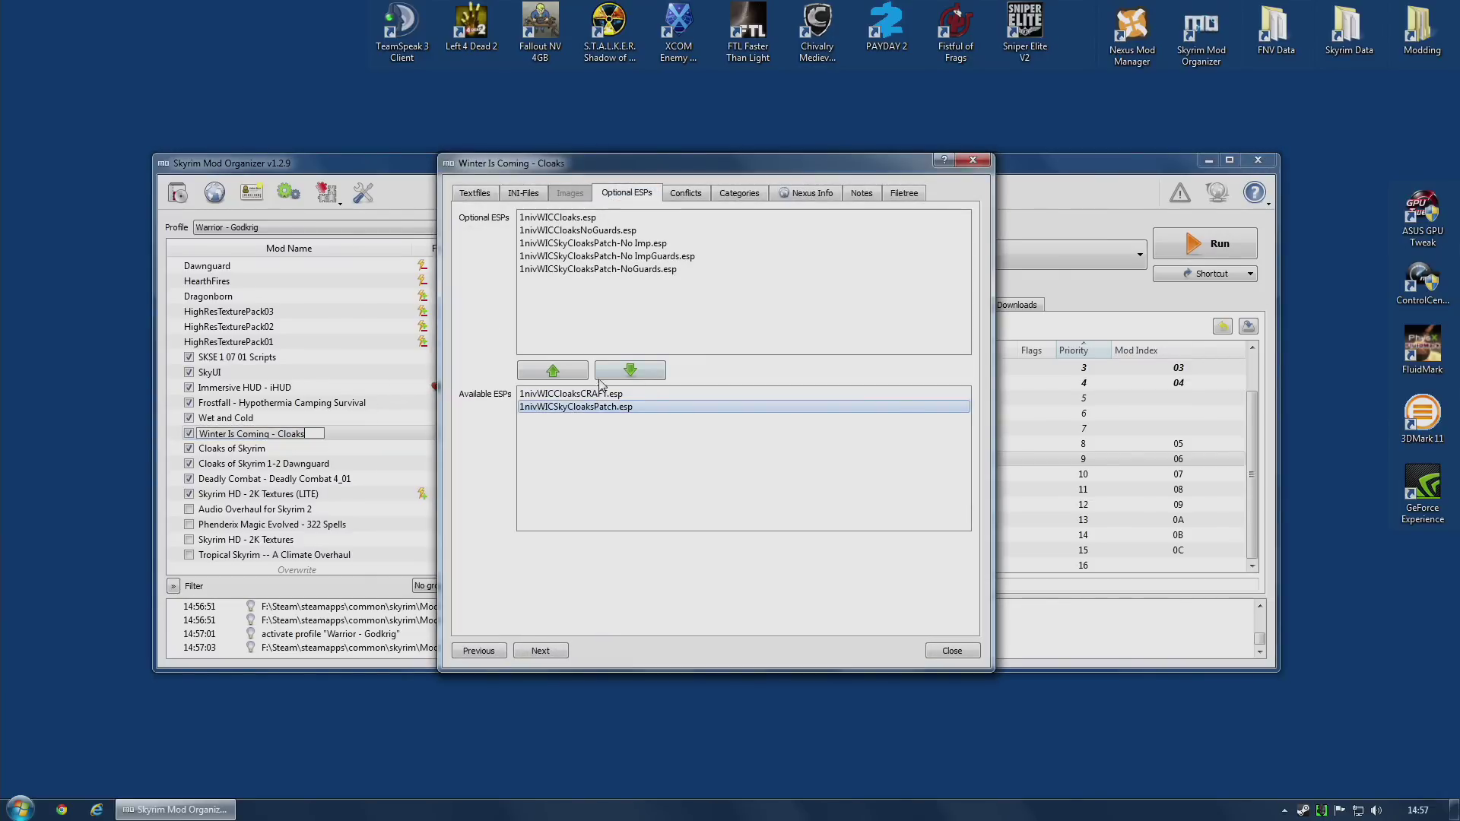
{"action": "left_click", "coordinate": [553, 371]}
{"action": "left_click", "coordinate": [952, 651]}
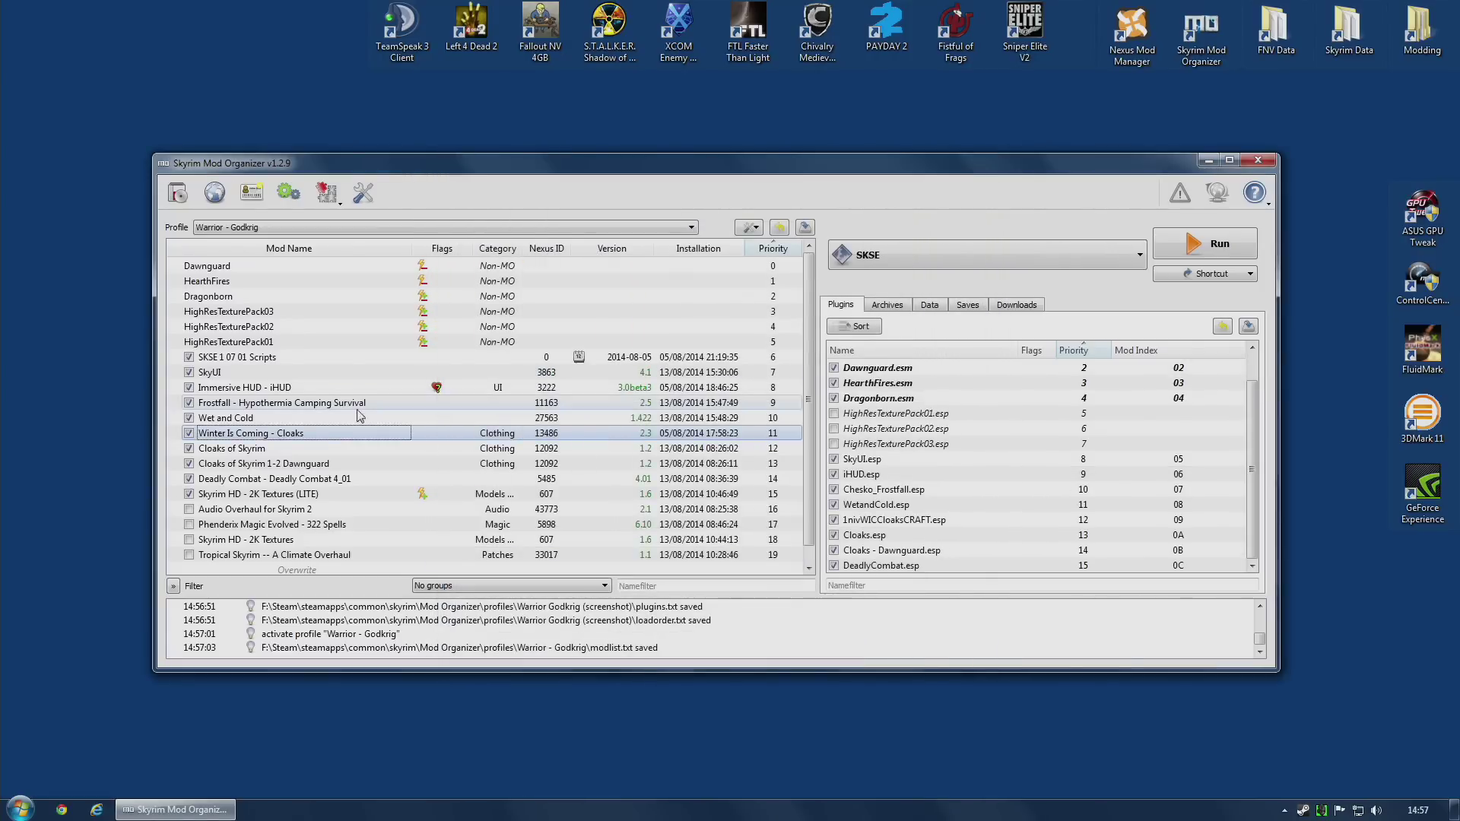
Switch to the Warrior Godkrig (screenshot) profile and check its plugin list for the cloaks patch
{"action": "left_click", "coordinate": [289, 227]}
{"action": "left_click", "coordinate": [292, 304]}
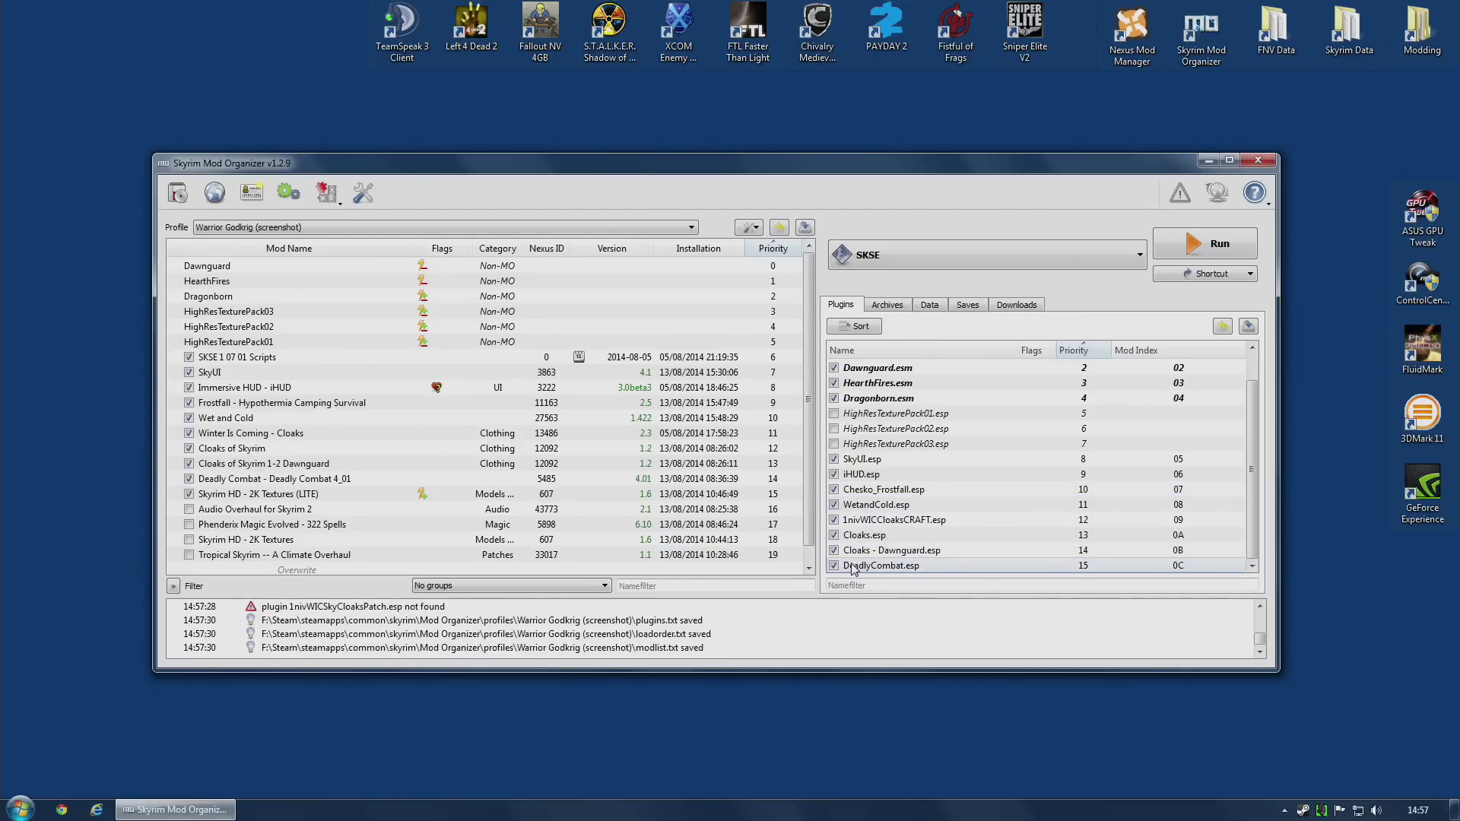
{"action": "mouse_move", "coordinate": [853, 566]}
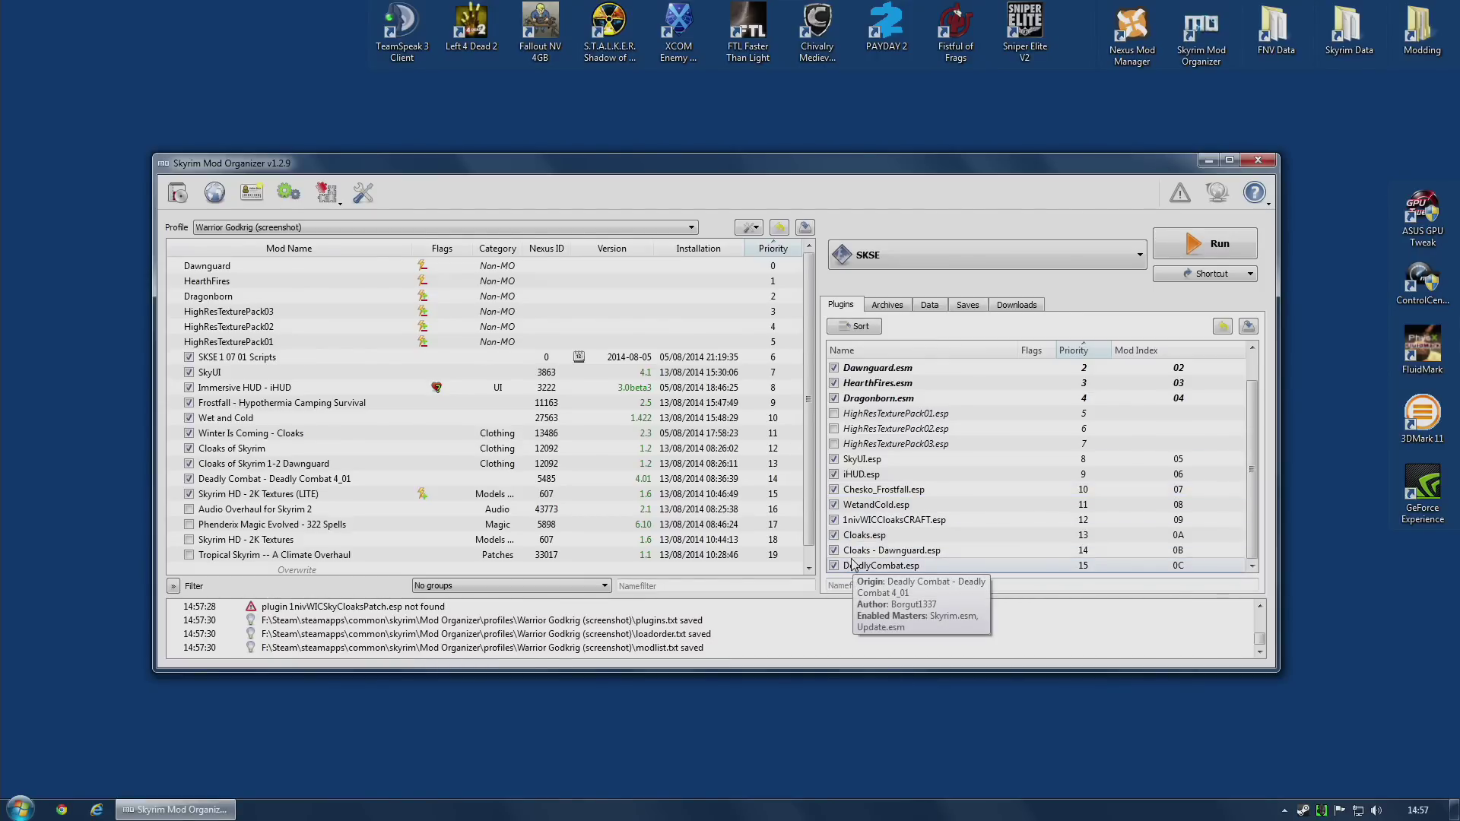
{"action": "left_click", "coordinate": [883, 473]}
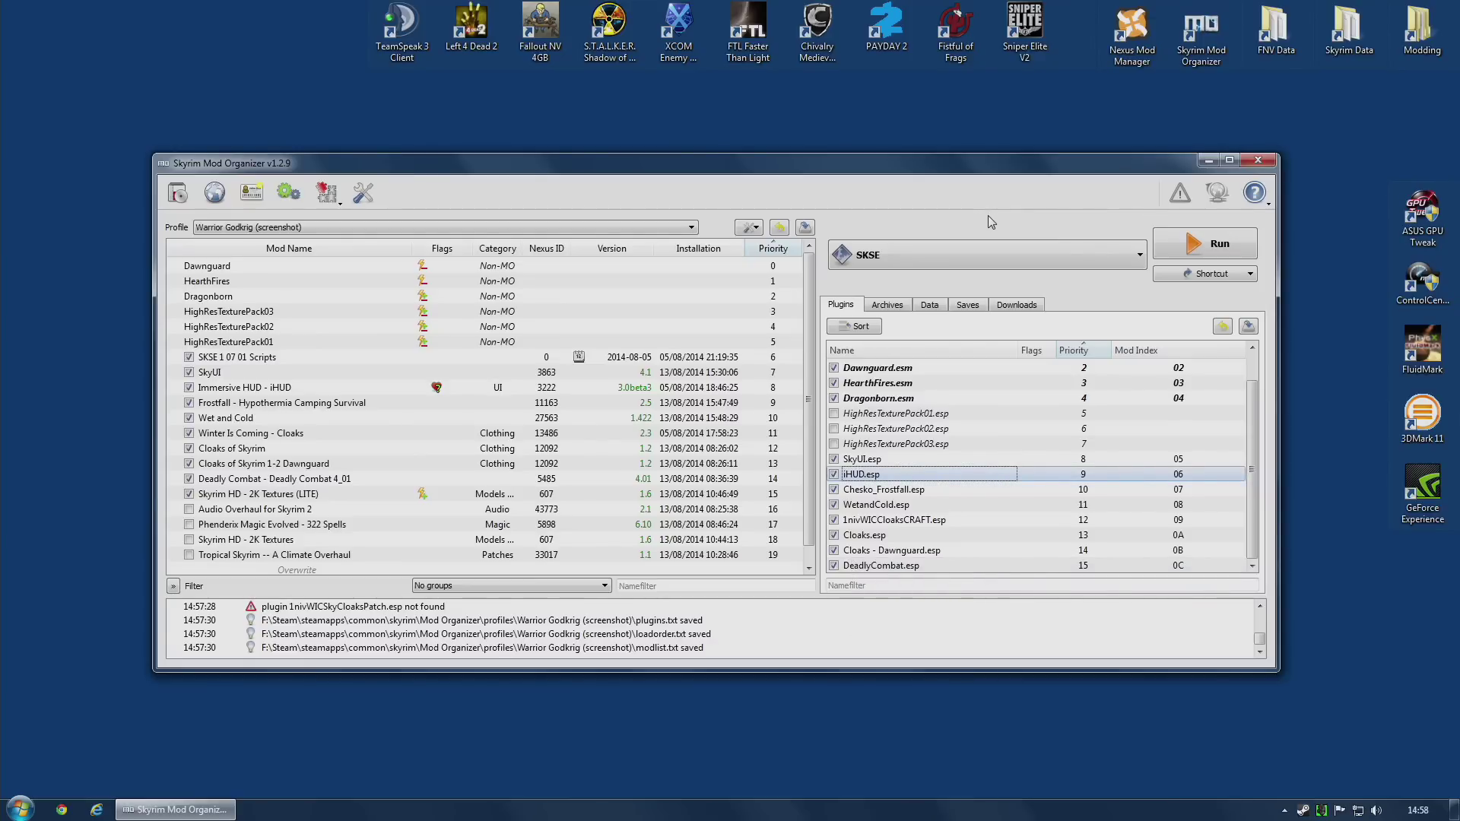
Hide SkyUI.bsa and SkyUI.esp in the data files of the Warrior Godkrig (screenshot) profile
{"action": "left_click", "coordinate": [928, 308]}
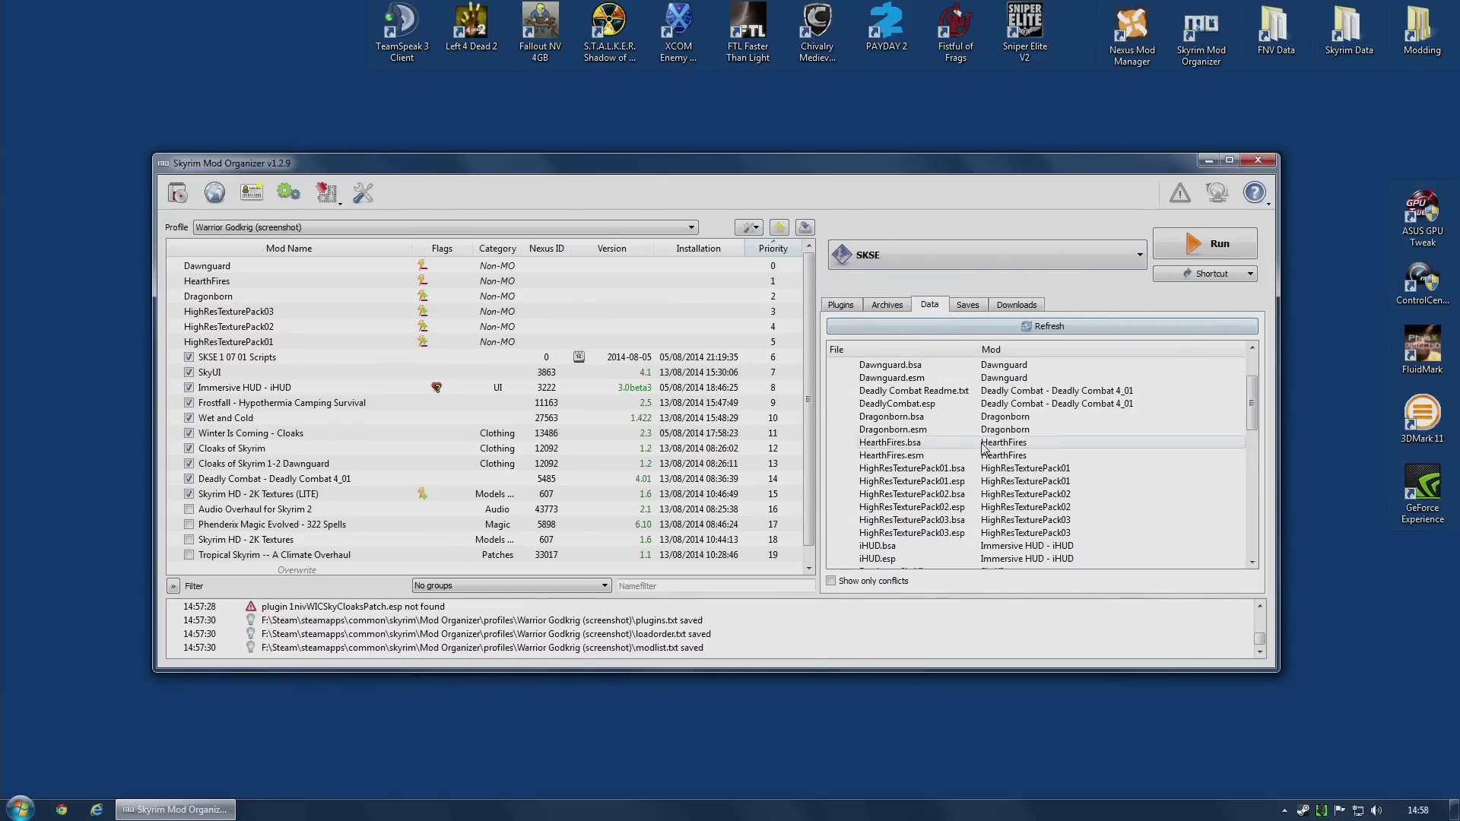
{"action": "scroll", "coordinate": [850, 495], "scroll_direction": "down", "scroll_amount": 10}
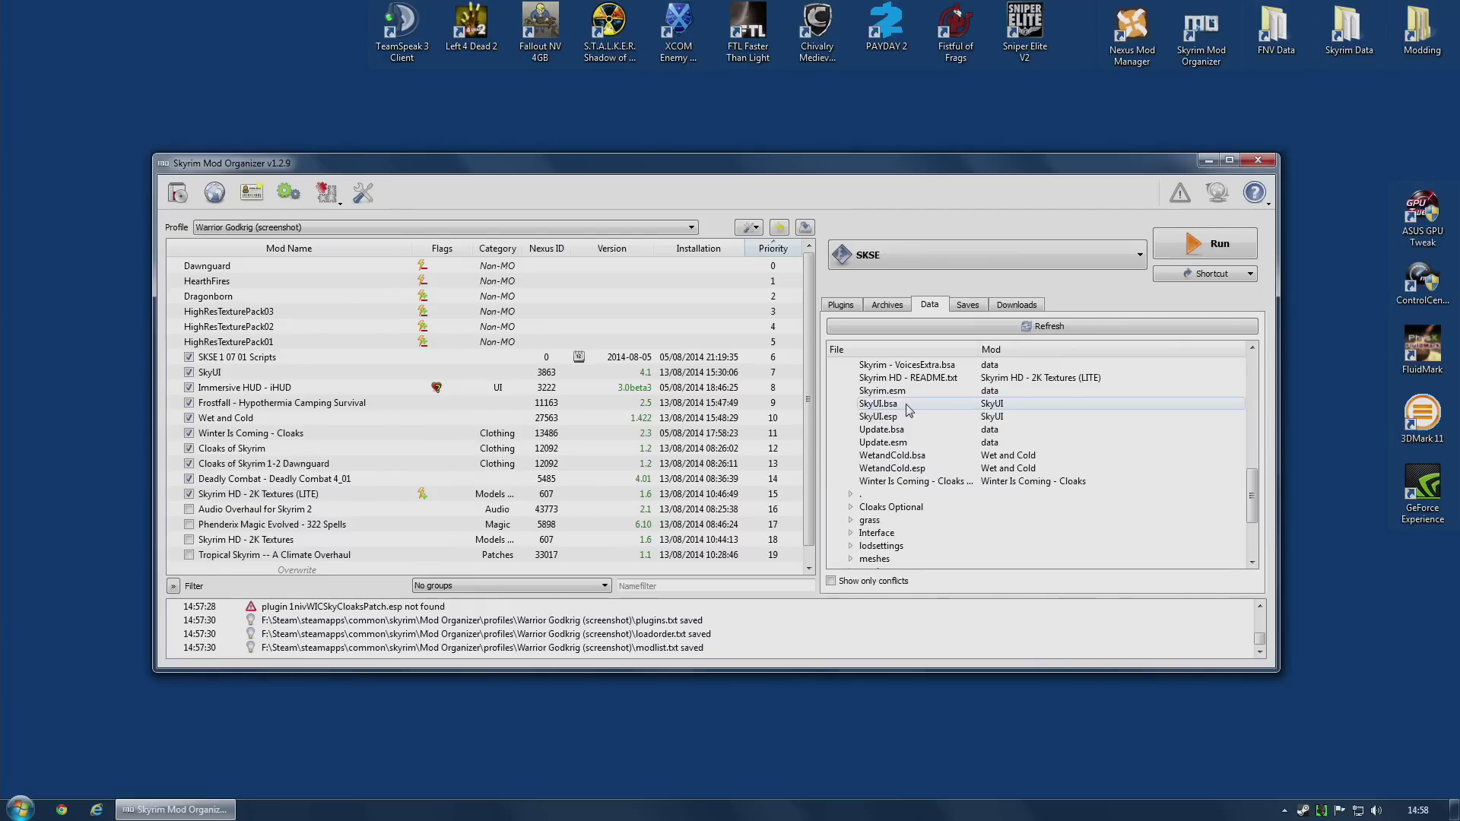
{"action": "right_click", "coordinate": [893, 407]}
{"action": "left_click", "coordinate": [929, 428]}
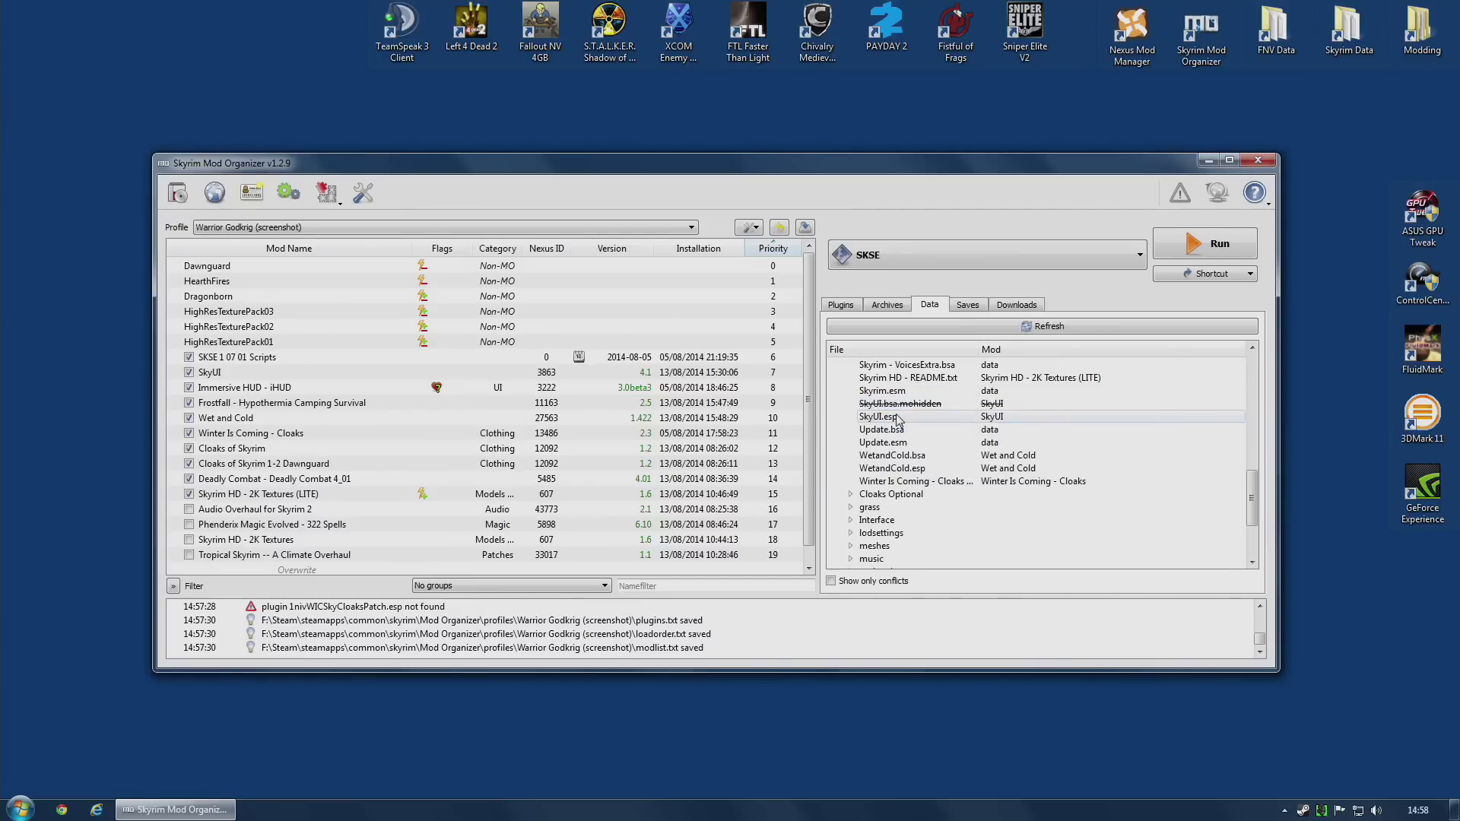
{"action": "right_click", "coordinate": [899, 418]}
{"action": "left_click", "coordinate": [875, 419]}
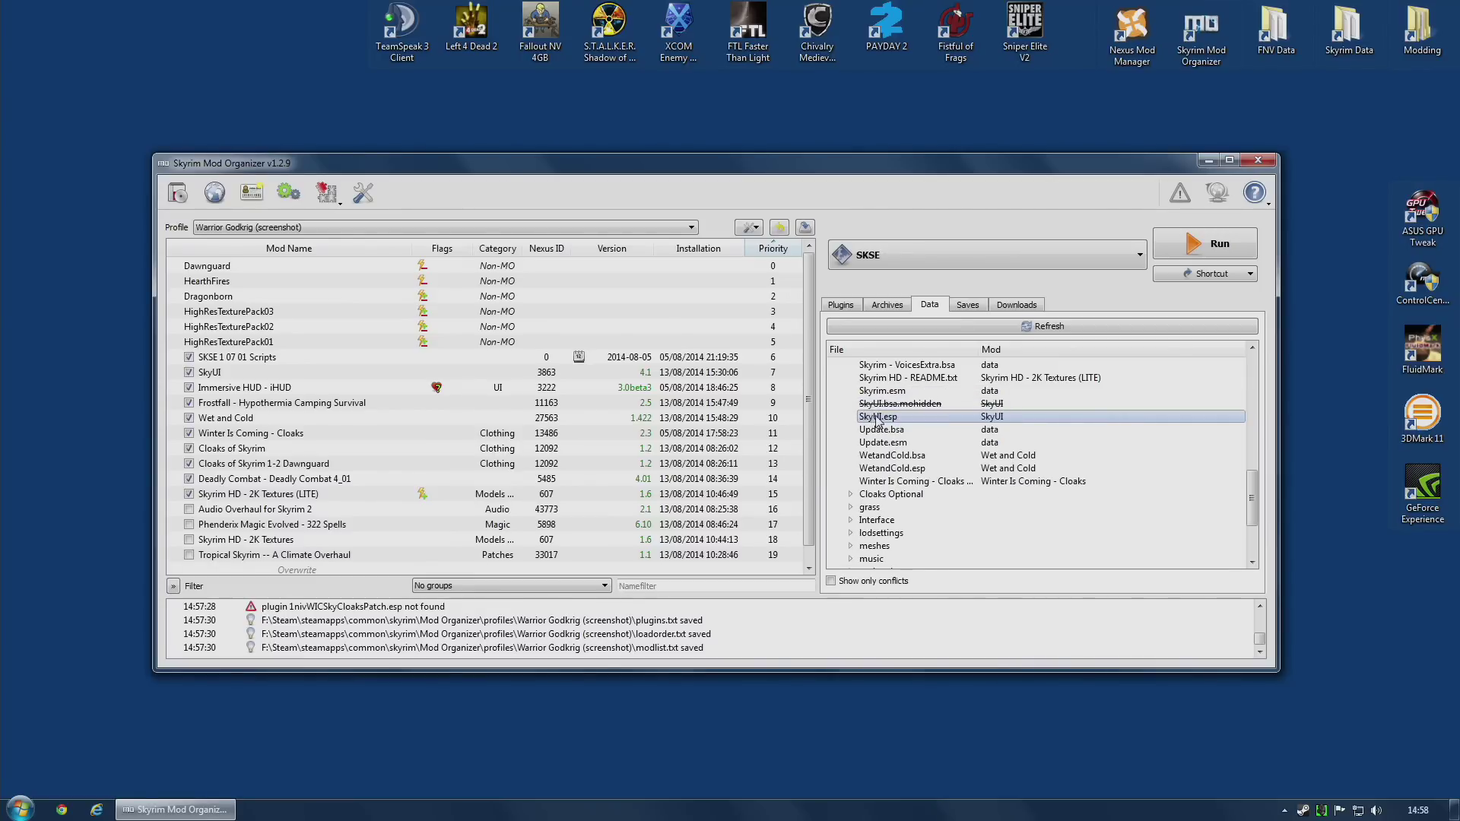
{"action": "right_click", "coordinate": [874, 418]}
{"action": "left_click", "coordinate": [912, 441]}
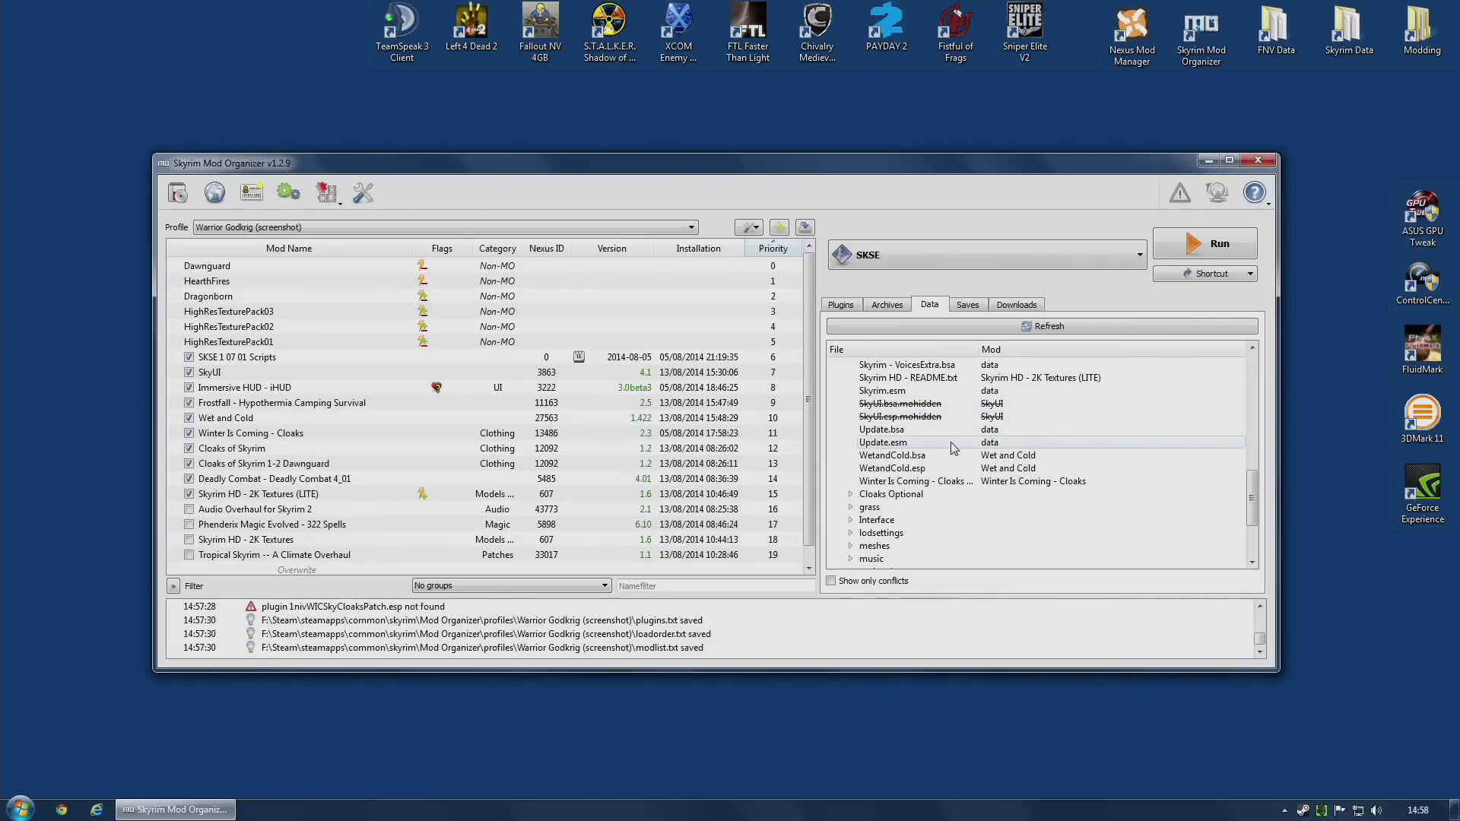
{"action": "scroll", "coordinate": [959, 449], "scroll_direction": "up", "scroll_amount": 1}
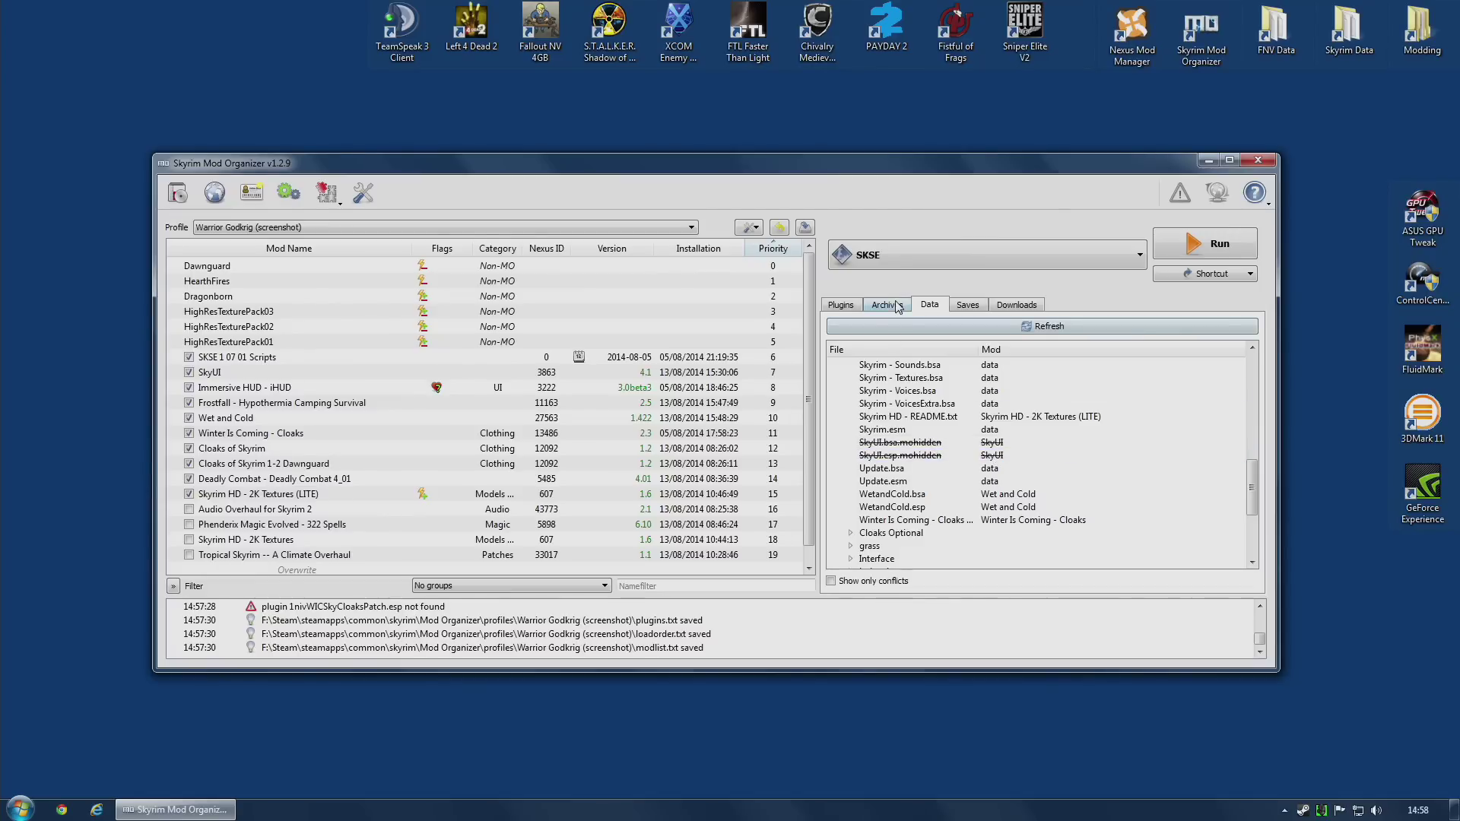
{"action": "scroll", "coordinate": [977, 449], "scroll_direction": "up", "scroll_amount": 6}
{"action": "scroll", "coordinate": [974, 441], "scroll_direction": "down", "scroll_amount": 6}
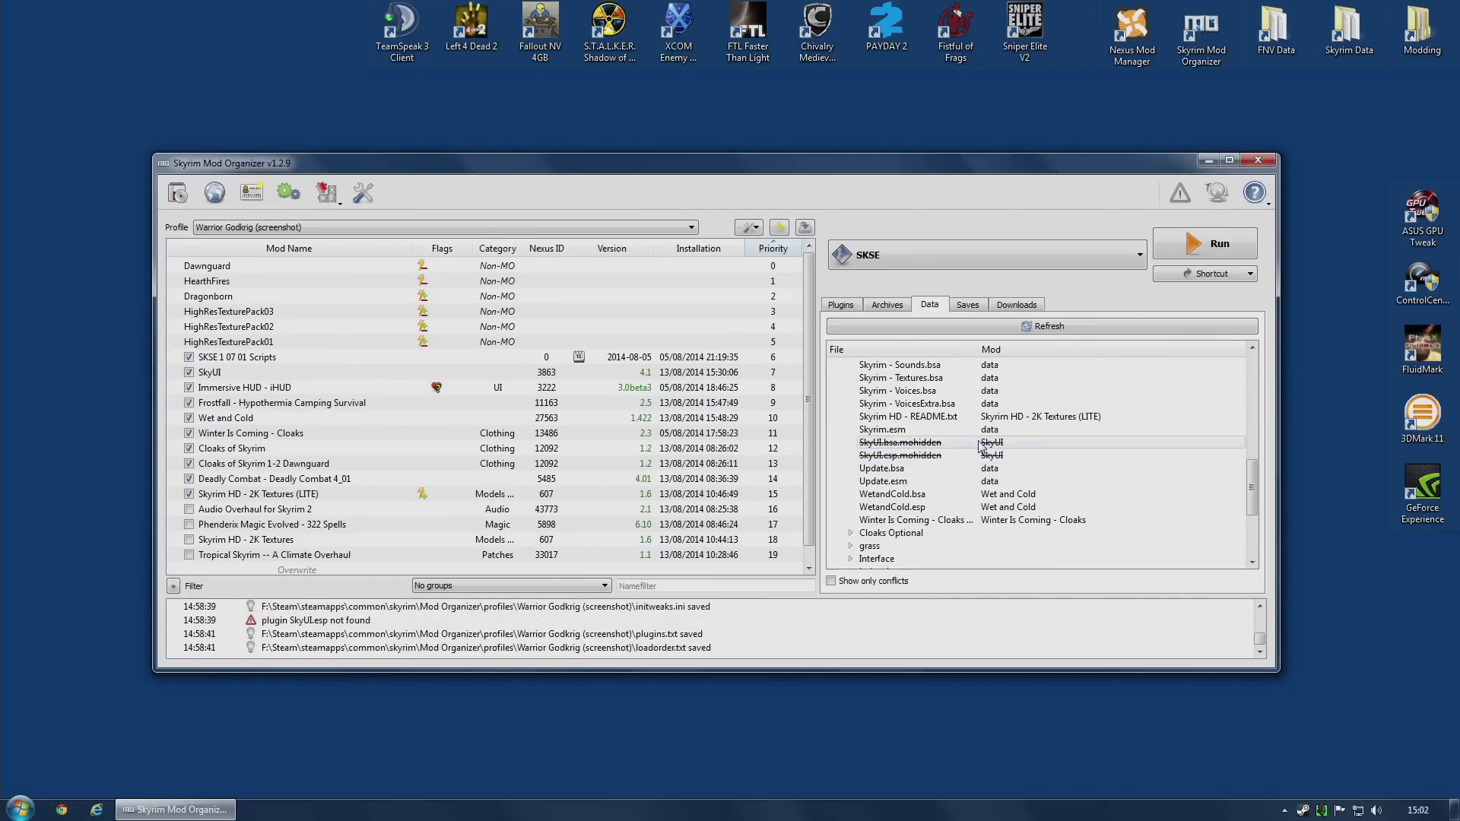
Check the state of the SkyUI files in the Bare Essentials profile and in the Harsh Skyrim profile
{"action": "left_click", "coordinate": [285, 229]}
{"action": "left_click", "coordinate": [249, 251]}
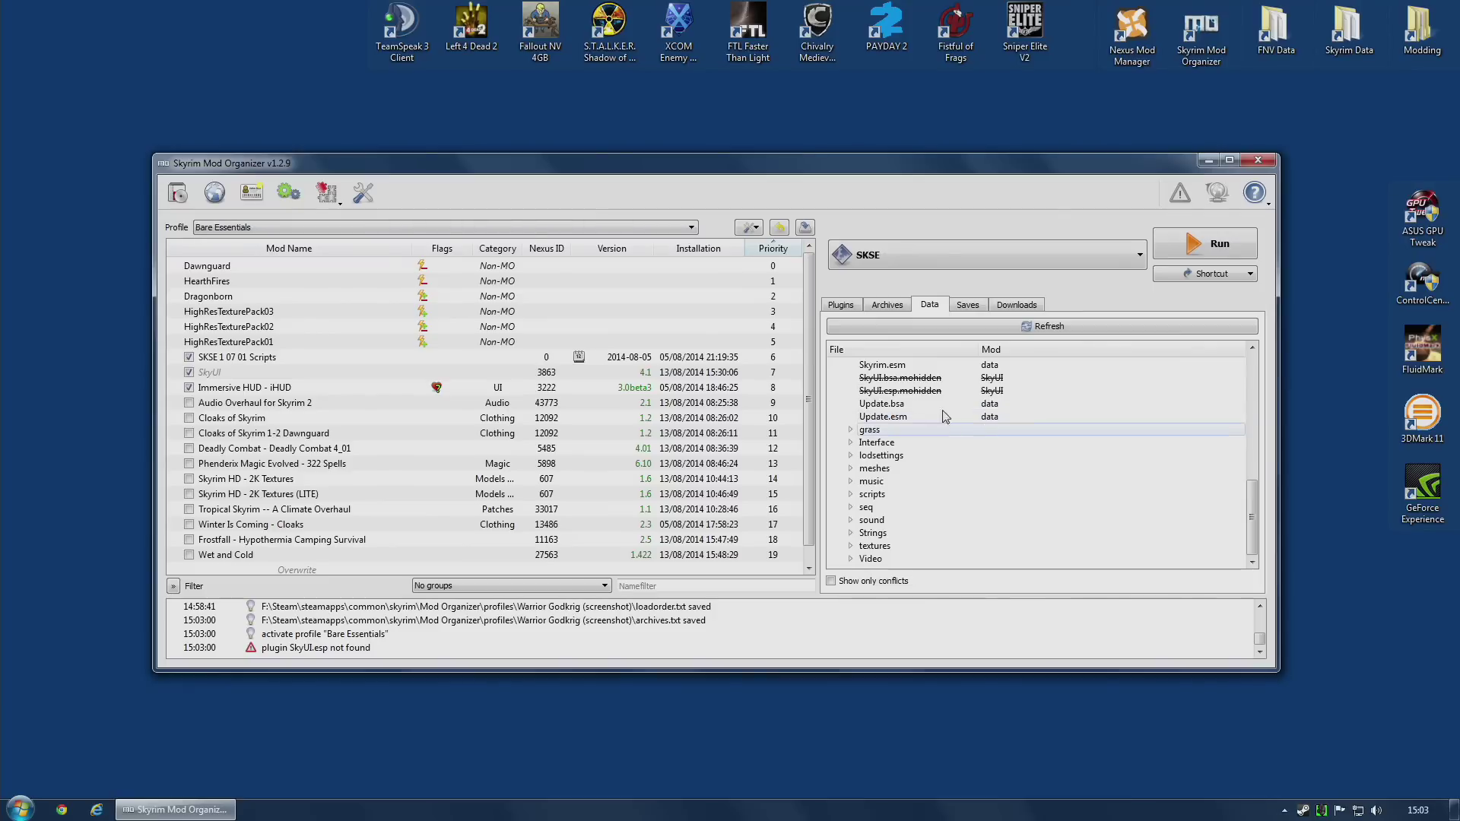
{"action": "left_click", "coordinate": [350, 228]}
{"action": "left_click", "coordinate": [251, 265]}
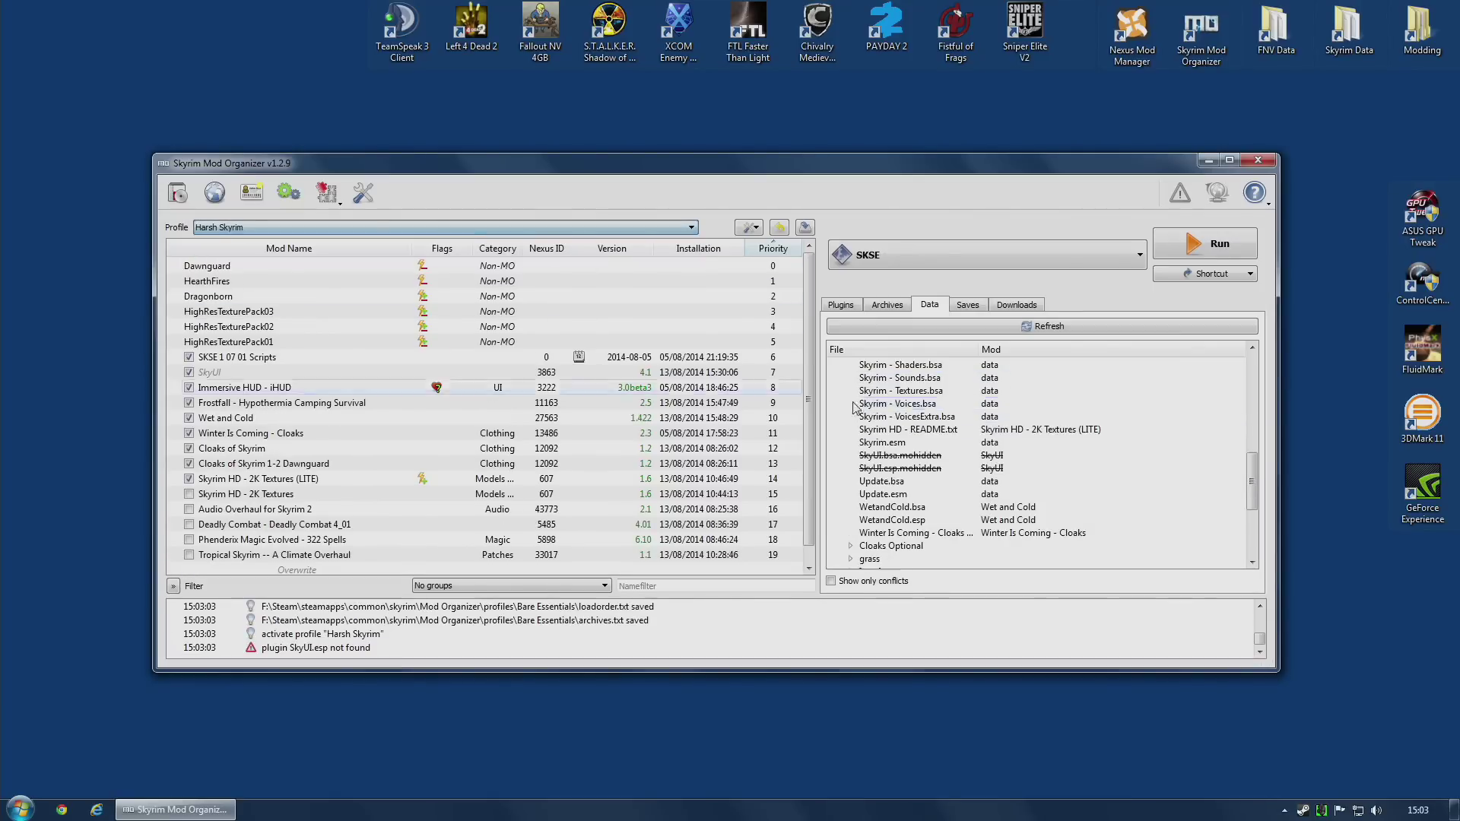
Un-hide the SkyUI .bsa and .esp files in the data files of the Harsh Skyrim profile
{"action": "right_click", "coordinate": [913, 456]}
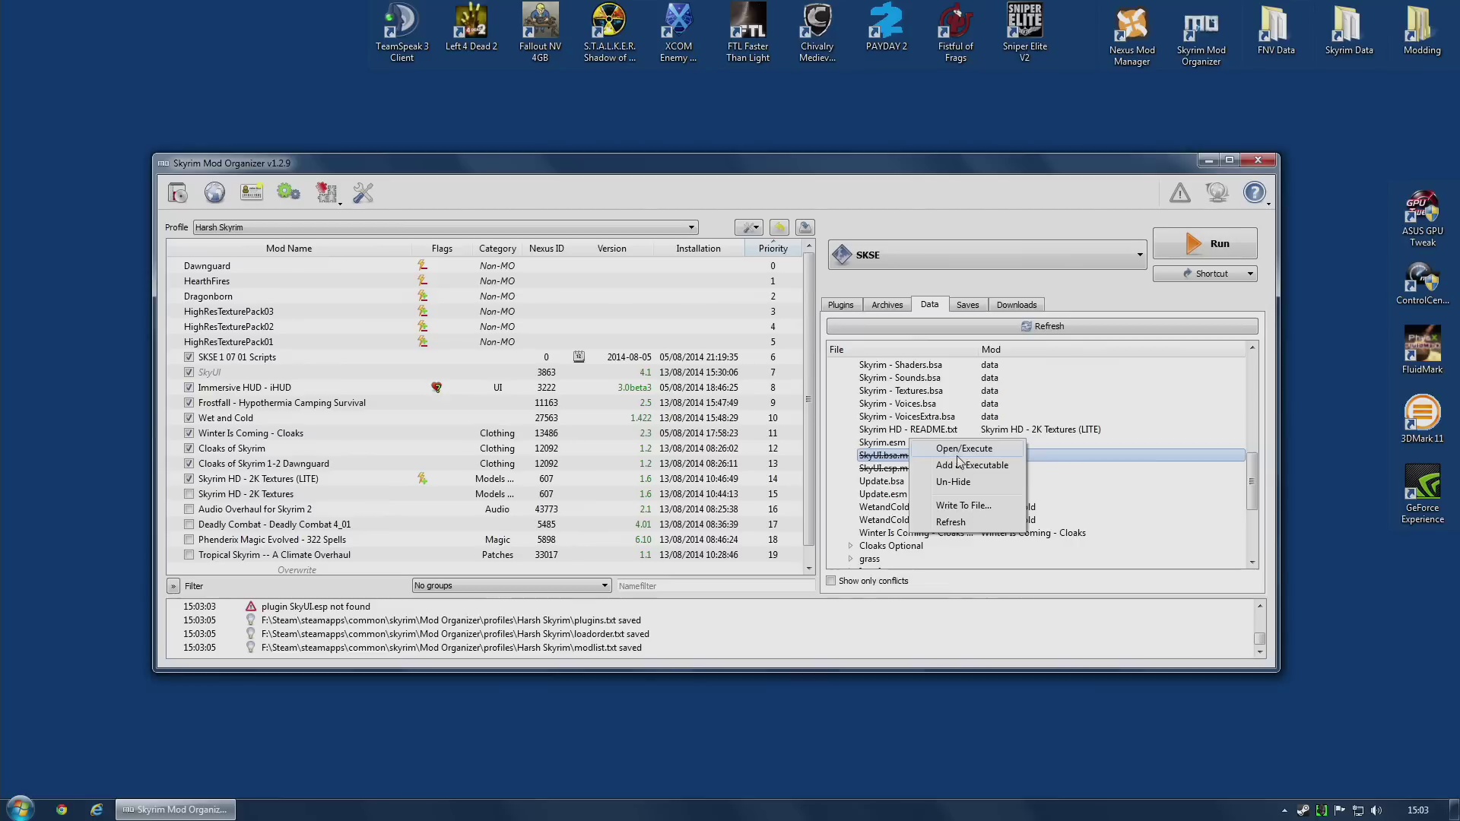
{"action": "left_click", "coordinate": [946, 479]}
{"action": "right_click", "coordinate": [944, 468]}
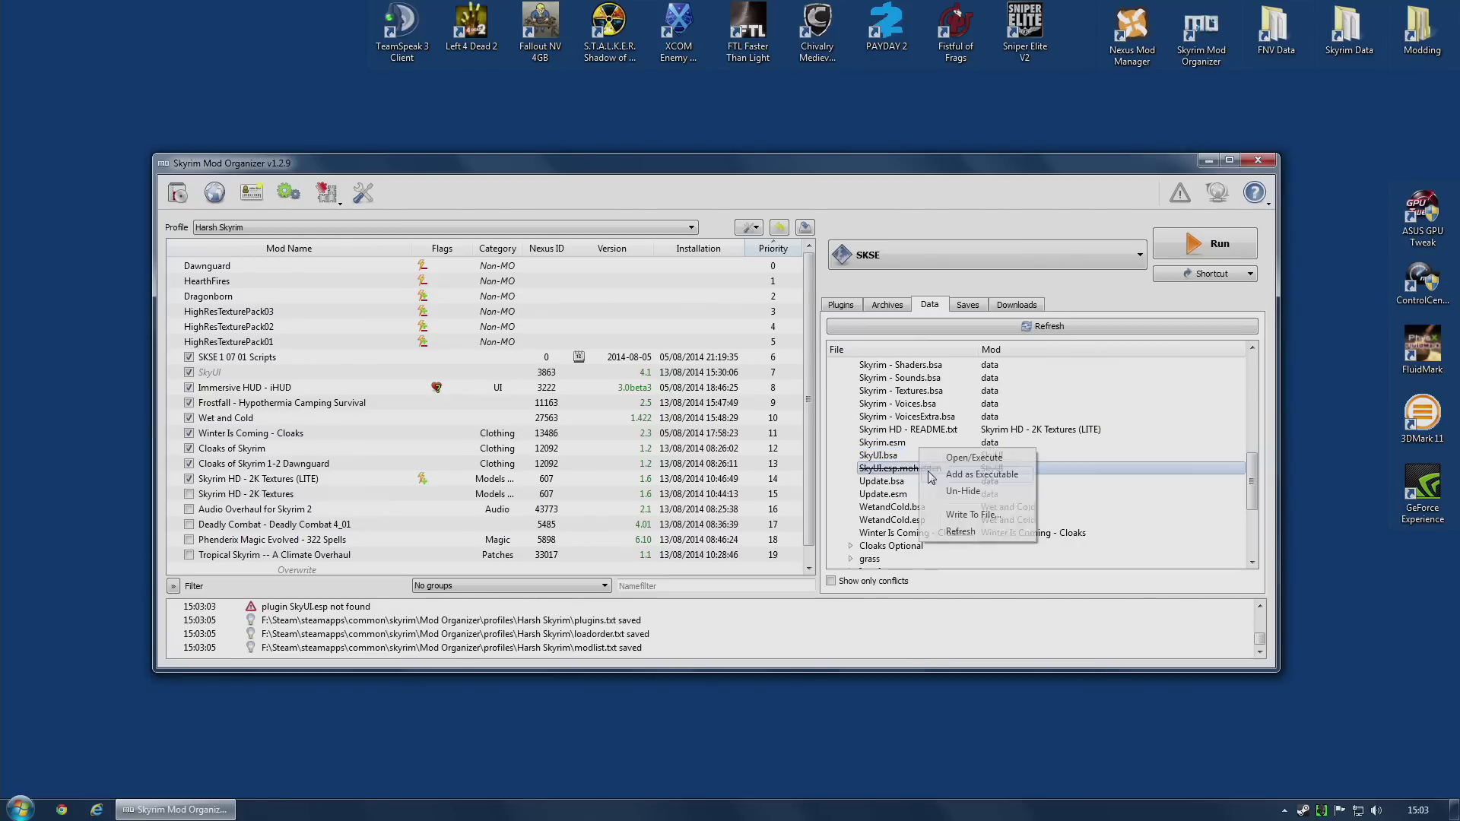
{"action": "left_click", "coordinate": [962, 496]}
Rename the Frostfall - Hypothermia Camping Survival mod to Frostfall
{"action": "double_click", "coordinate": [335, 403]}
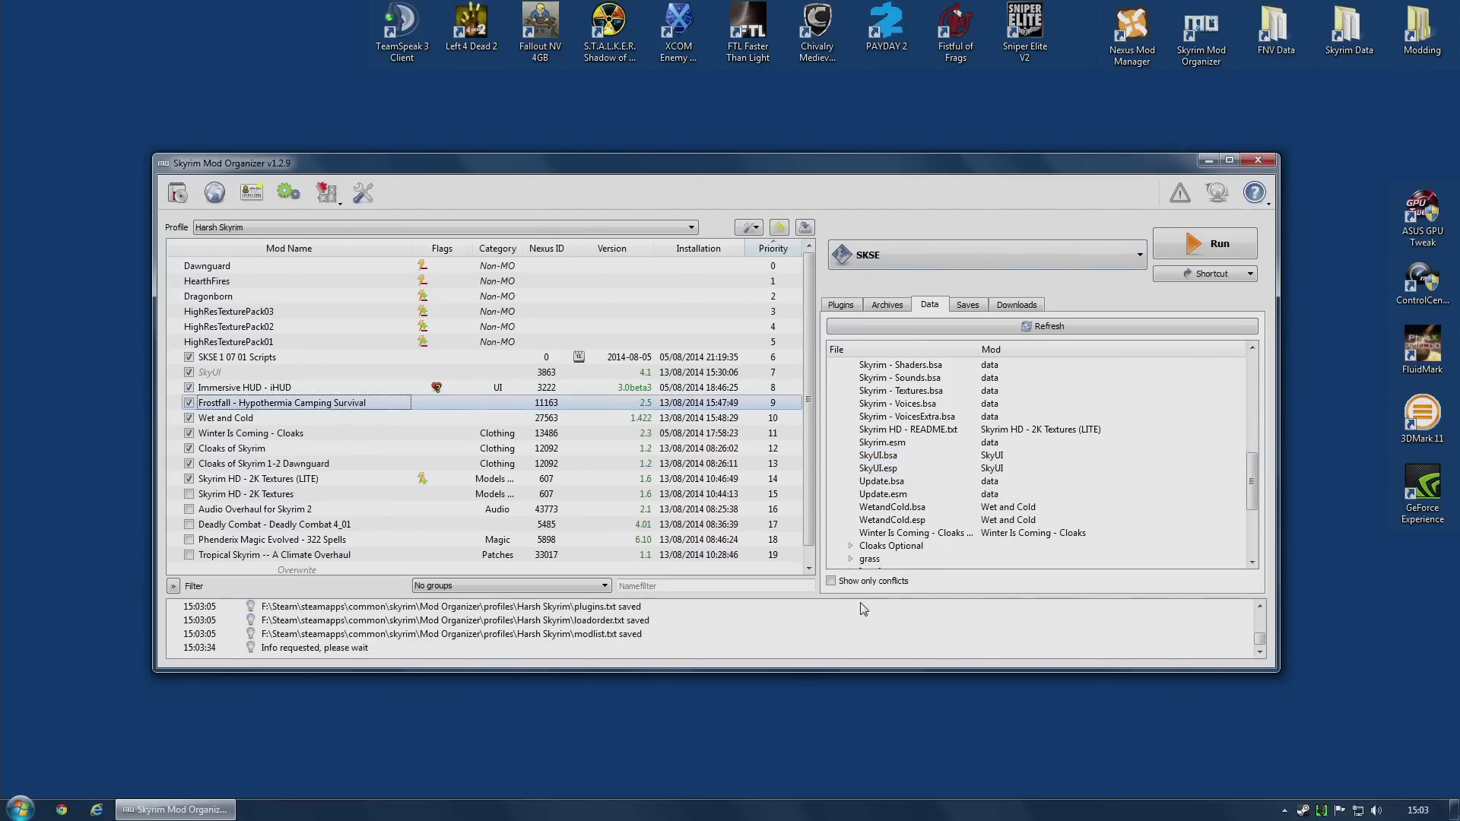
{"action": "right_click", "coordinate": [337, 411]}
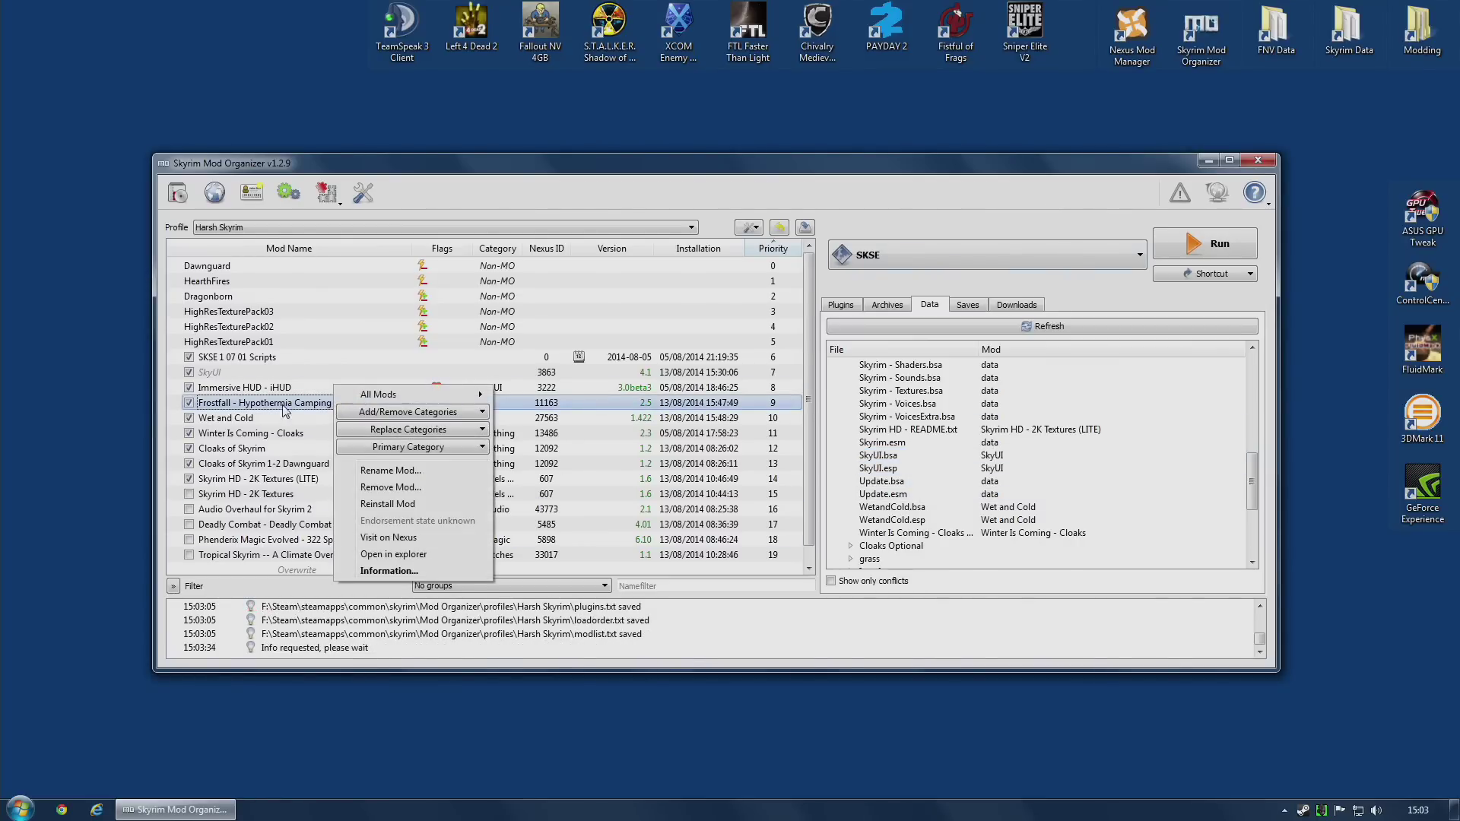
{"action": "left_click", "coordinate": [390, 471]}
{"action": "left_click", "coordinate": [367, 405]}
{"action": "left_click_drag", "start_coordinate": [367, 405], "coordinate": [231, 393]}
{"action": "key", "text": "BackSpace"}
{"action": "key", "text": "Return"}
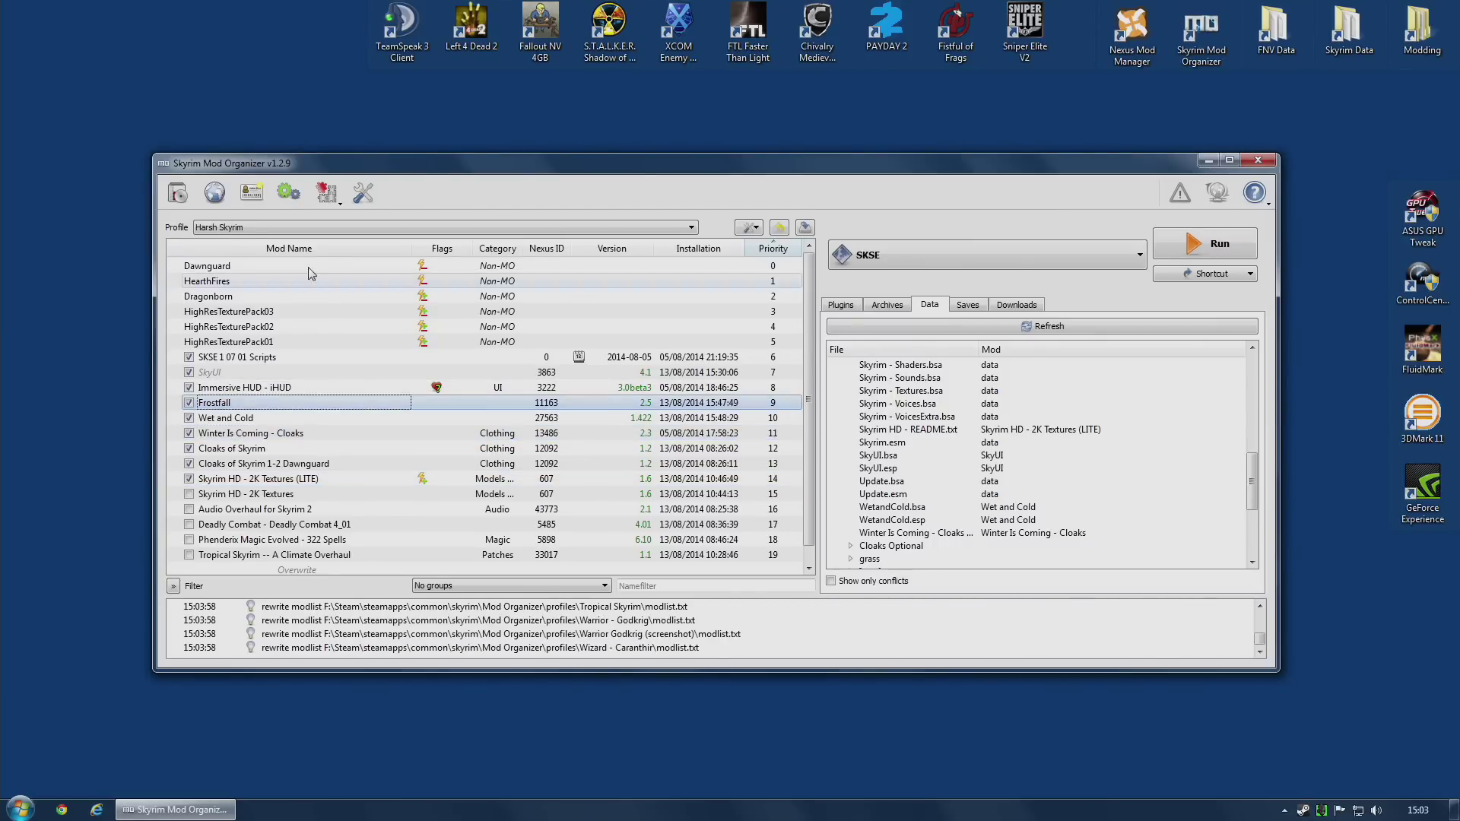
Switch to the Tropical Skyrim profile and look at the Frostfall mod's notes and Nexus information
{"action": "left_click", "coordinate": [319, 226]}
{"action": "left_click", "coordinate": [243, 282]}
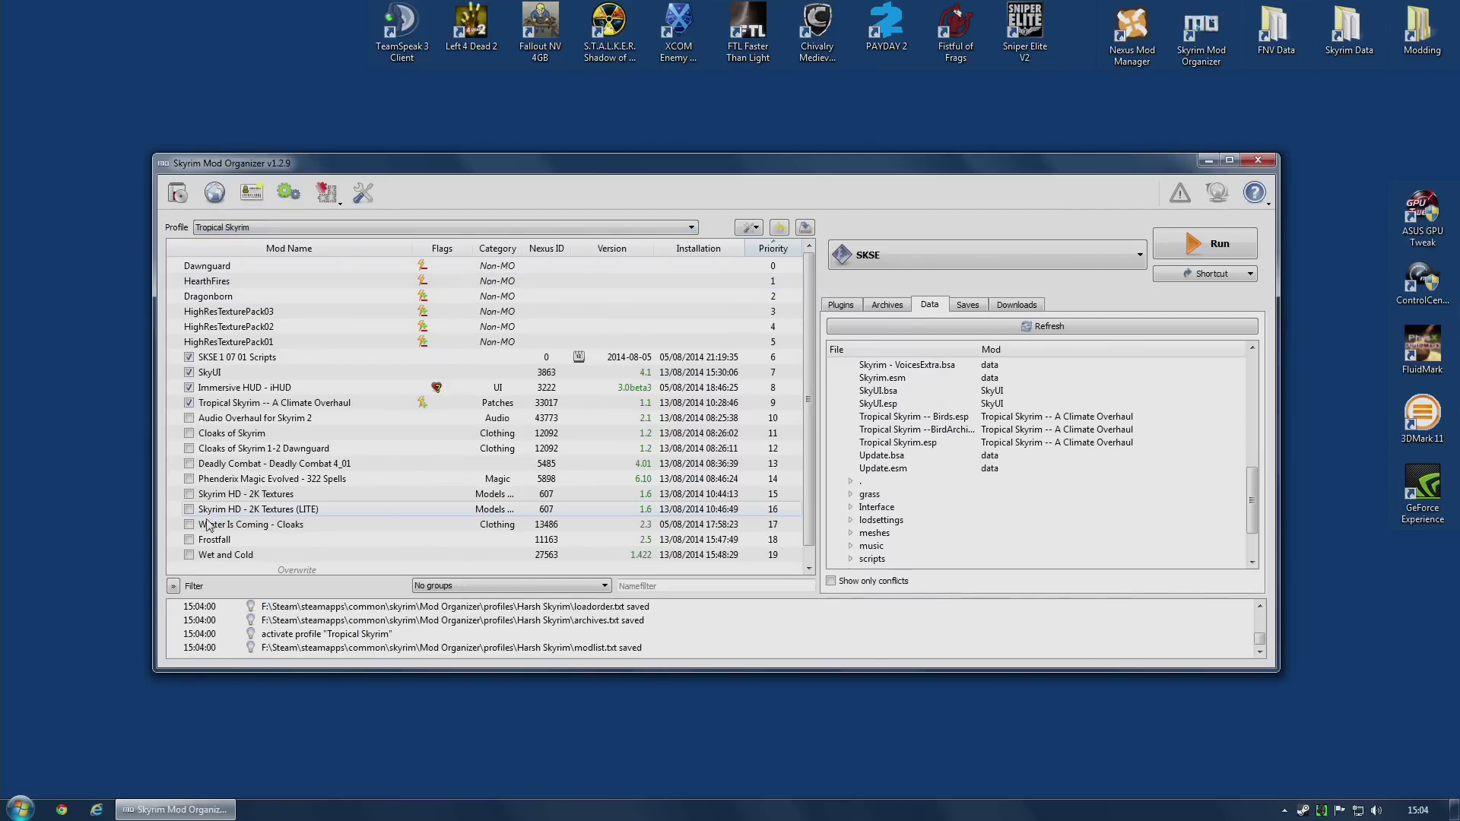
{"action": "left_click", "coordinate": [346, 540]}
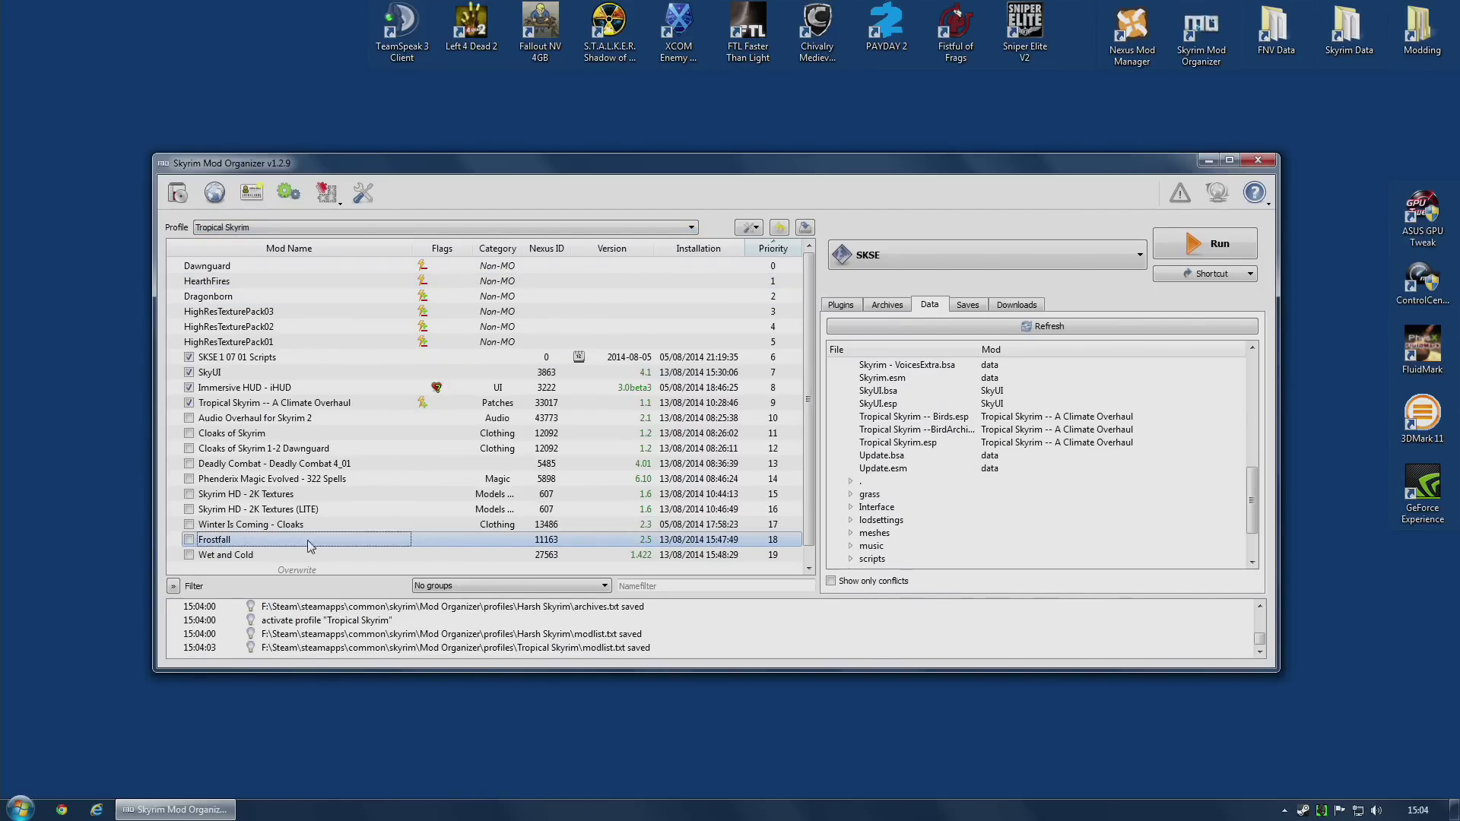
{"action": "double_click", "coordinate": [251, 540]}
{"action": "left_click", "coordinate": [867, 197]}
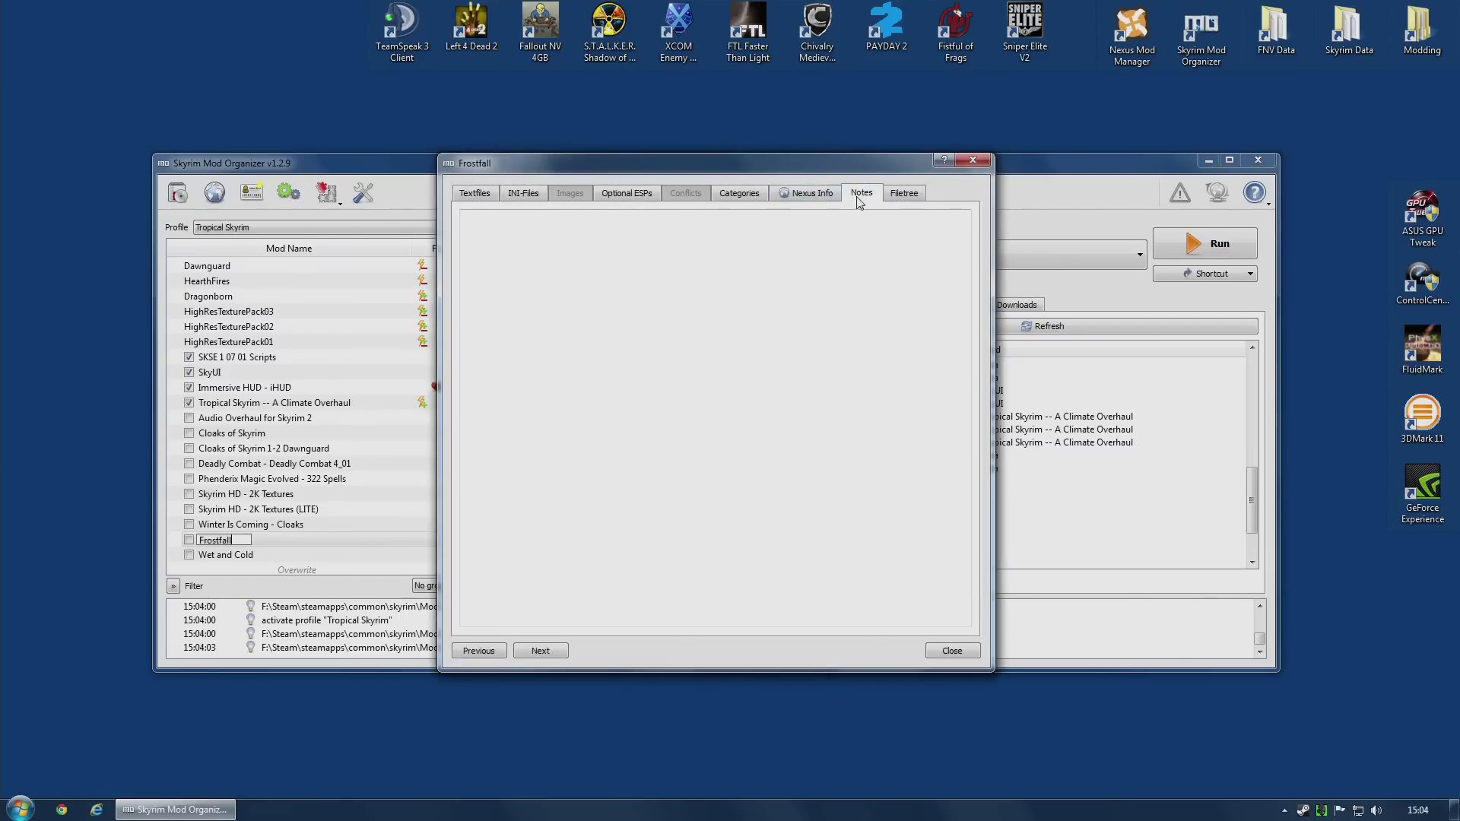
{"action": "left_click", "coordinate": [812, 198]}
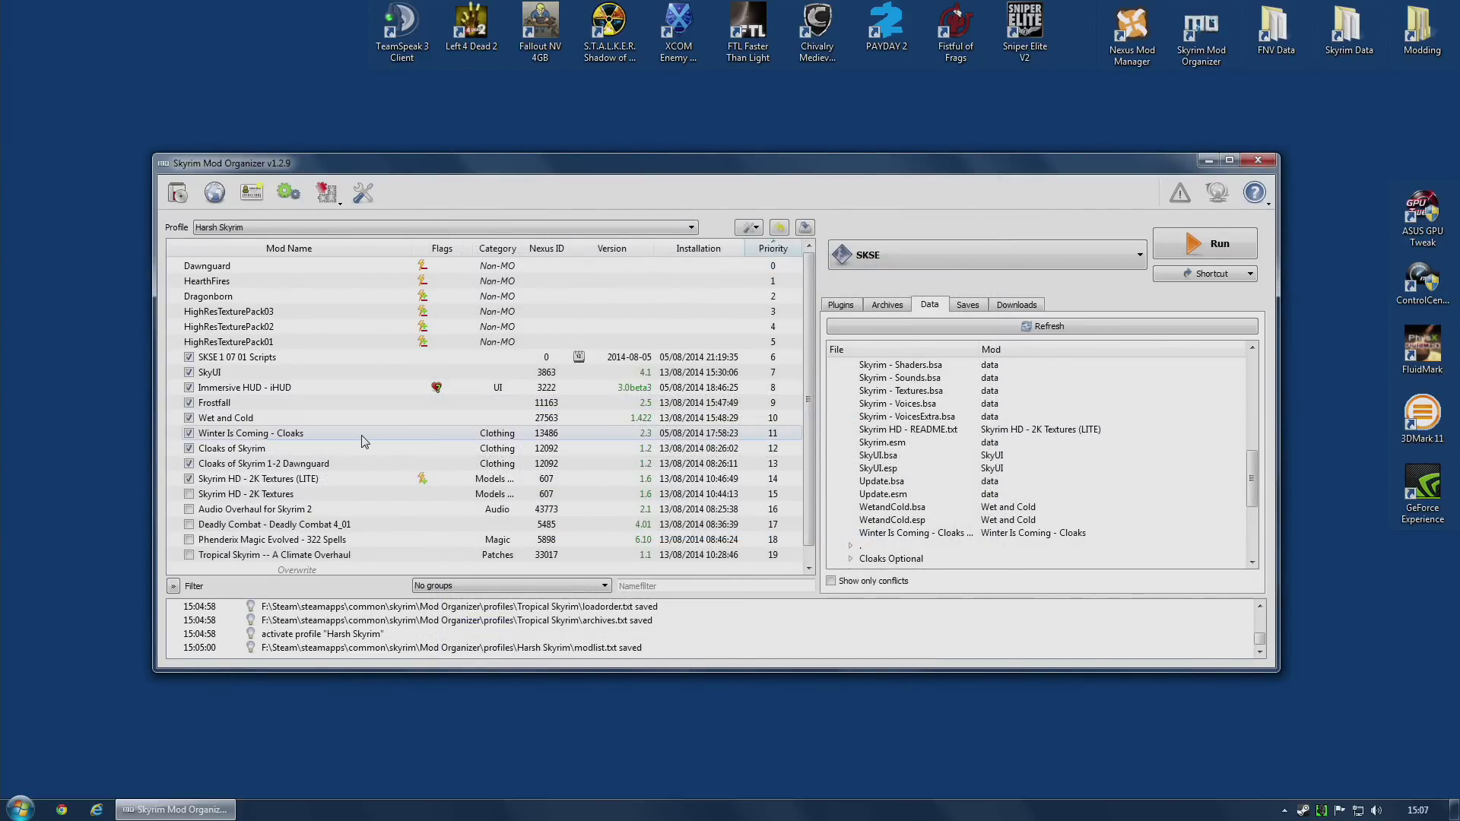
Review the optional and available ESPs of the Winter Is Coming - Cloaks mod in the Harsh Skyrim profile
{"action": "double_click", "coordinate": [299, 435]}
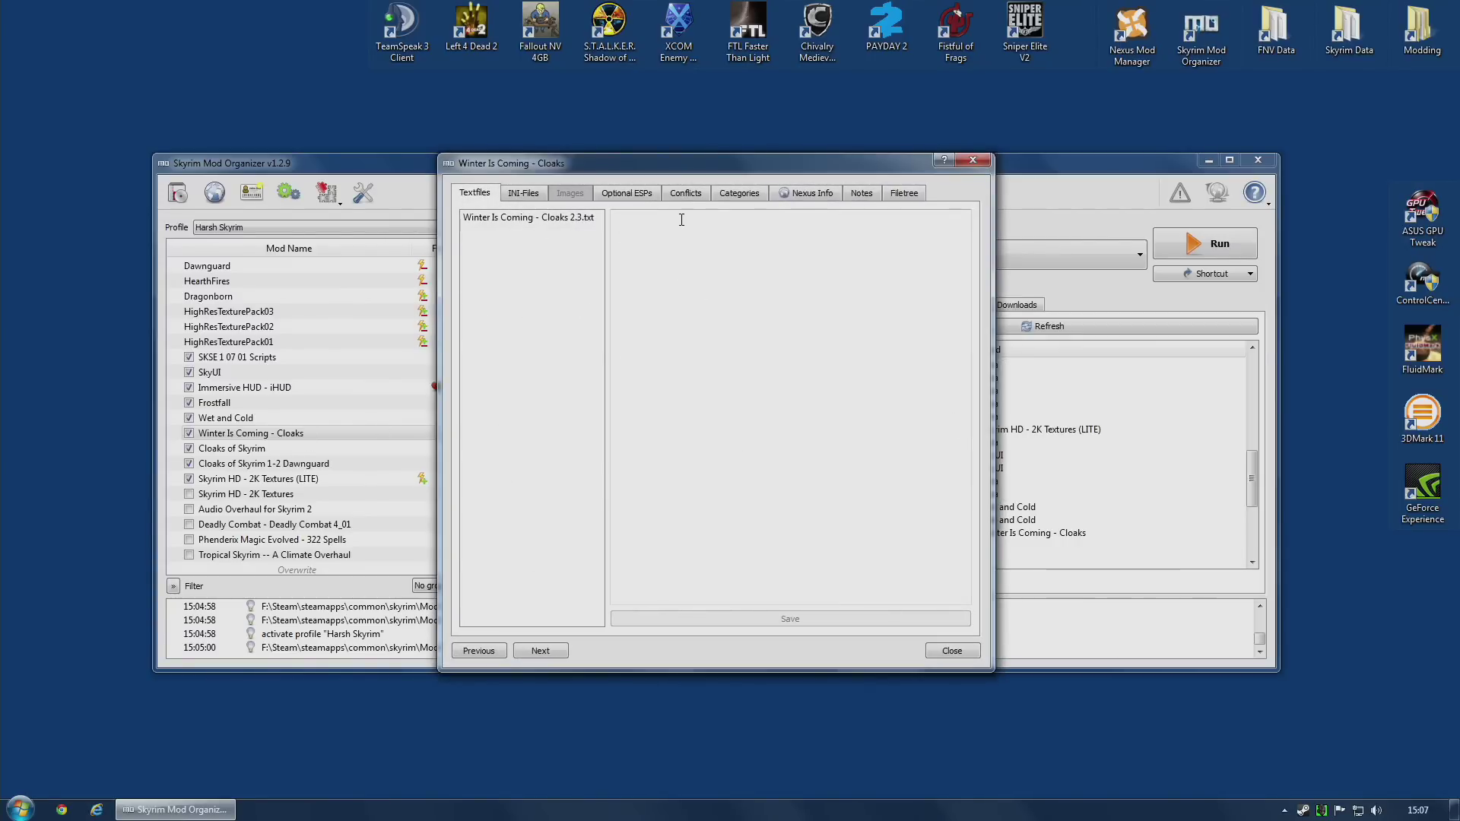
{"action": "left_click", "coordinate": [639, 196]}
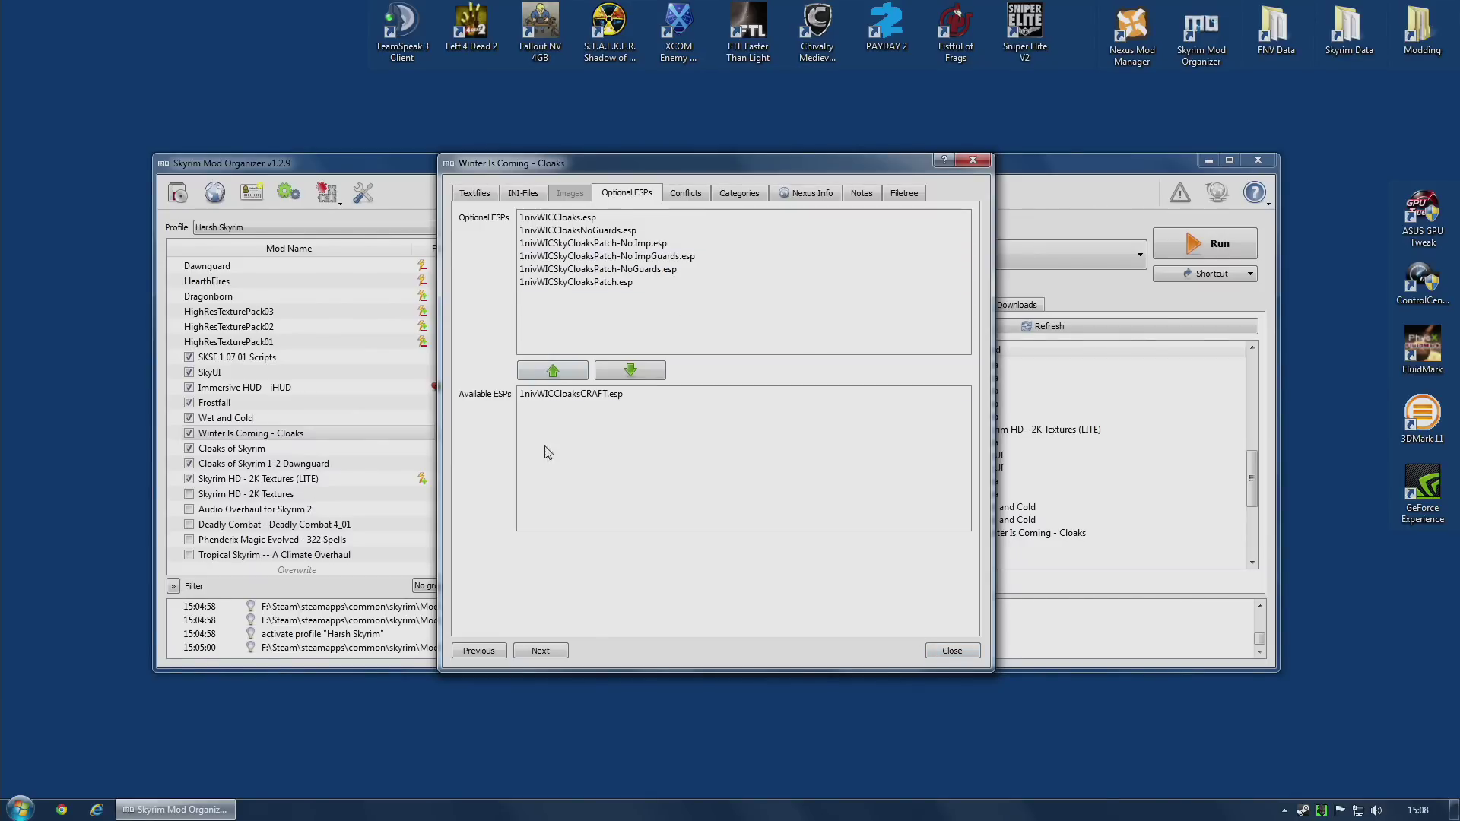
{"action": "left_click", "coordinate": [952, 652]}
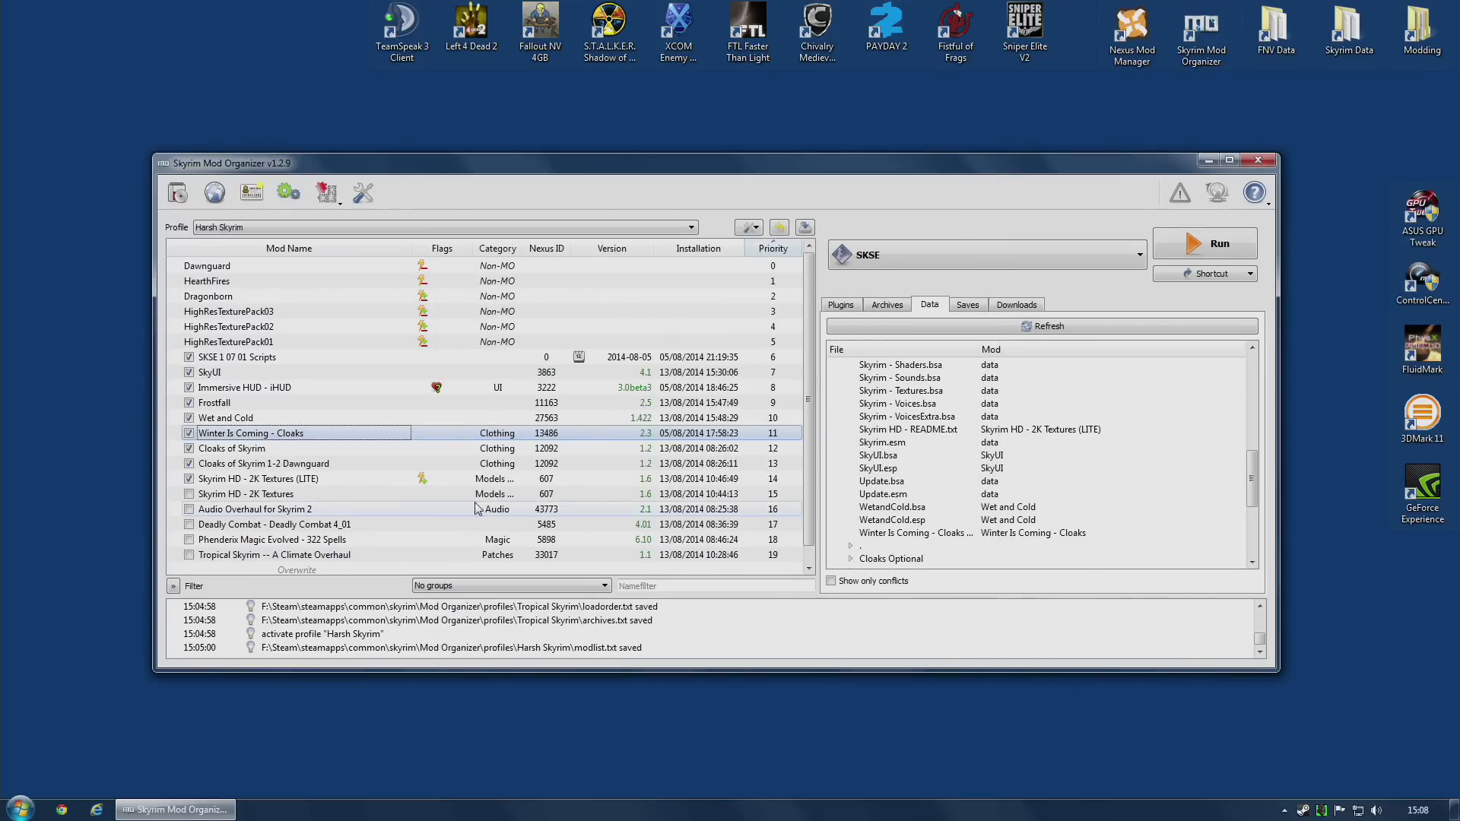
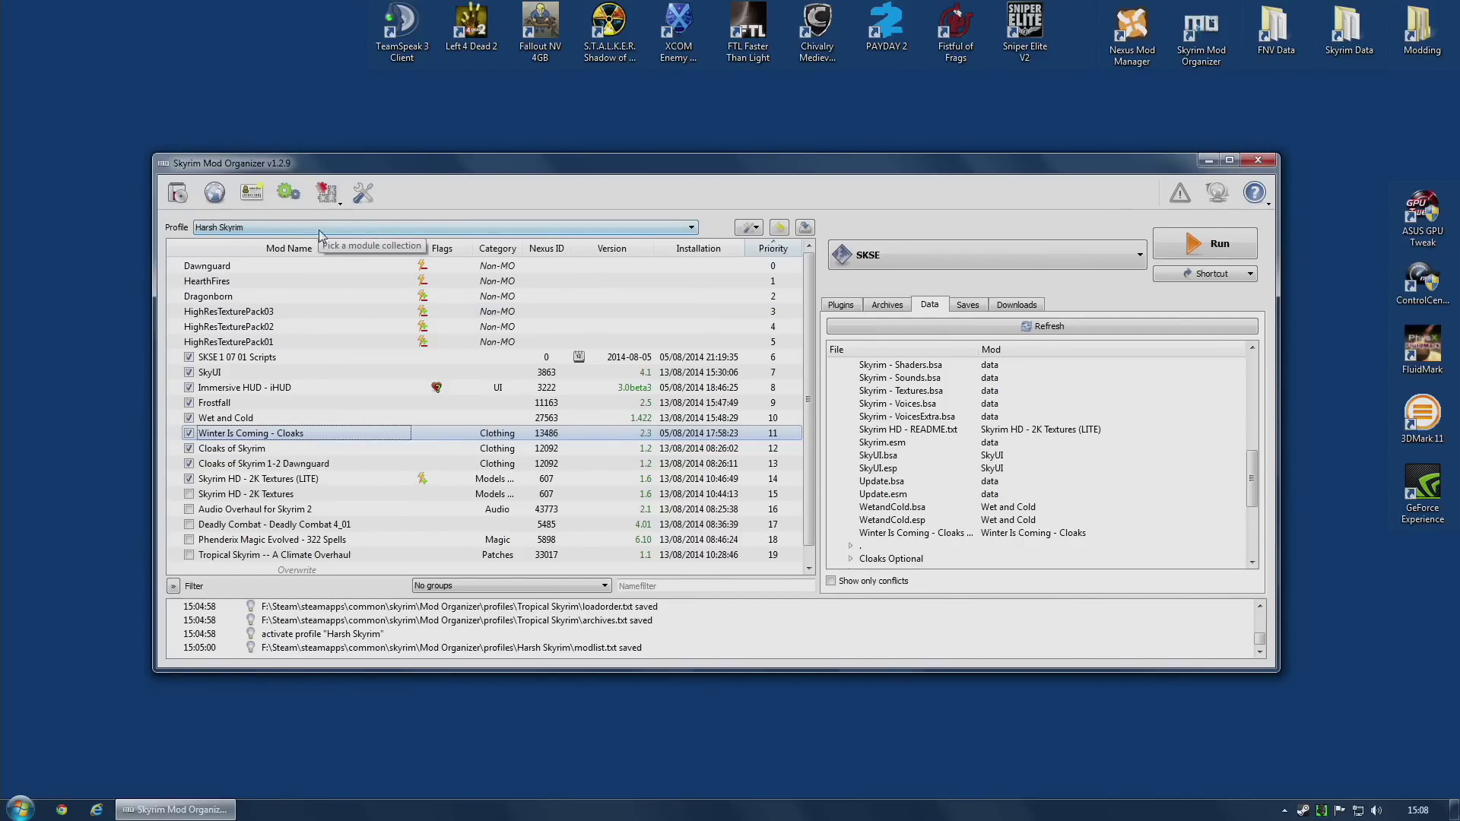
Enter Winter Is Coming - Cloaks as the name of the clothing mod at priority 11 in the Harsh Skyrim profile
{"action": "right_click", "coordinate": [297, 430]}
{"action": "left_click", "coordinate": [351, 502]}
{"action": "left_click", "coordinate": [309, 434]}
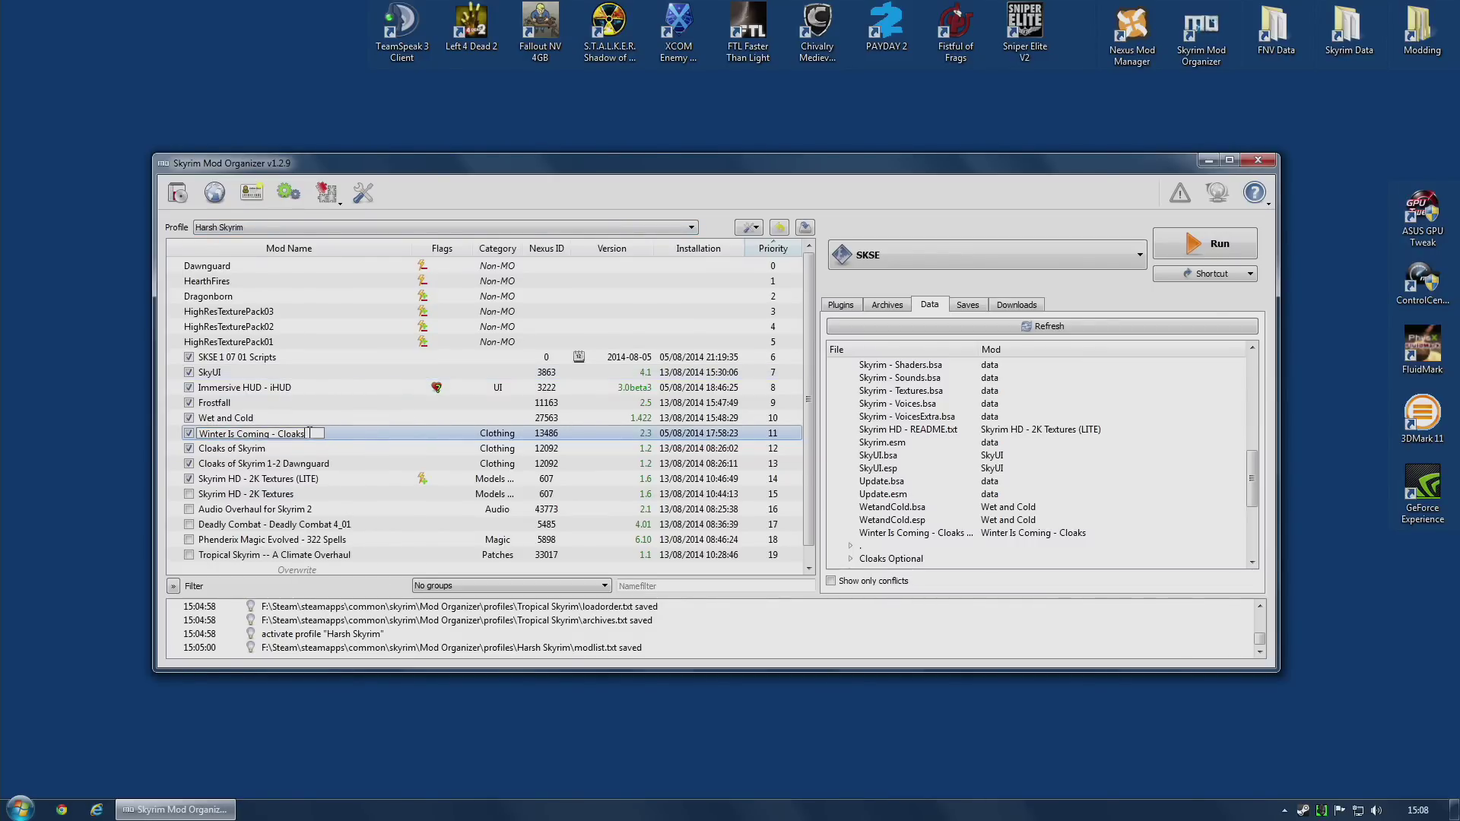
{"action": "left_click", "coordinate": [280, 449]}
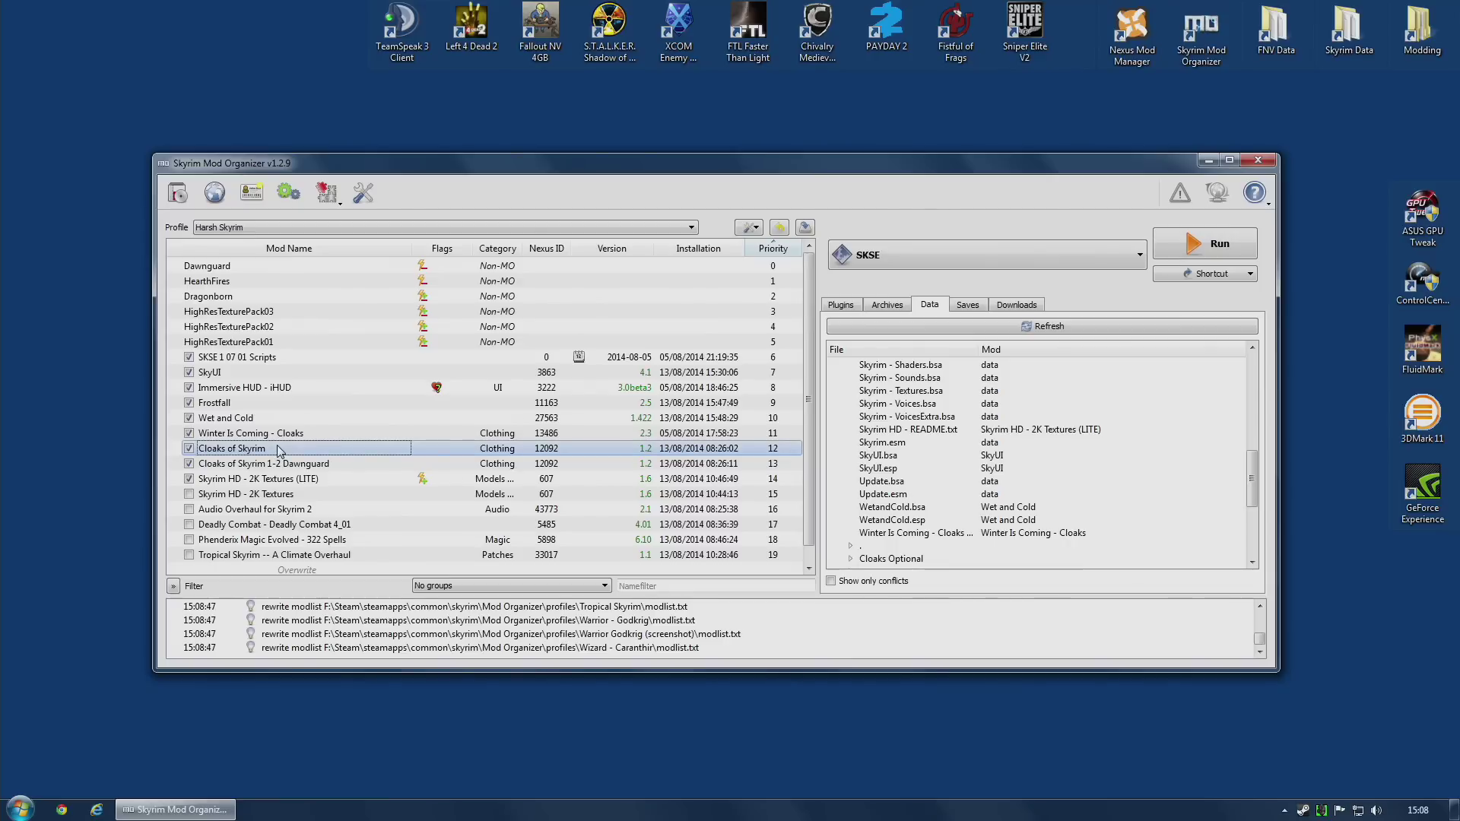
{"action": "key", "text": "Up"}
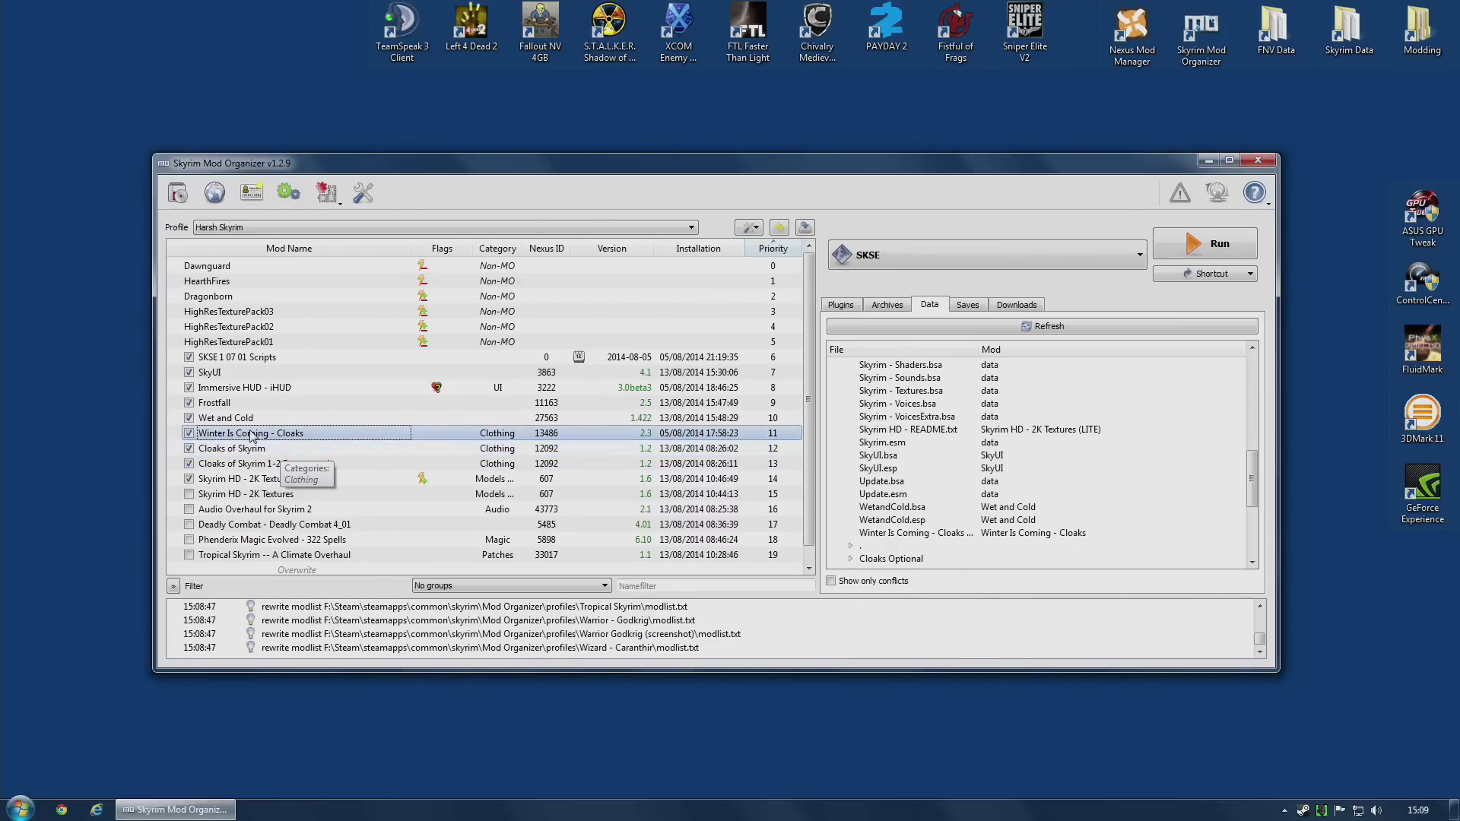
Switch to the Warrior - Godkrig profile and disable the Winter Is Coming - Cloaks mod there
{"action": "left_click", "coordinate": [239, 227]}
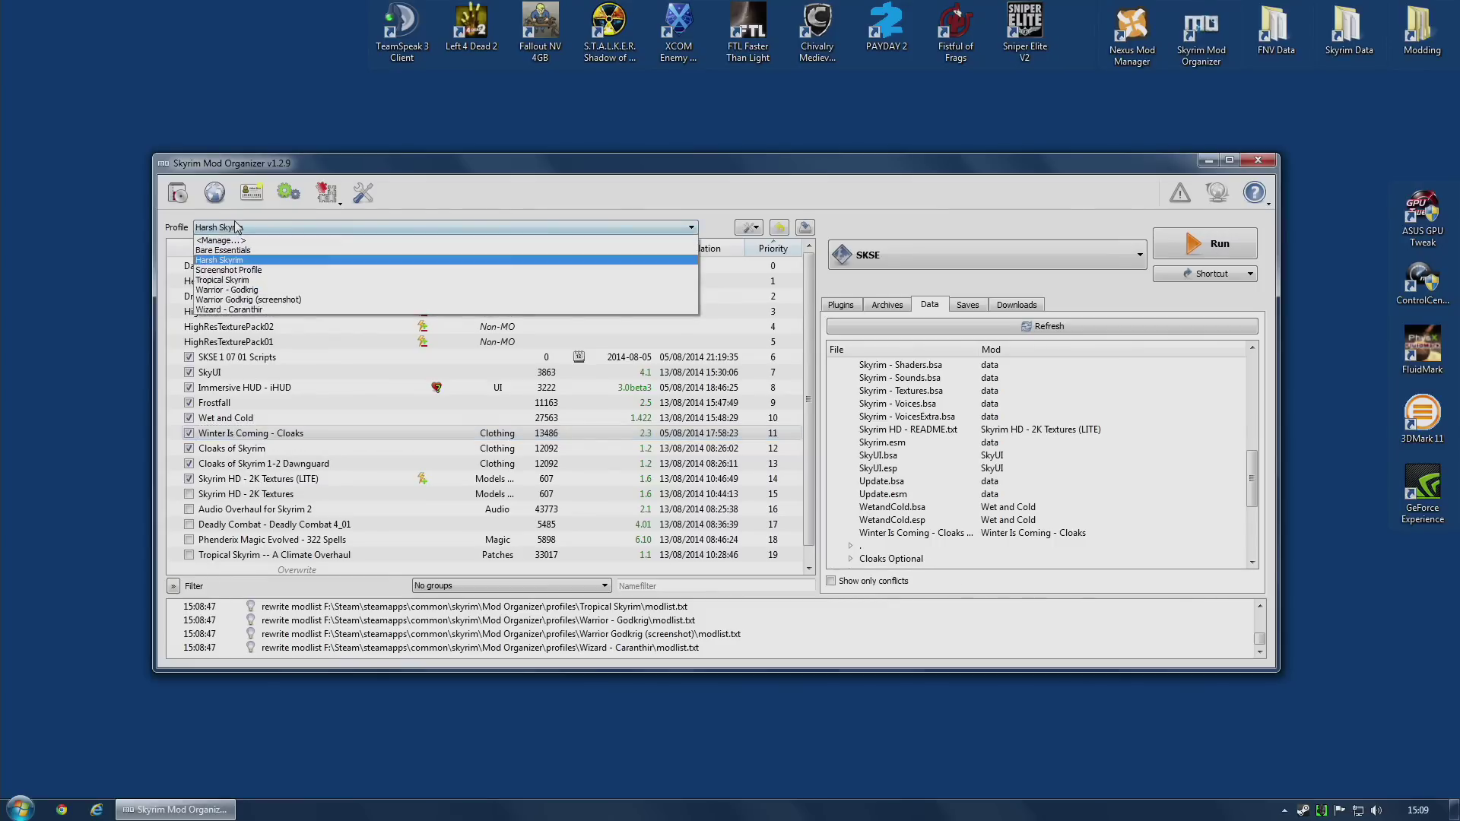
{"action": "left_click", "coordinate": [259, 291]}
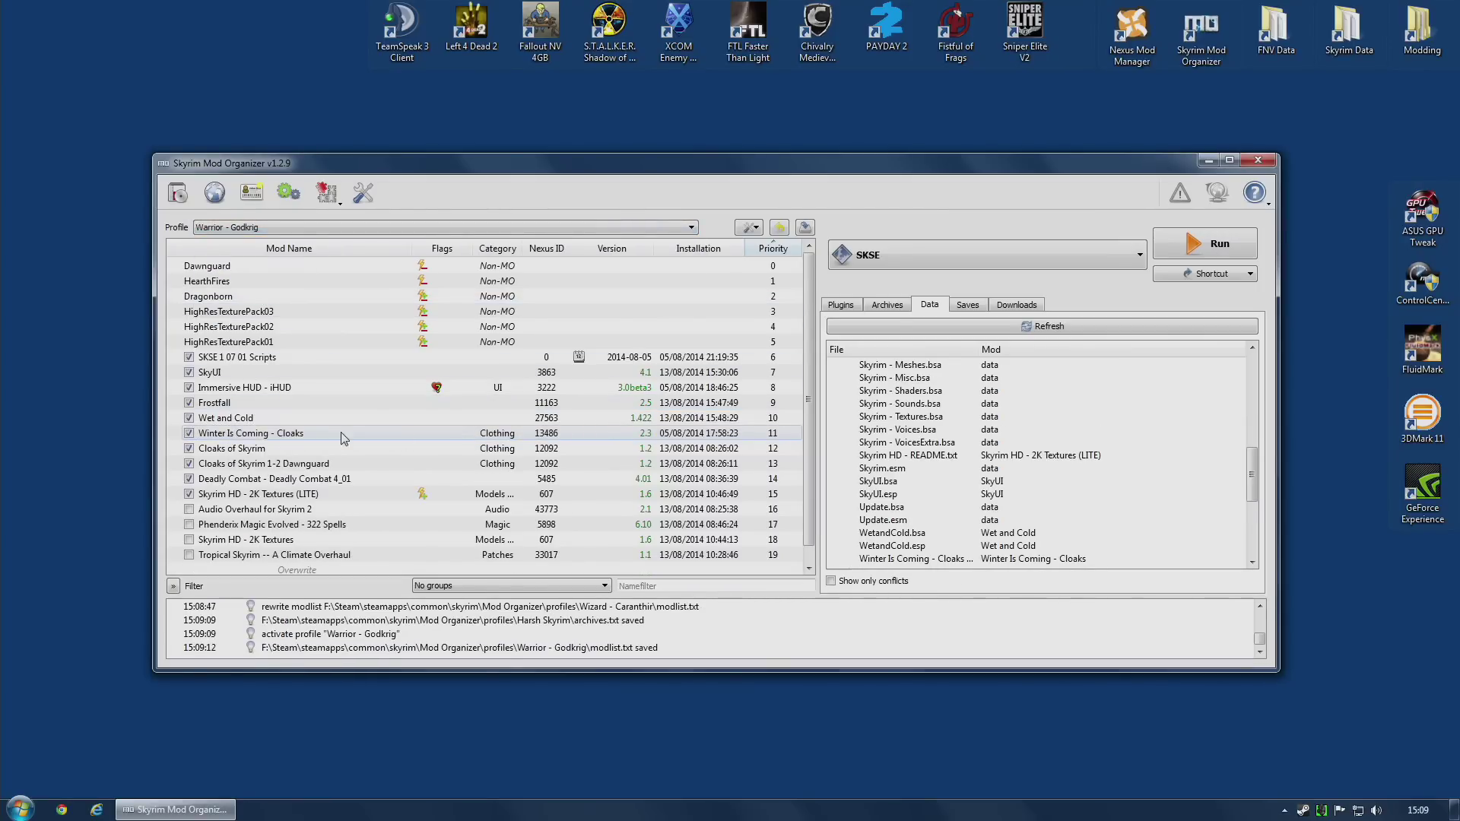
{"action": "left_click", "coordinate": [189, 433]}
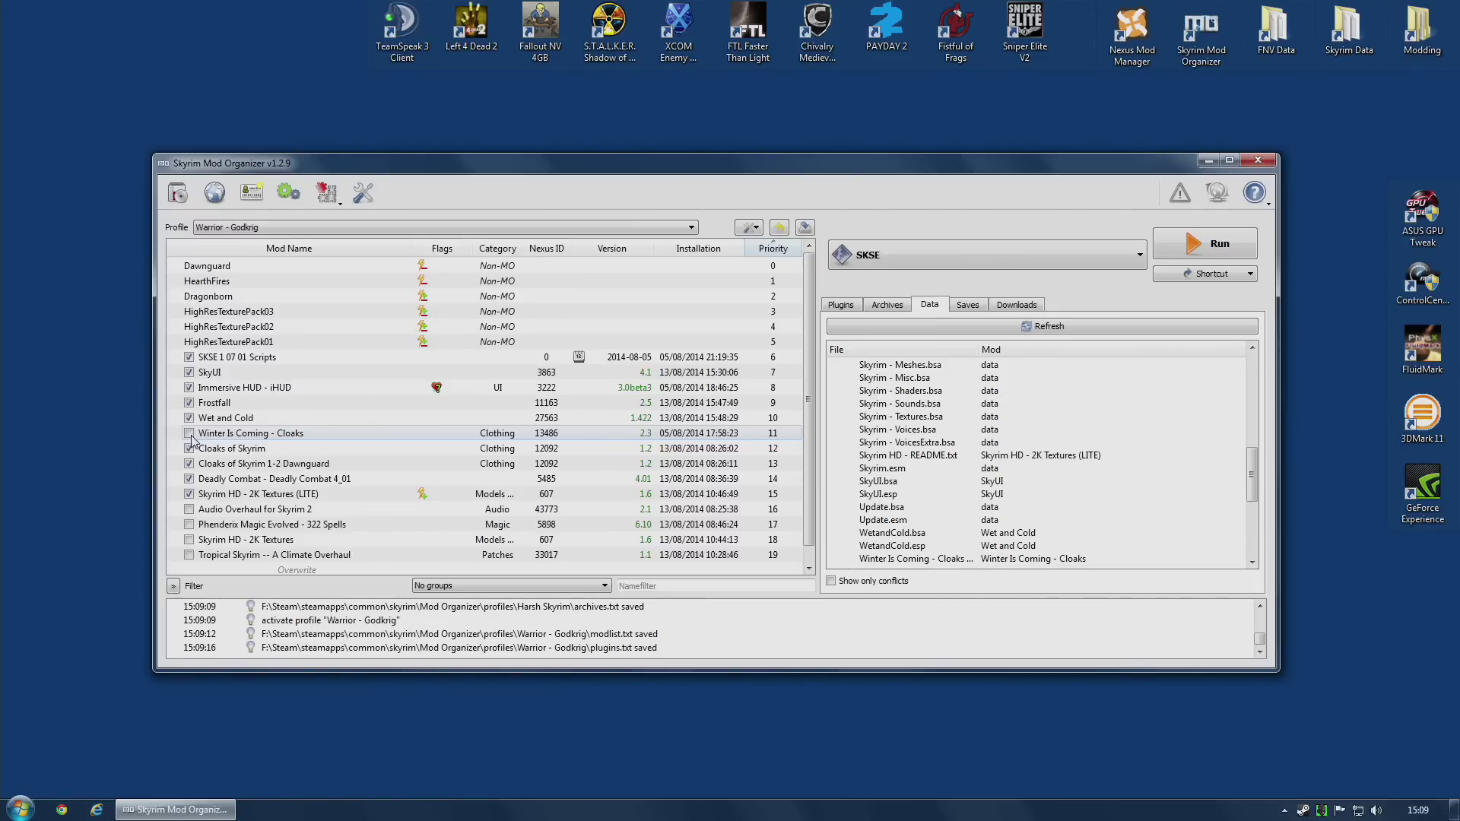
Reinstall Winter Is Coming - Cloaks with the No Guards Plugin and no Cloaks of Skyrim patch, as a separate mod named Winter Is Coming - Cloaks (Godkrig)
{"action": "right_click", "coordinate": [259, 434]}
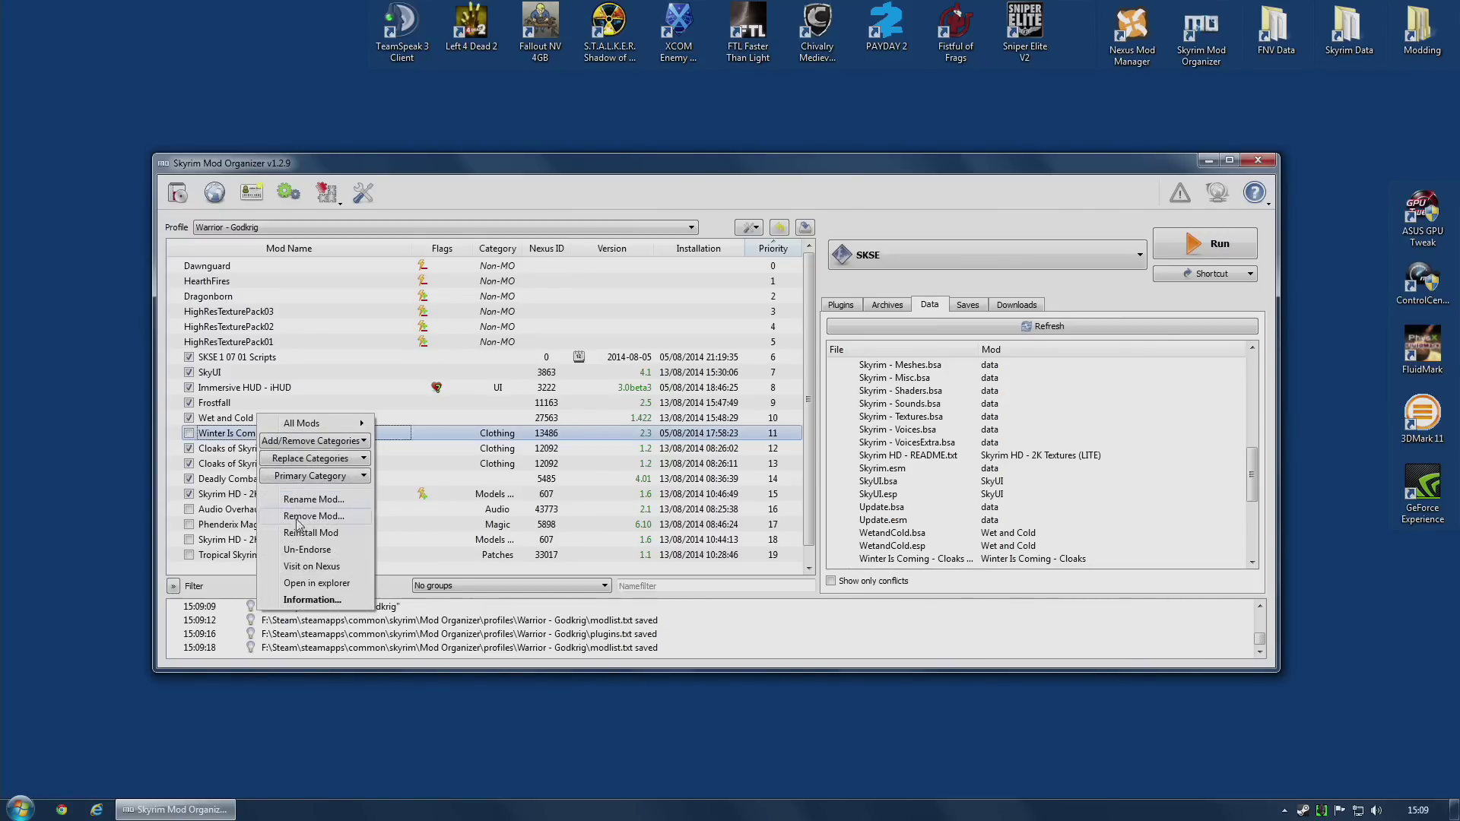
{"action": "left_click", "coordinate": [308, 534]}
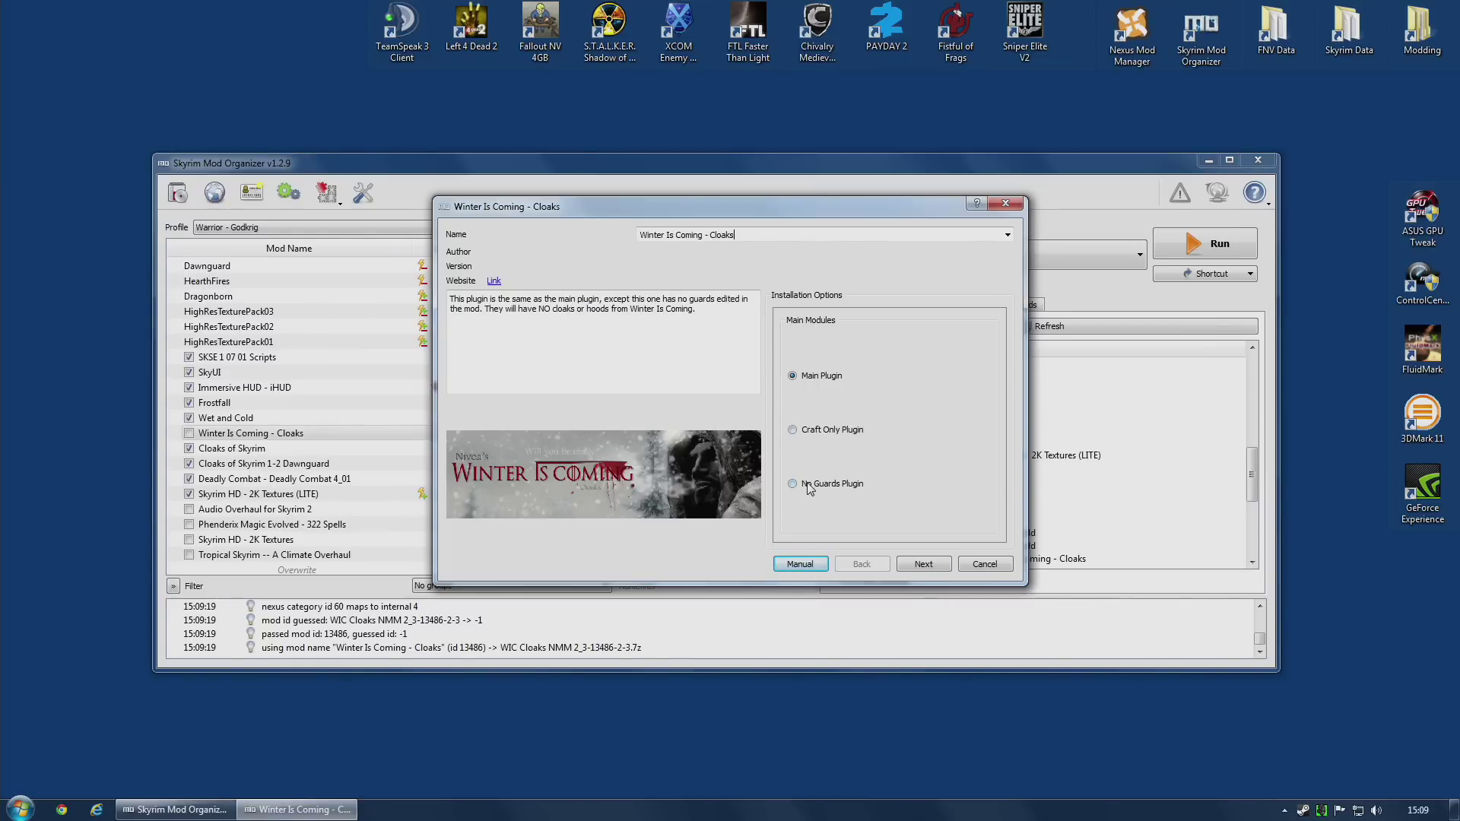
{"action": "left_click", "coordinate": [934, 564]}
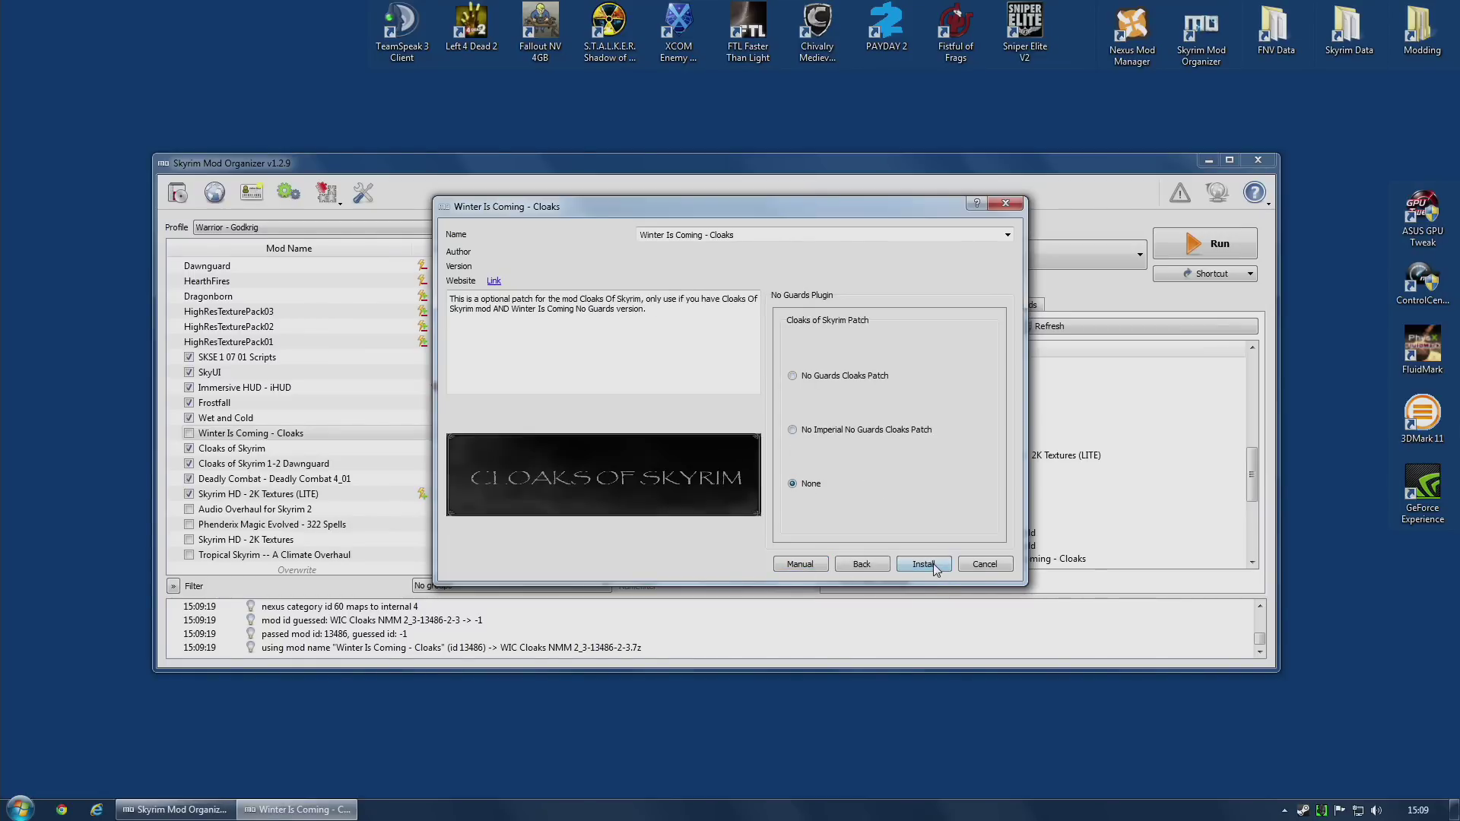
{"action": "left_click", "coordinate": [925, 564]}
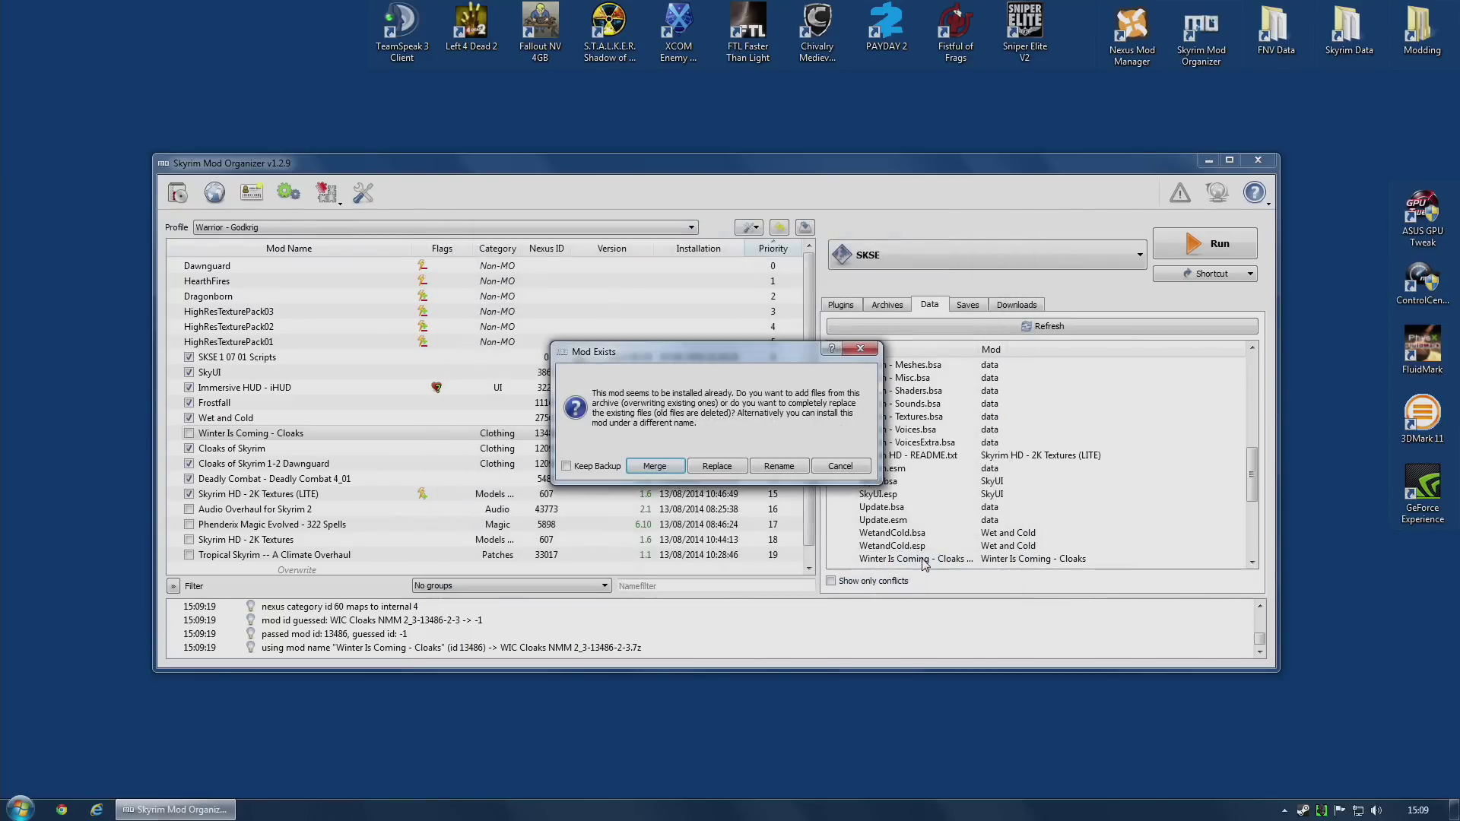
{"action": "left_click", "coordinate": [780, 466]}
{"action": "left_click", "coordinate": [752, 418]}
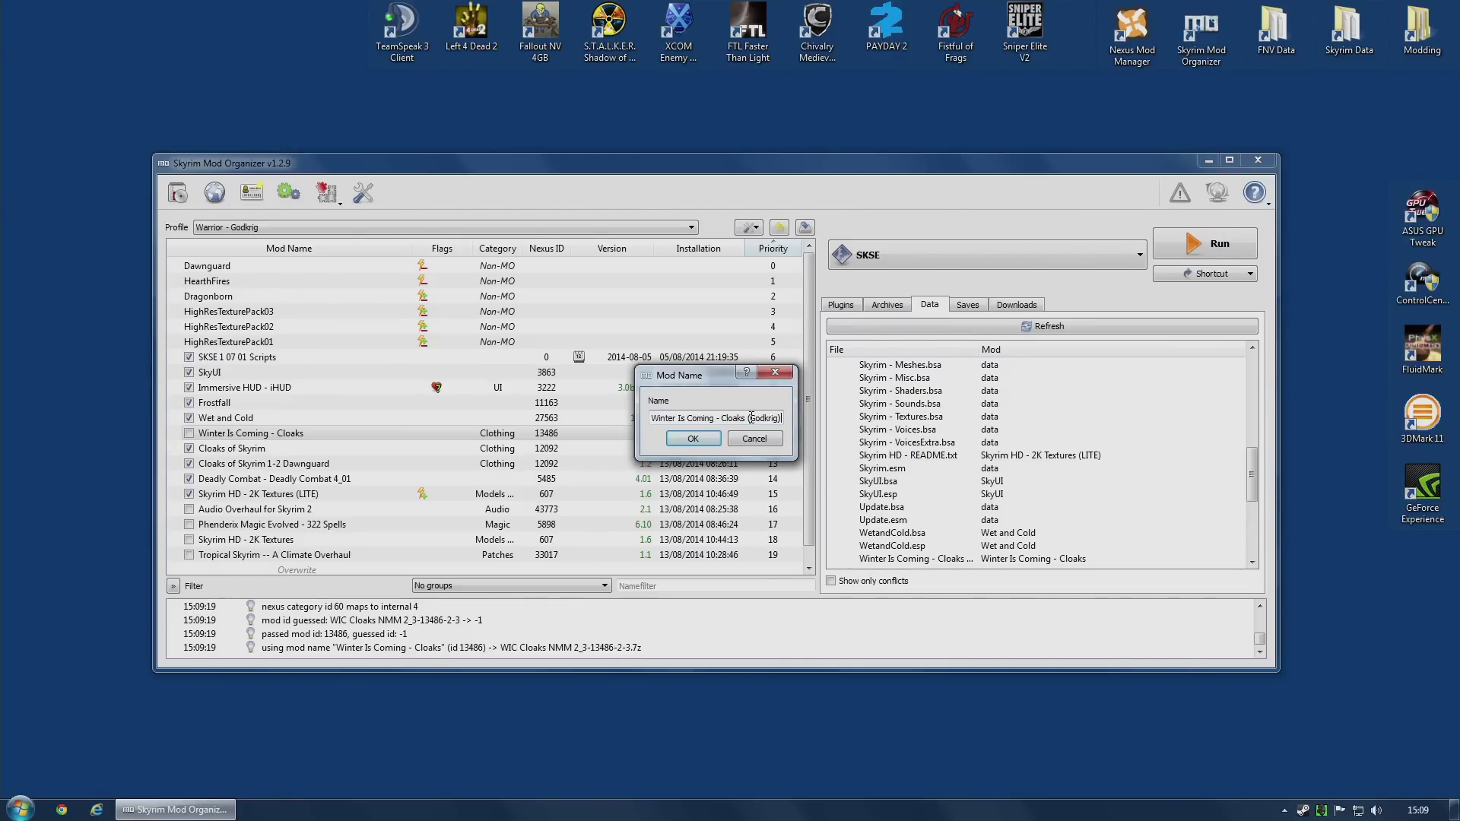
{"action": "left_click", "coordinate": [700, 441]}
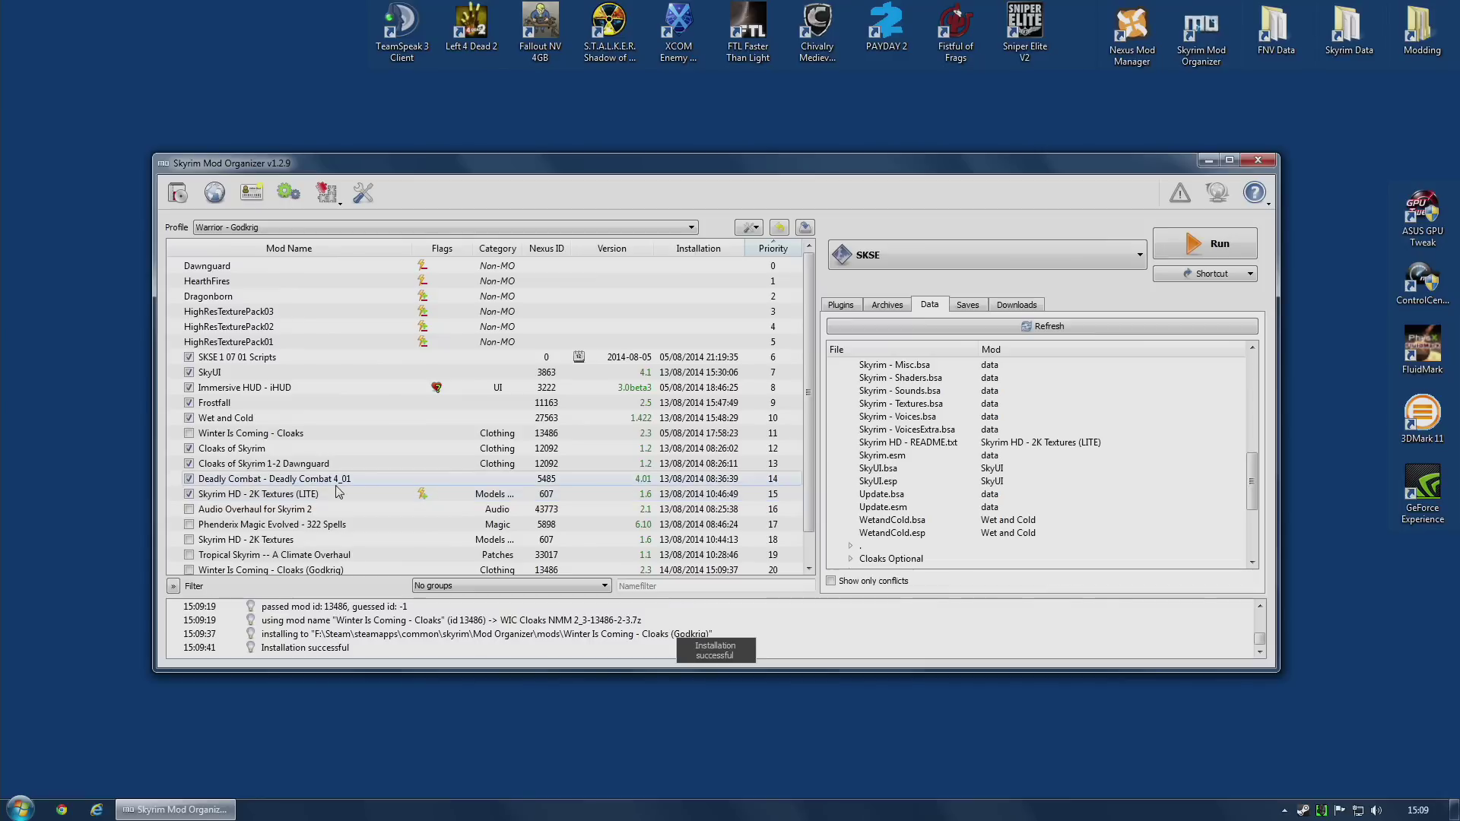
Enable Winter Is Coming - Cloaks (Godkrig) and move it directly above the original Winter Is Coming - Cloaks in the mod order
{"action": "scroll", "coordinate": [266, 556], "scroll_direction": "down", "scroll_amount": 1}
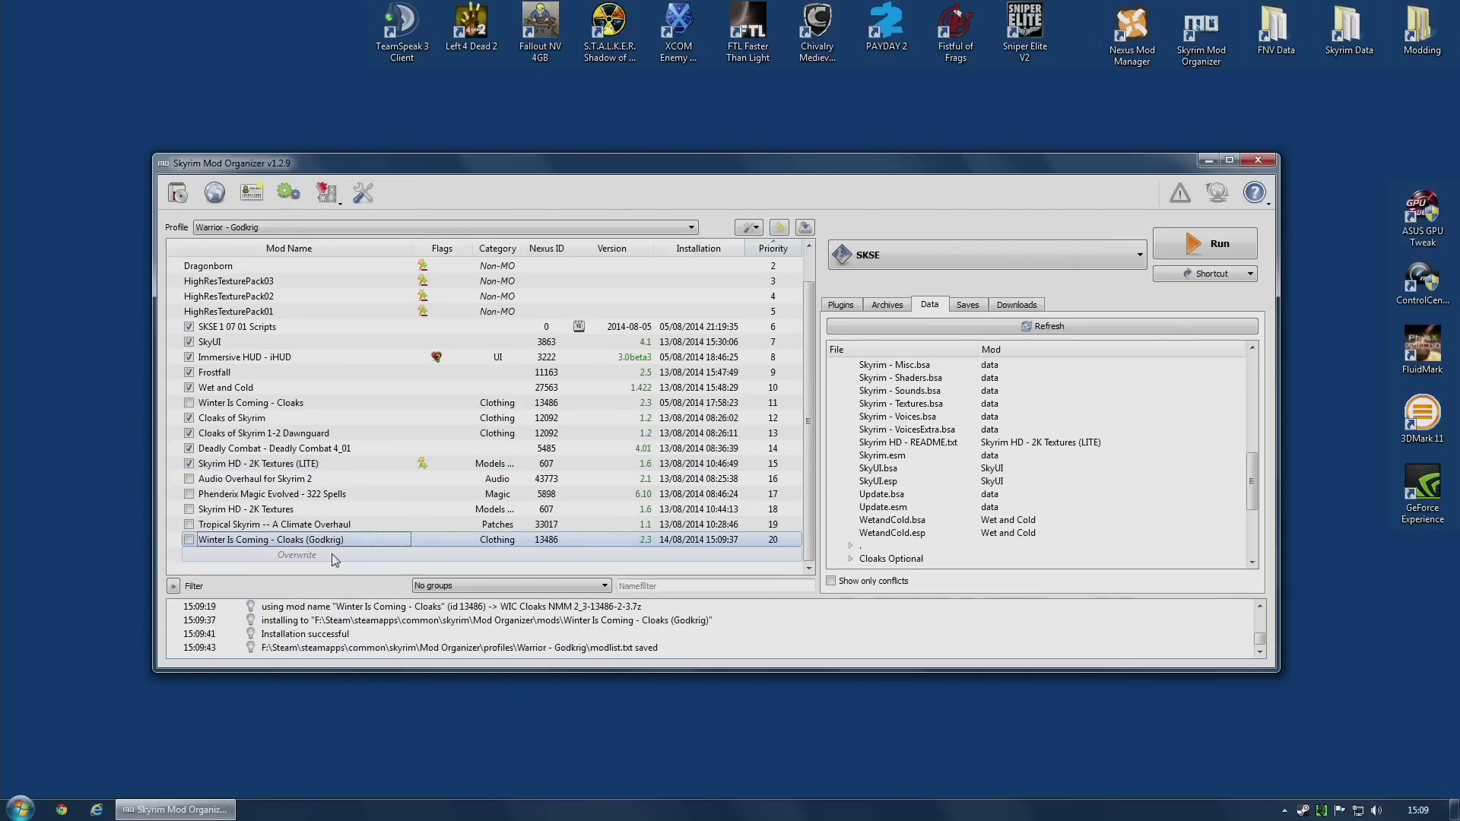
{"action": "left_click", "coordinate": [236, 542]}
{"action": "left_click", "coordinate": [188, 539]}
{"action": "left_click_drag", "start_coordinate": [222, 548], "coordinate": [281, 409]}
Review the optional and available ESPs of the Winter Is Coming - Cloaks (Godkrig) mod
{"action": "double_click", "coordinate": [281, 409]}
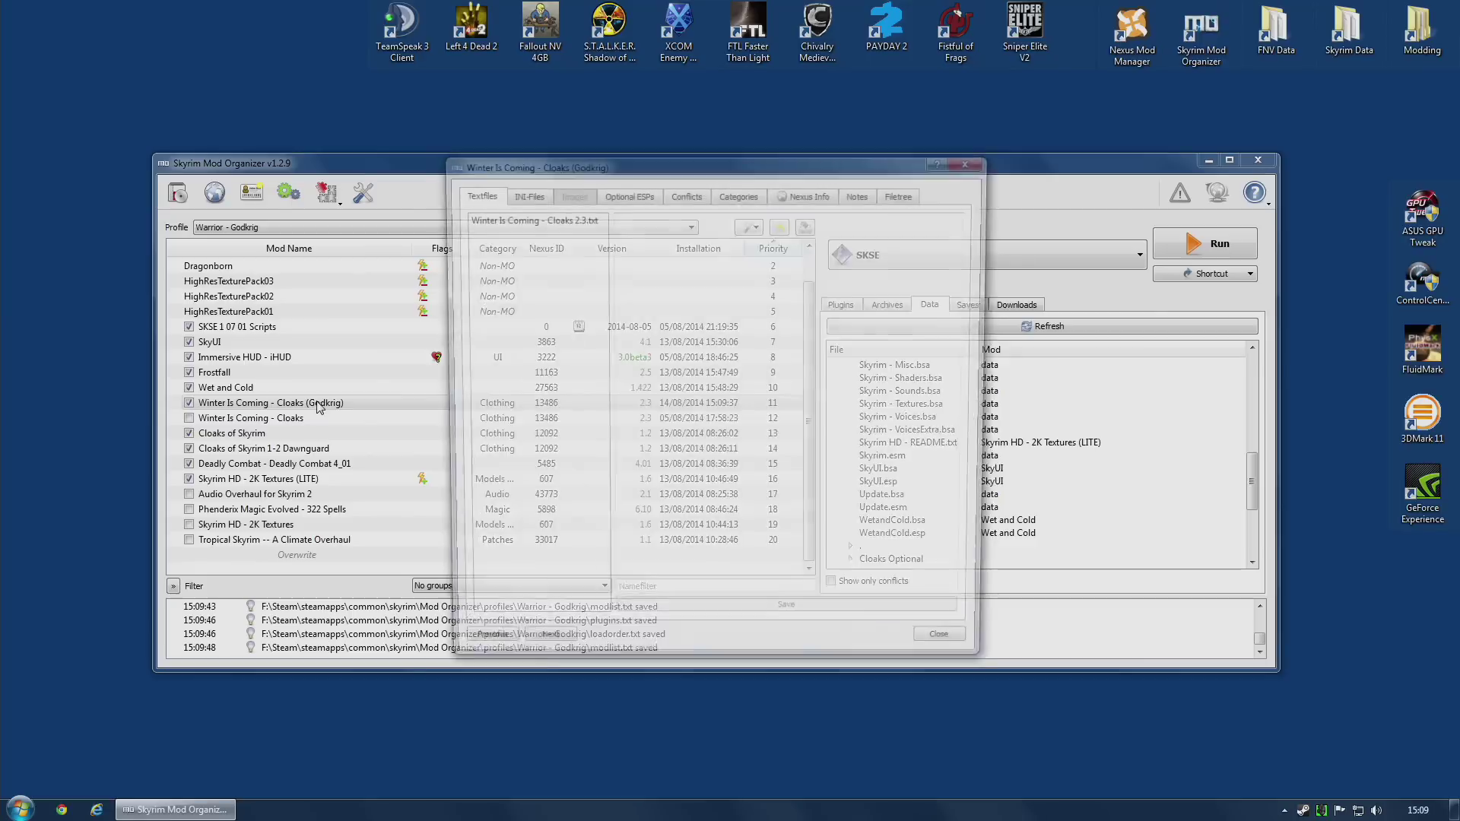
{"action": "left_click", "coordinate": [635, 196]}
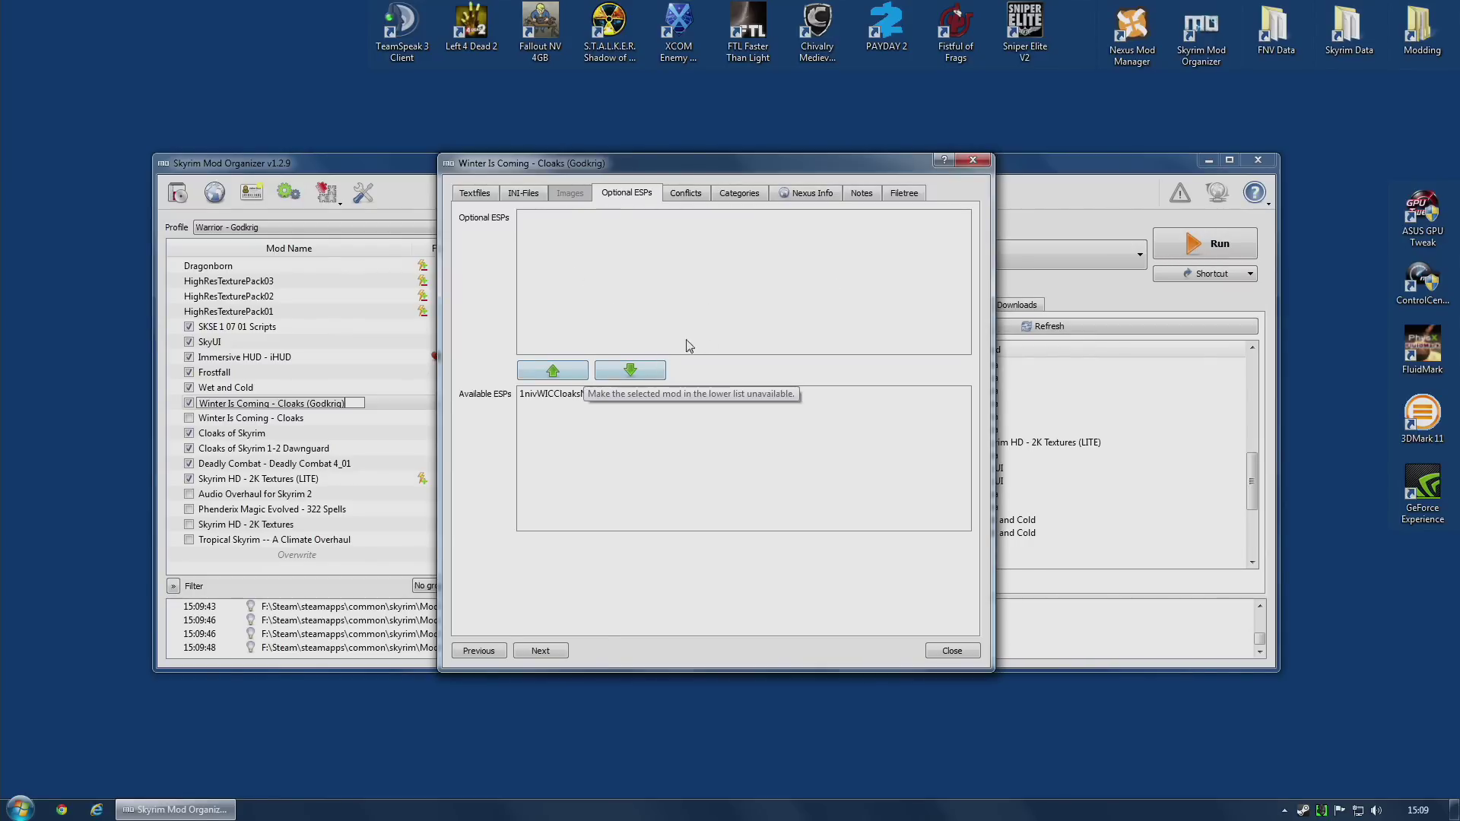
{"action": "left_click", "coordinate": [953, 653]}
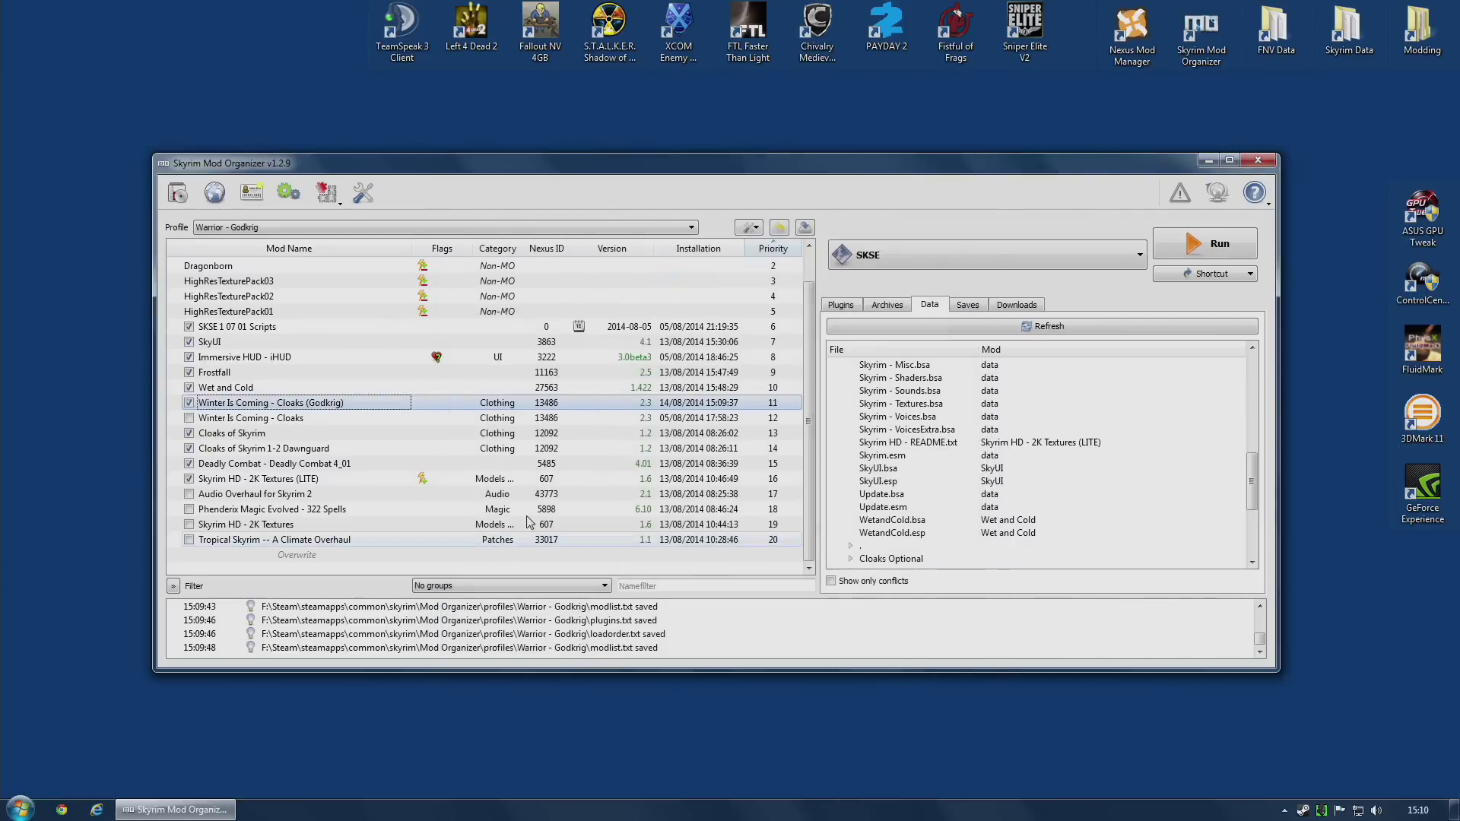
Start reinstalling the Winter Is Coming - Cloaks (Godkrig) mod and choose manual installation
{"action": "right_click", "coordinate": [208, 403]}
{"action": "left_click", "coordinate": [262, 501]}
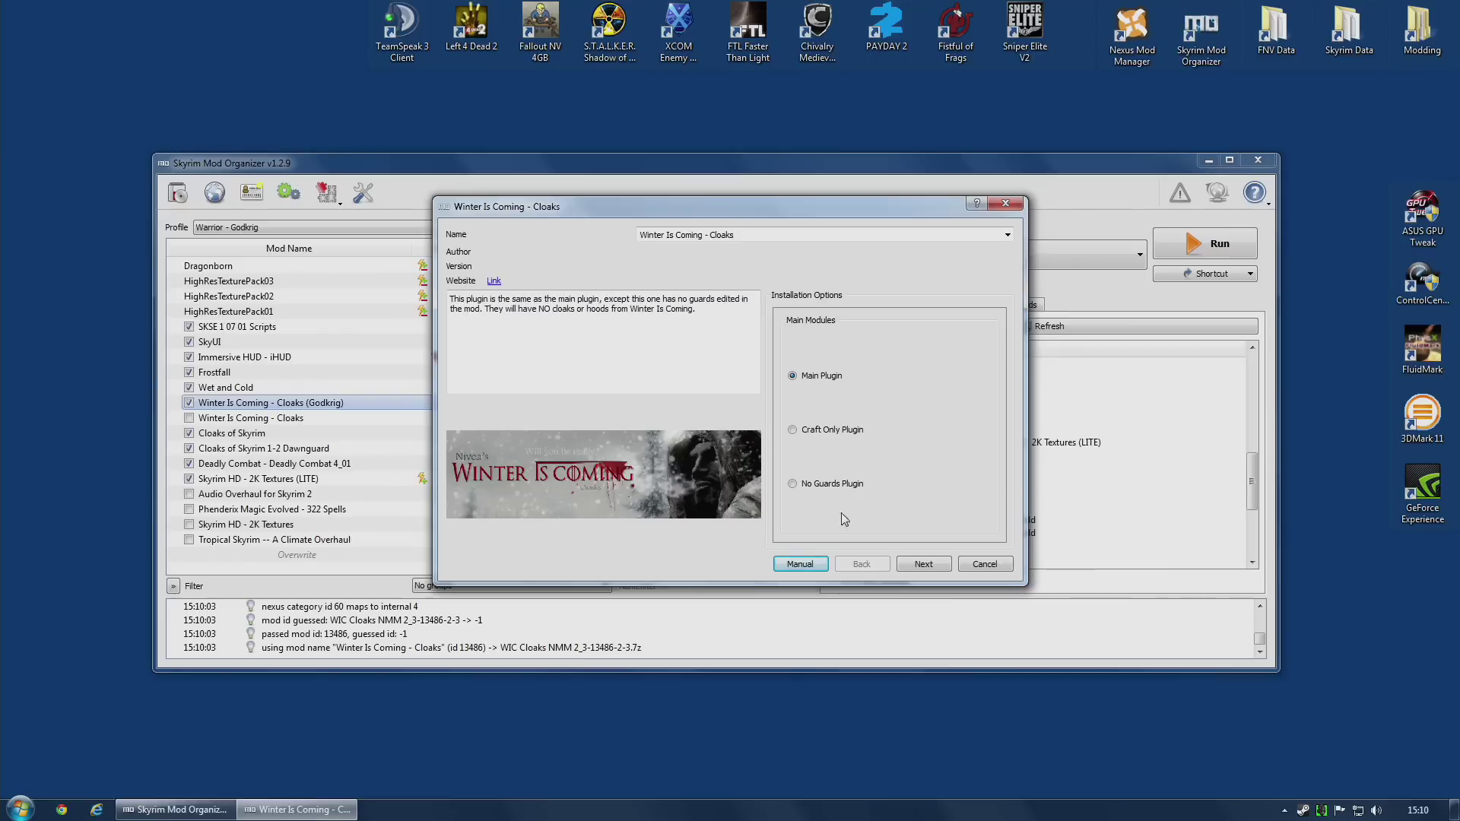
{"action": "left_click", "coordinate": [799, 564]}
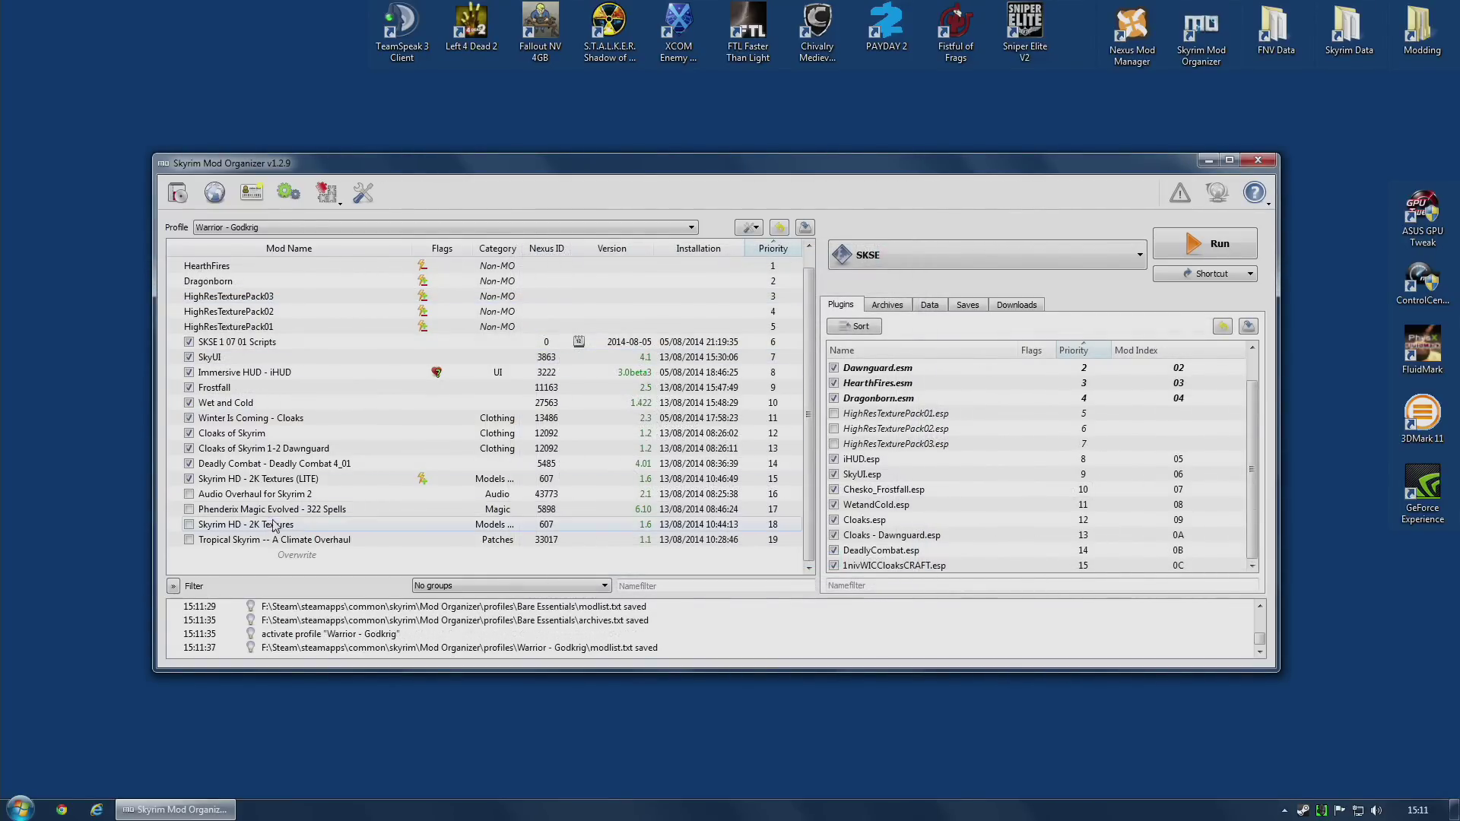
Move SkyUI to the end of the Warrior - Godkrig mod order and compare its position in the Wizard - Caranthir profile
{"action": "left_click_drag", "start_coordinate": [219, 364], "coordinate": [267, 559]}
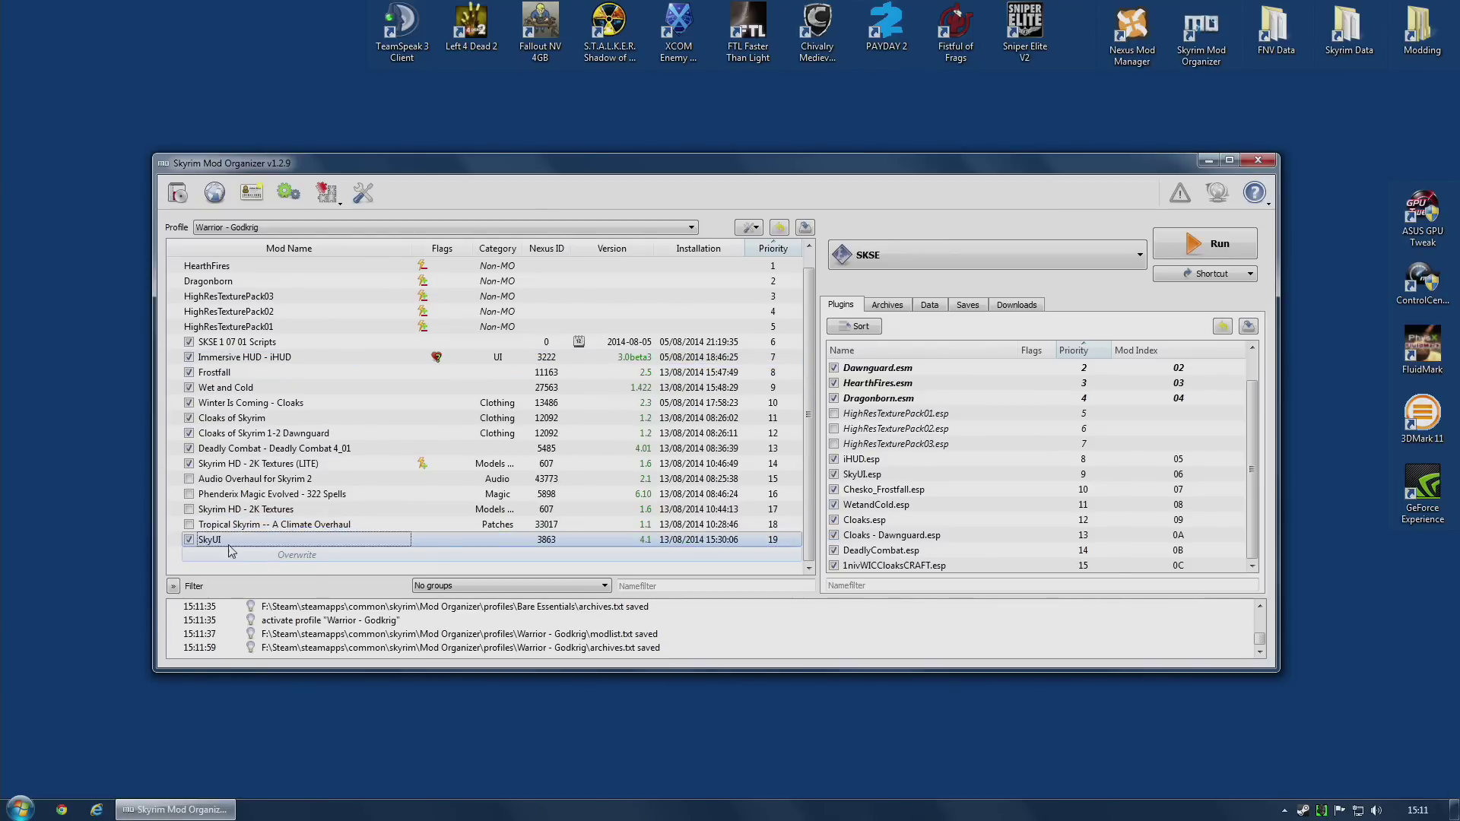
{"action": "left_click", "coordinate": [294, 228]}
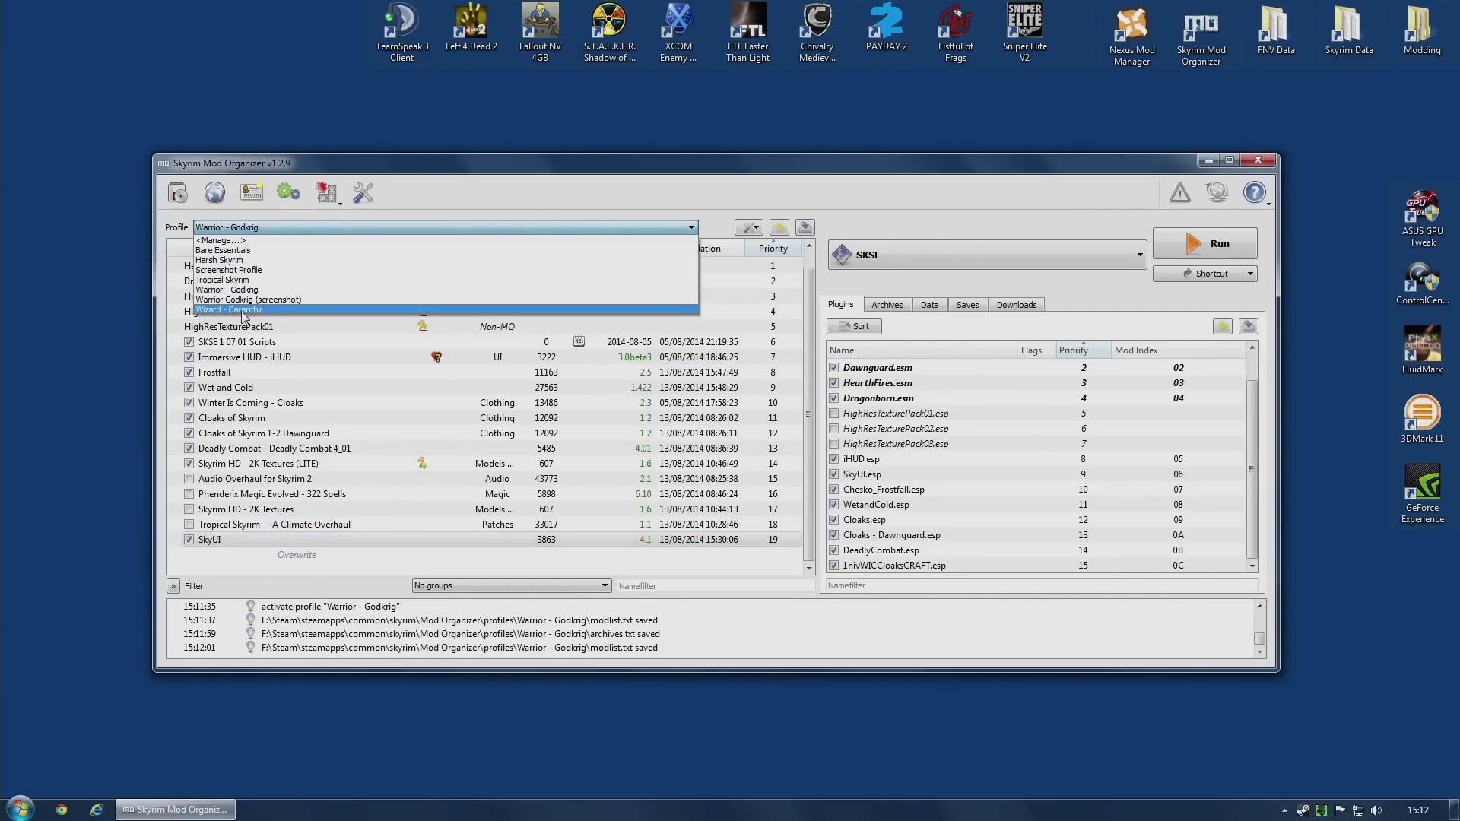
{"action": "left_click", "coordinate": [244, 310]}
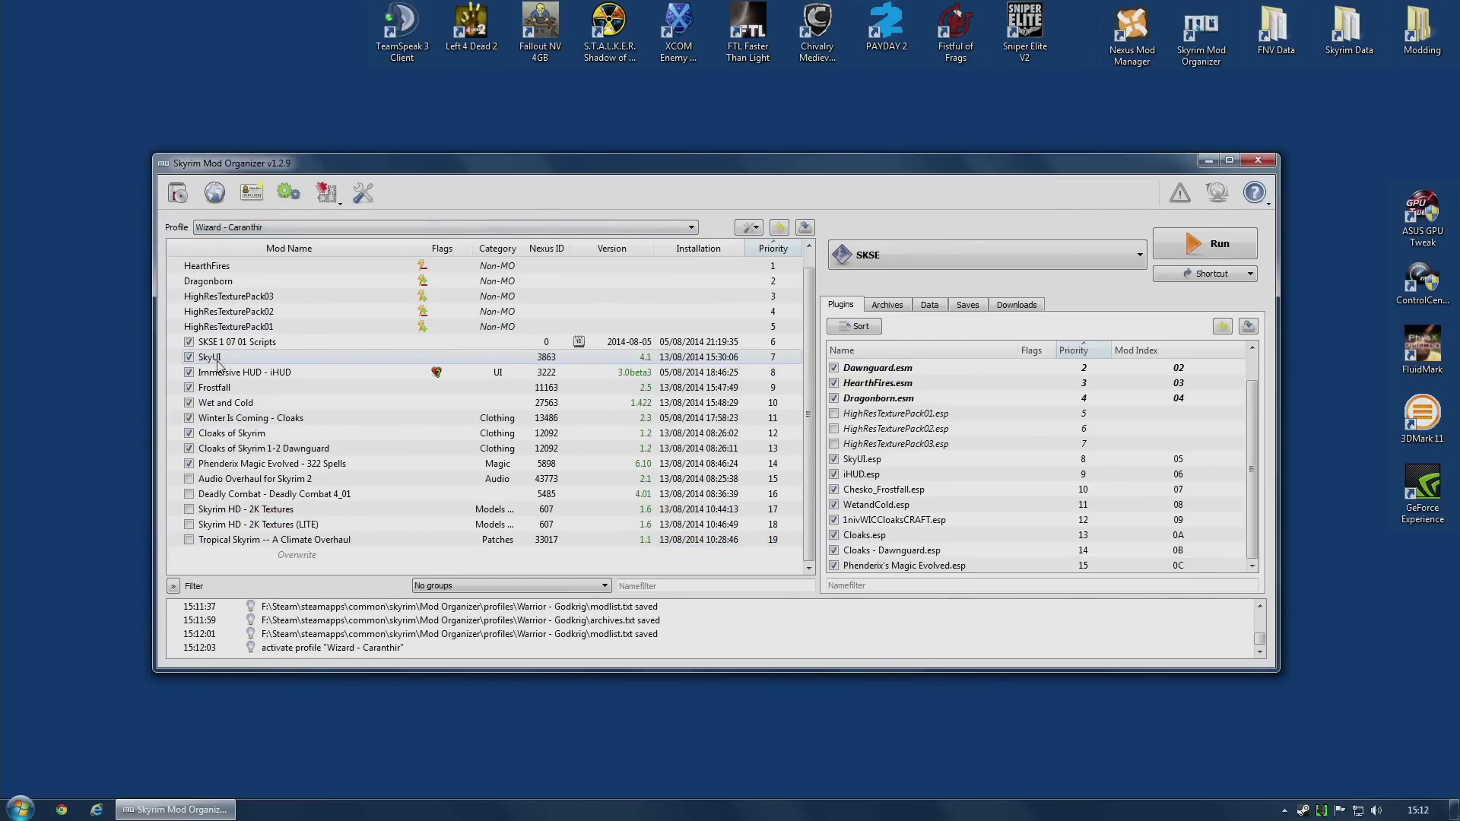
{"action": "left_click", "coordinate": [228, 228]}
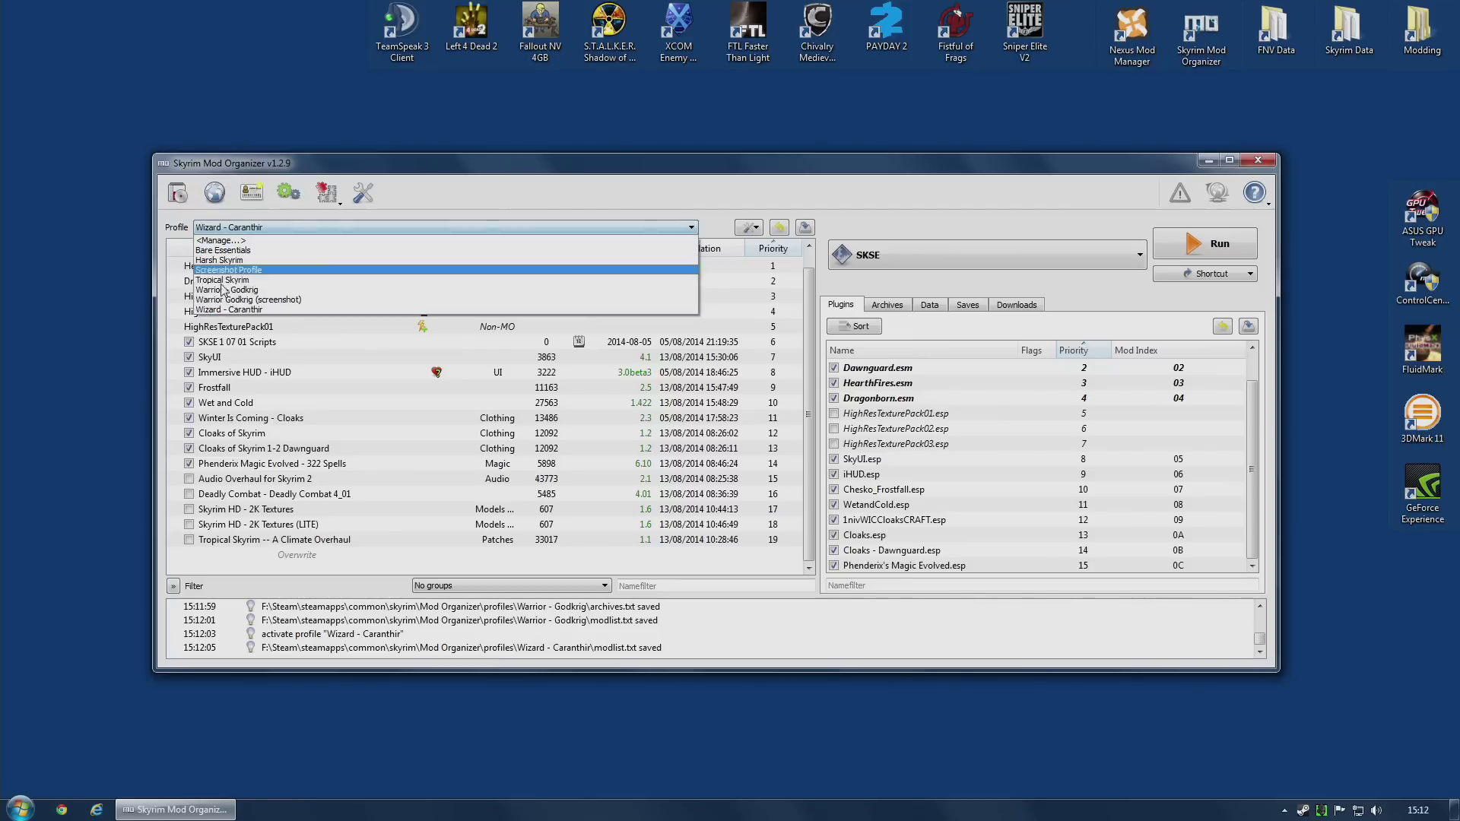
{"action": "left_click", "coordinate": [236, 291]}
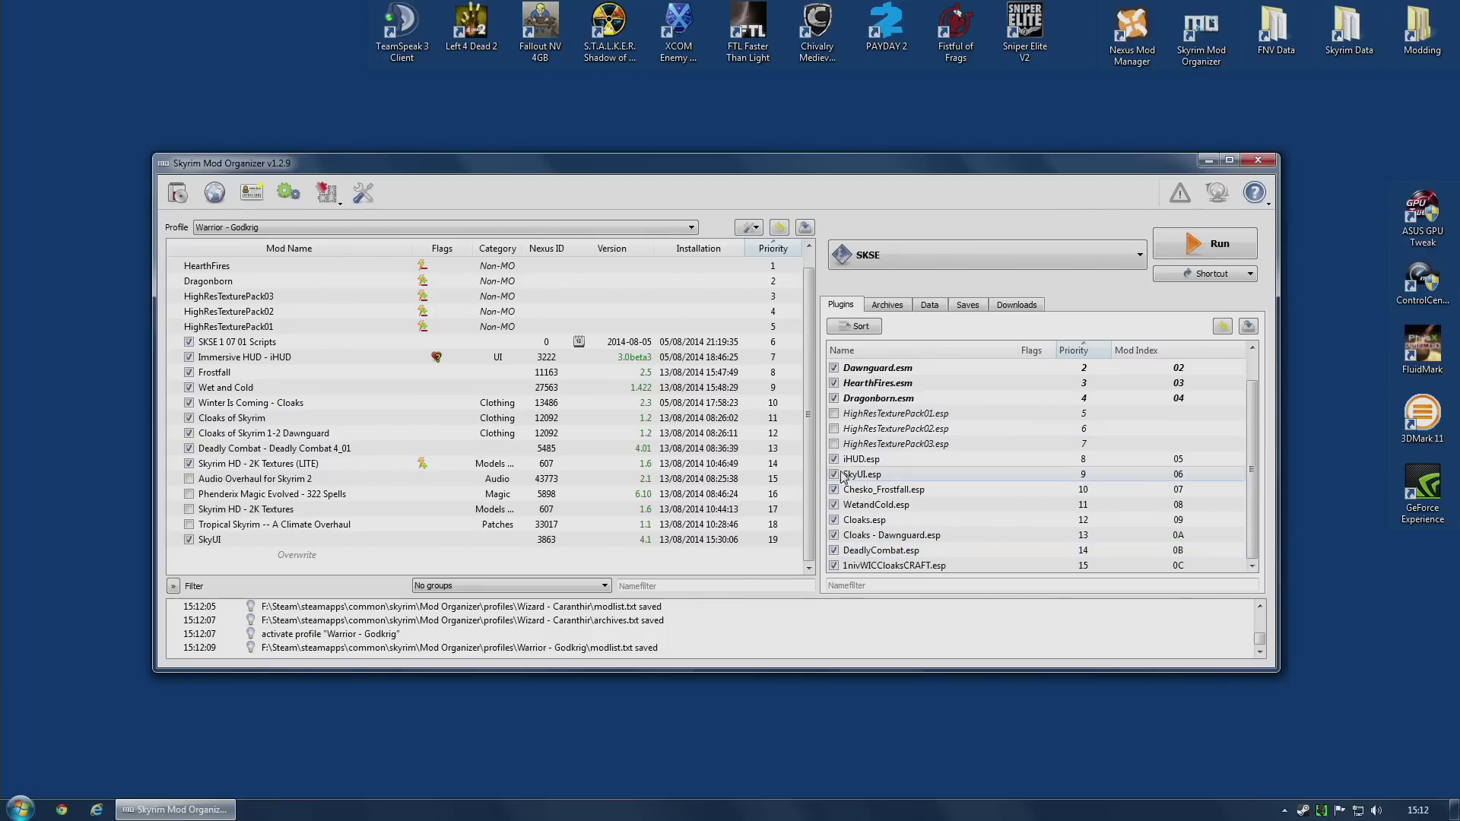
Switch to the Bare Essentials profile and disable the iHUD.esp and SkyUI.esp plugins
{"action": "left_click", "coordinate": [234, 228]}
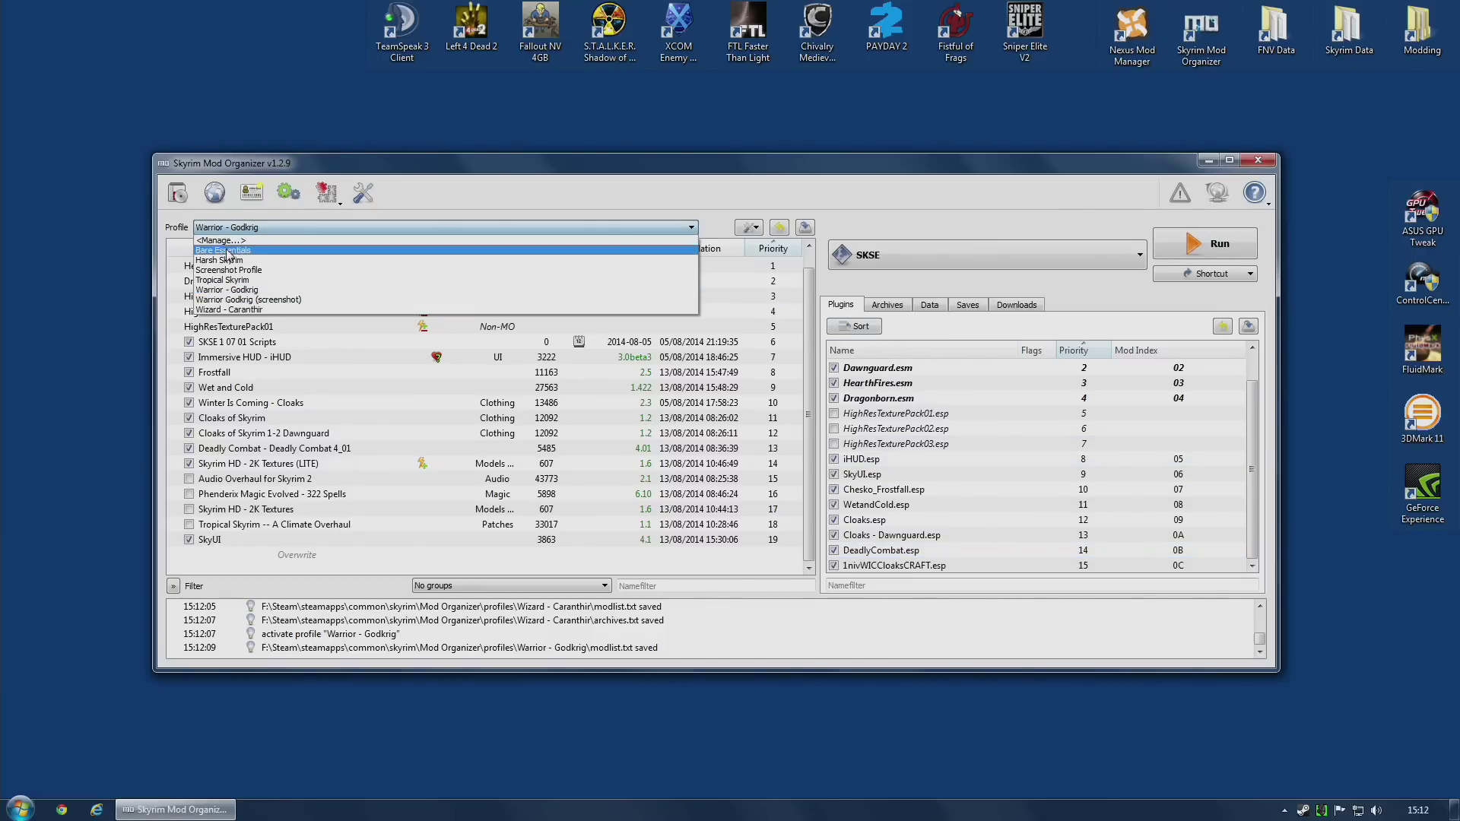
{"action": "left_click", "coordinate": [229, 260]}
{"action": "left_click", "coordinate": [247, 228]}
{"action": "left_click", "coordinate": [236, 244]}
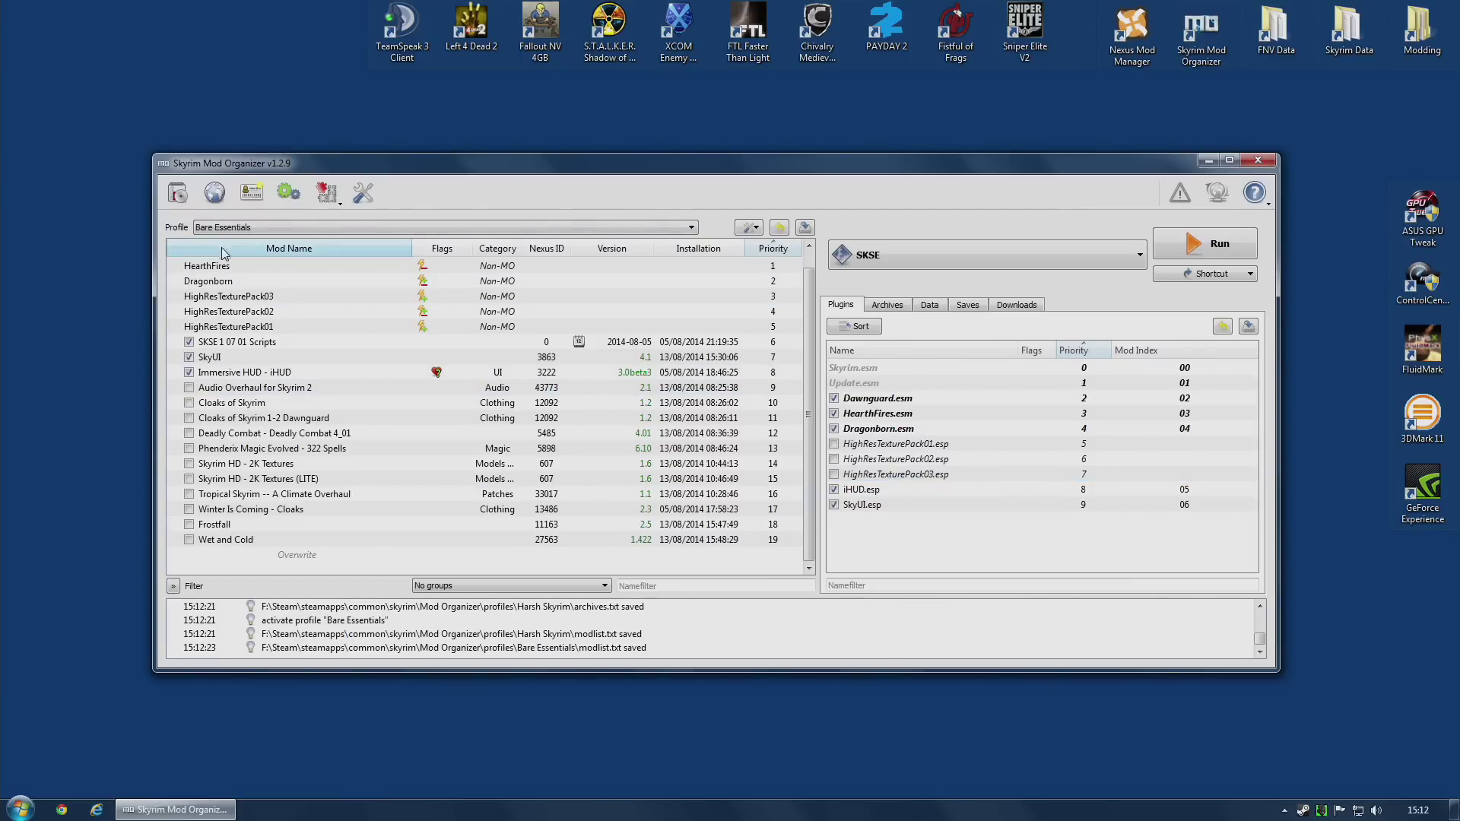
{"action": "left_click", "coordinate": [834, 489]}
{"action": "left_click", "coordinate": [834, 504]}
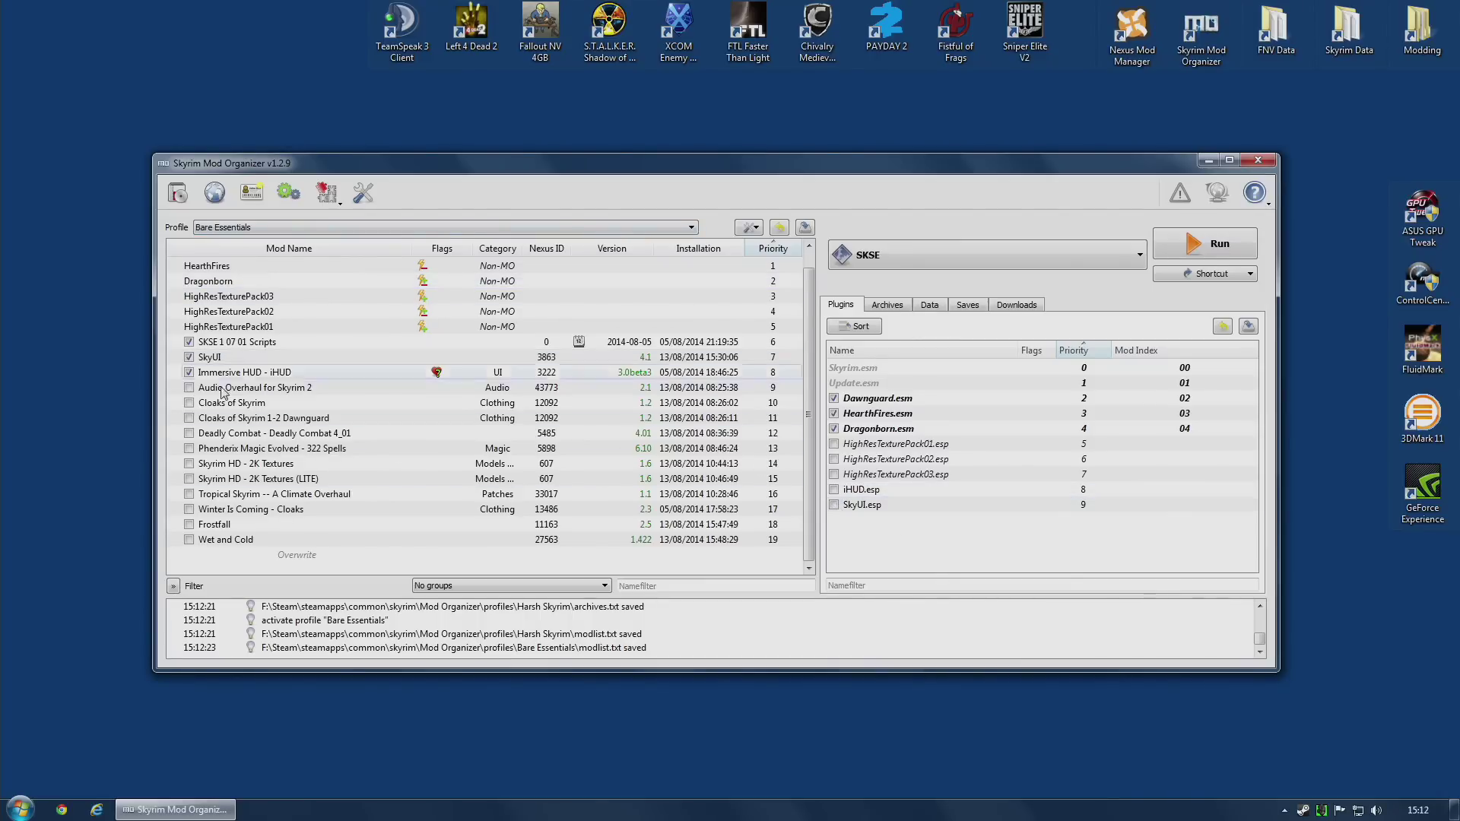
Switch to the Harsh Skyrim profile and move SkyUI.esp from the end of the plugin load order up to just before iHUD.esp
{"action": "left_click", "coordinate": [234, 228]}
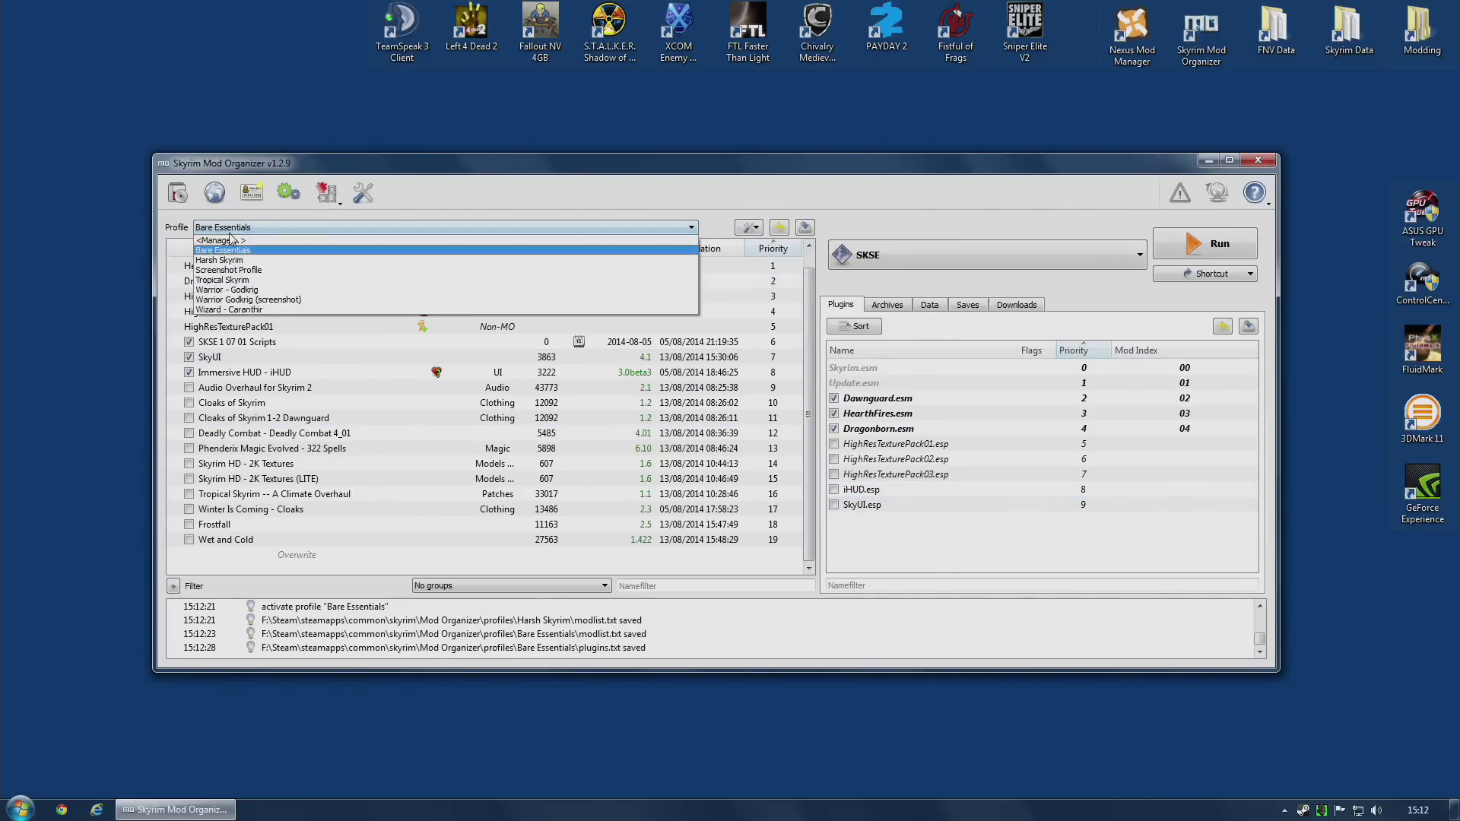
{"action": "left_click", "coordinate": [219, 260]}
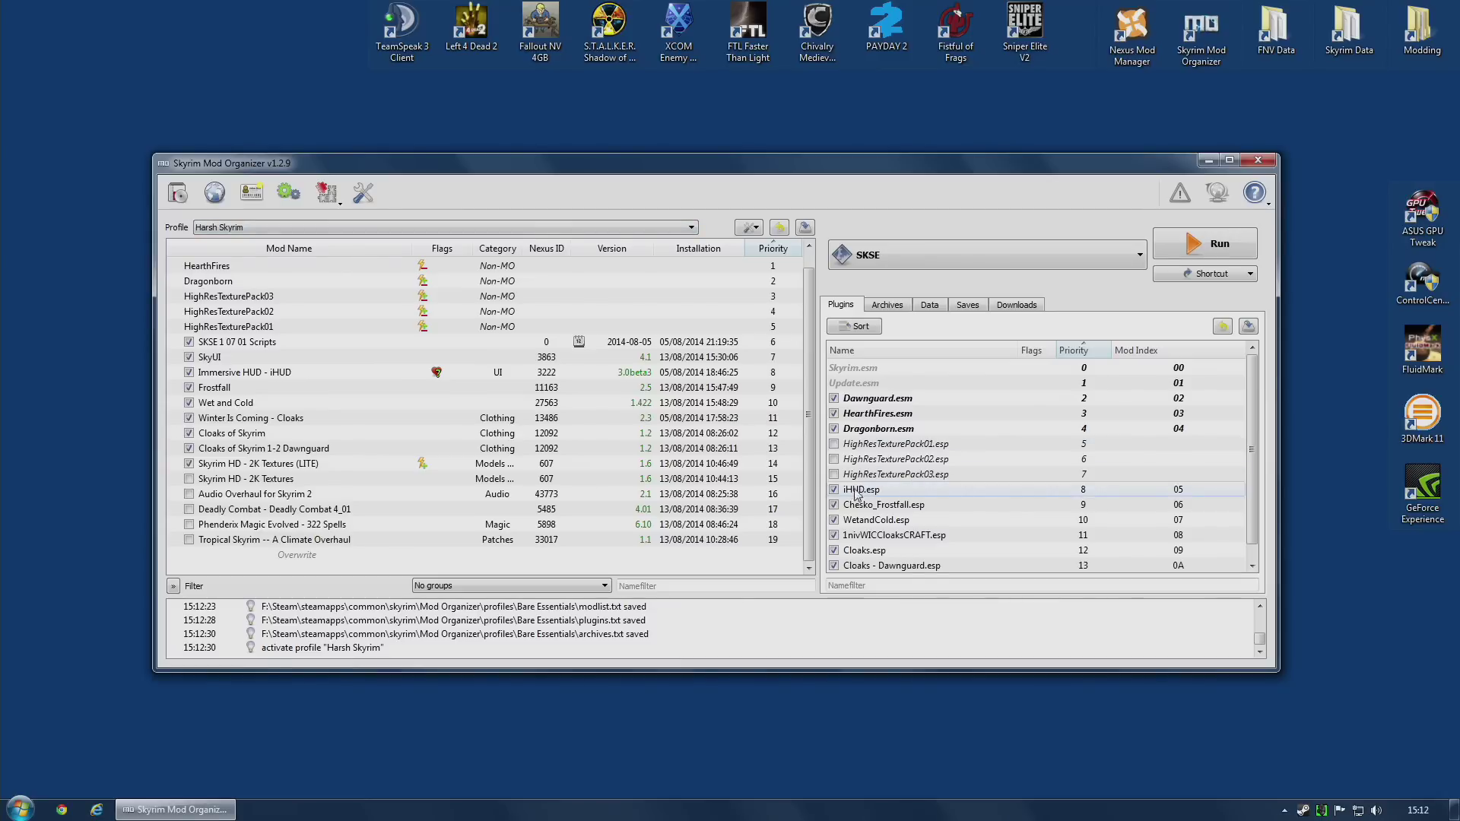
{"action": "scroll", "coordinate": [847, 495], "scroll_direction": "down", "scroll_amount": 1}
{"action": "left_click_drag", "start_coordinate": [865, 572], "coordinate": [867, 474]}
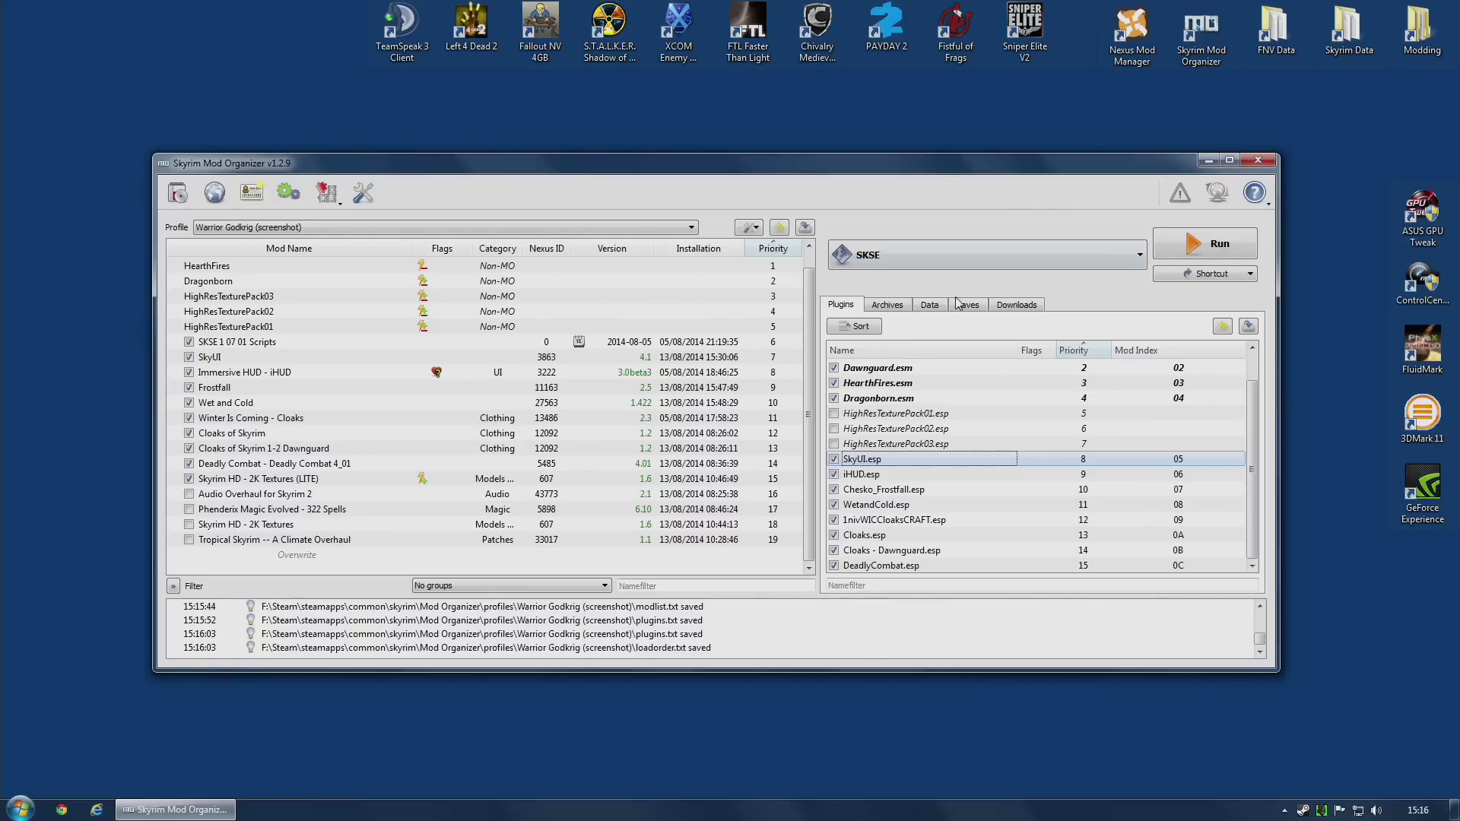
Hide iHUD.esp in the data files of the Warrior Godkrig (screenshot) profile and check the plugin list
{"action": "left_click", "coordinate": [932, 305]}
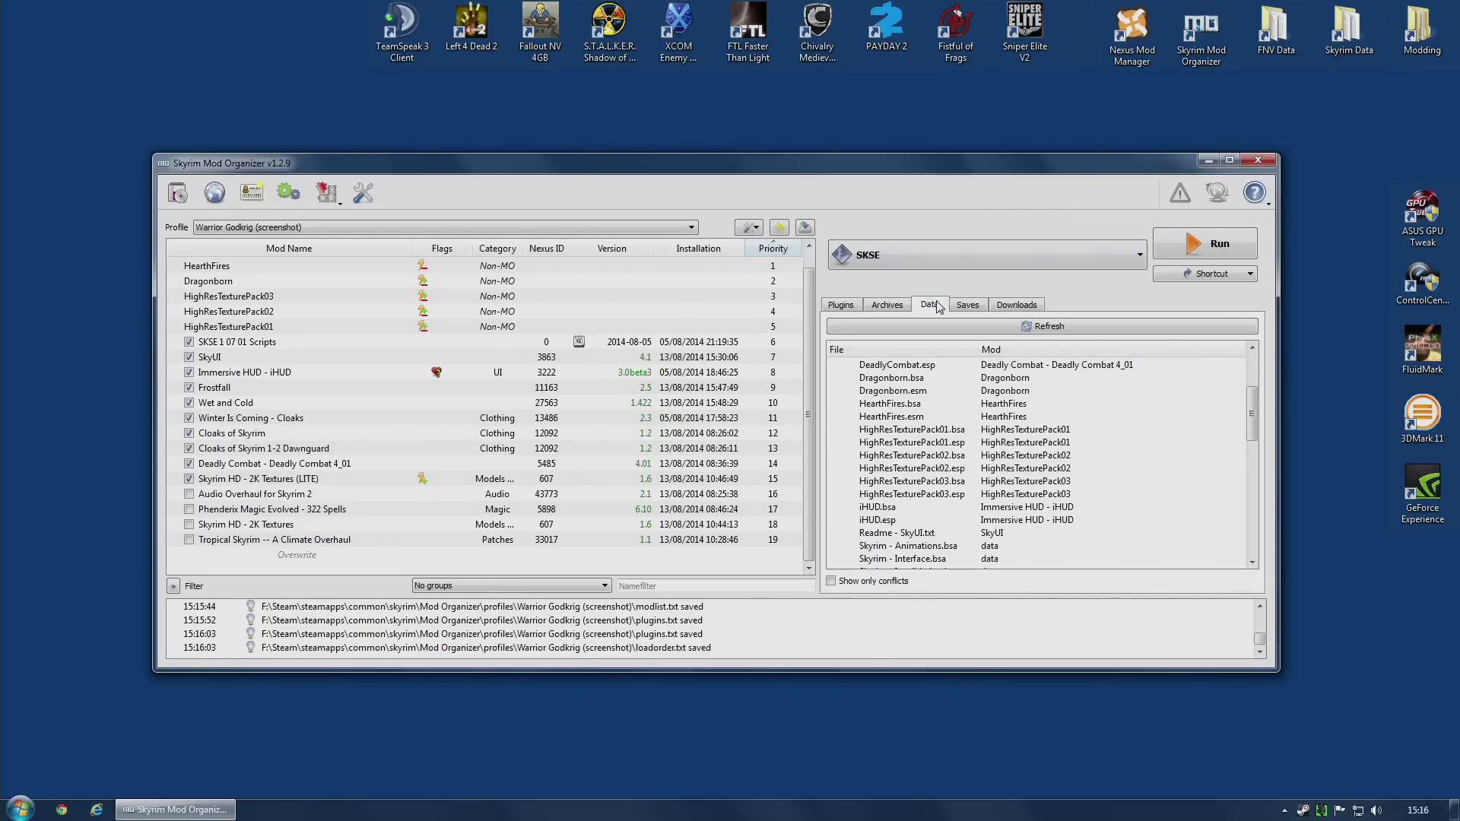
{"action": "right_click", "coordinate": [891, 525]}
{"action": "left_click", "coordinate": [951, 555]}
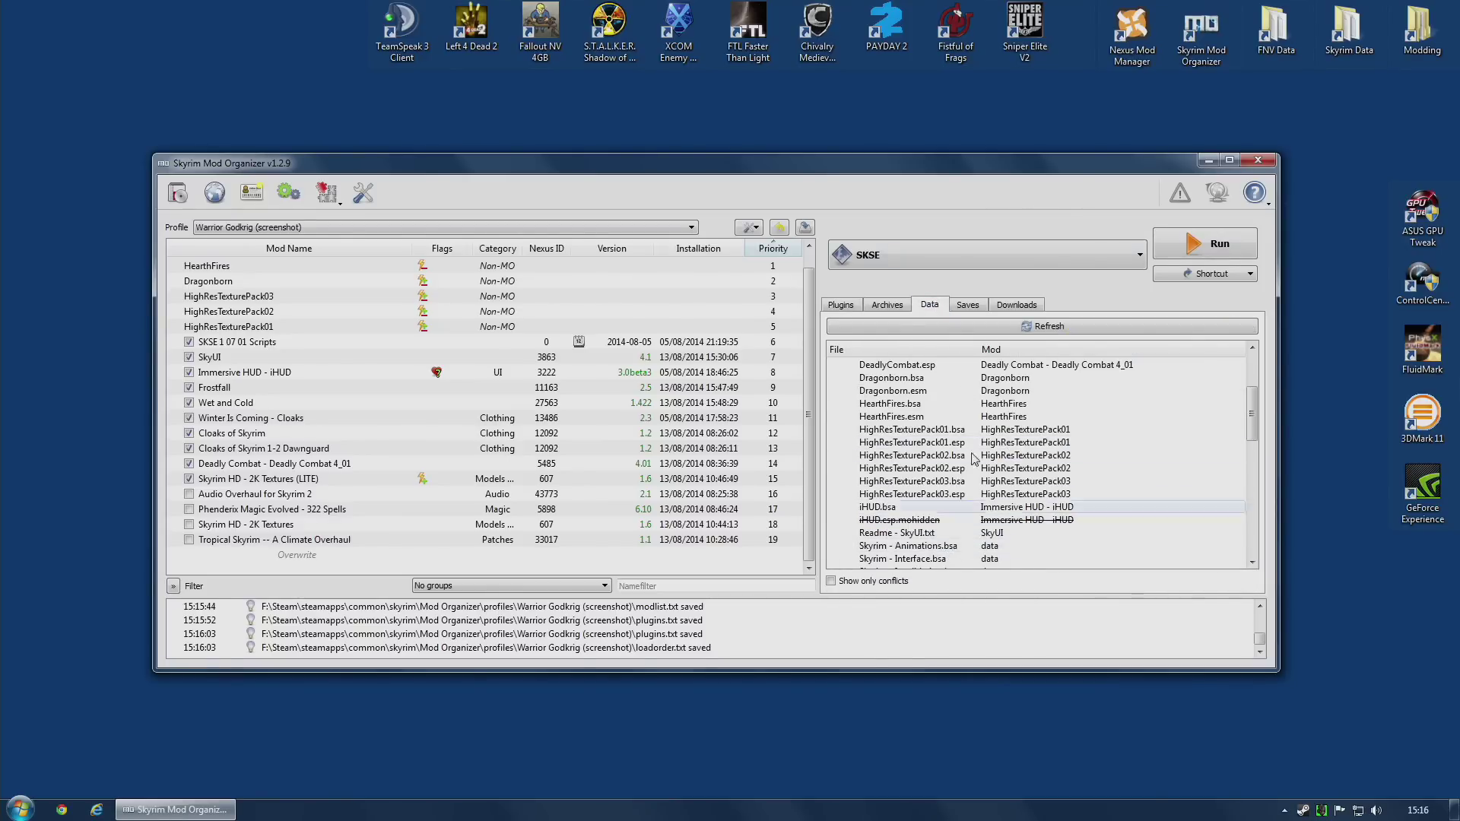
{"action": "left_click", "coordinate": [842, 305]}
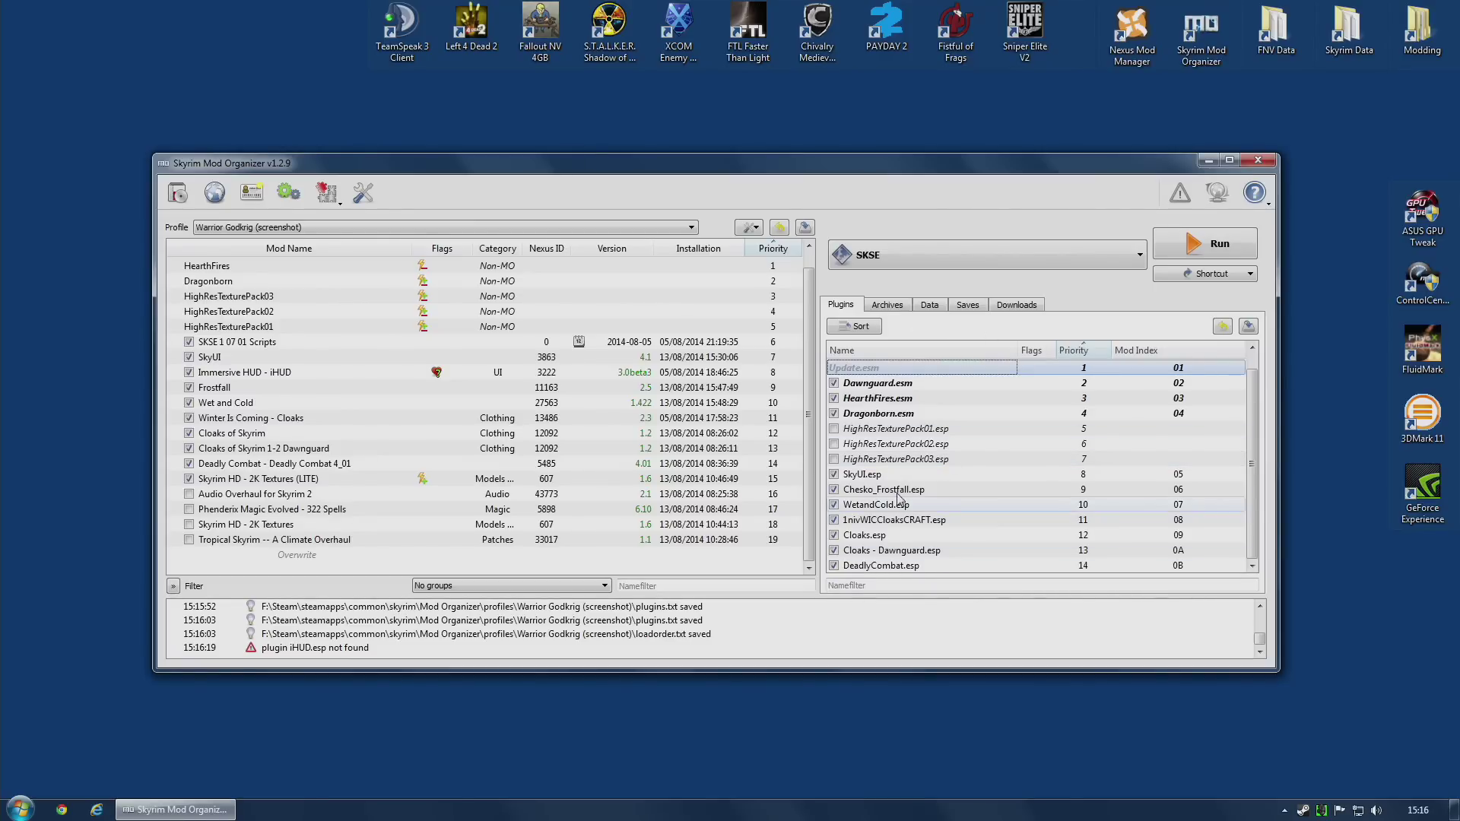
Un-hide iHUD.esp in the data files and check the plugin load order again
{"action": "left_click", "coordinate": [929, 305]}
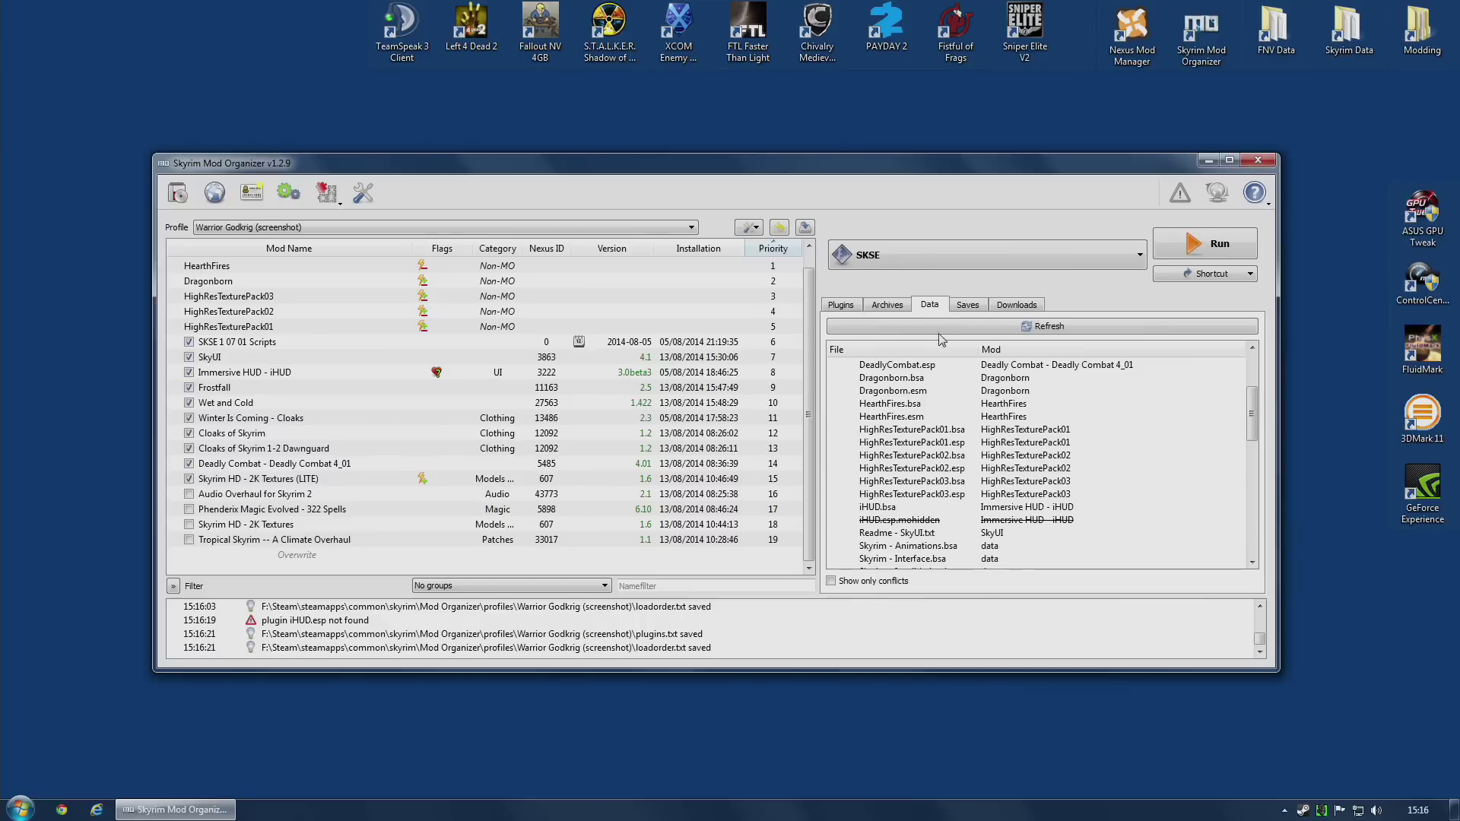
{"action": "right_click", "coordinate": [900, 522]}
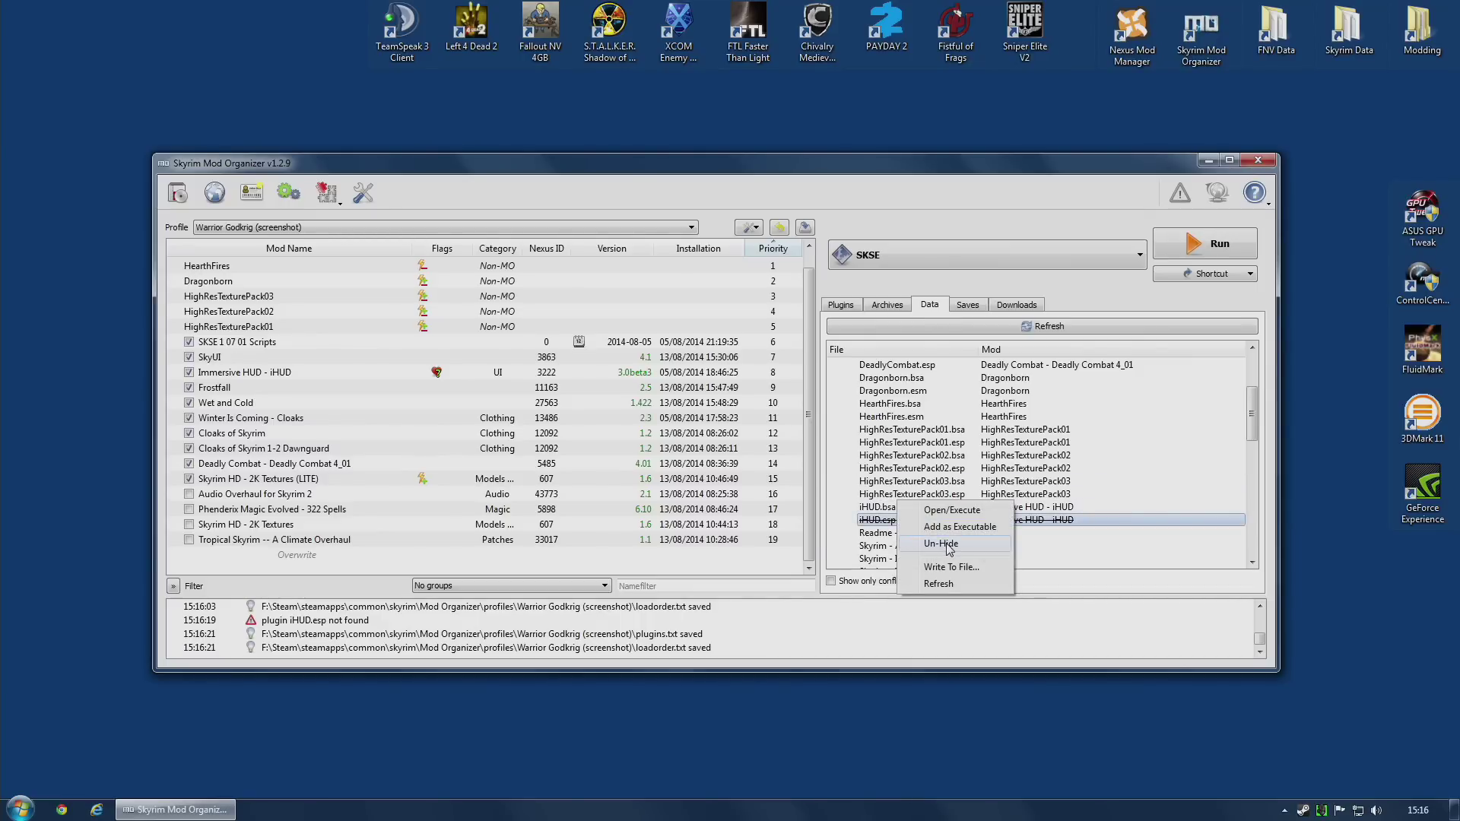
{"action": "left_click", "coordinate": [949, 544]}
{"action": "left_click", "coordinate": [844, 305]}
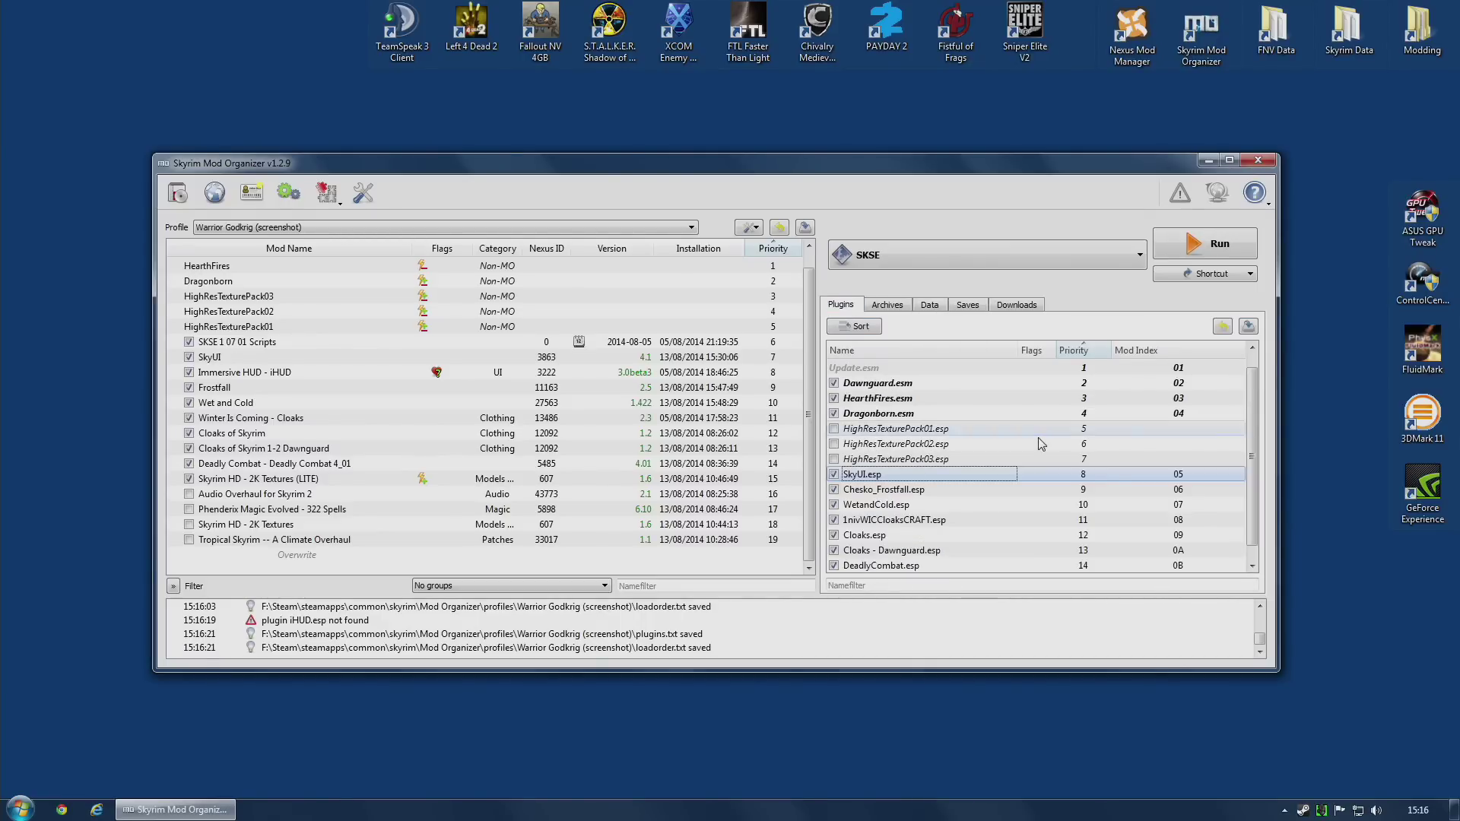
Compare the positions of SkyUI.esp and iHUD.esp in the plugin lists of the Harsh Skyrim and Warrior - Godkrig profiles
{"action": "scroll", "coordinate": [1044, 438], "scroll_direction": "down", "scroll_amount": 1}
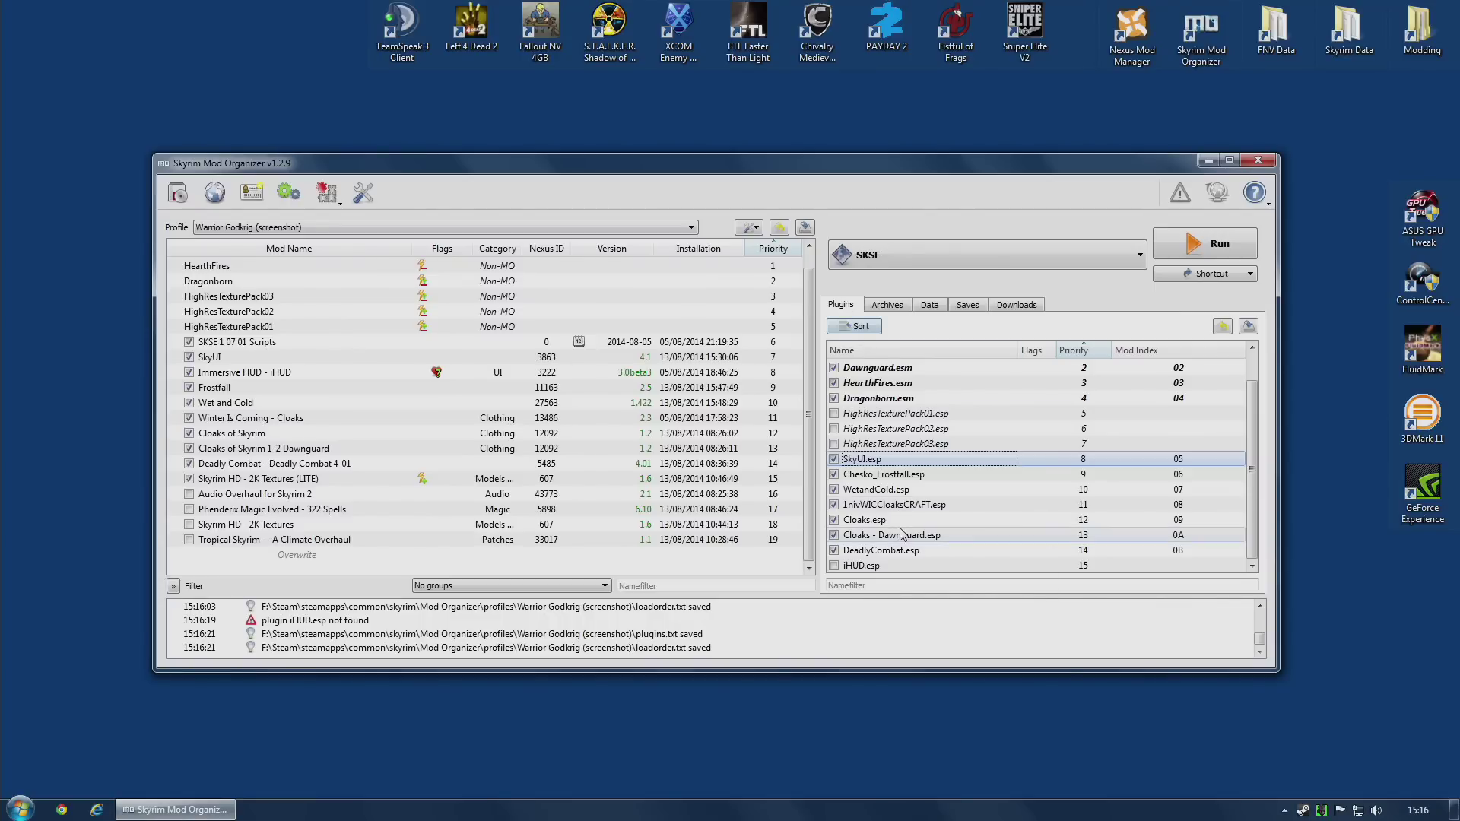
{"action": "left_click", "coordinate": [281, 228]}
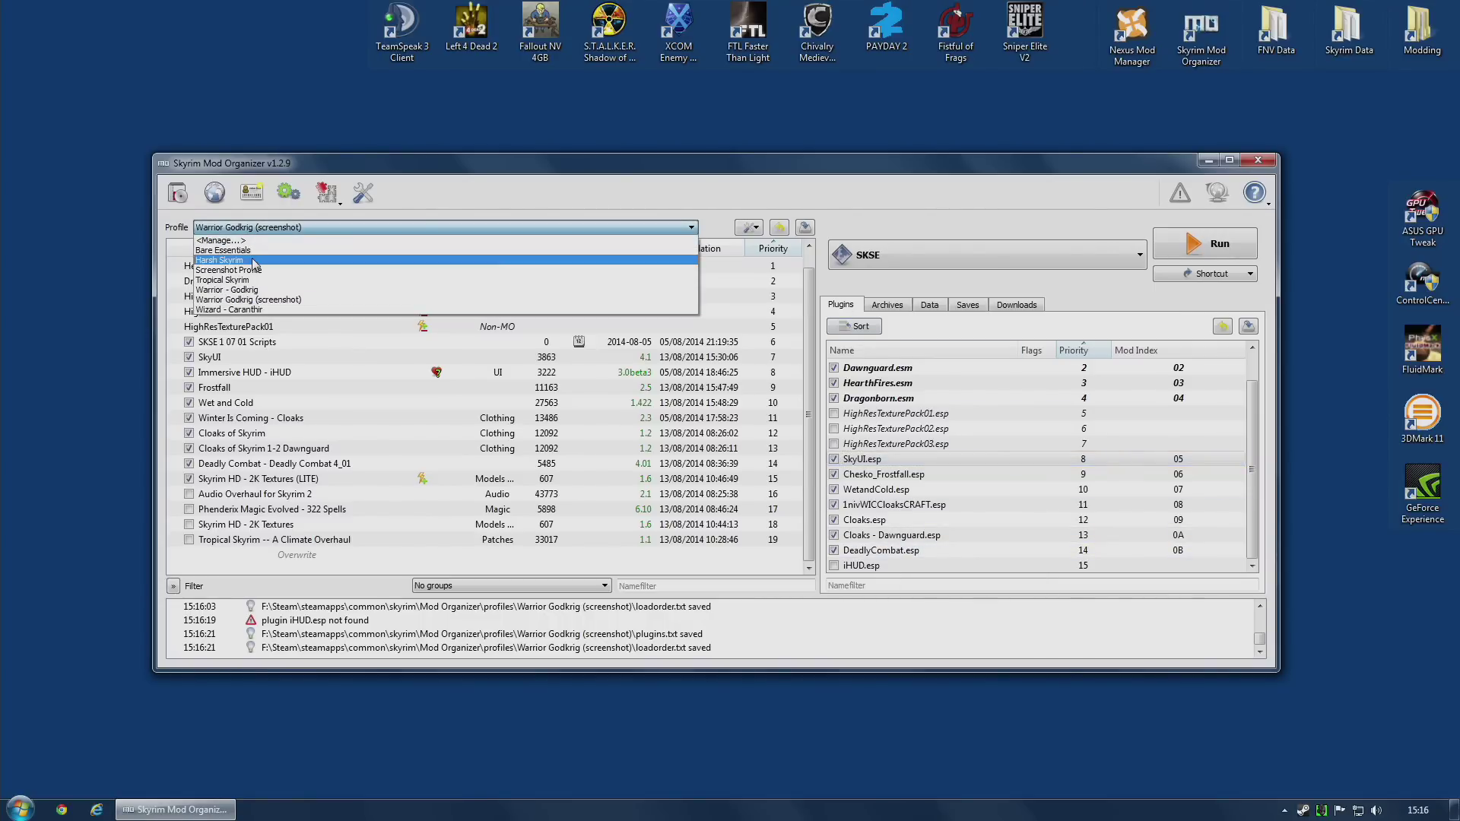
{"action": "left_click", "coordinate": [318, 269]}
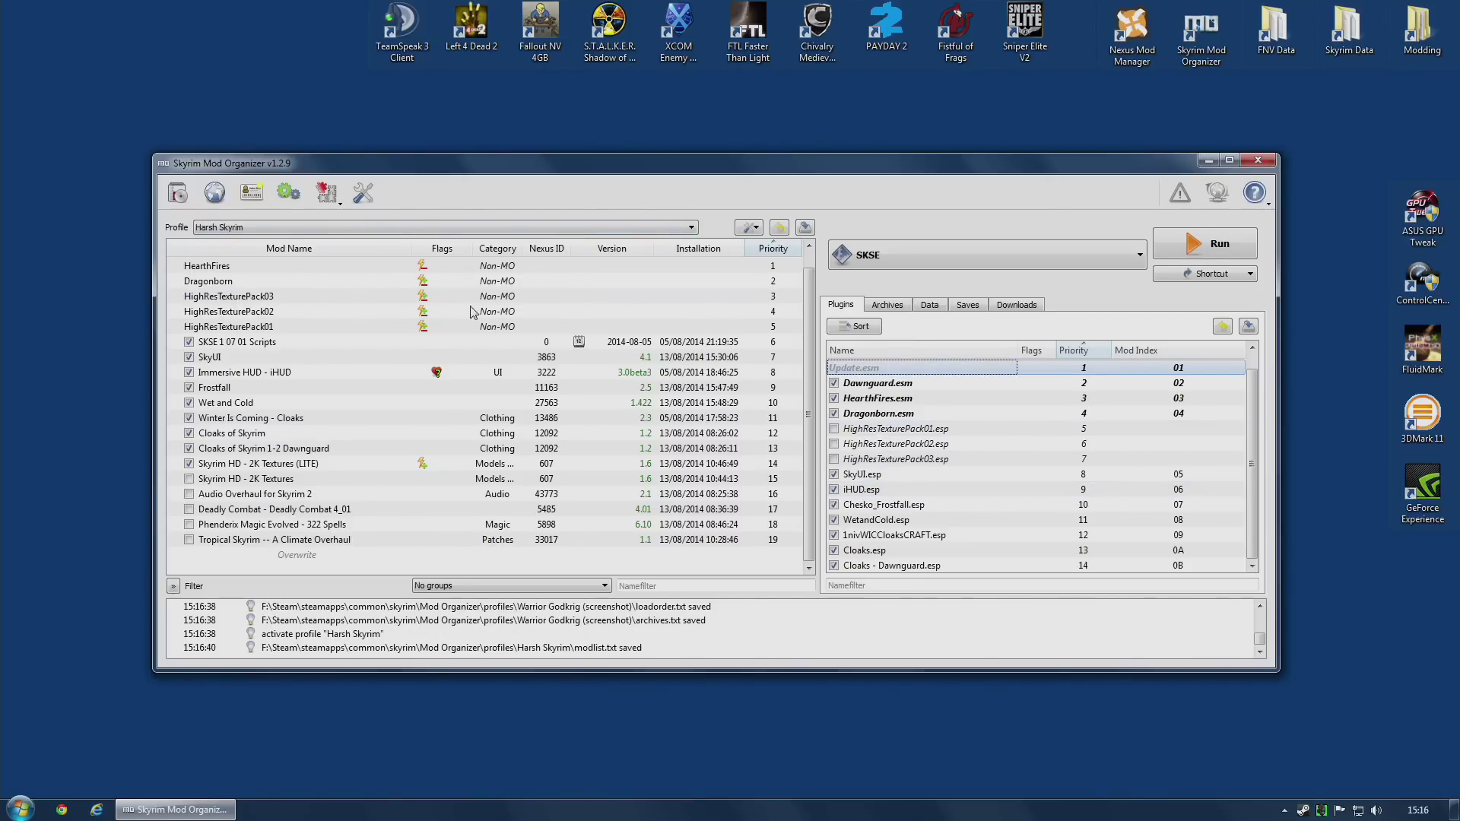
{"action": "left_click", "coordinate": [272, 229]}
{"action": "left_click", "coordinate": [318, 281]}
{"action": "left_click", "coordinate": [932, 474]}
Switch to the Warrior Godkrig (screenshot) profile, enable iHUD.esp and move it up to directly after SkyUI.esp
{"action": "left_click", "coordinate": [272, 226]}
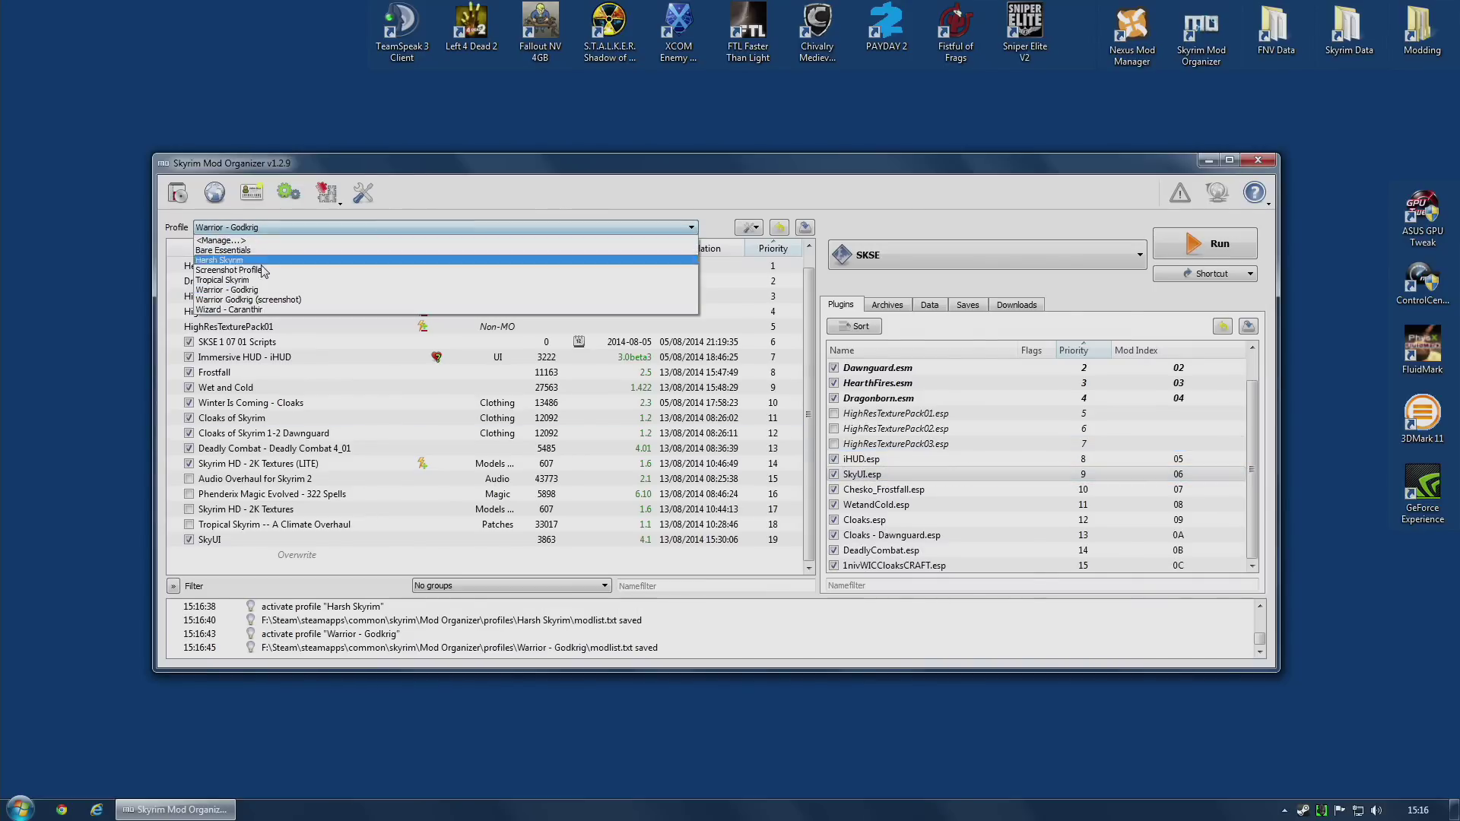
{"action": "left_click", "coordinate": [305, 296]}
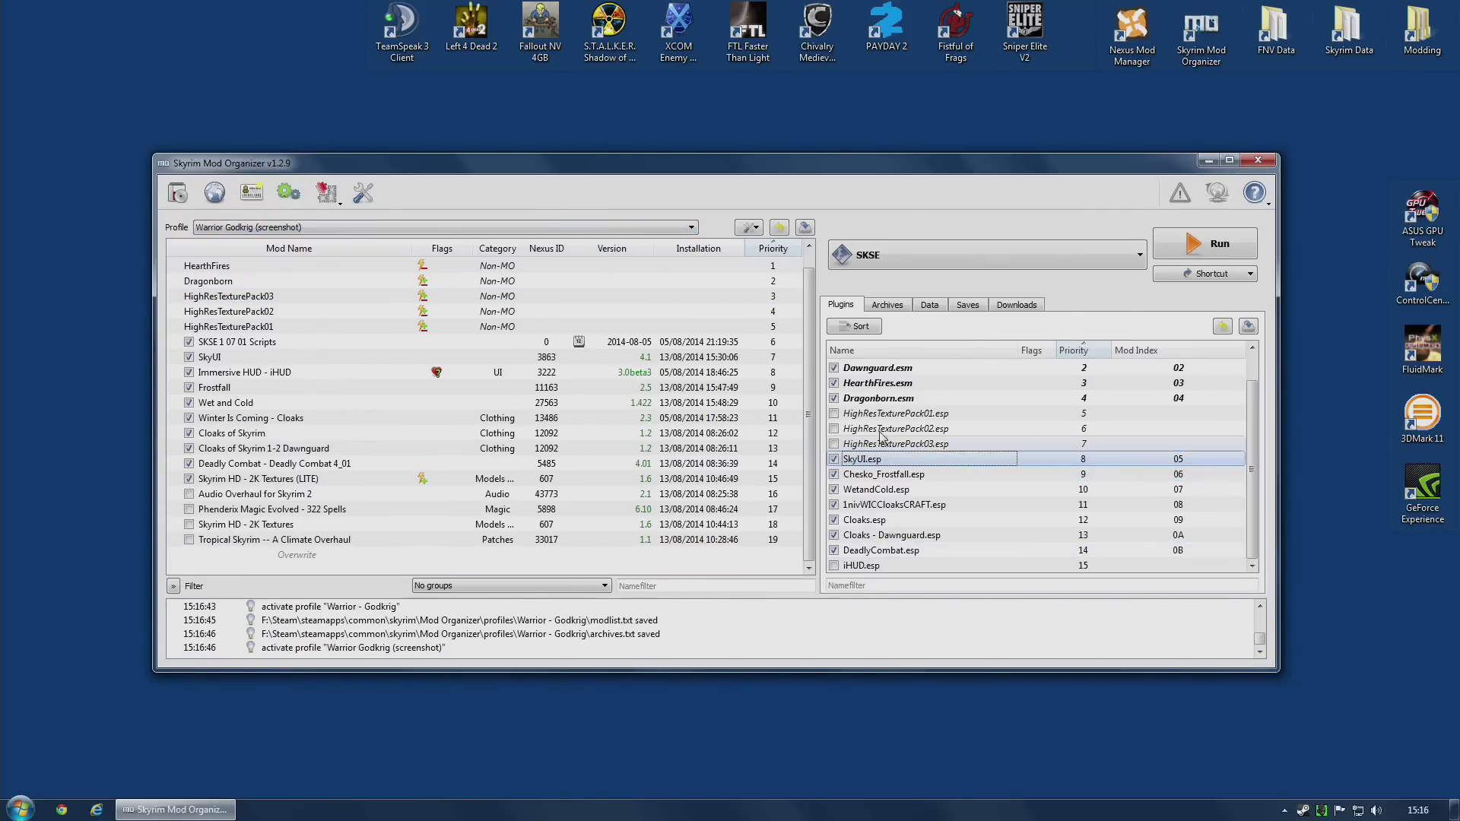
{"action": "left_click", "coordinate": [834, 565]}
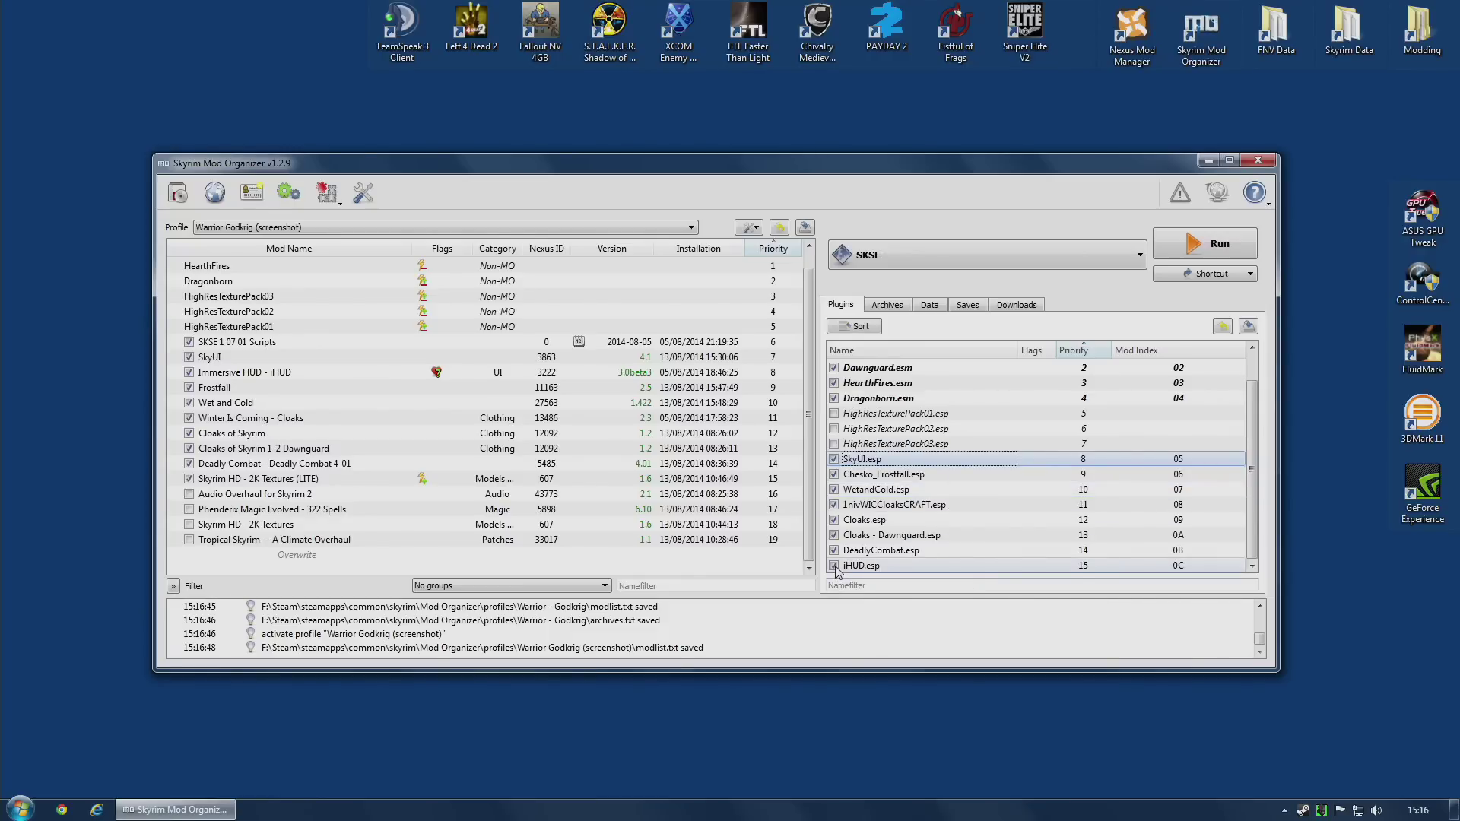
{"action": "left_click_drag", "start_coordinate": [860, 573], "coordinate": [859, 472]}
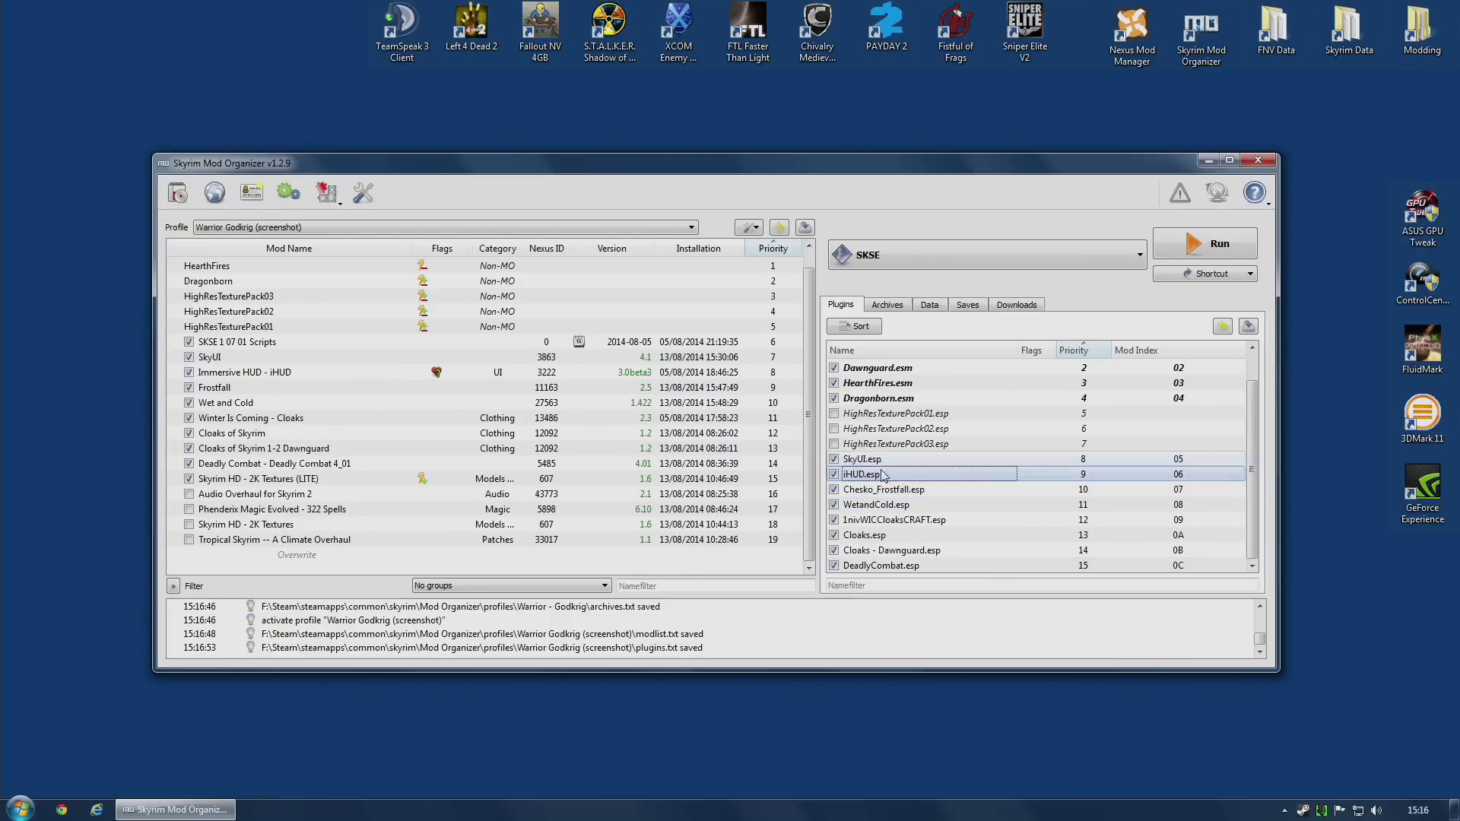
Hide iHUD.esp in the data files, and check the plugin list of the Bare Essentials profile
{"action": "left_click", "coordinate": [929, 304]}
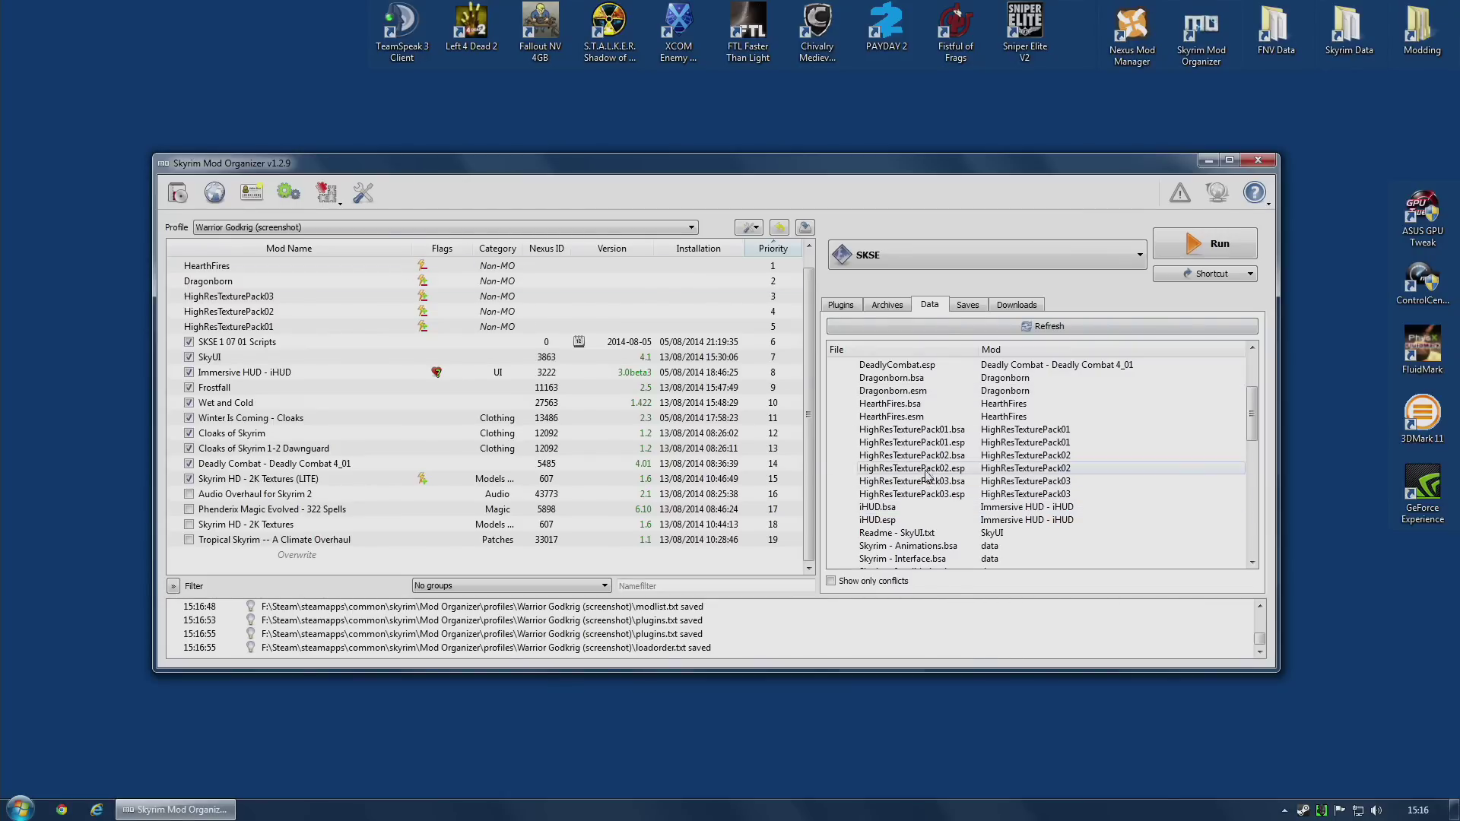
{"action": "right_click", "coordinate": [877, 524]}
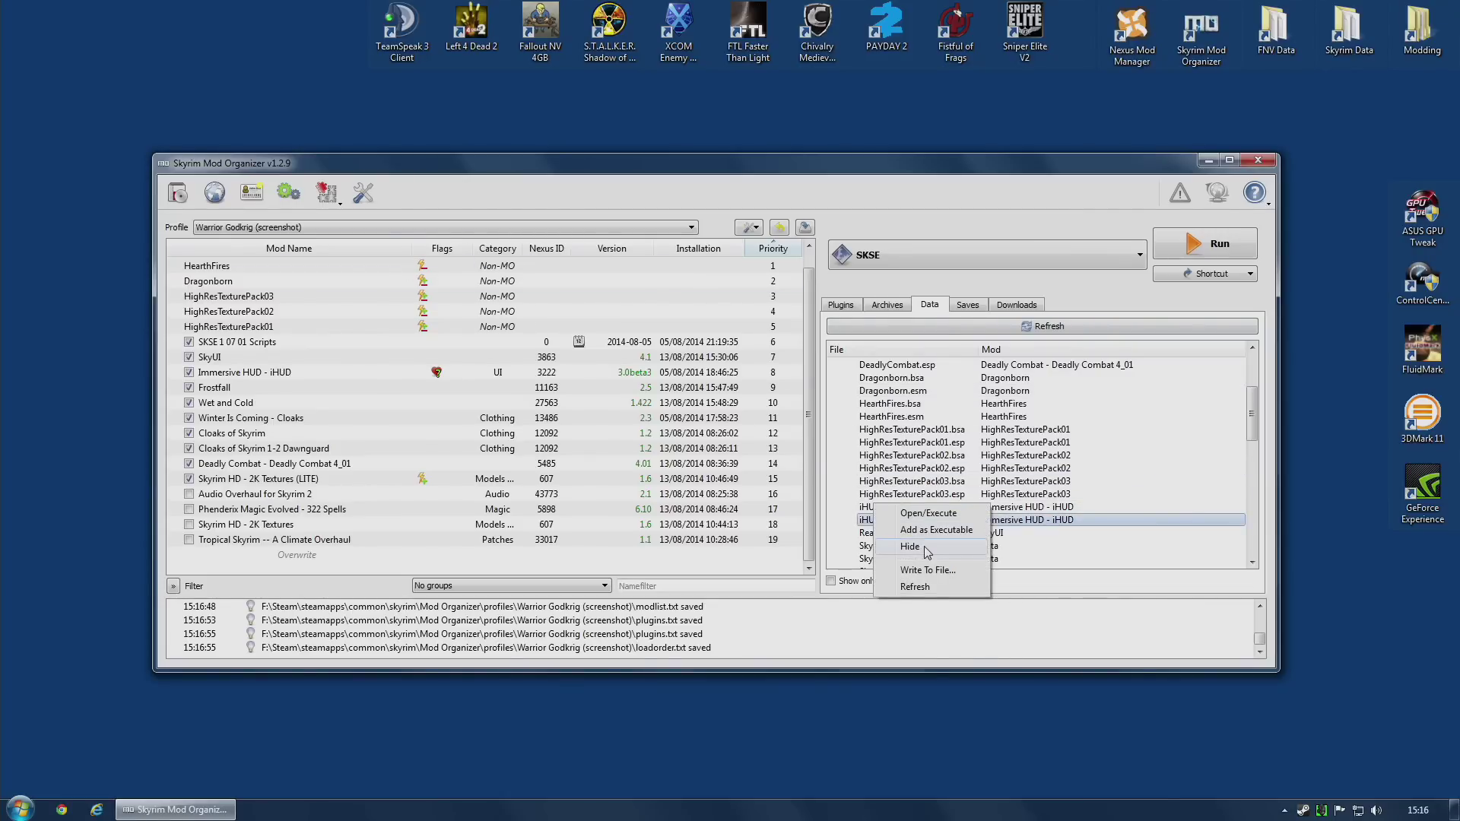
{"action": "left_click", "coordinate": [913, 553]}
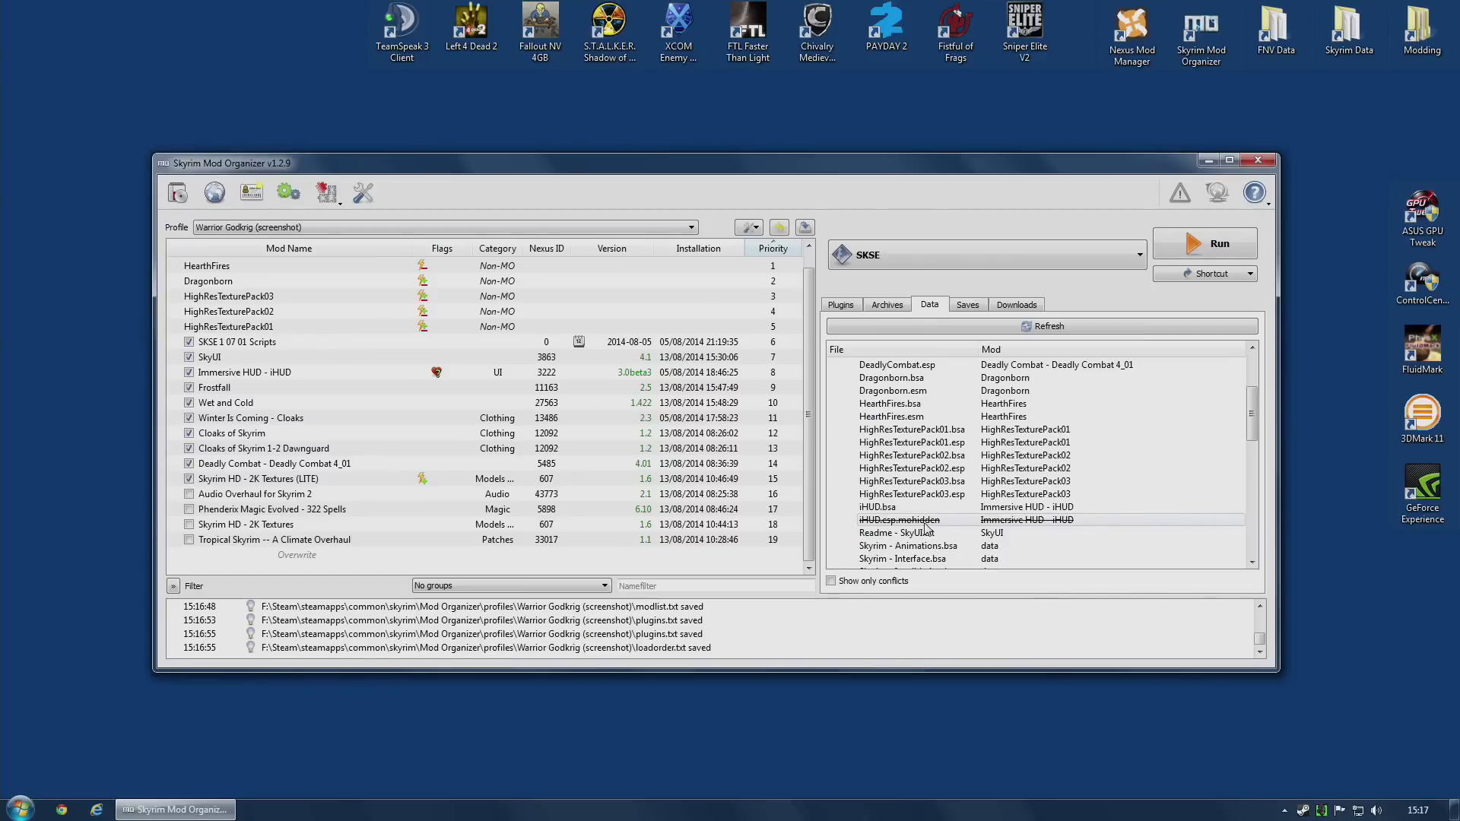
{"action": "left_click", "coordinate": [243, 227]}
{"action": "left_click", "coordinate": [240, 256]}
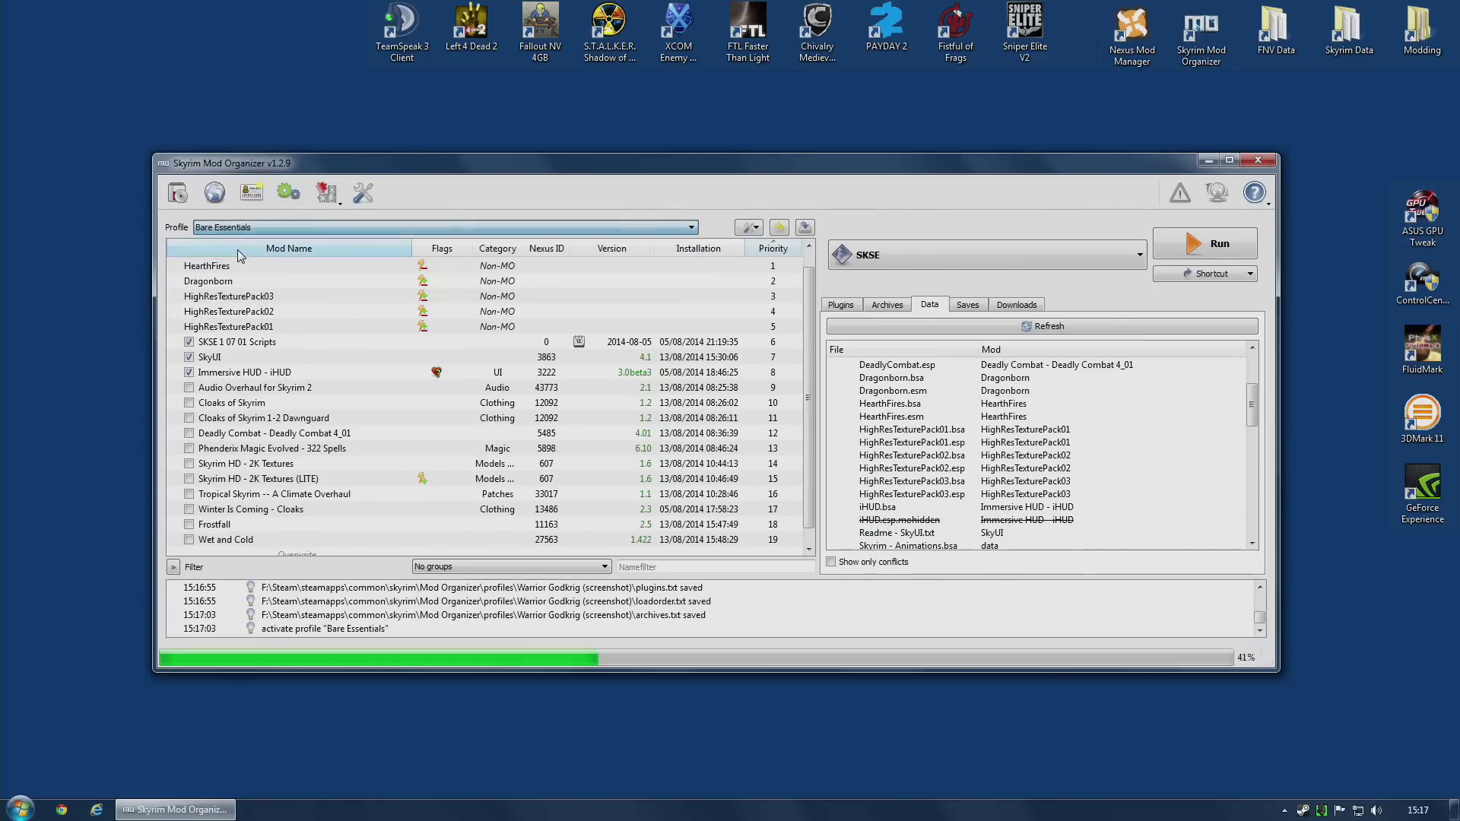
{"action": "left_click", "coordinate": [843, 305]}
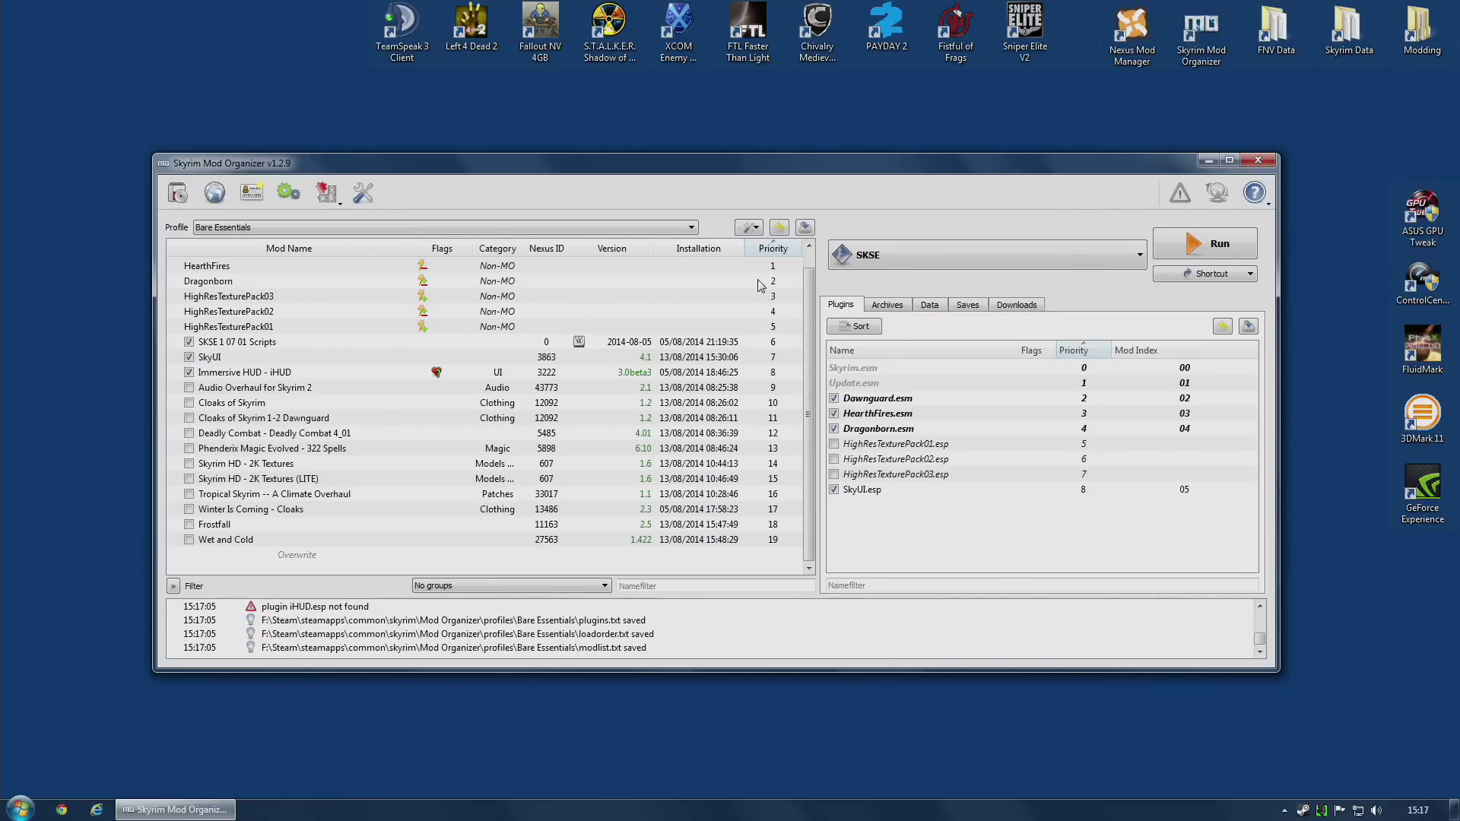
Return to the Warrior Godkrig (screenshot) profile and un-hide iHUD.esp in its data files
{"action": "left_click", "coordinate": [304, 227]}
{"action": "left_click", "coordinate": [243, 287]}
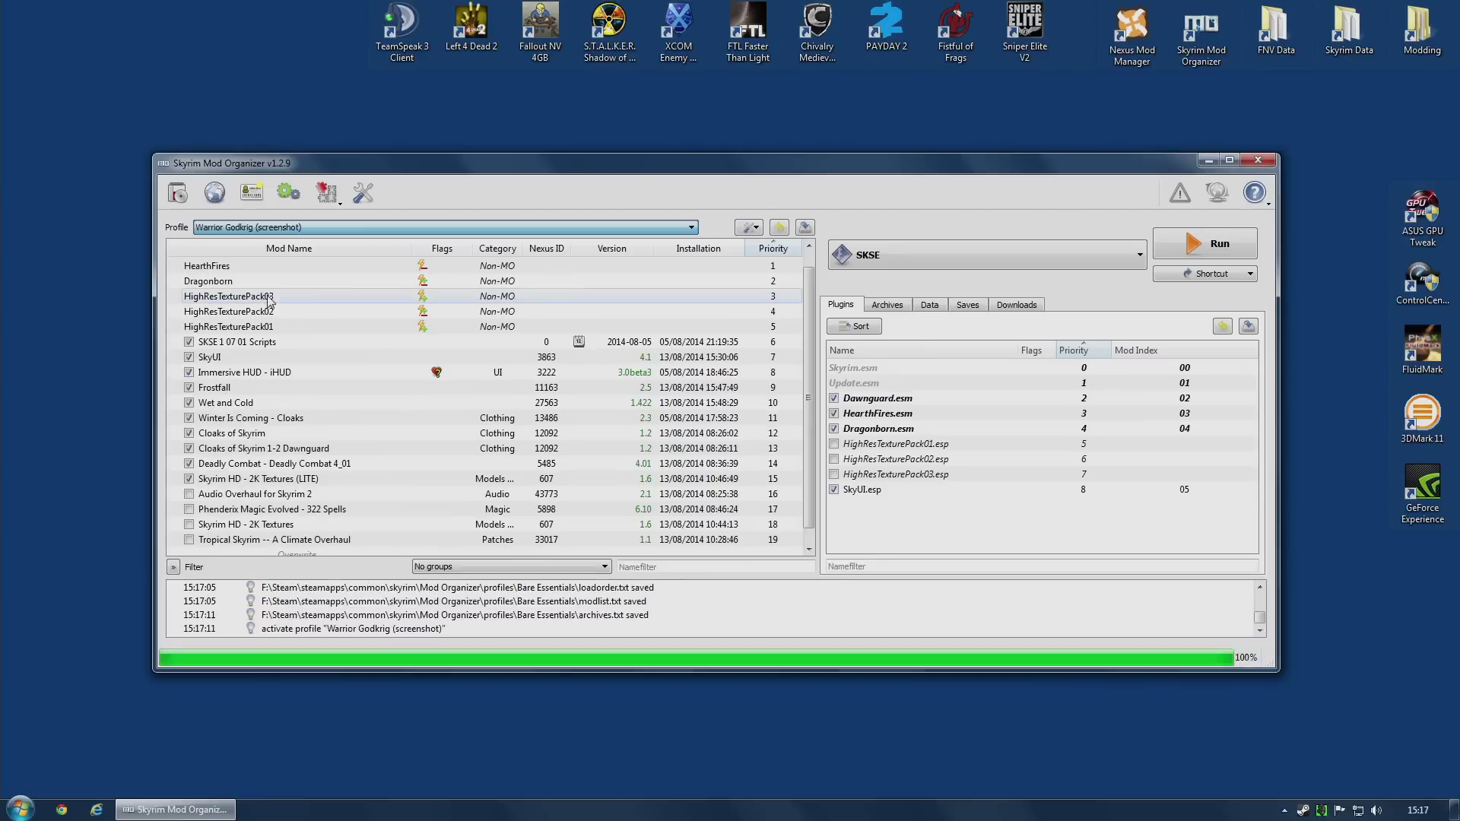
{"action": "left_click", "coordinate": [930, 305]}
{"action": "left_click", "coordinate": [884, 520]}
{"action": "right_click", "coordinate": [884, 520]}
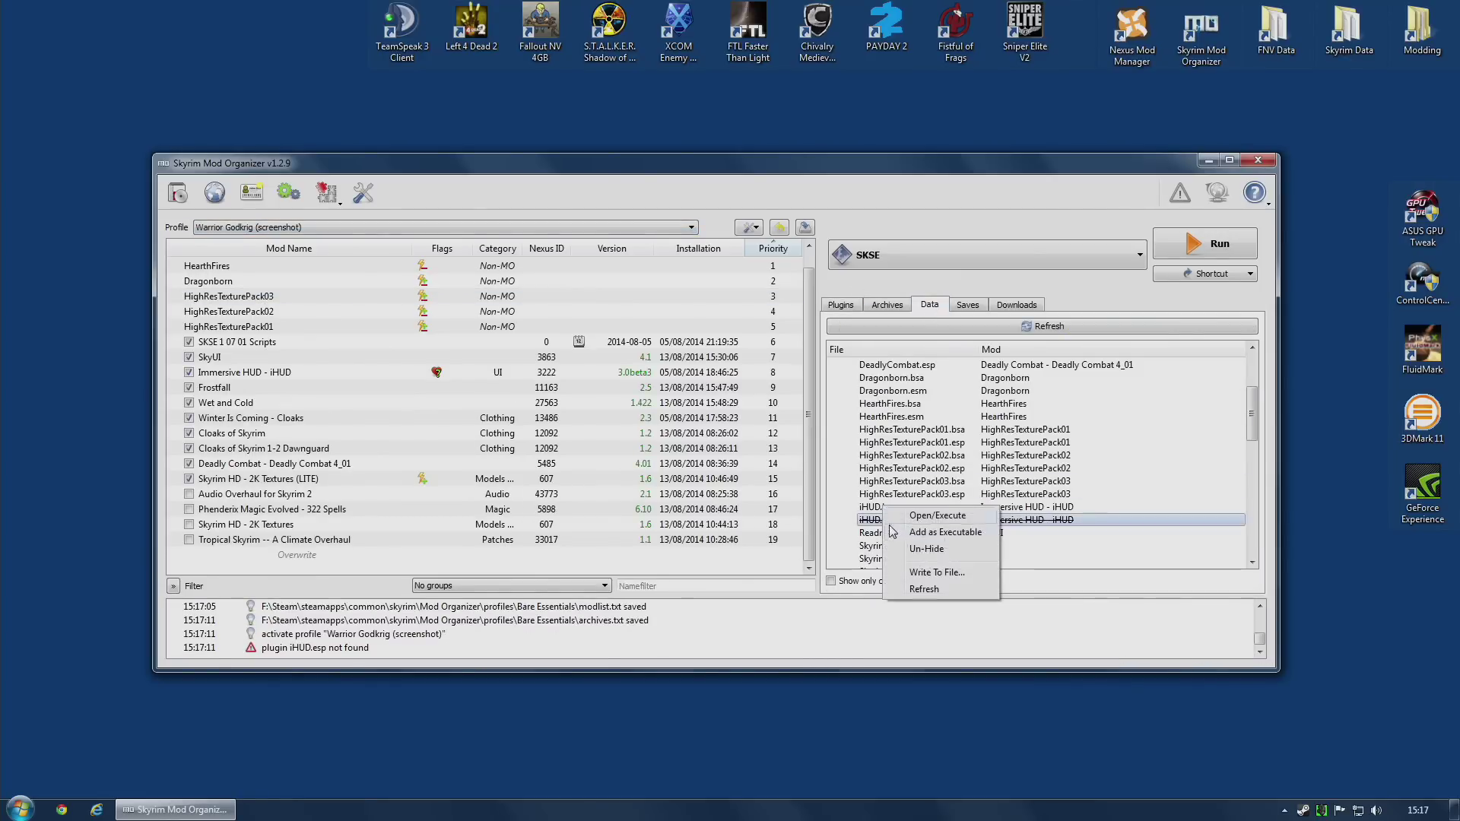
{"action": "left_click", "coordinate": [928, 549]}
Enable iHUD.esp in the plugin load order and move it from the end to directly after SkyUI.esp
{"action": "left_click", "coordinate": [842, 305]}
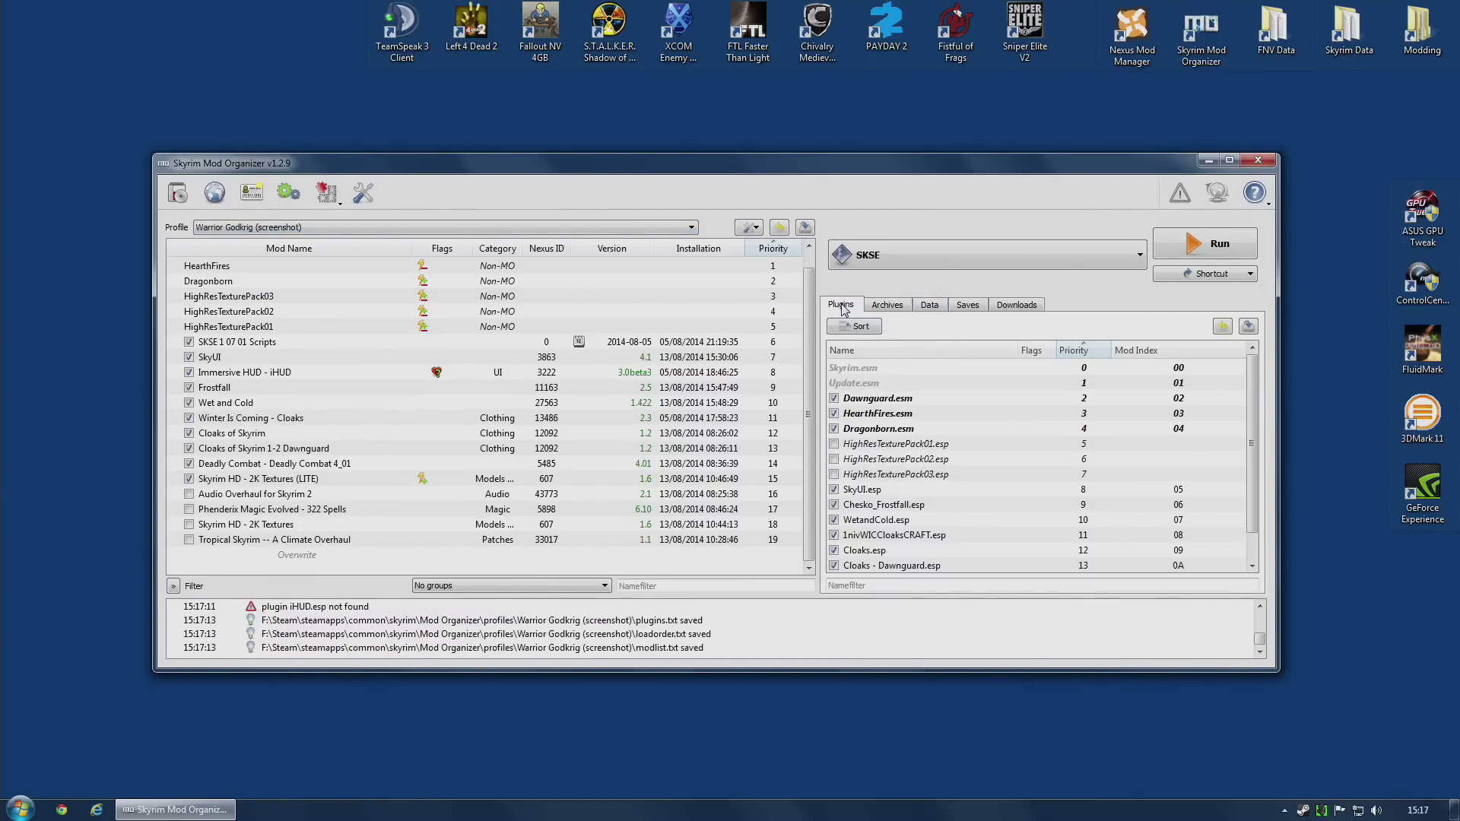
{"action": "scroll", "coordinate": [848, 567], "scroll_direction": "down", "scroll_amount": 1}
{"action": "left_click_drag", "start_coordinate": [867, 567], "coordinate": [867, 473]}
Switch to the Bare Essentials profile and enable the iHUD.esp plugin
{"action": "left_click", "coordinate": [225, 228]}
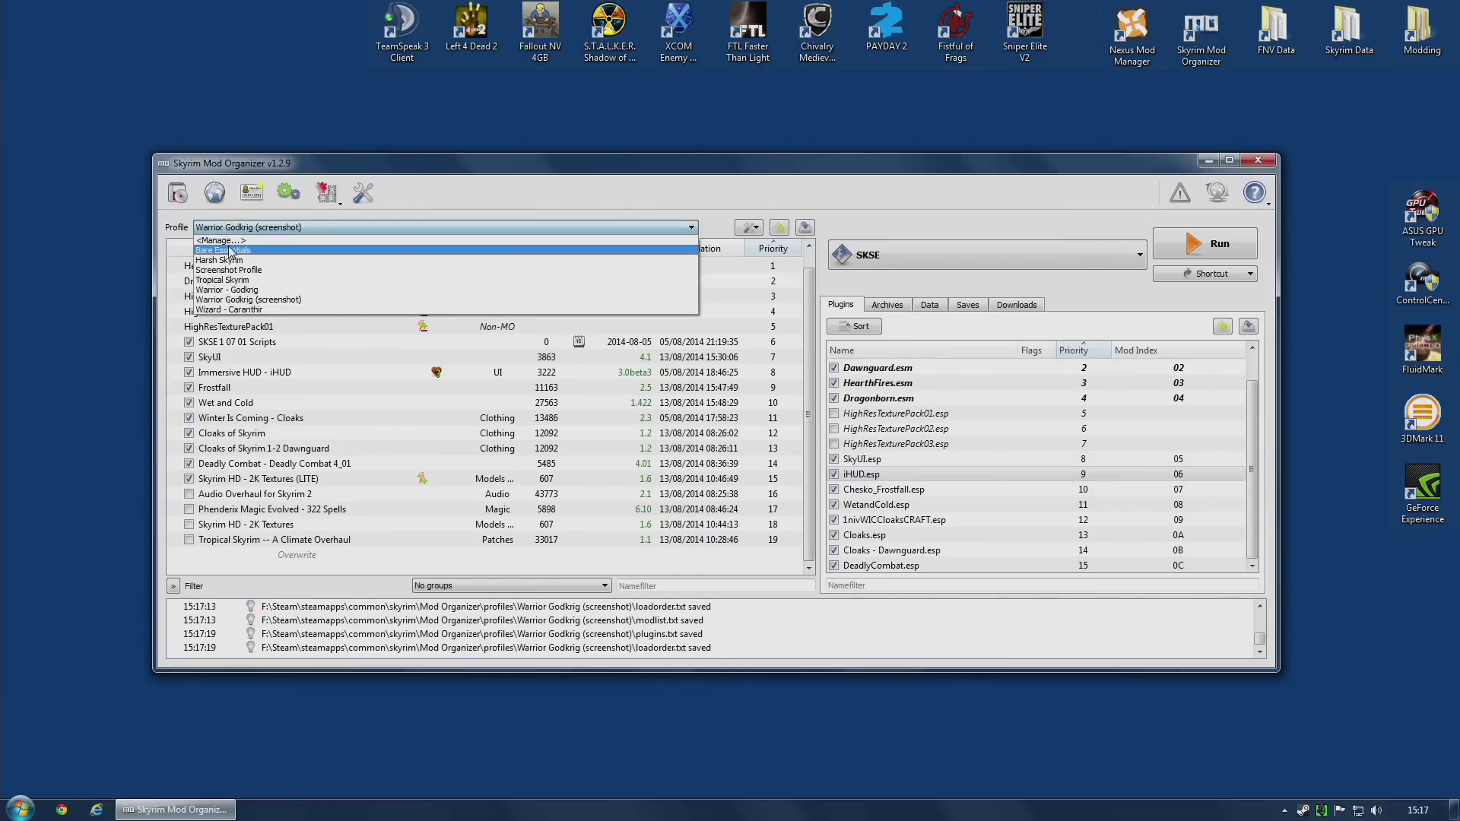
{"action": "left_click", "coordinate": [230, 251]}
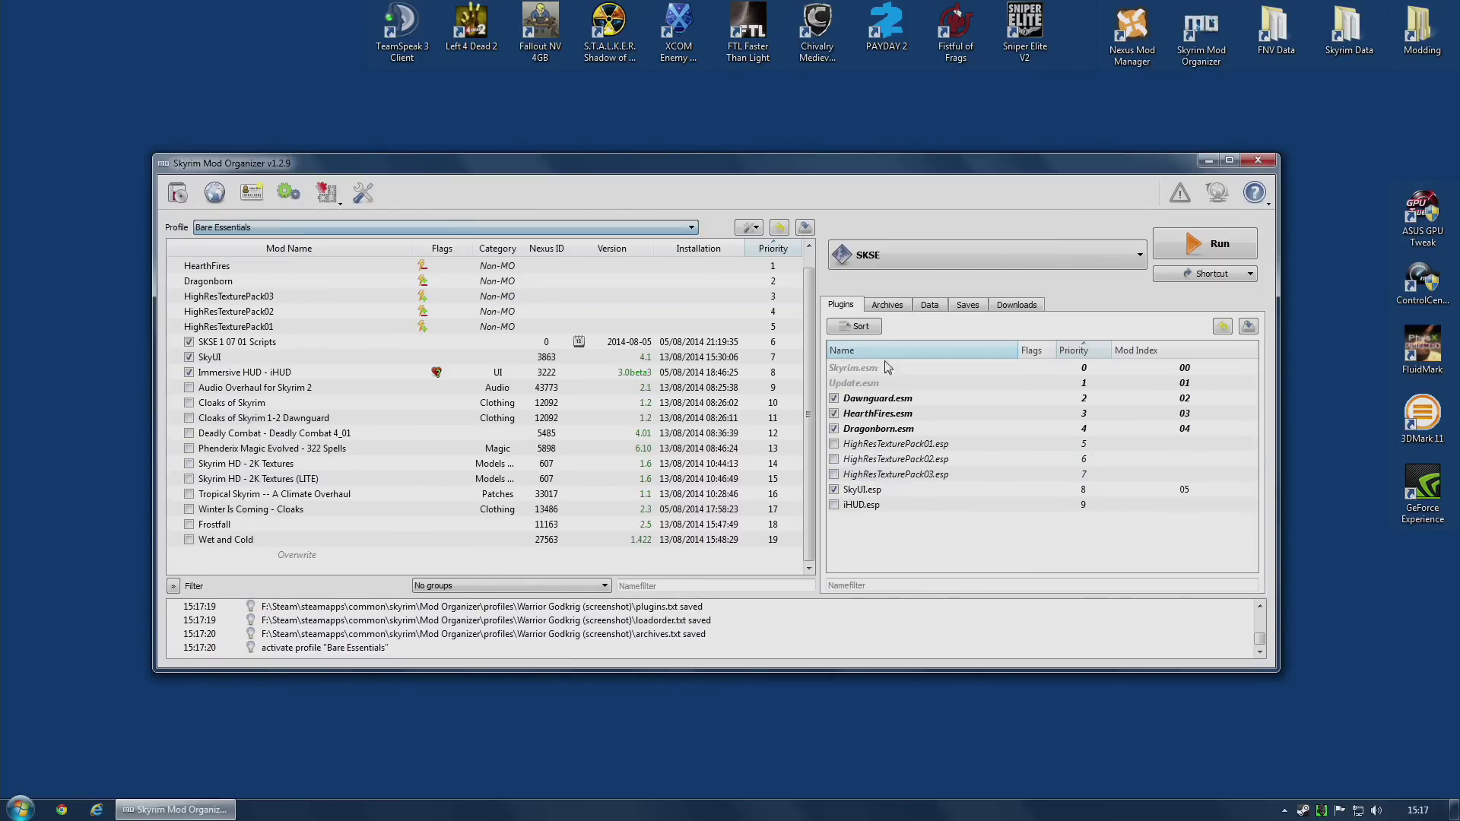
{"action": "left_click", "coordinate": [835, 505]}
{"action": "left_click_drag", "start_coordinate": [860, 505], "coordinate": [906, 515]}
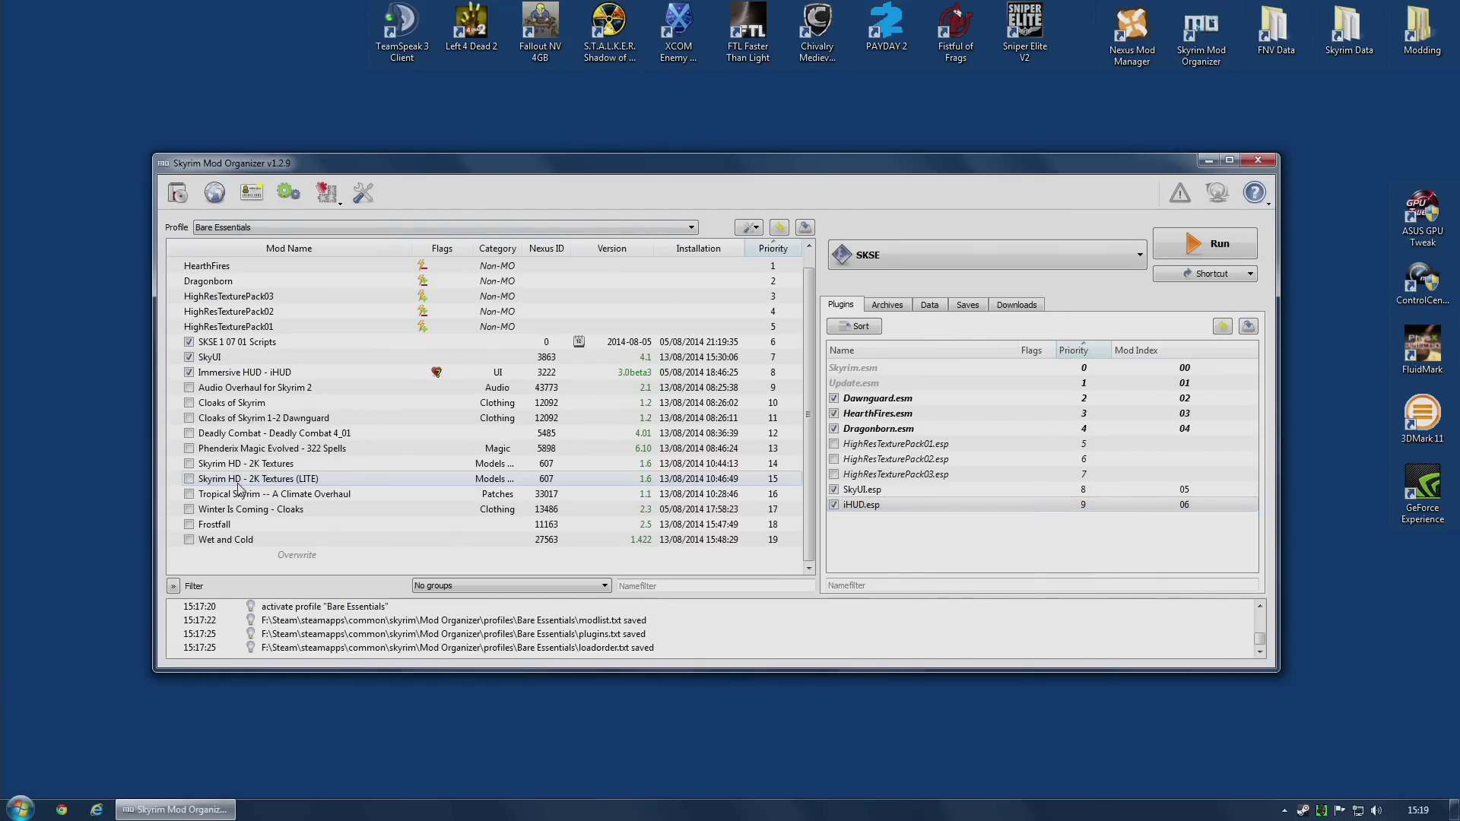
{"action": "right_click", "coordinate": [253, 479]}
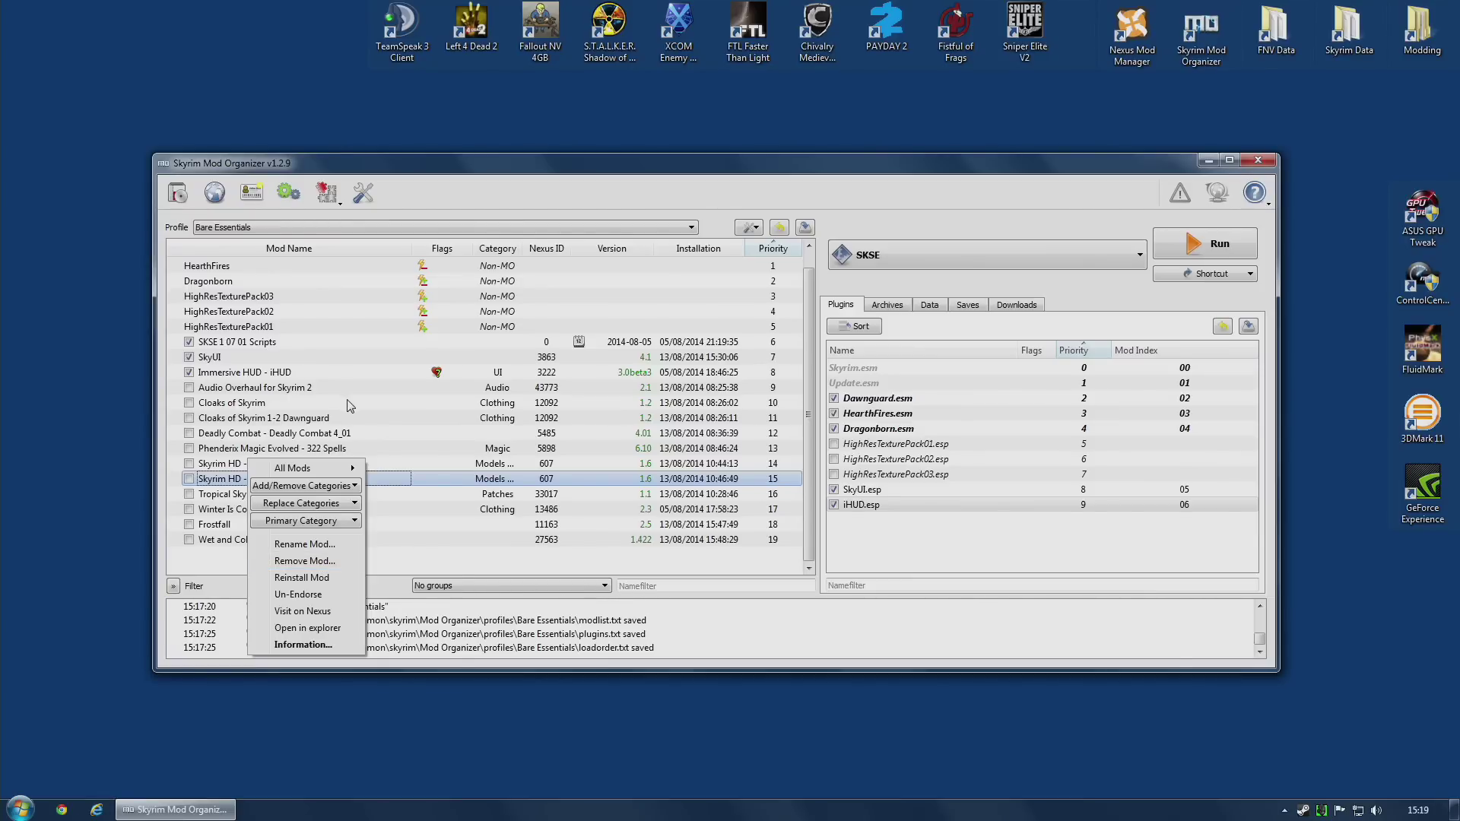
{"action": "left_click", "coordinate": [222, 471]}
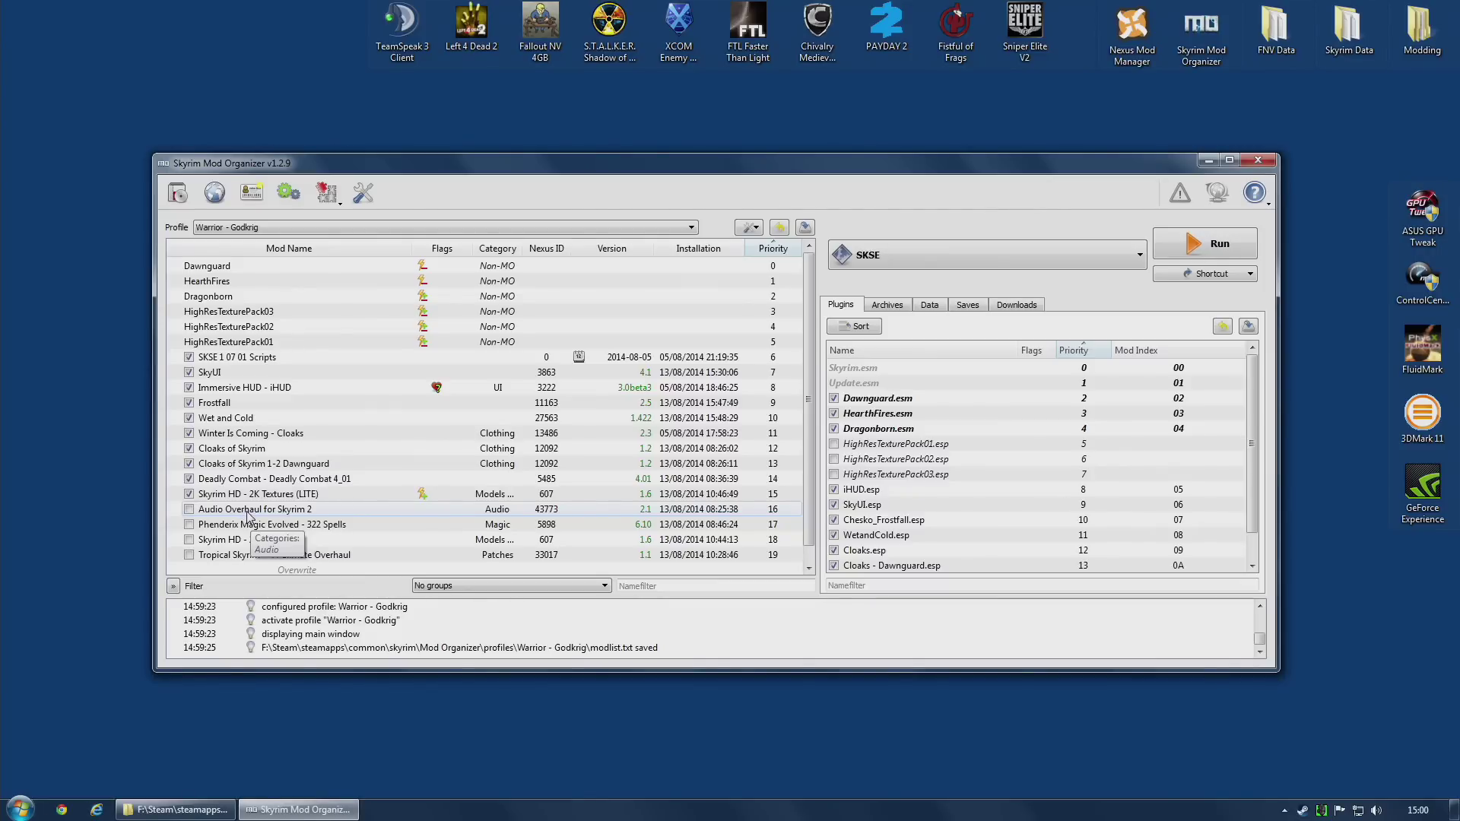
Switch to the Skyrim folder in Windows Explorer and open the mods folder inside Mod Organizer
{"action": "left_click", "coordinate": [177, 809]}
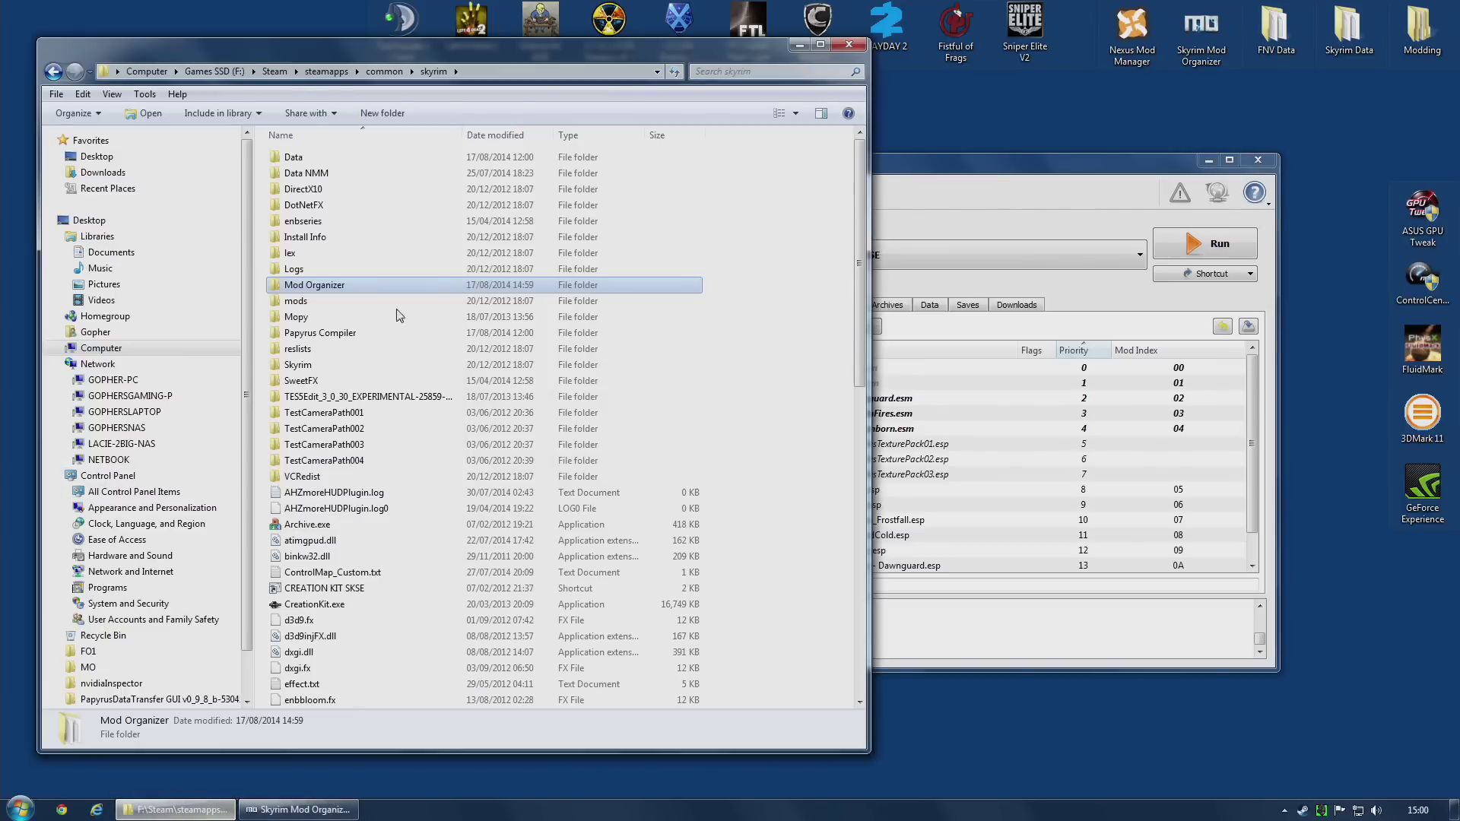
{"action": "double_click", "coordinate": [330, 286]}
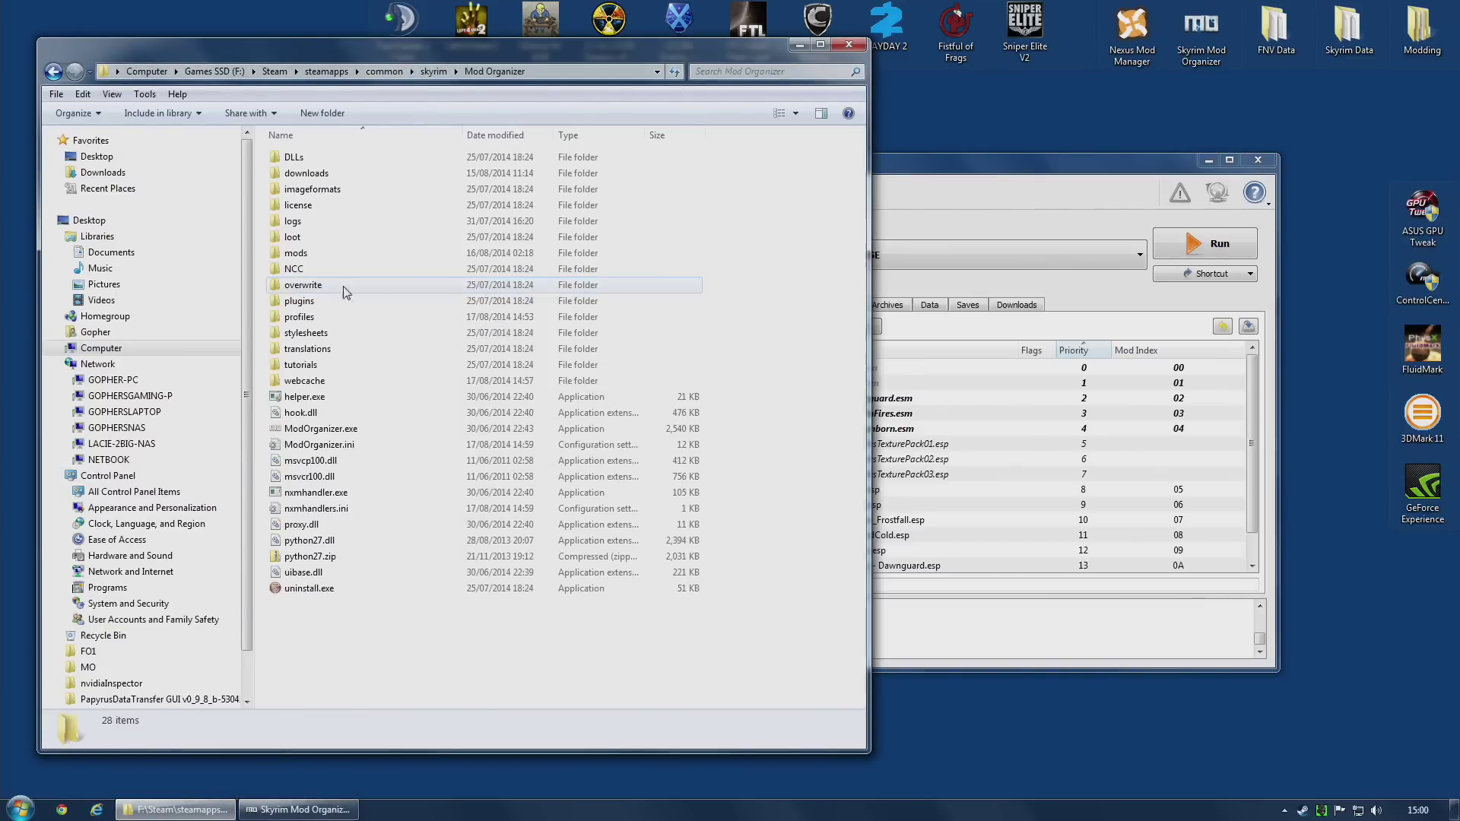
{"action": "double_click", "coordinate": [297, 254]}
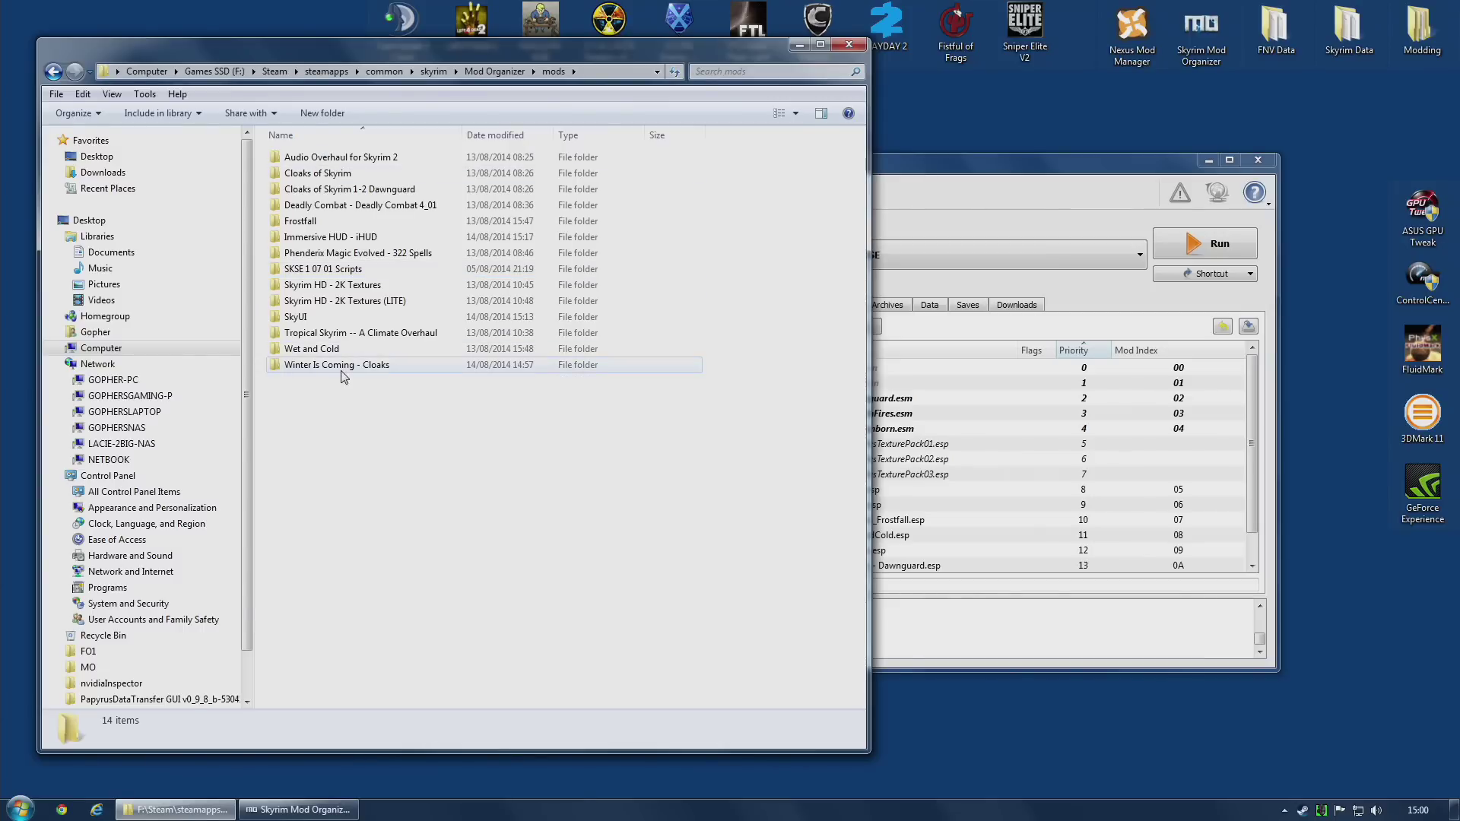
Switch back to Mod Organizer and remove the Audio Overhaul for Skyrim 2 mod, confirming the removal
{"action": "left_click", "coordinate": [916, 207]}
{"action": "right_click", "coordinate": [245, 508]}
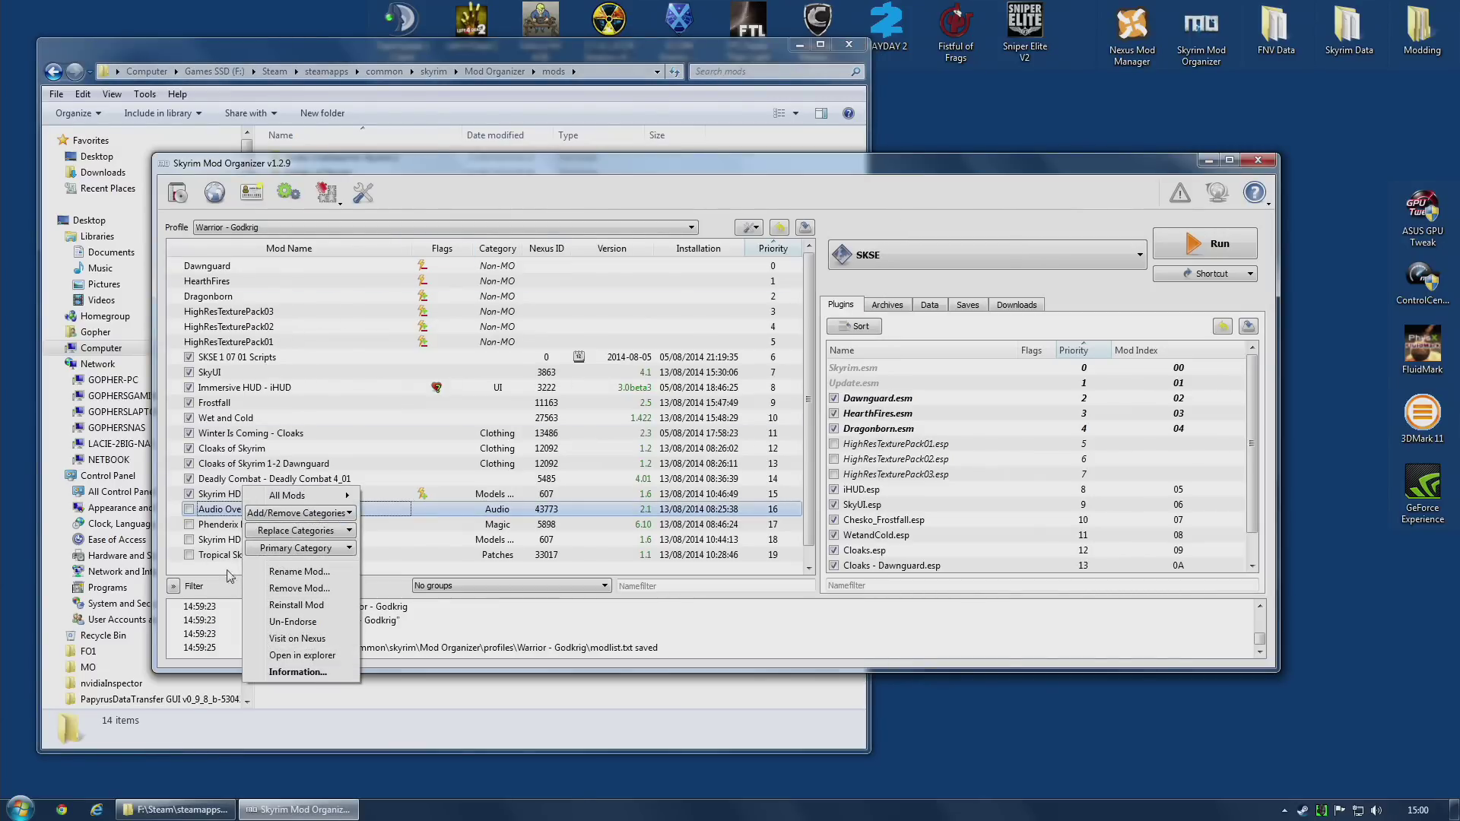
{"action": "left_click", "coordinate": [312, 592]}
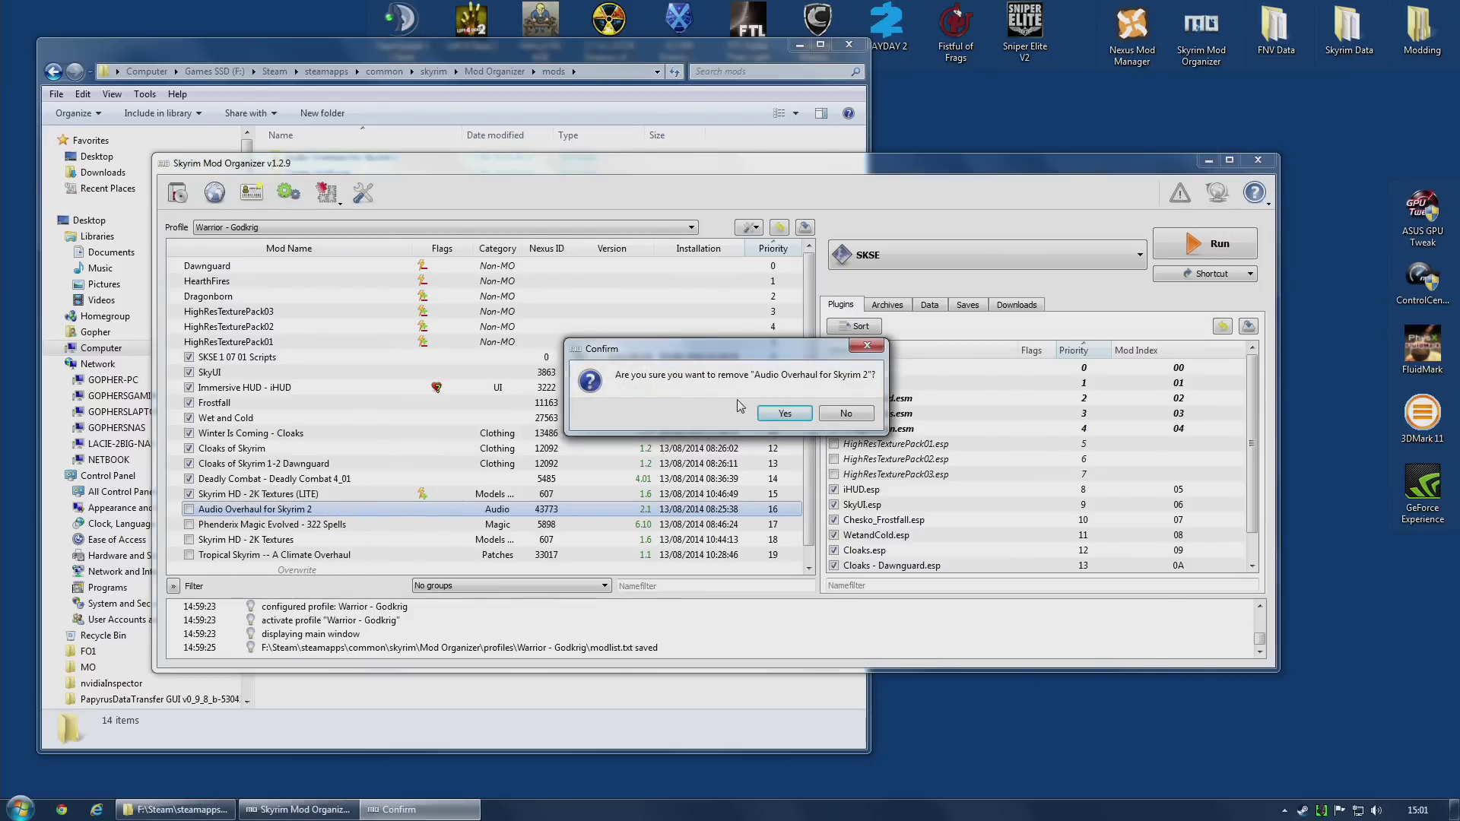
{"action": "left_click", "coordinate": [785, 418]}
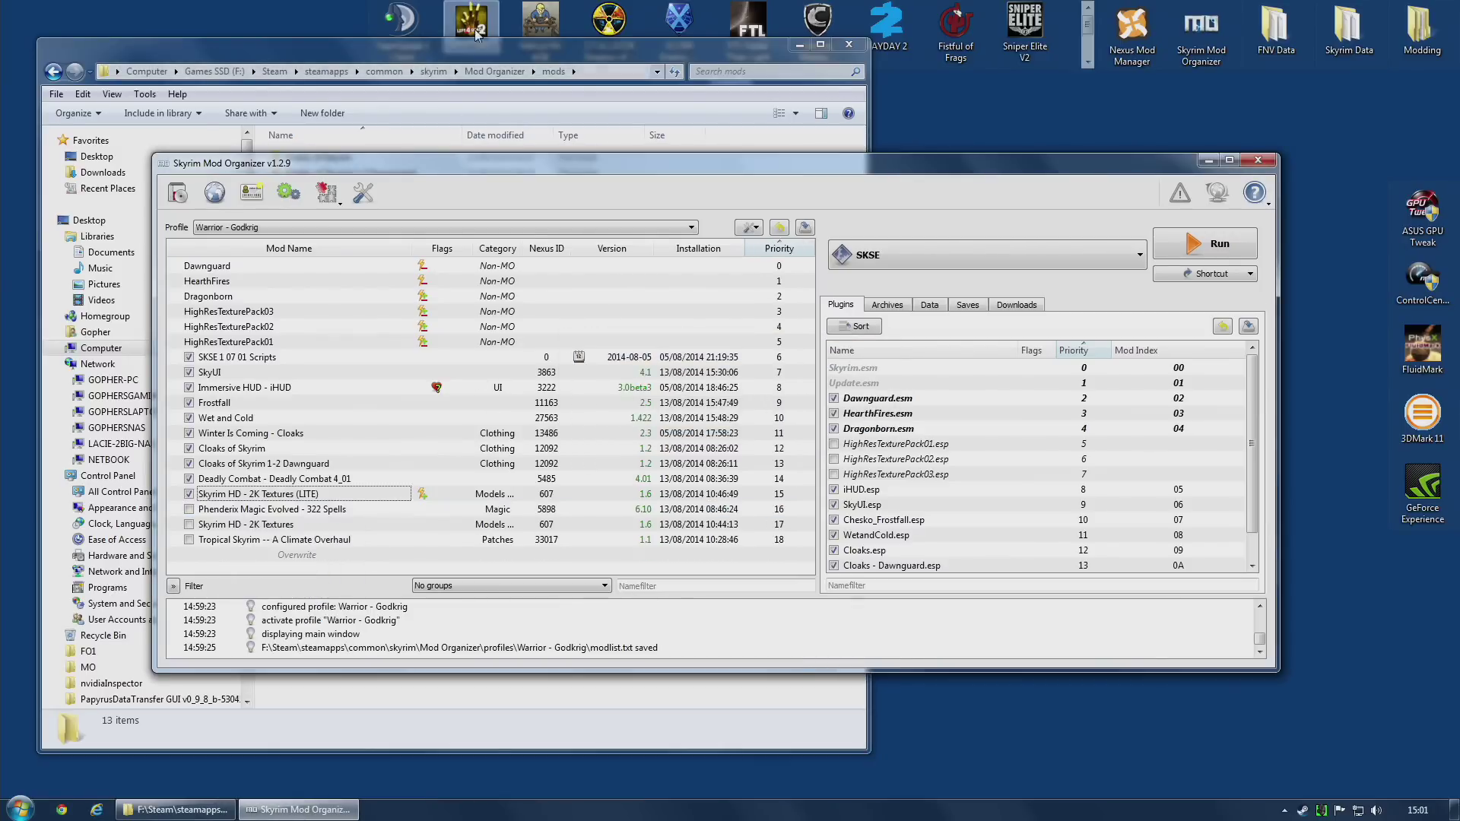
Check the mods folder for the removed mod, and restore the Audio Overhaul for Skyrim 2 folder from the Recycle Bin
{"action": "left_click", "coordinate": [502, 143]}
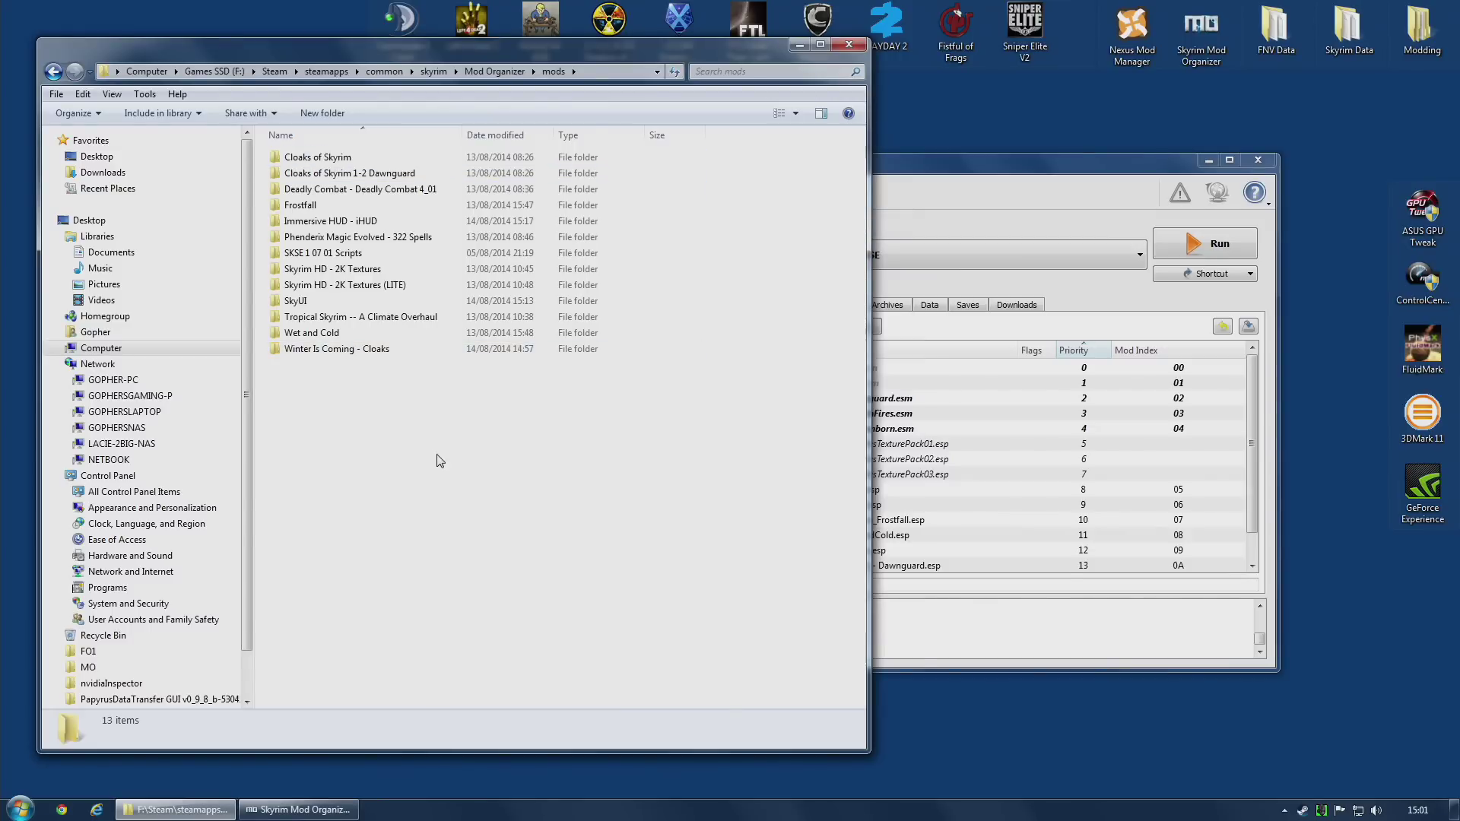
{"action": "left_click_drag", "start_coordinate": [571, 54], "coordinate": [634, 56]}
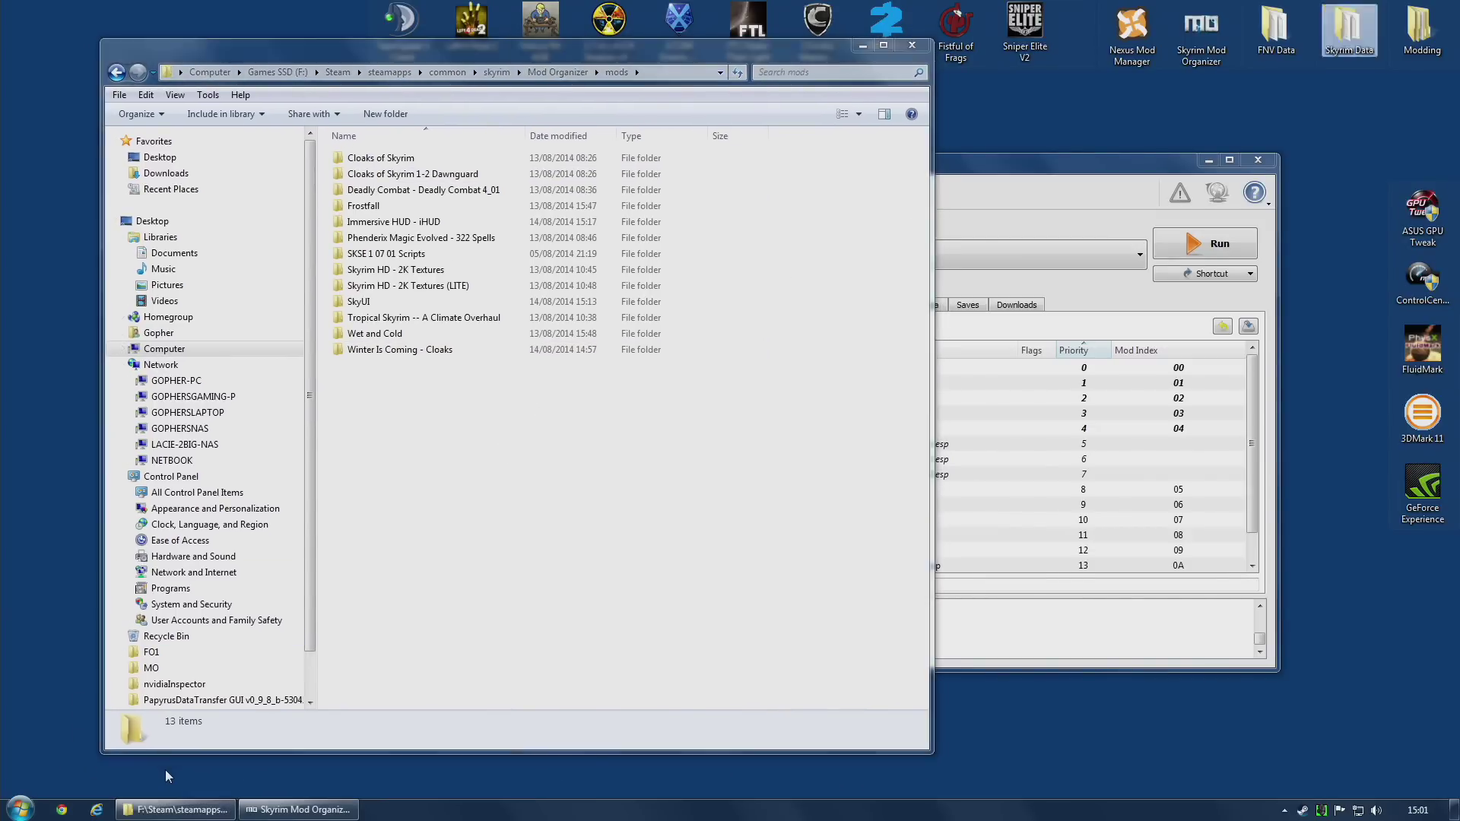
{"action": "double_click", "coordinate": [30, 753]}
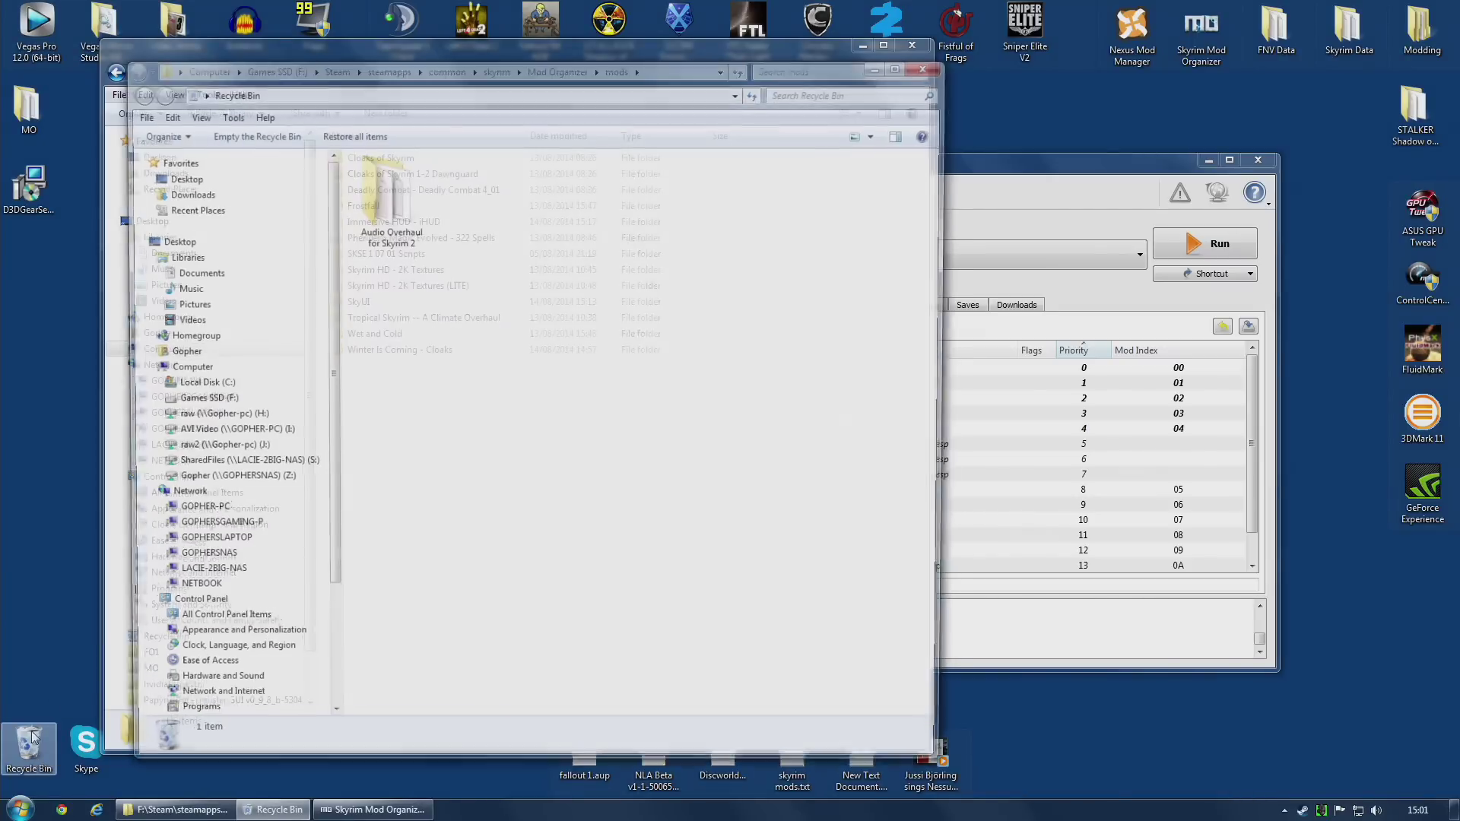
{"action": "right_click", "coordinate": [380, 195]}
{"action": "left_click", "coordinate": [403, 204]}
{"action": "left_click", "coordinate": [931, 64]}
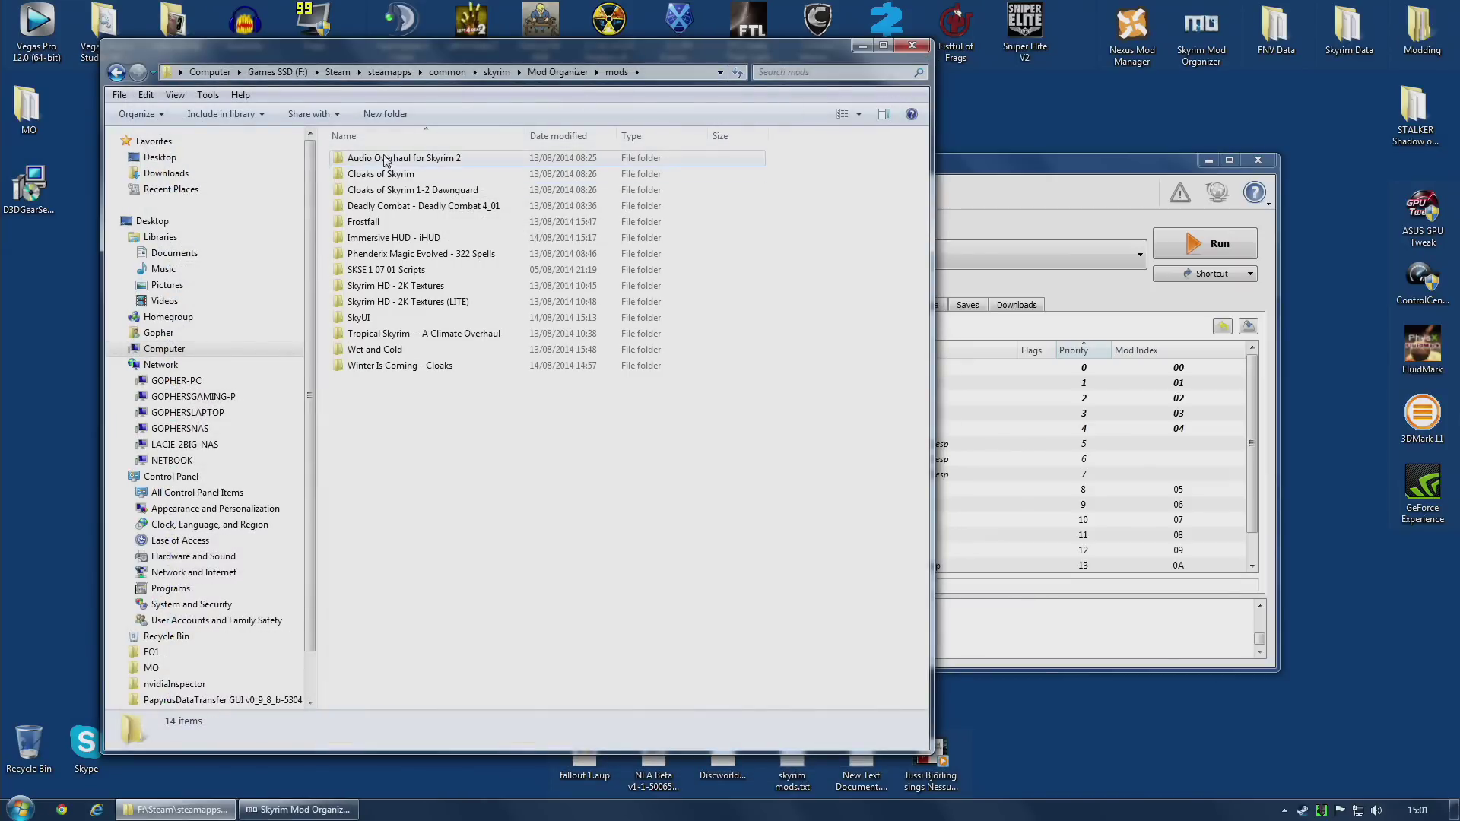
Refresh the mod list in Mod Organizer and move Audio Overhaul for Skyrim 2 up to just before Phenderix Magic Evolved - 322 Spells
{"action": "left_click", "coordinate": [938, 178]}
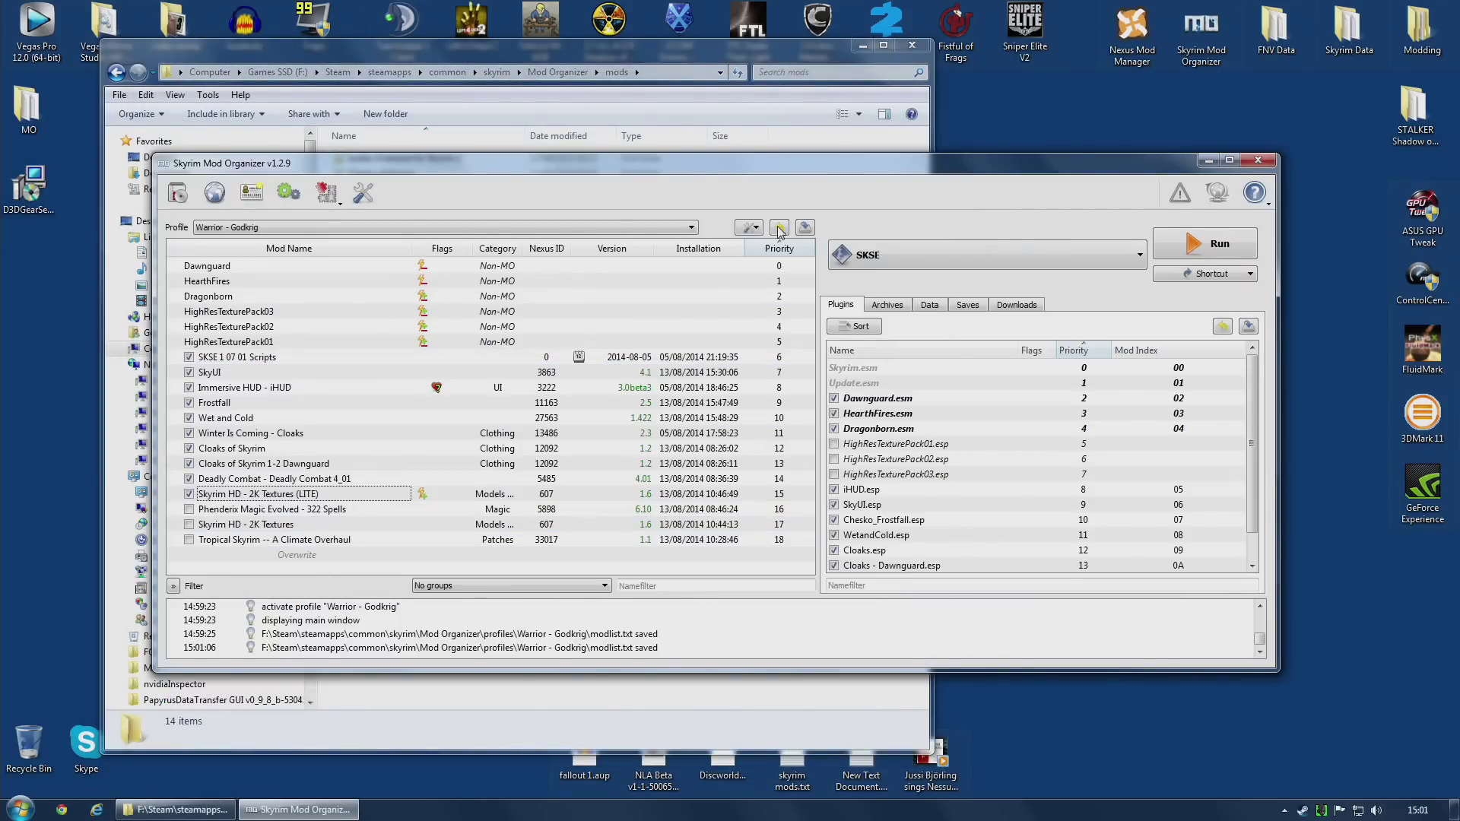
{"action": "left_click", "coordinate": [755, 229]}
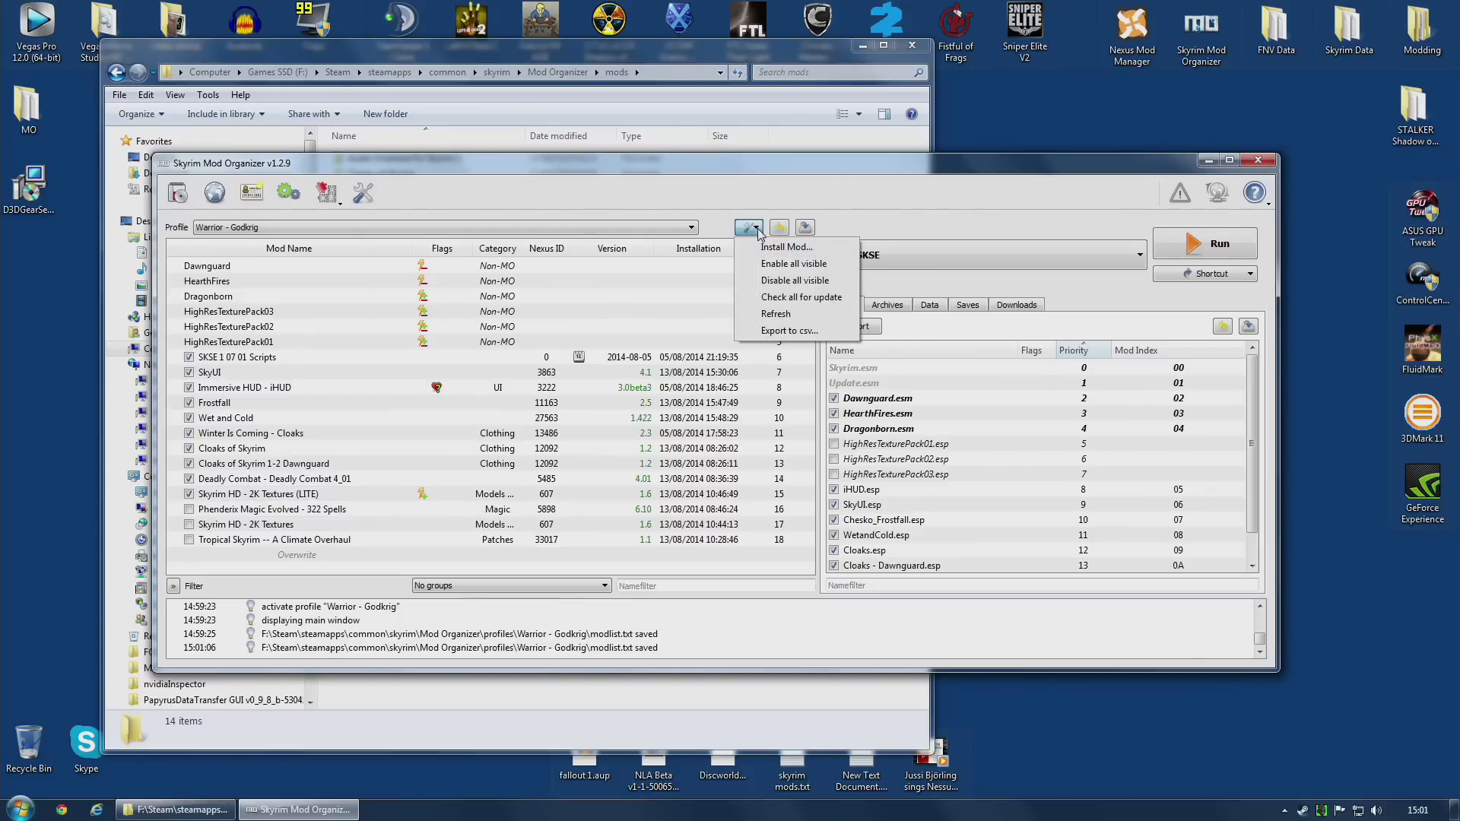
{"action": "left_click", "coordinate": [777, 313]}
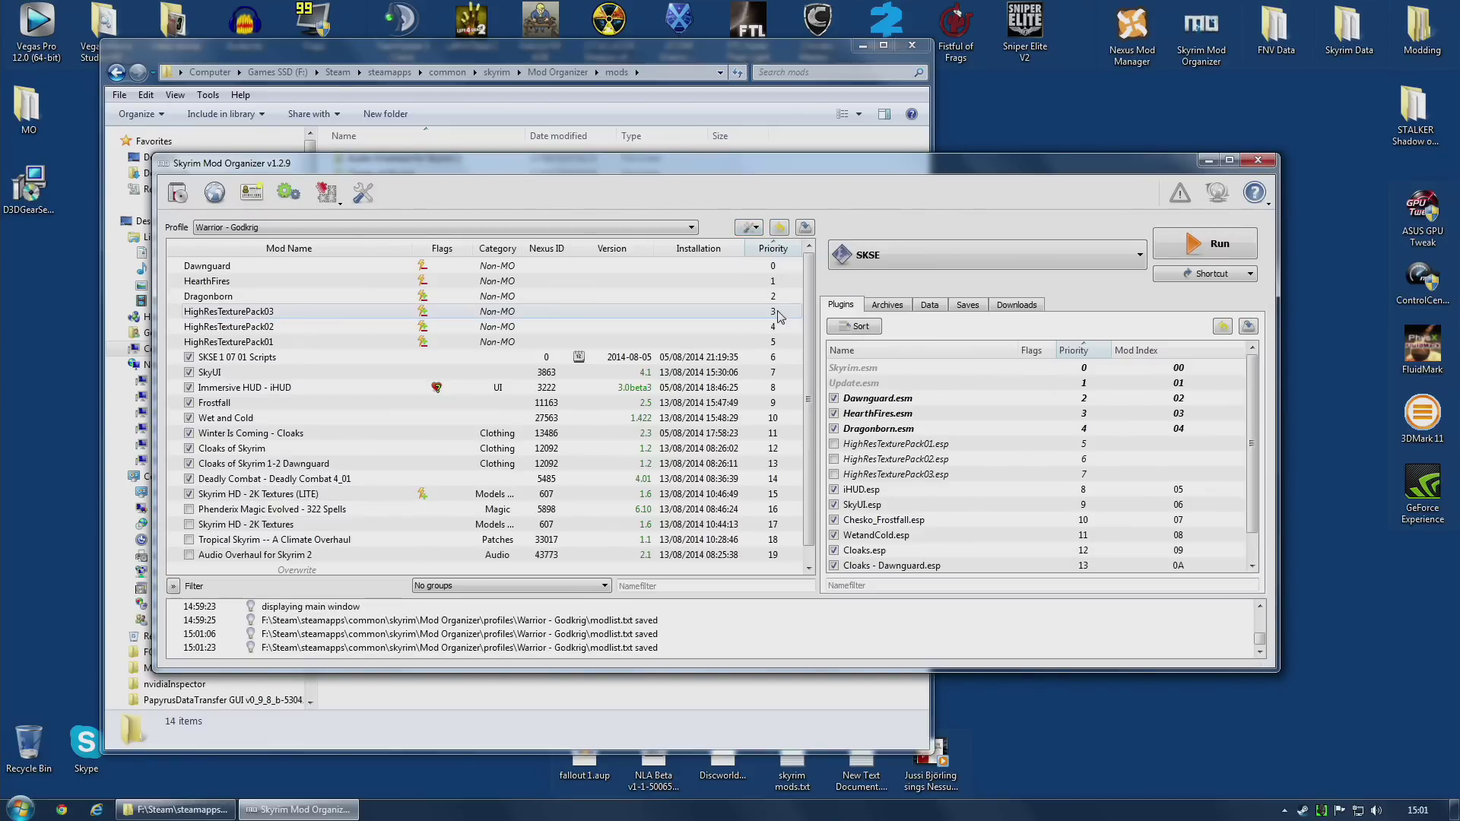
{"action": "left_click", "coordinate": [213, 561]}
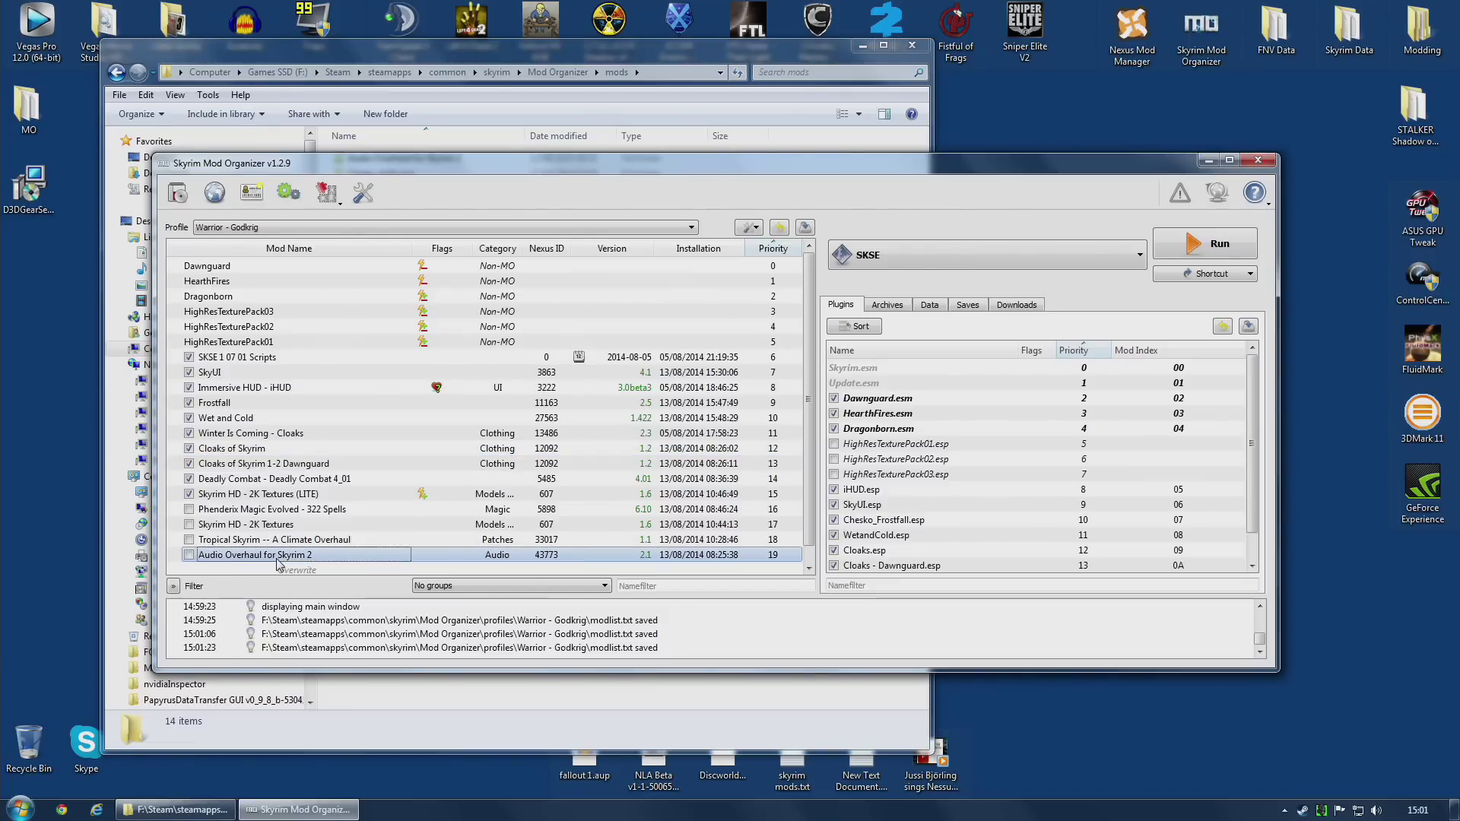
{"action": "left_click_drag", "start_coordinate": [234, 562], "coordinate": [252, 510]}
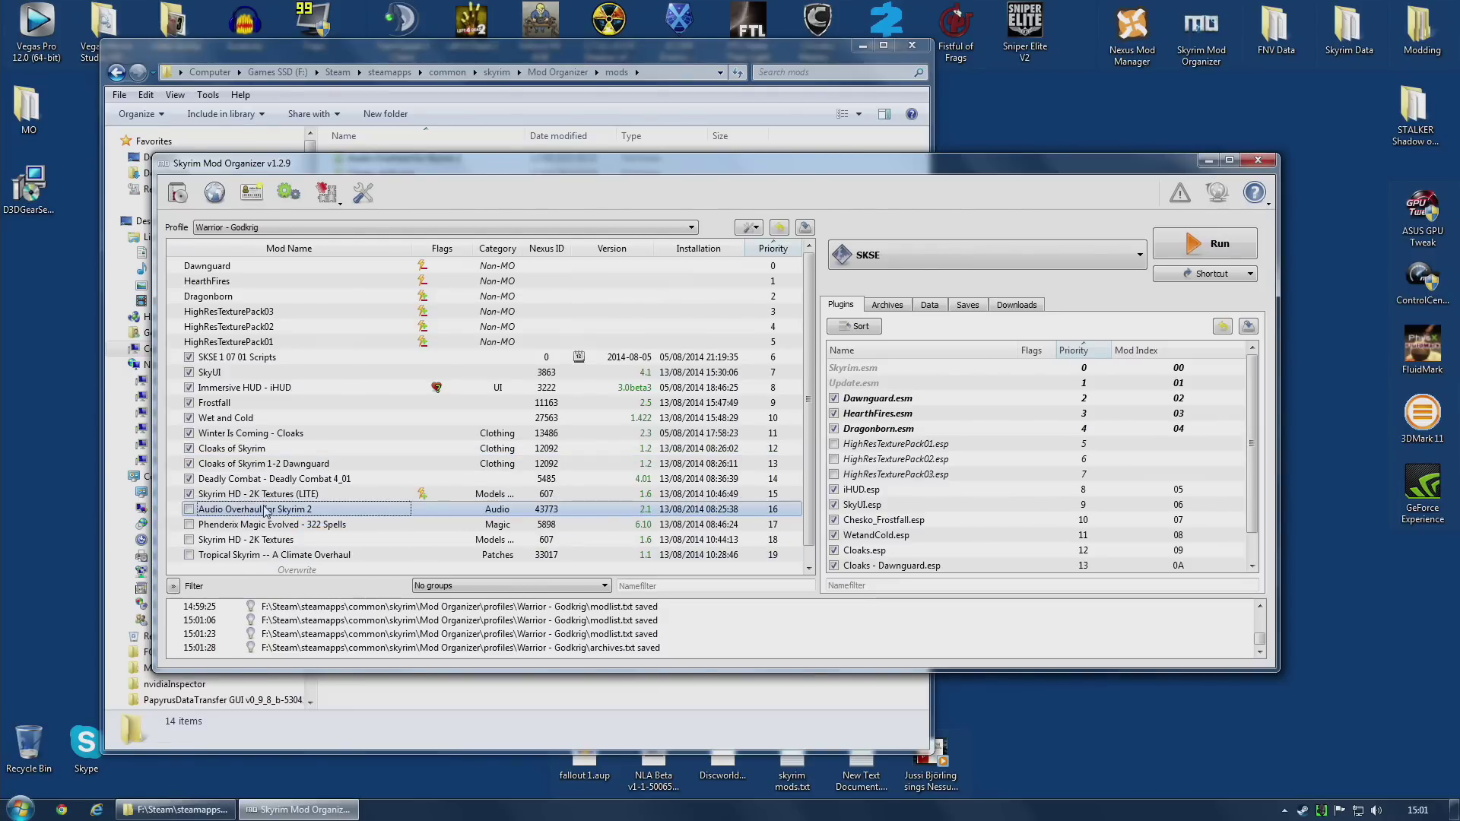